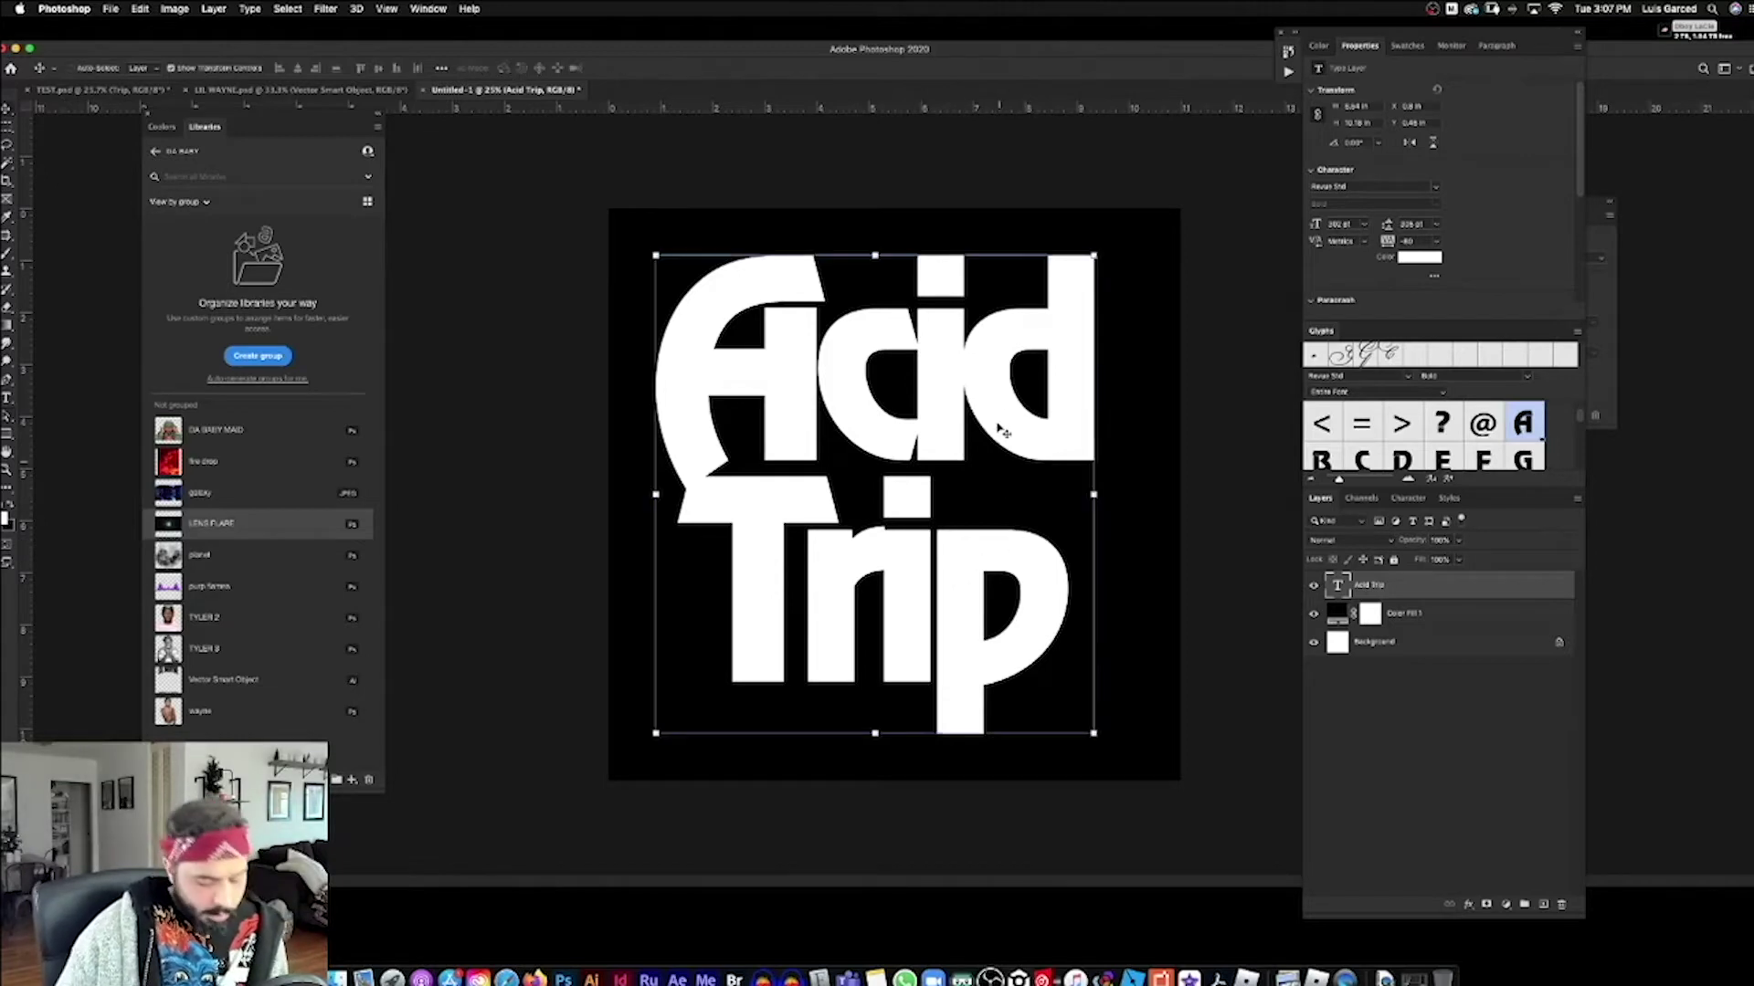
Step: Move the Acid Trip text slightly right and down on the black canvas
left_click_drag(1005, 380, 1011, 380)
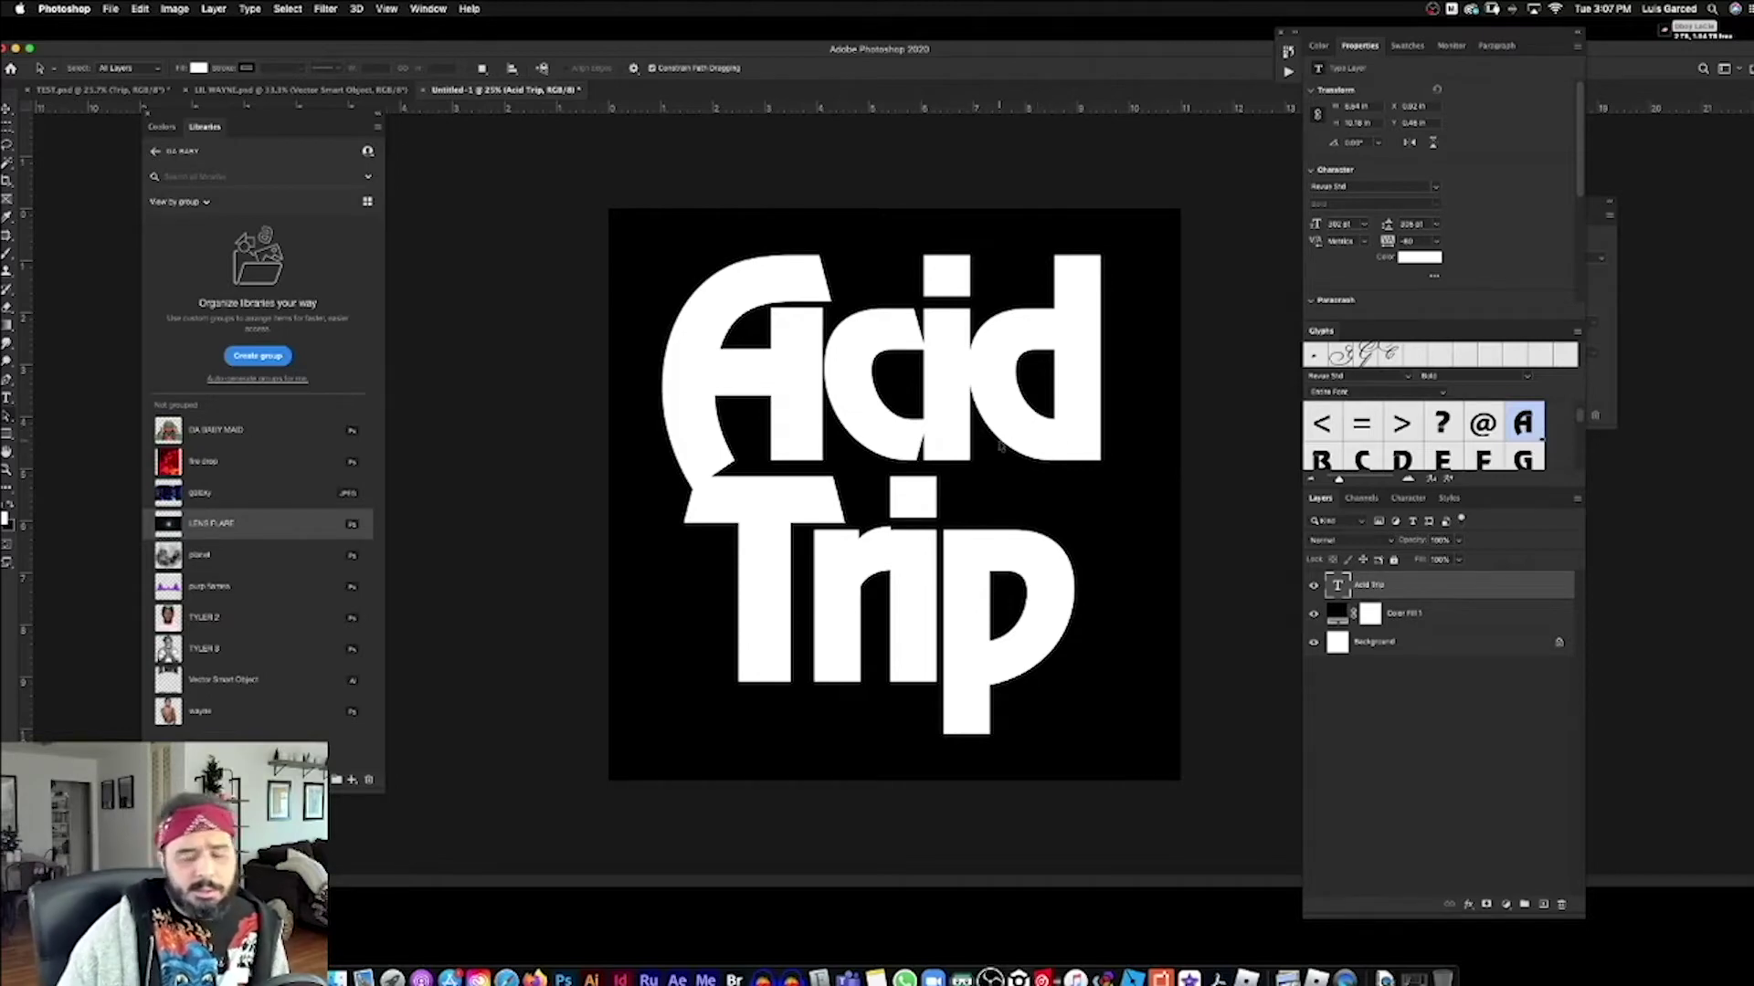
key("z")
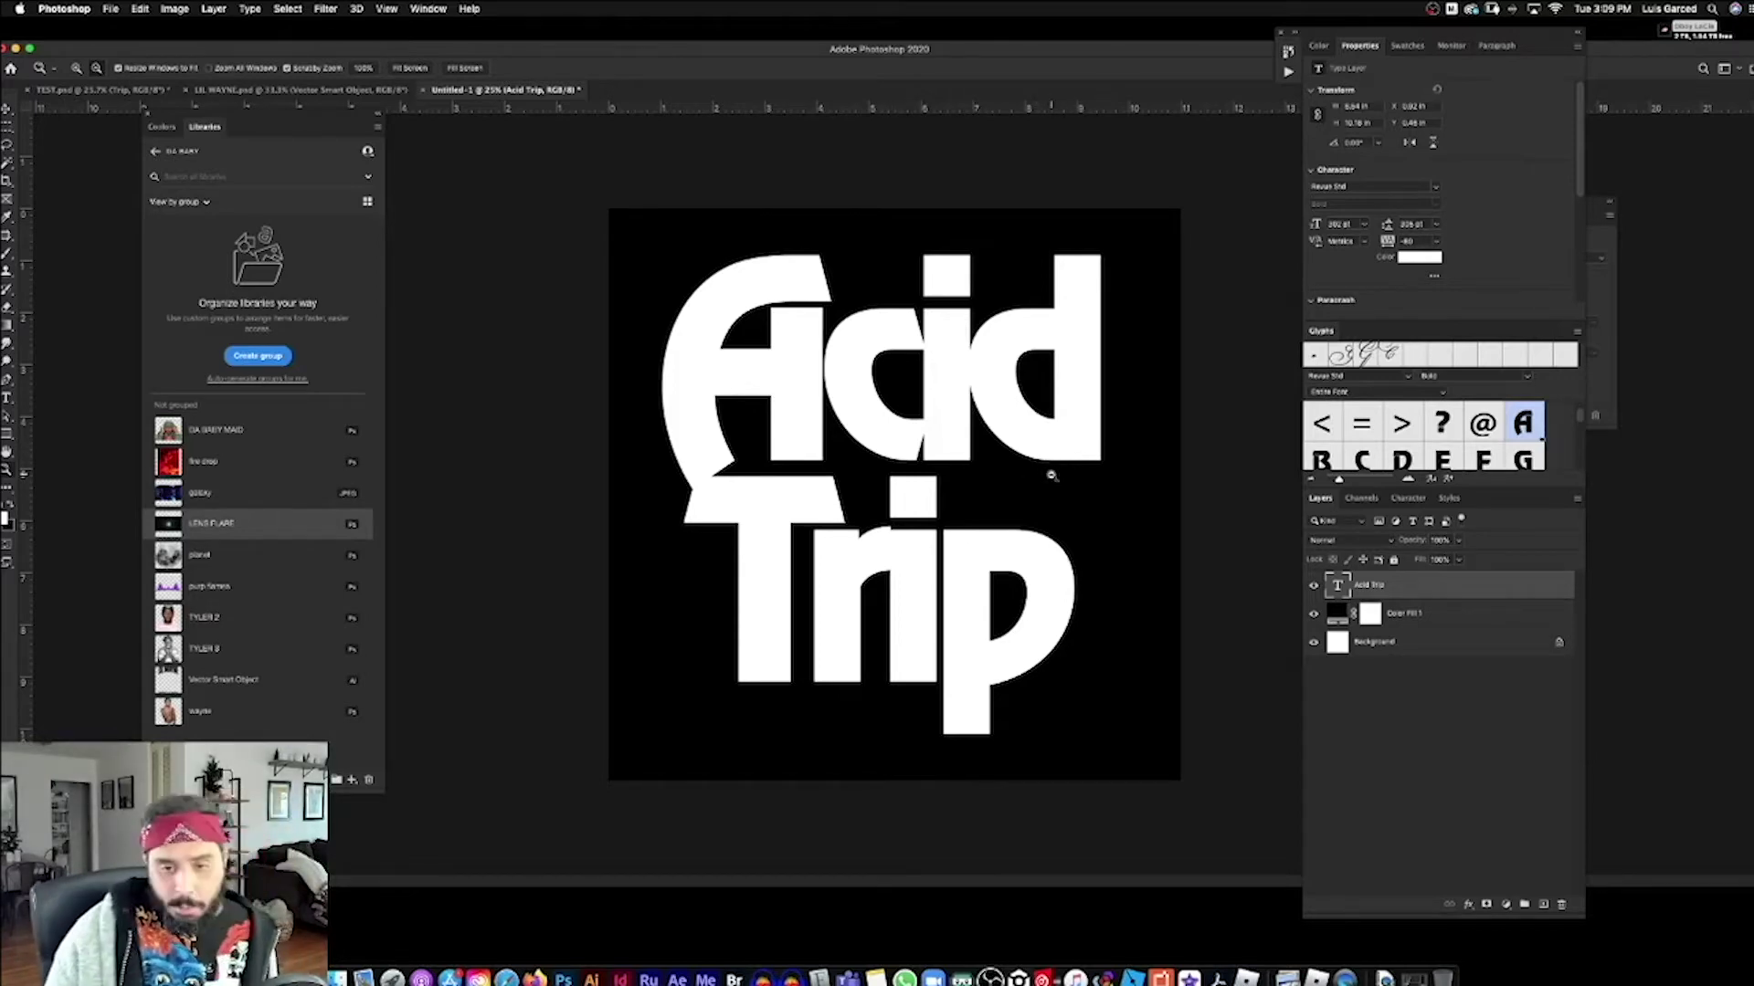
key("v")
left_click_drag(1049, 442, 1049, 453)
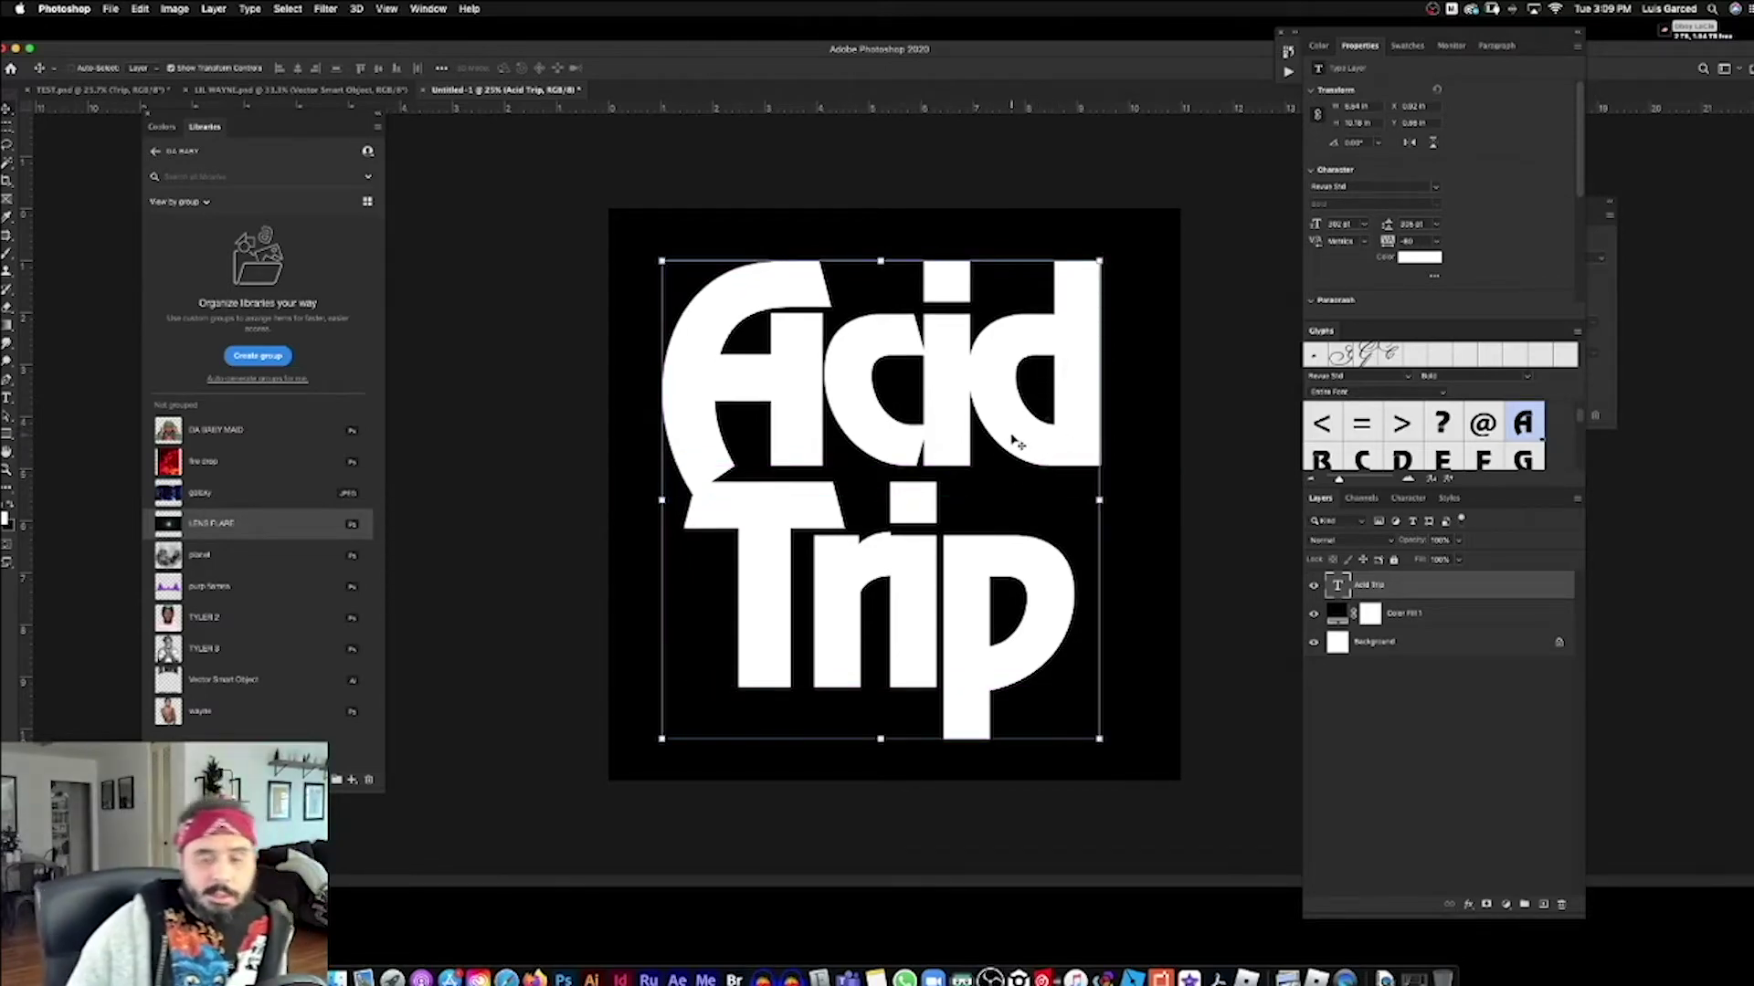
key("a")
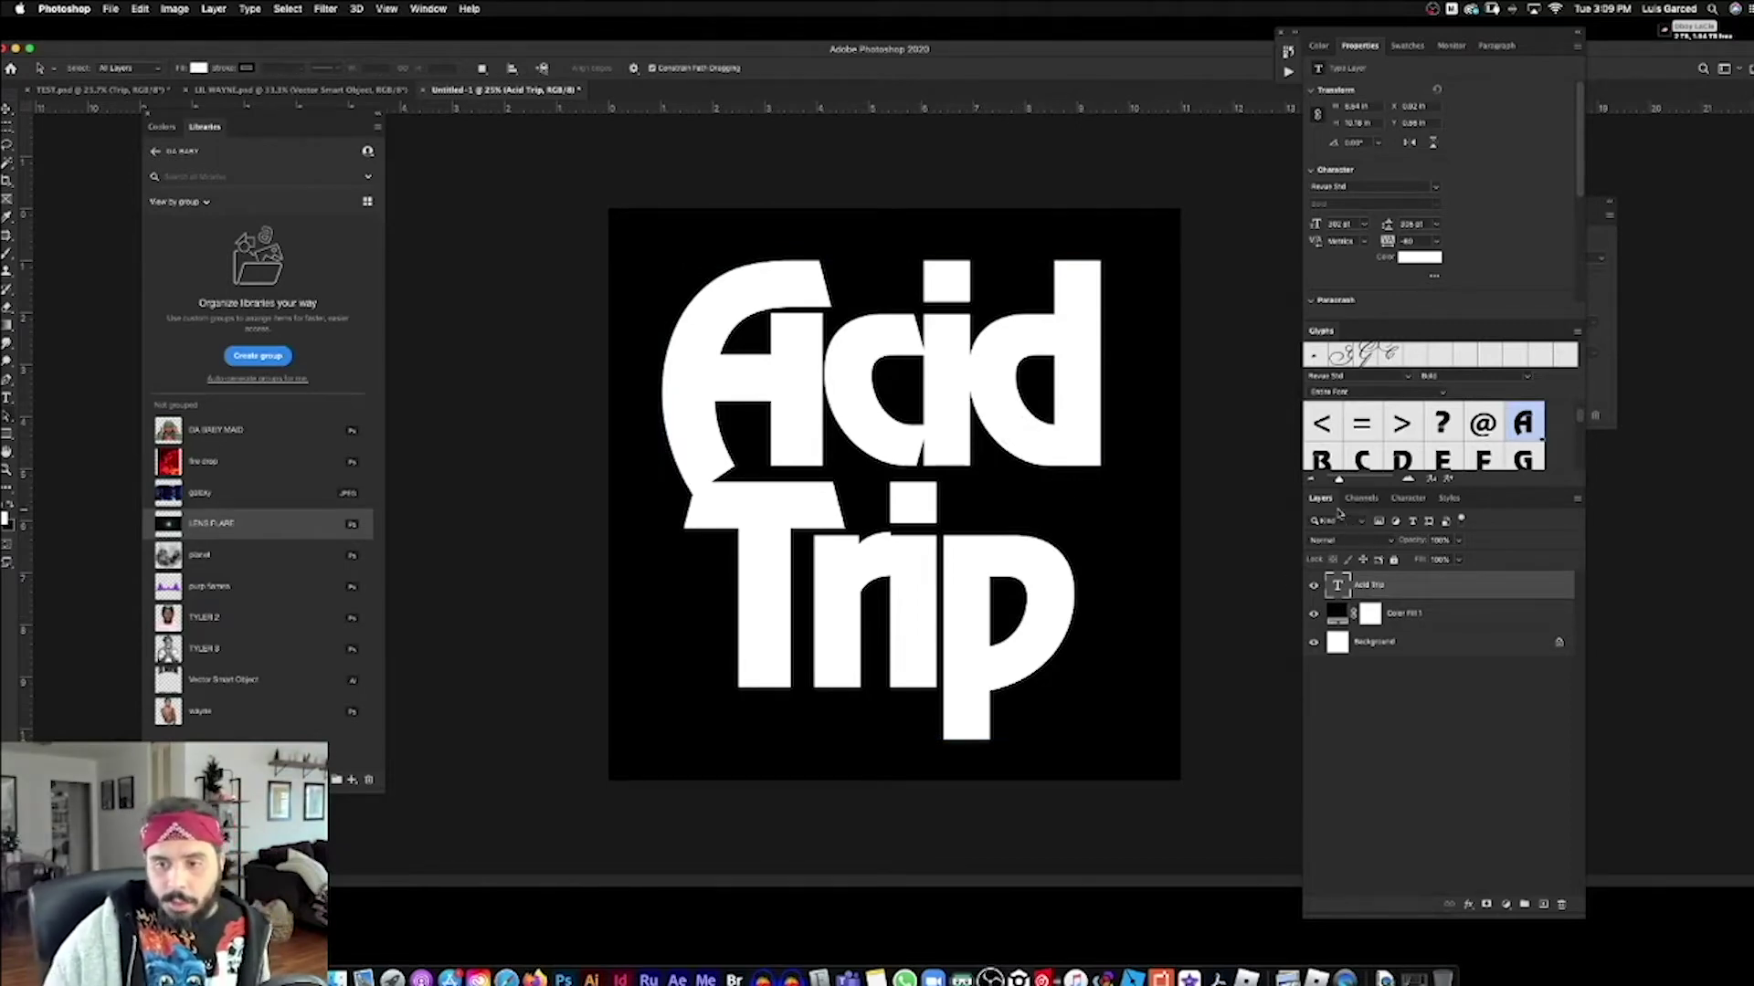
Step: Apply the chrome-edged blue-to-purple gradient preset from the Acid Trip text styles to the Acid Trip text layer
right_click(1338, 579)
left_click(1374, 589)
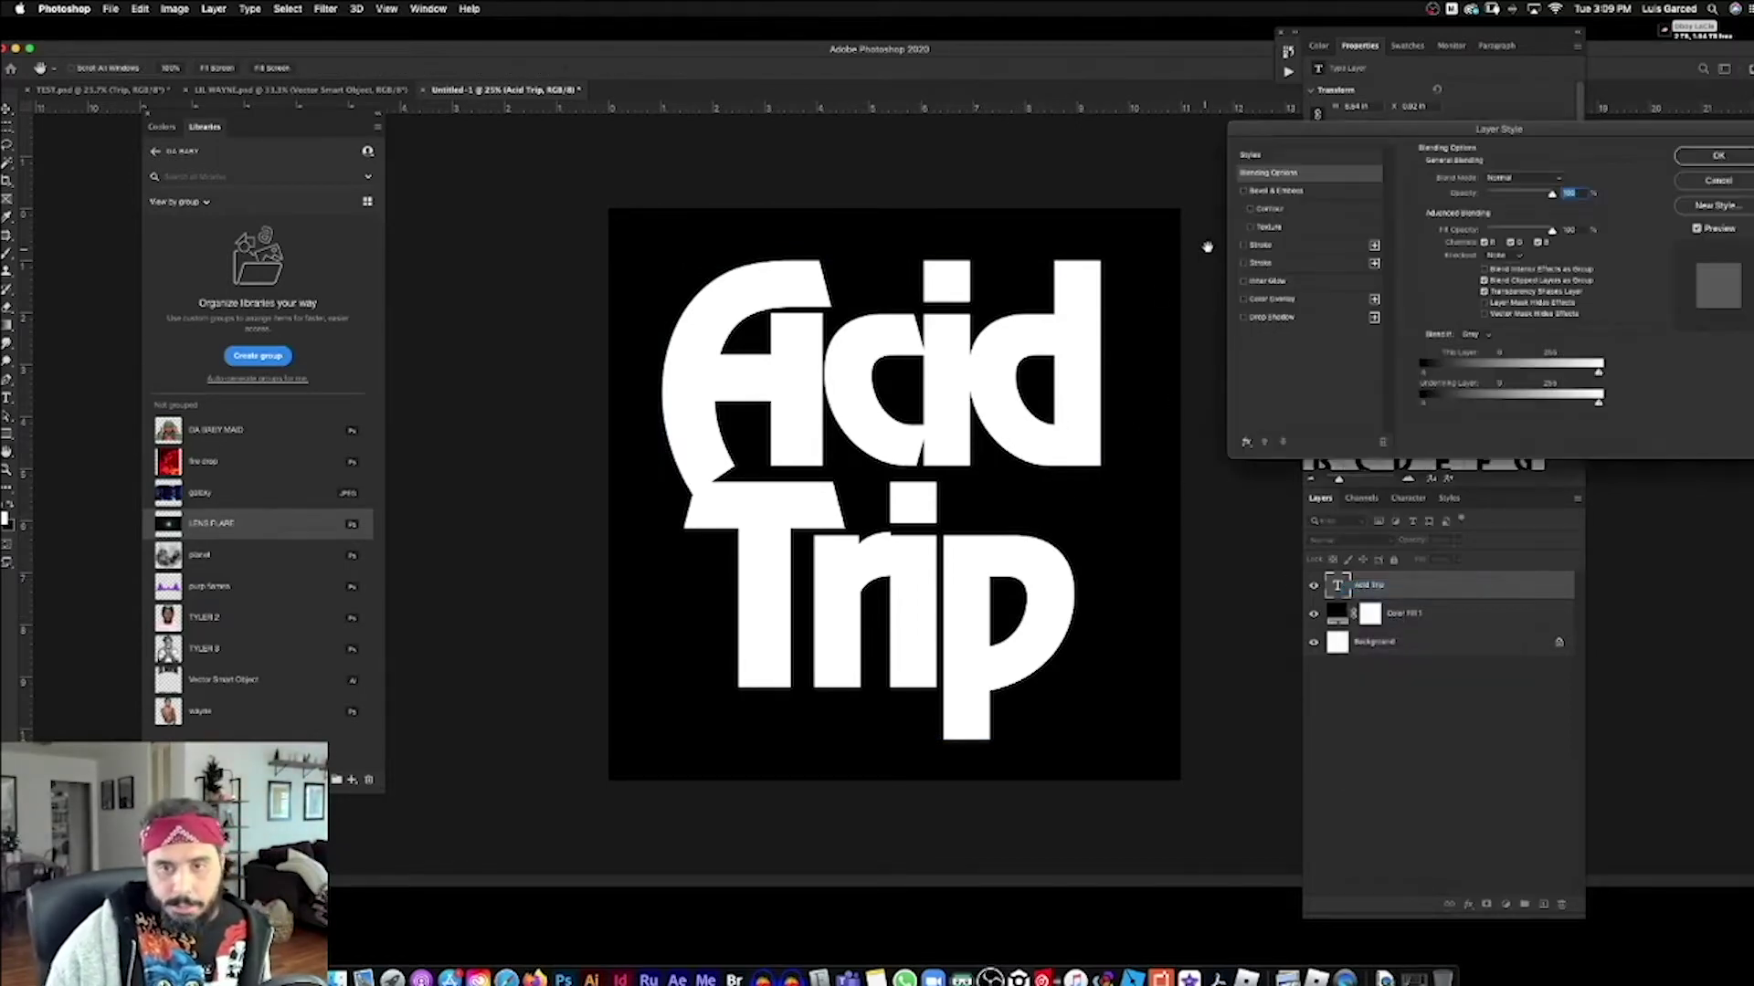
left_click(1251, 155)
left_click(1419, 419)
scroll(1553, 392, "down", 2)
left_click(1577, 415)
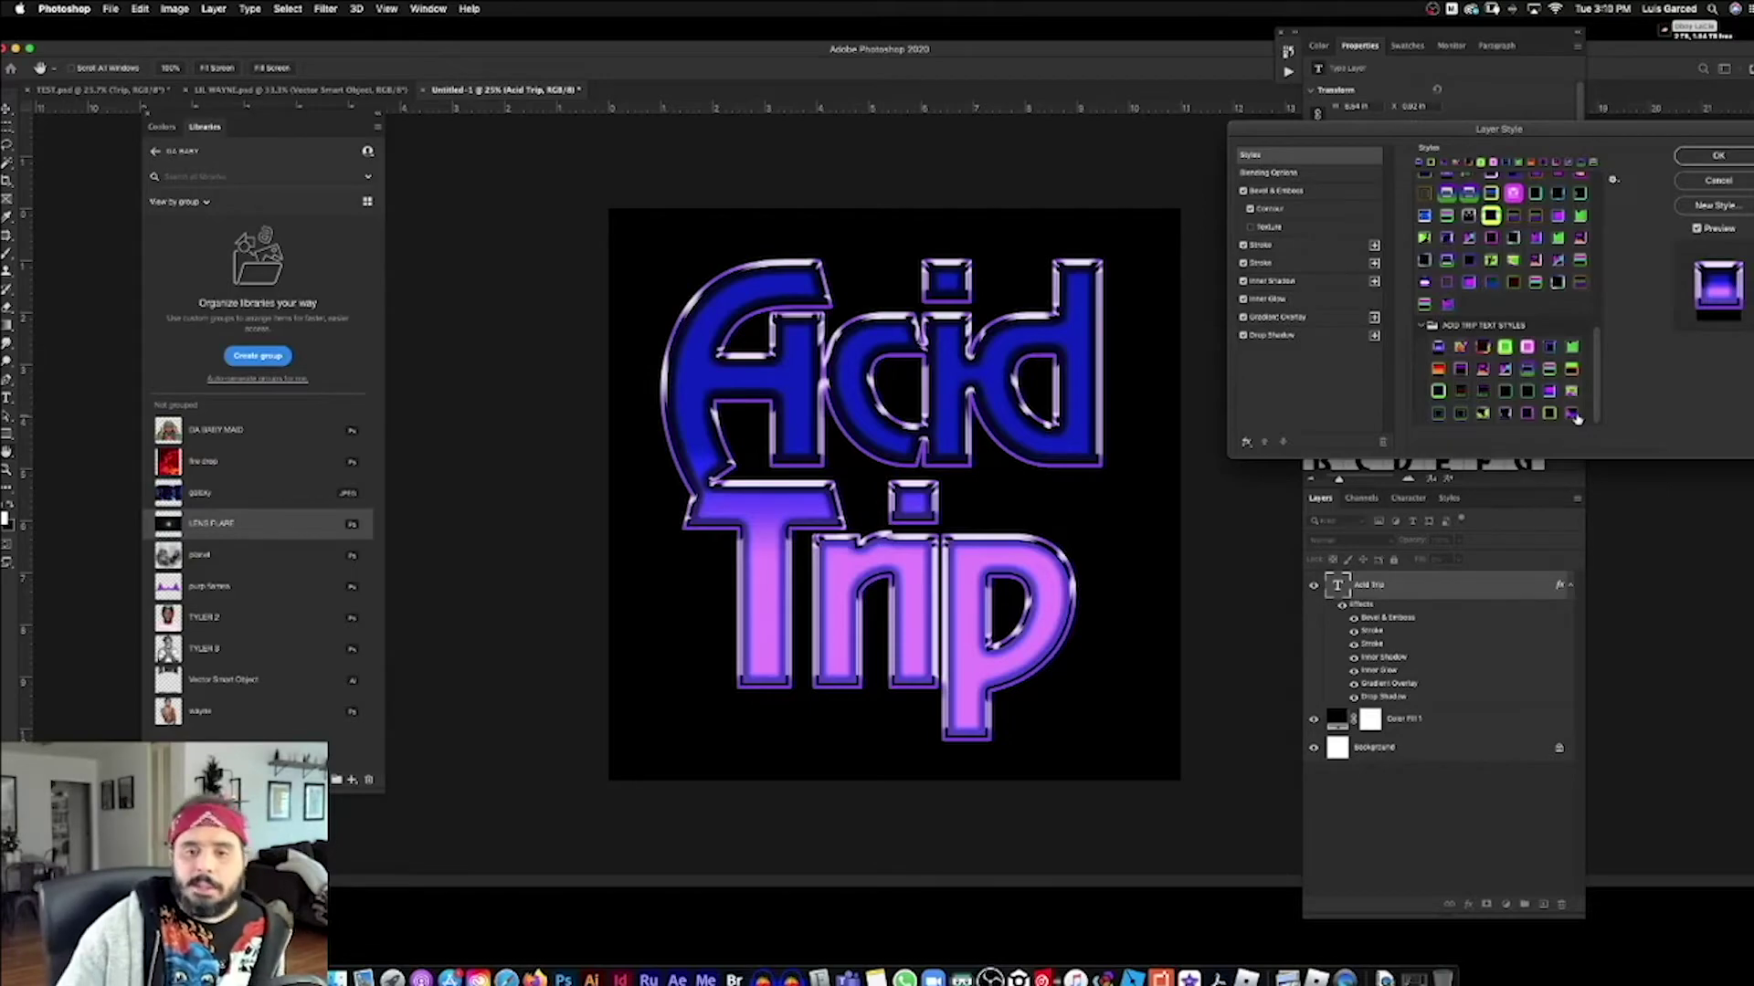
Step: Try other Acid Trip style presets on the text, shifting the inner shadow and opening the stroke settings
left_click(1571, 414)
left_click(1271, 282)
left_click_drag(1037, 520, 1037, 561)
left_click(1250, 155)
left_click(1549, 413)
left_click(1260, 245)
left_click(1445, 391)
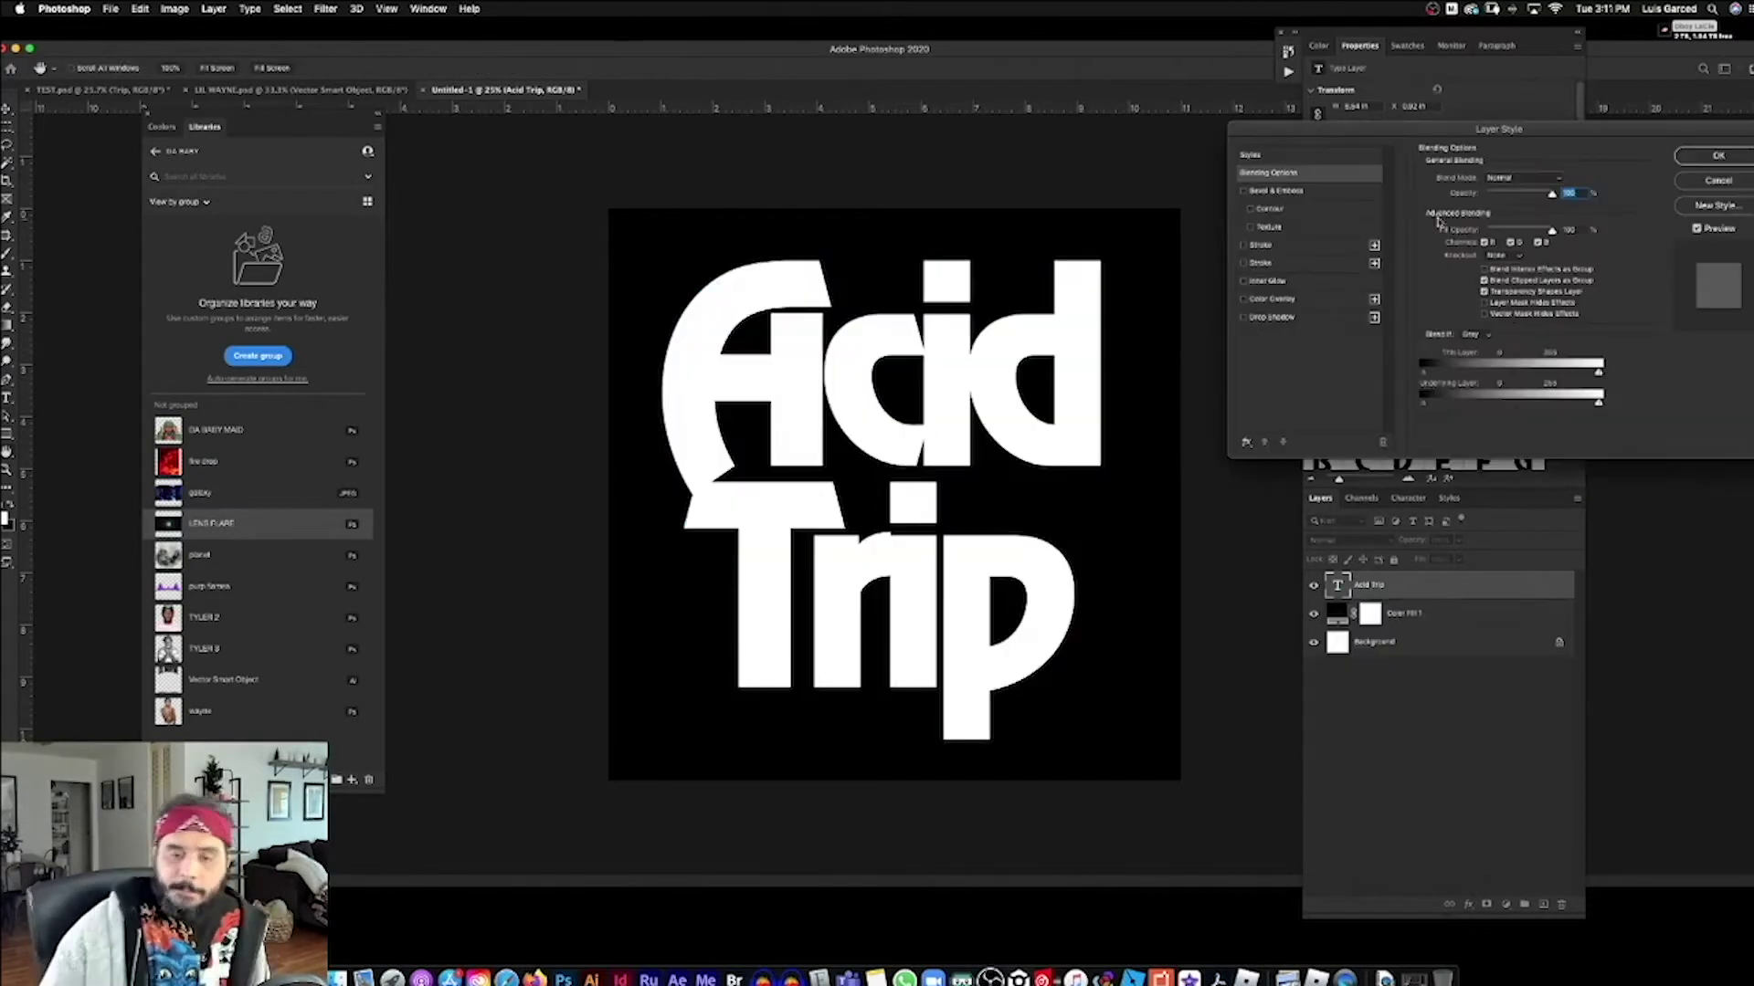
Step: Preview five more layer style presets from the Acid Trip text styles on the plain white Acid Trip lettering
left_click(1250, 154)
left_click(1480, 413)
left_click(1455, 391)
left_click(1437, 369)
left_click(1572, 347)
left_click(1438, 347)
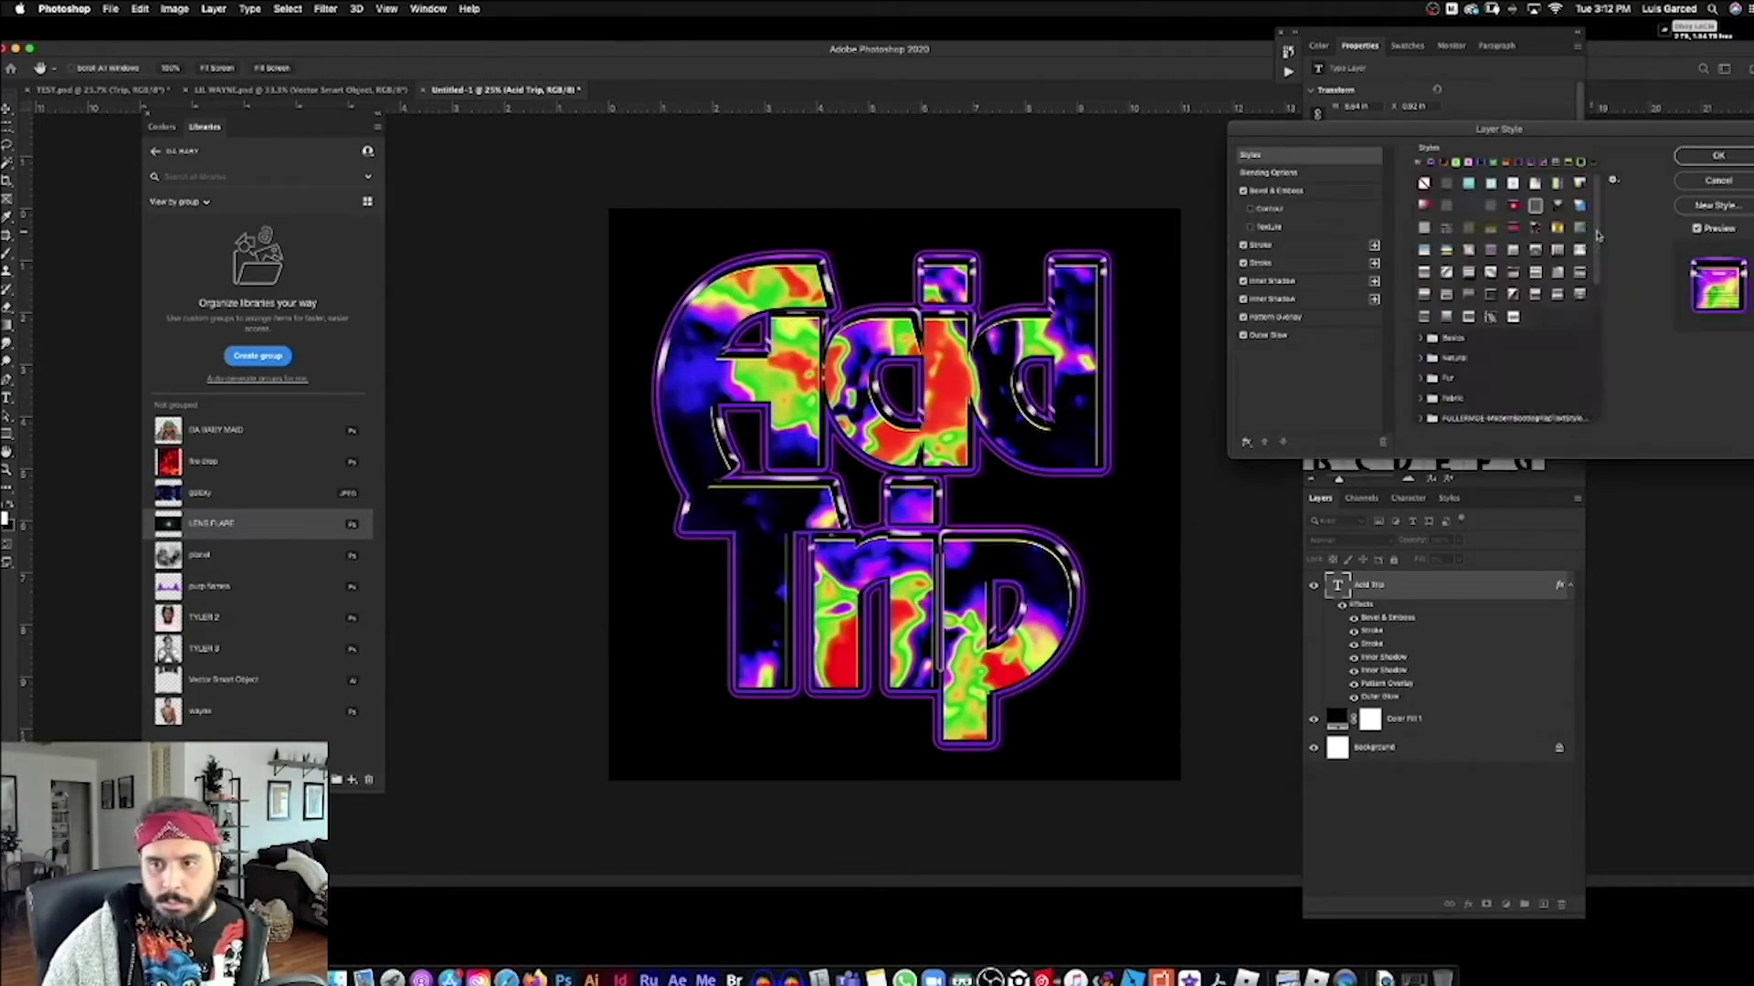
Step: Try further presets from the lower rows of the Acid Trip text styles on the lettering
left_click_drag(1598, 235, 1598, 376)
left_click(1526, 369)
left_click(1504, 369)
left_click(1461, 369)
left_click(1549, 412)
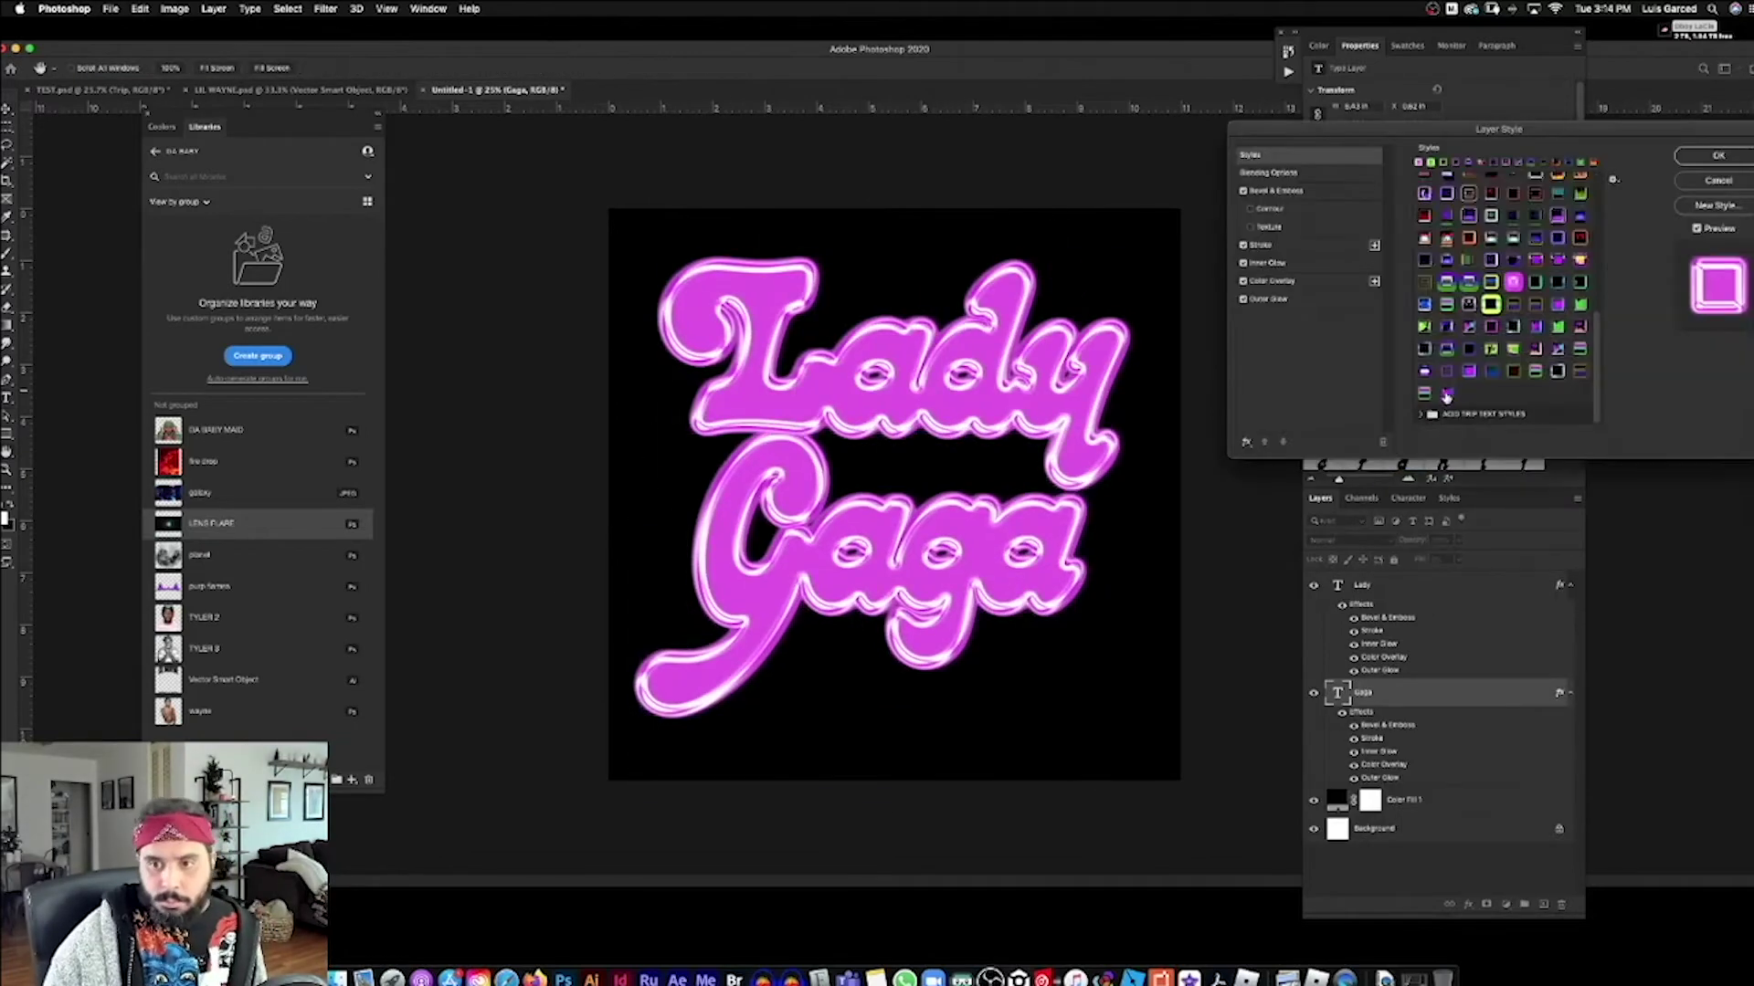
left_click(1504, 369)
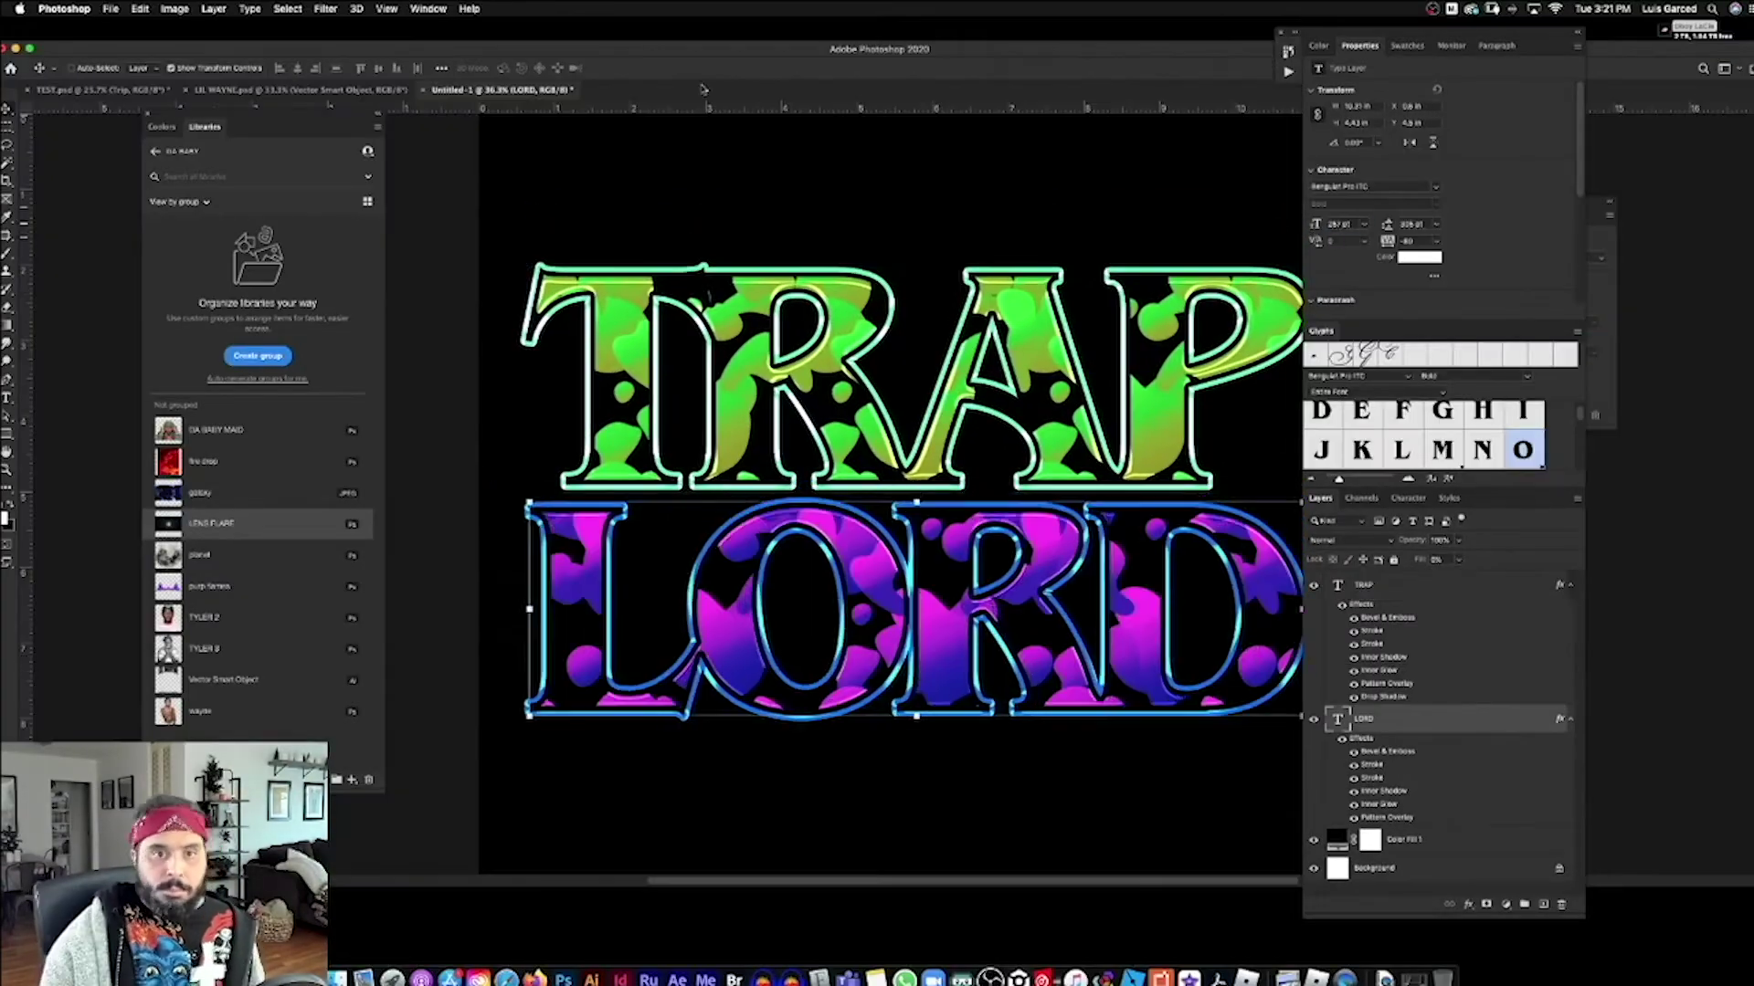
Step: Show the new black document in full-screen mode and delete its Background layer
key("f")
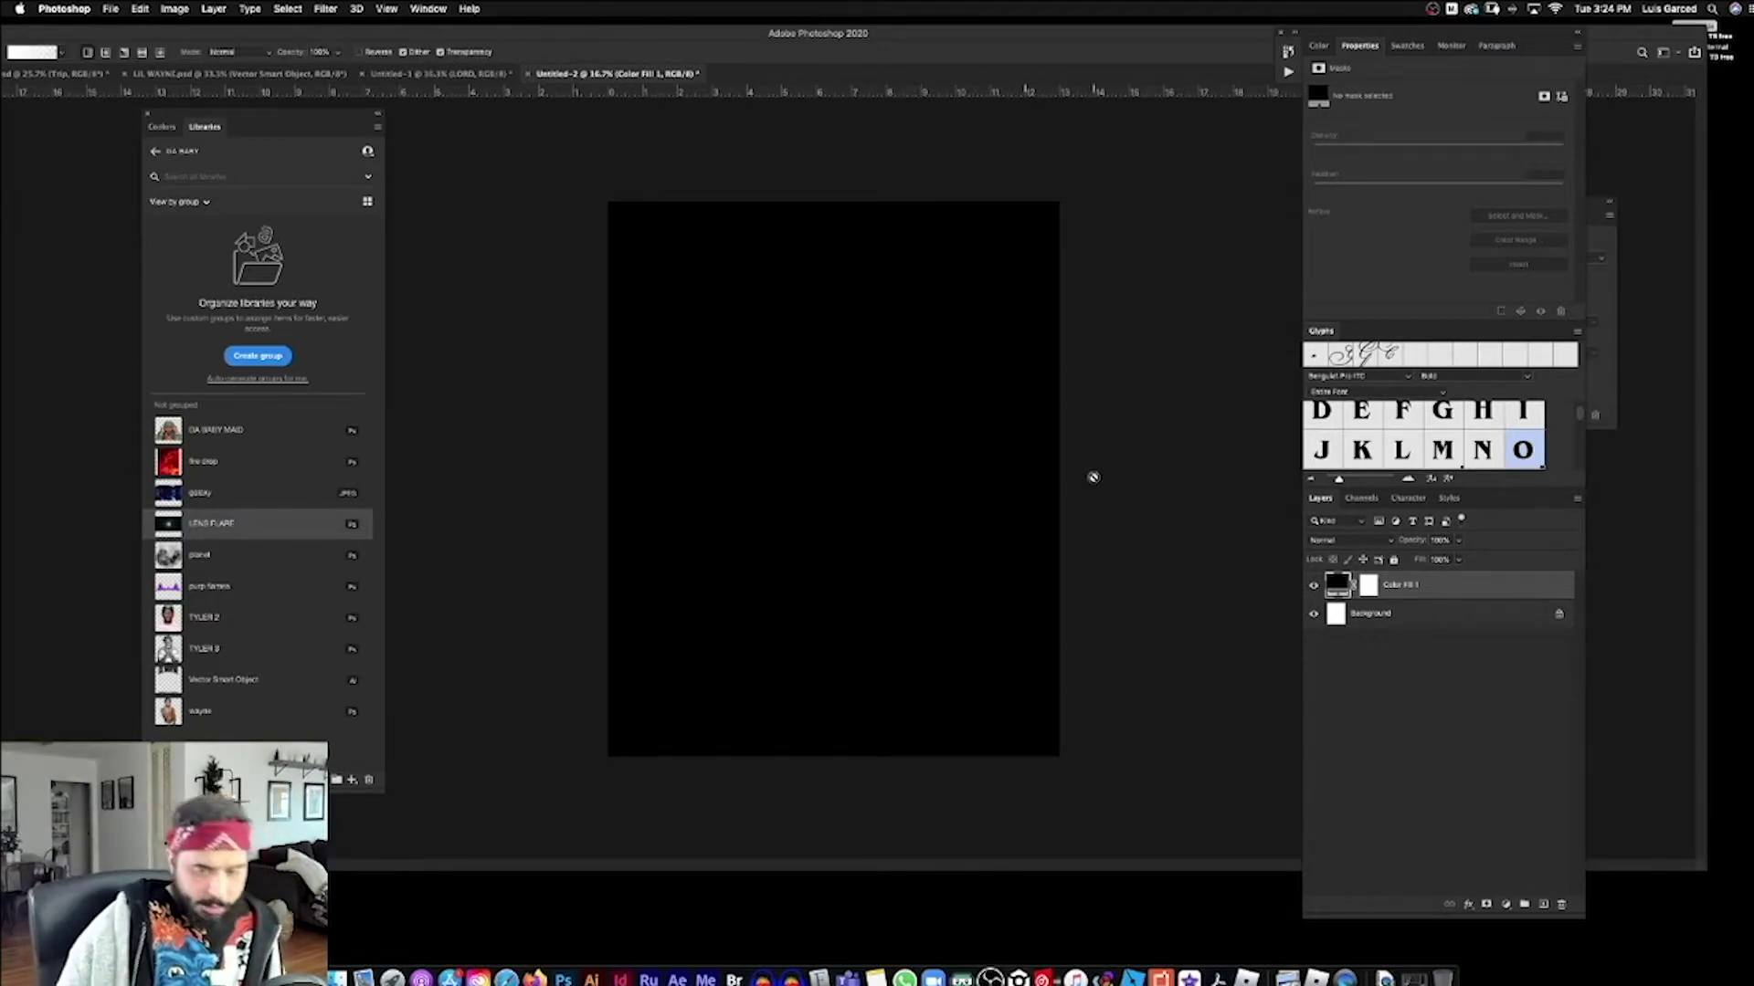
key("f")
key("f")
key("f")
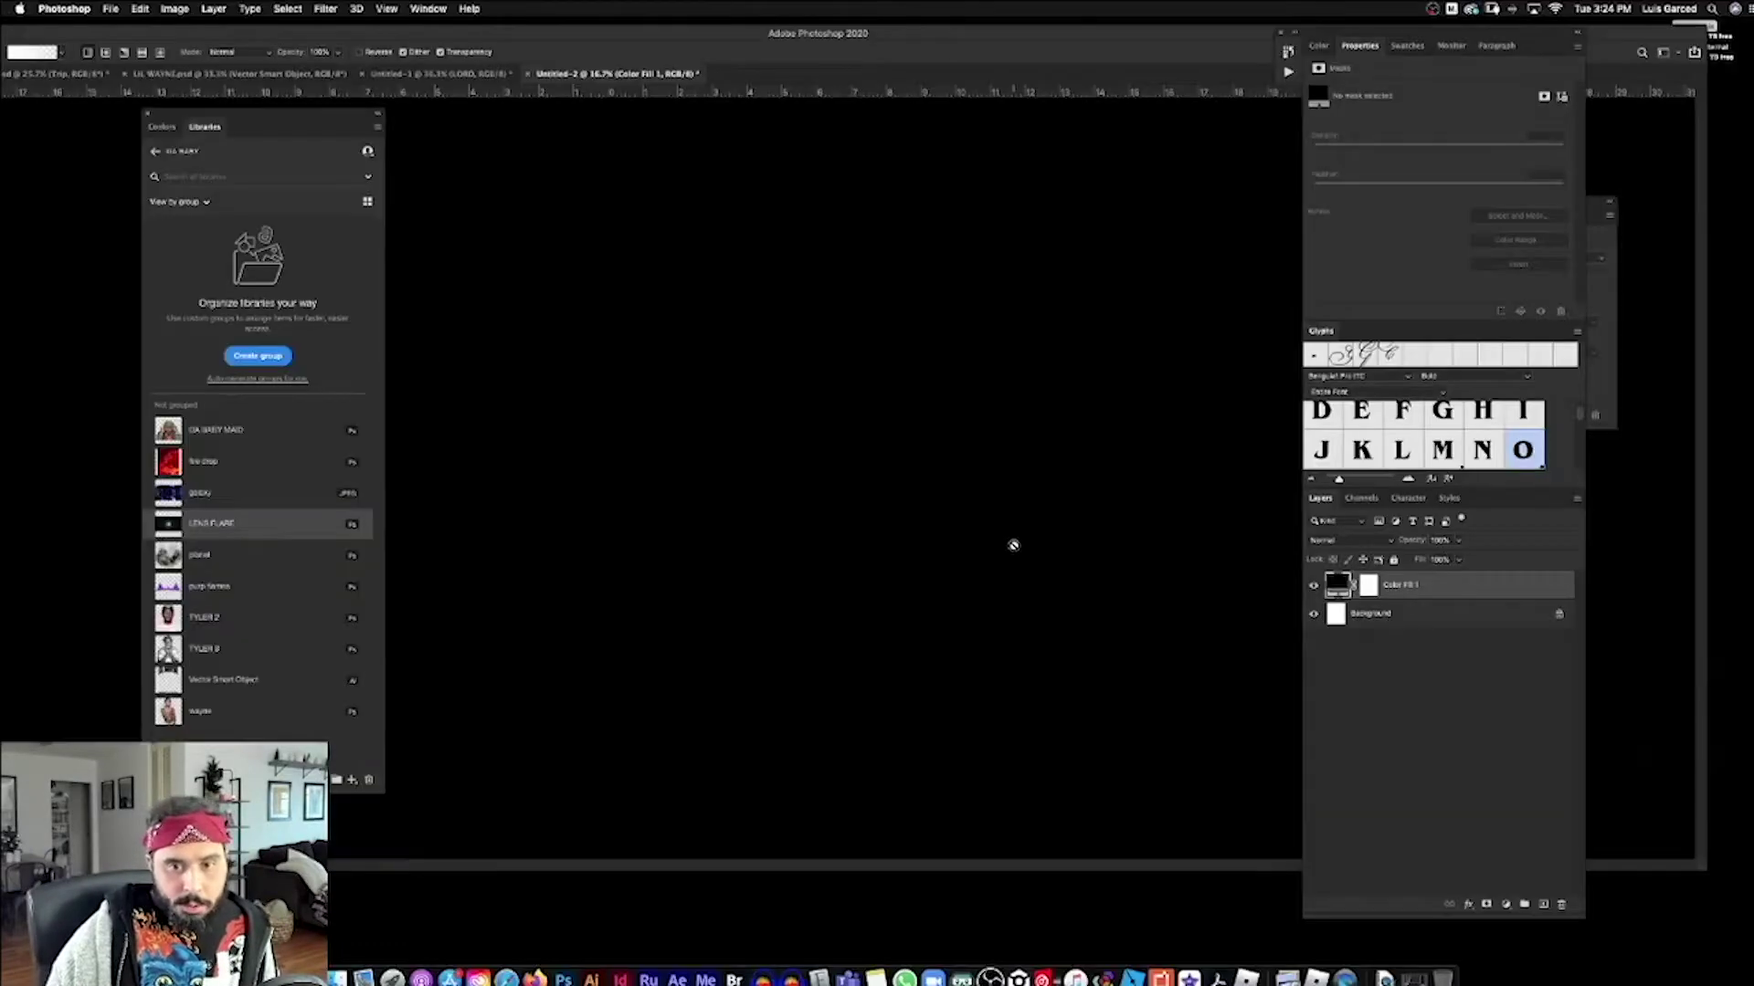
left_click_drag(1443, 613, 1553, 904)
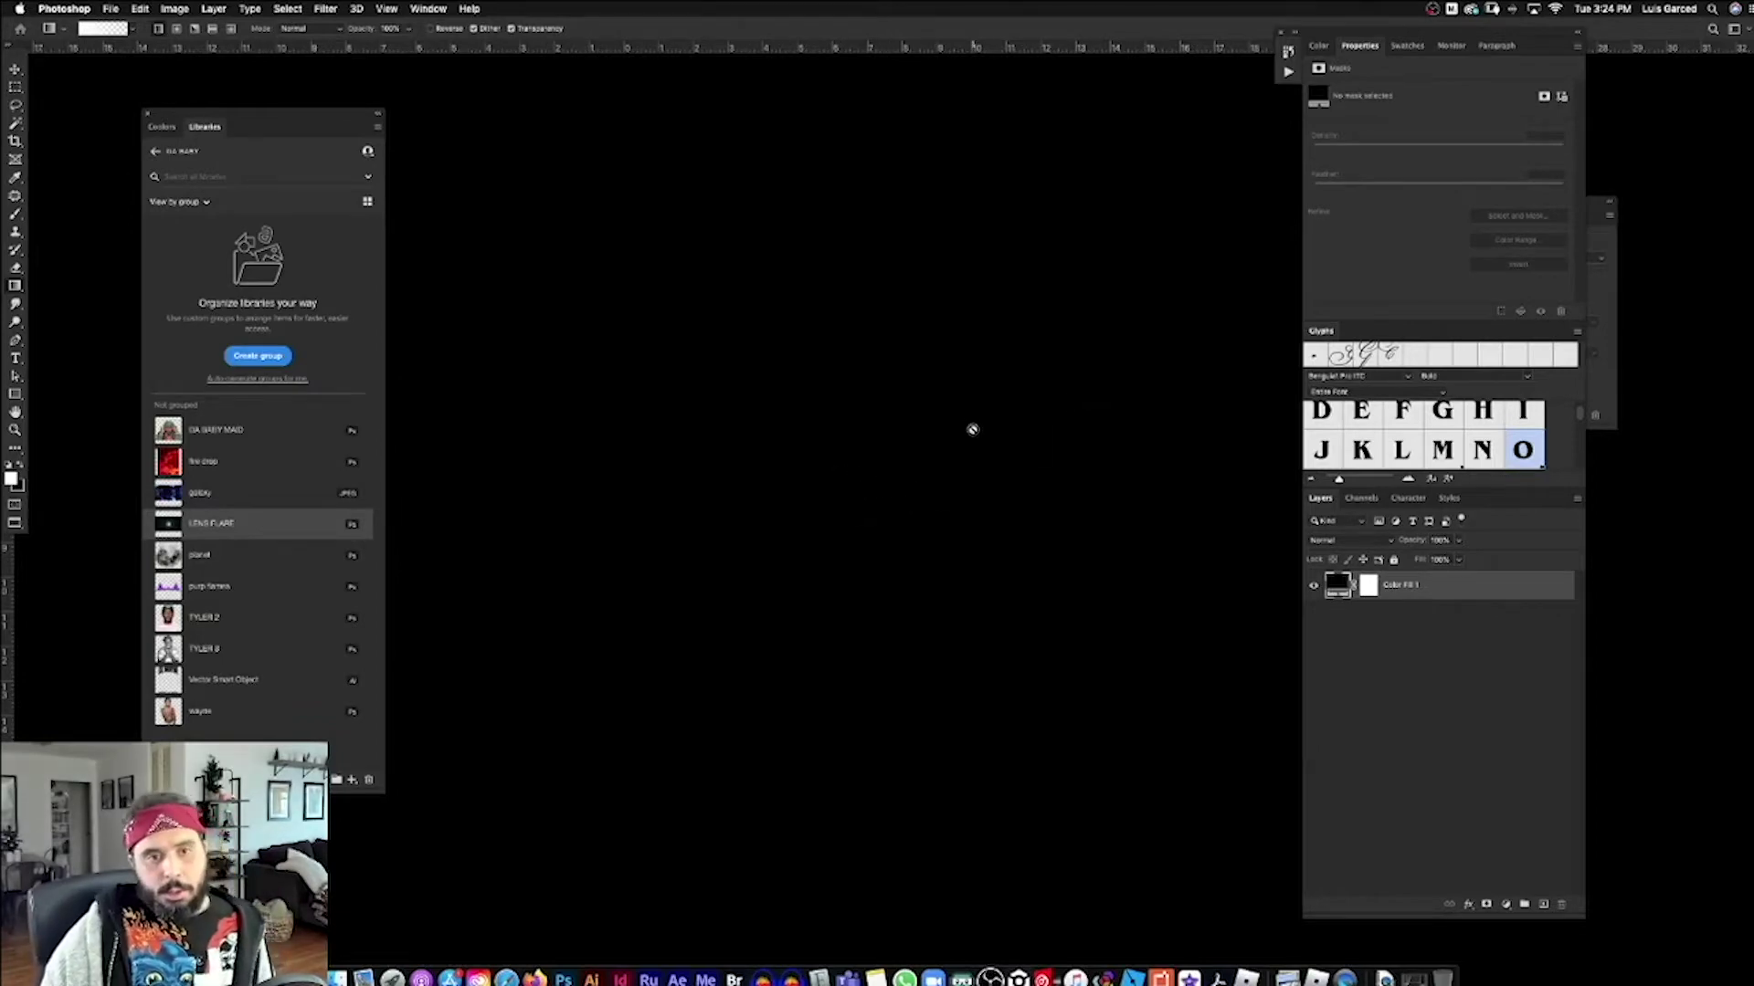
left_click_drag(971, 532, 915, 496)
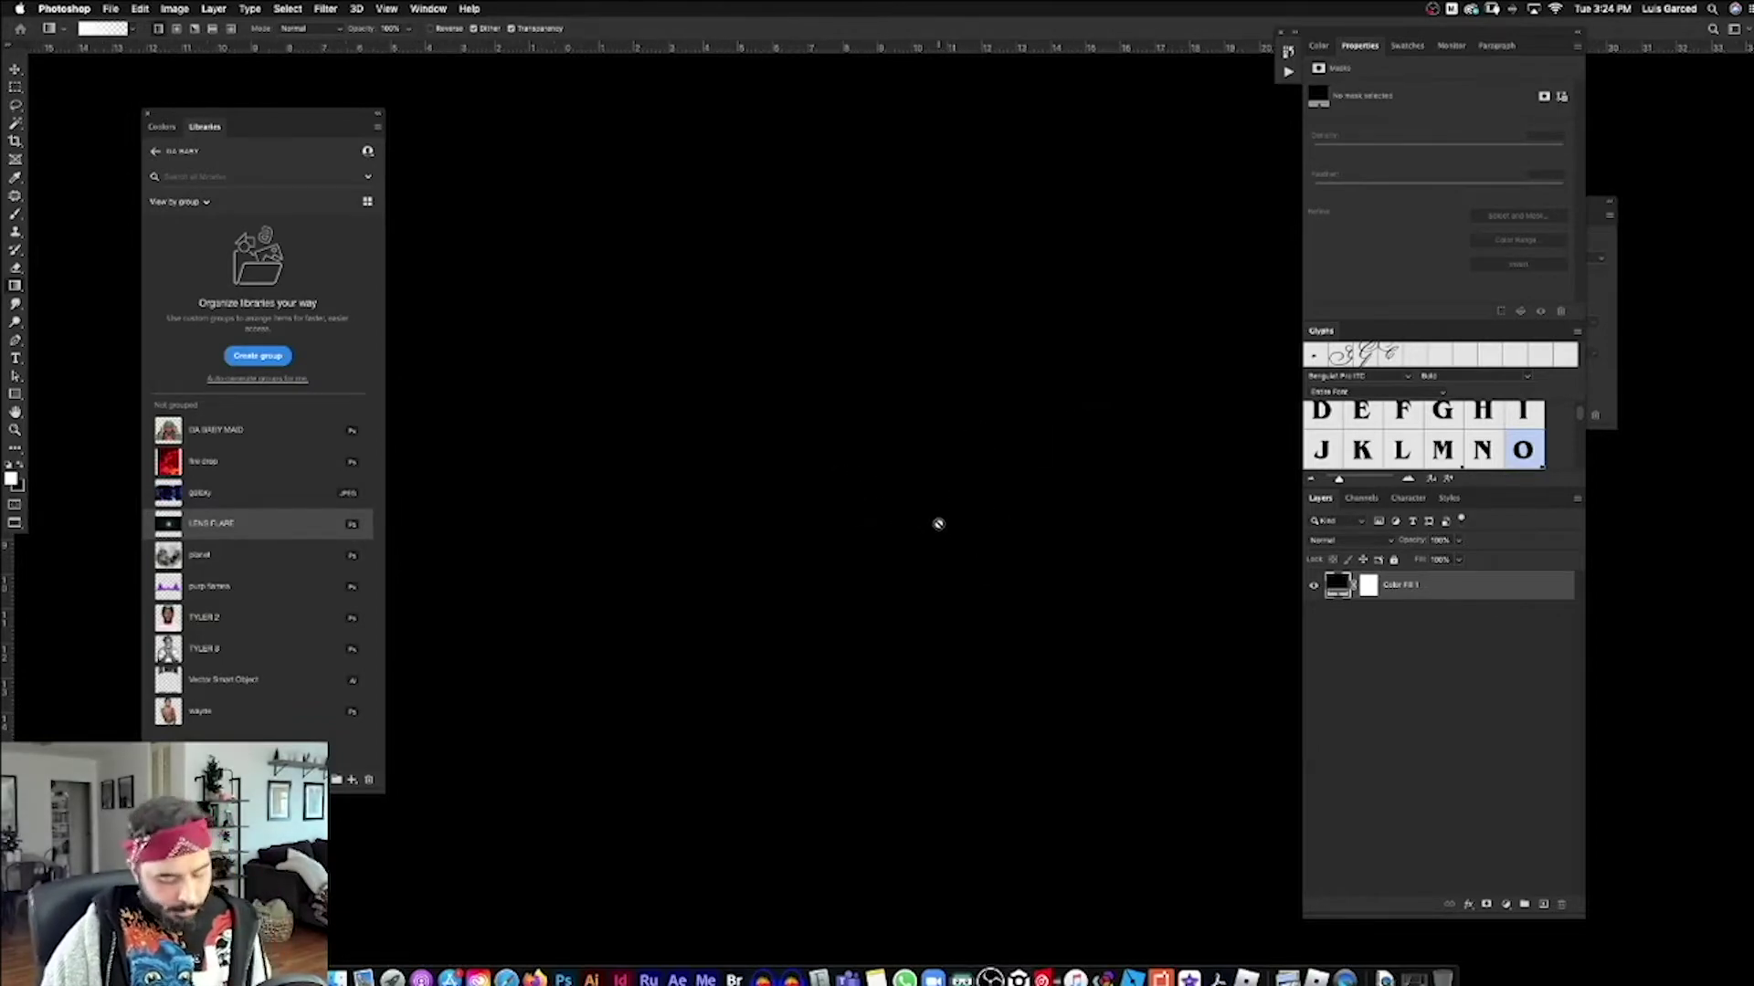
key("f")
key("f")
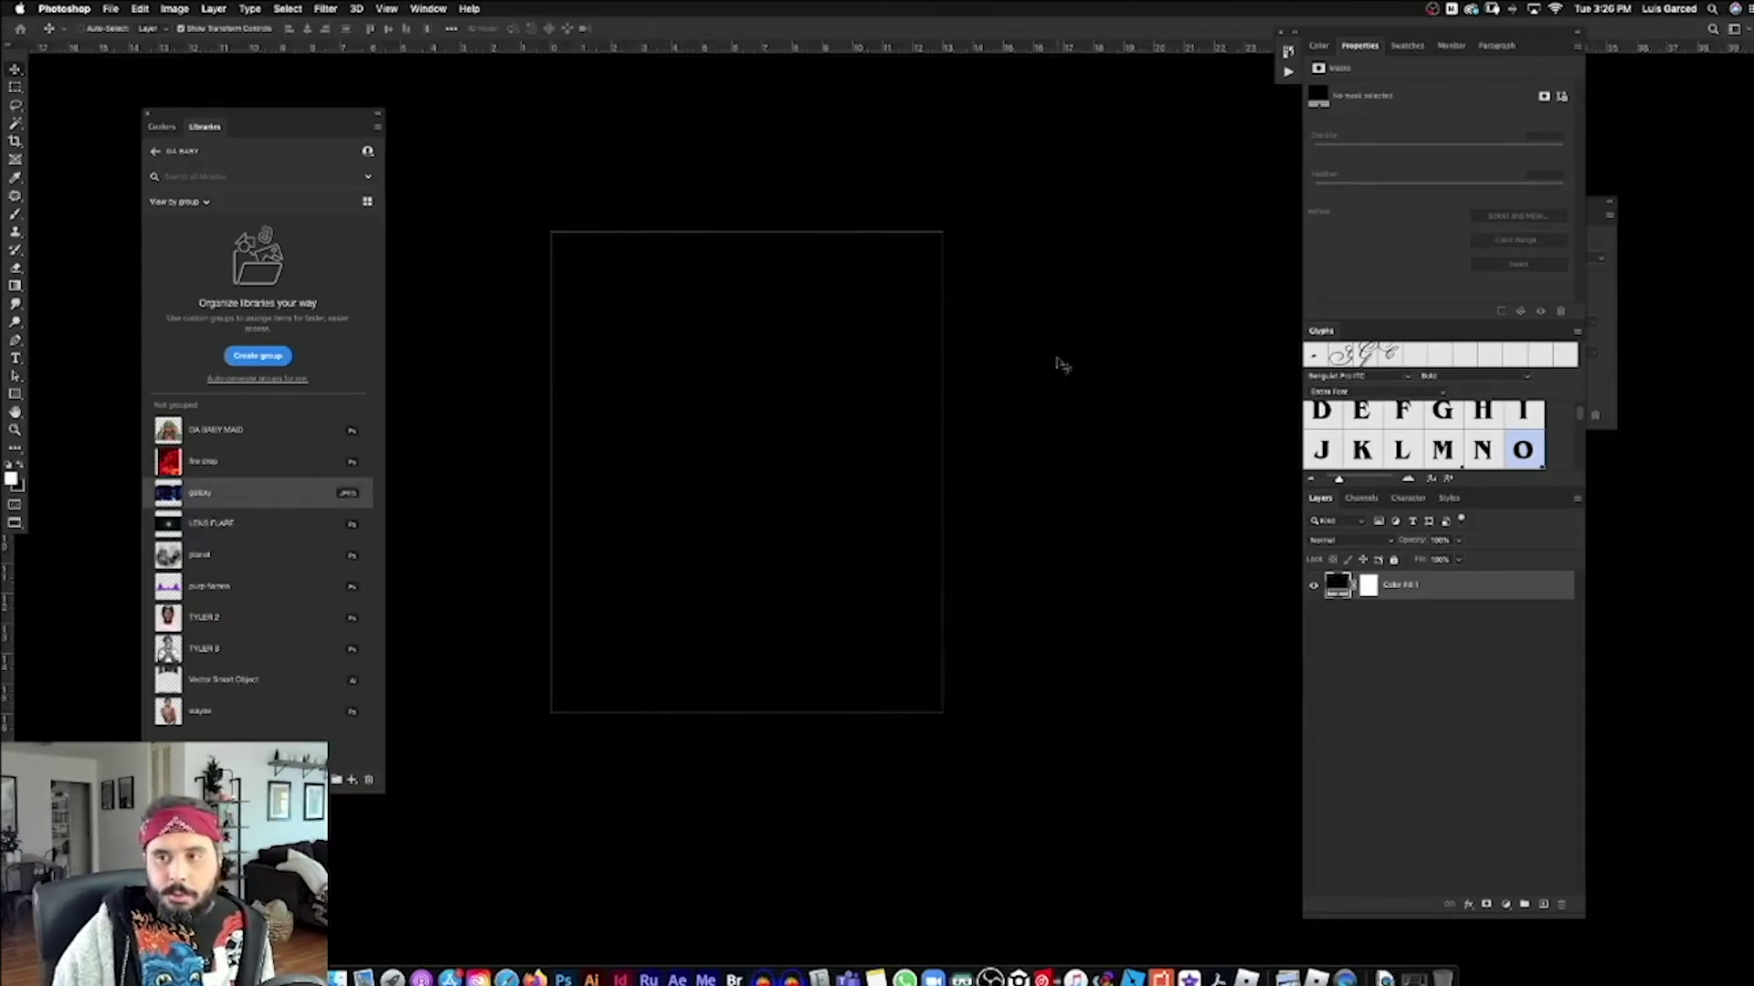
Step: Place the planet image from the library on the black canvas and scale it near the middle
key("z")
left_click(749, 549, "alt")
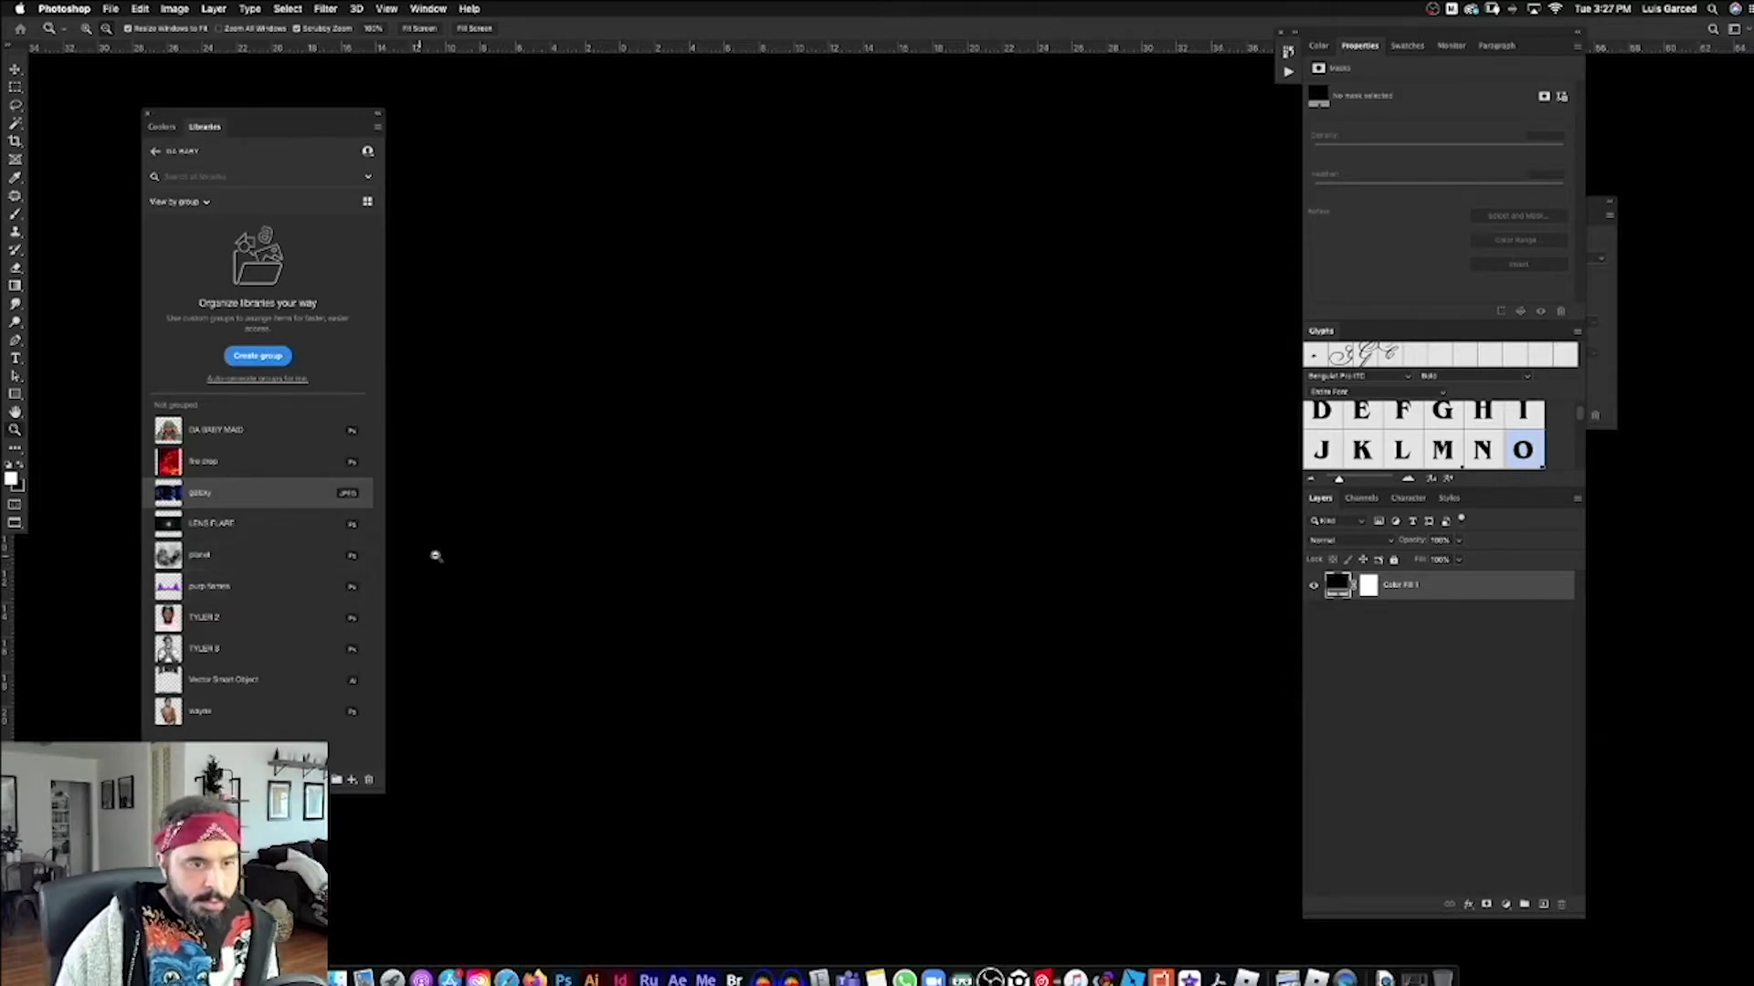
left_click(252, 562)
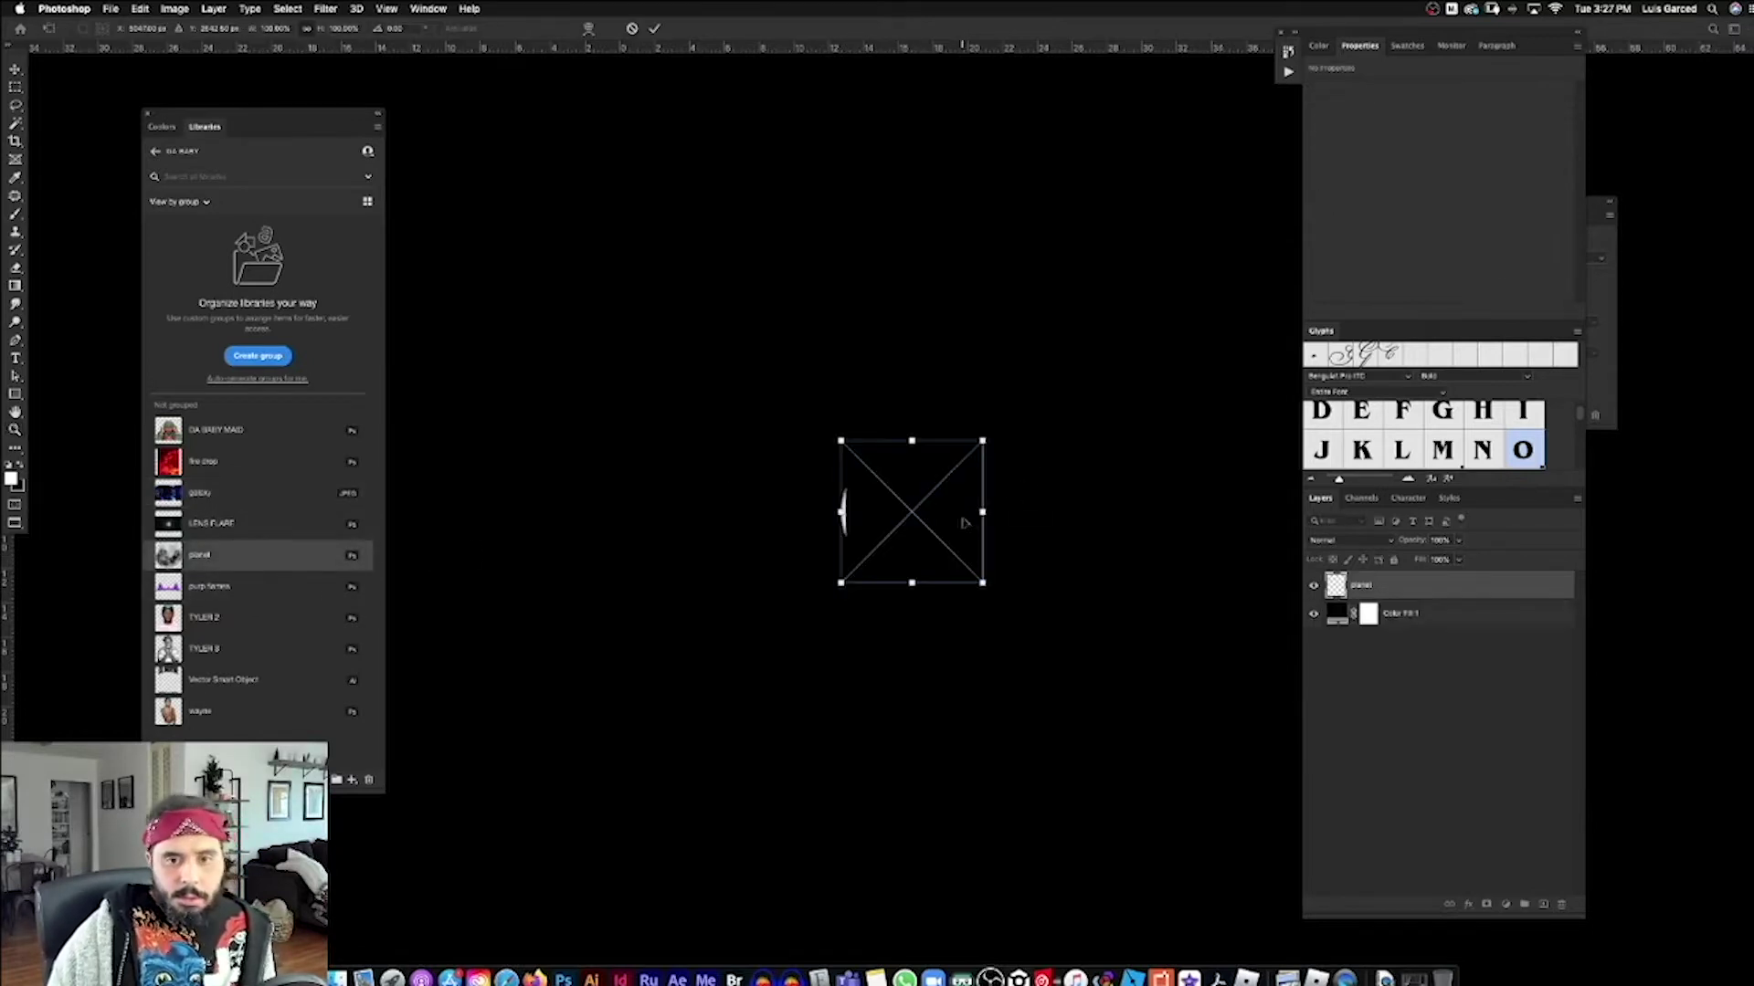
left_click_drag(987, 587, 820, 601)
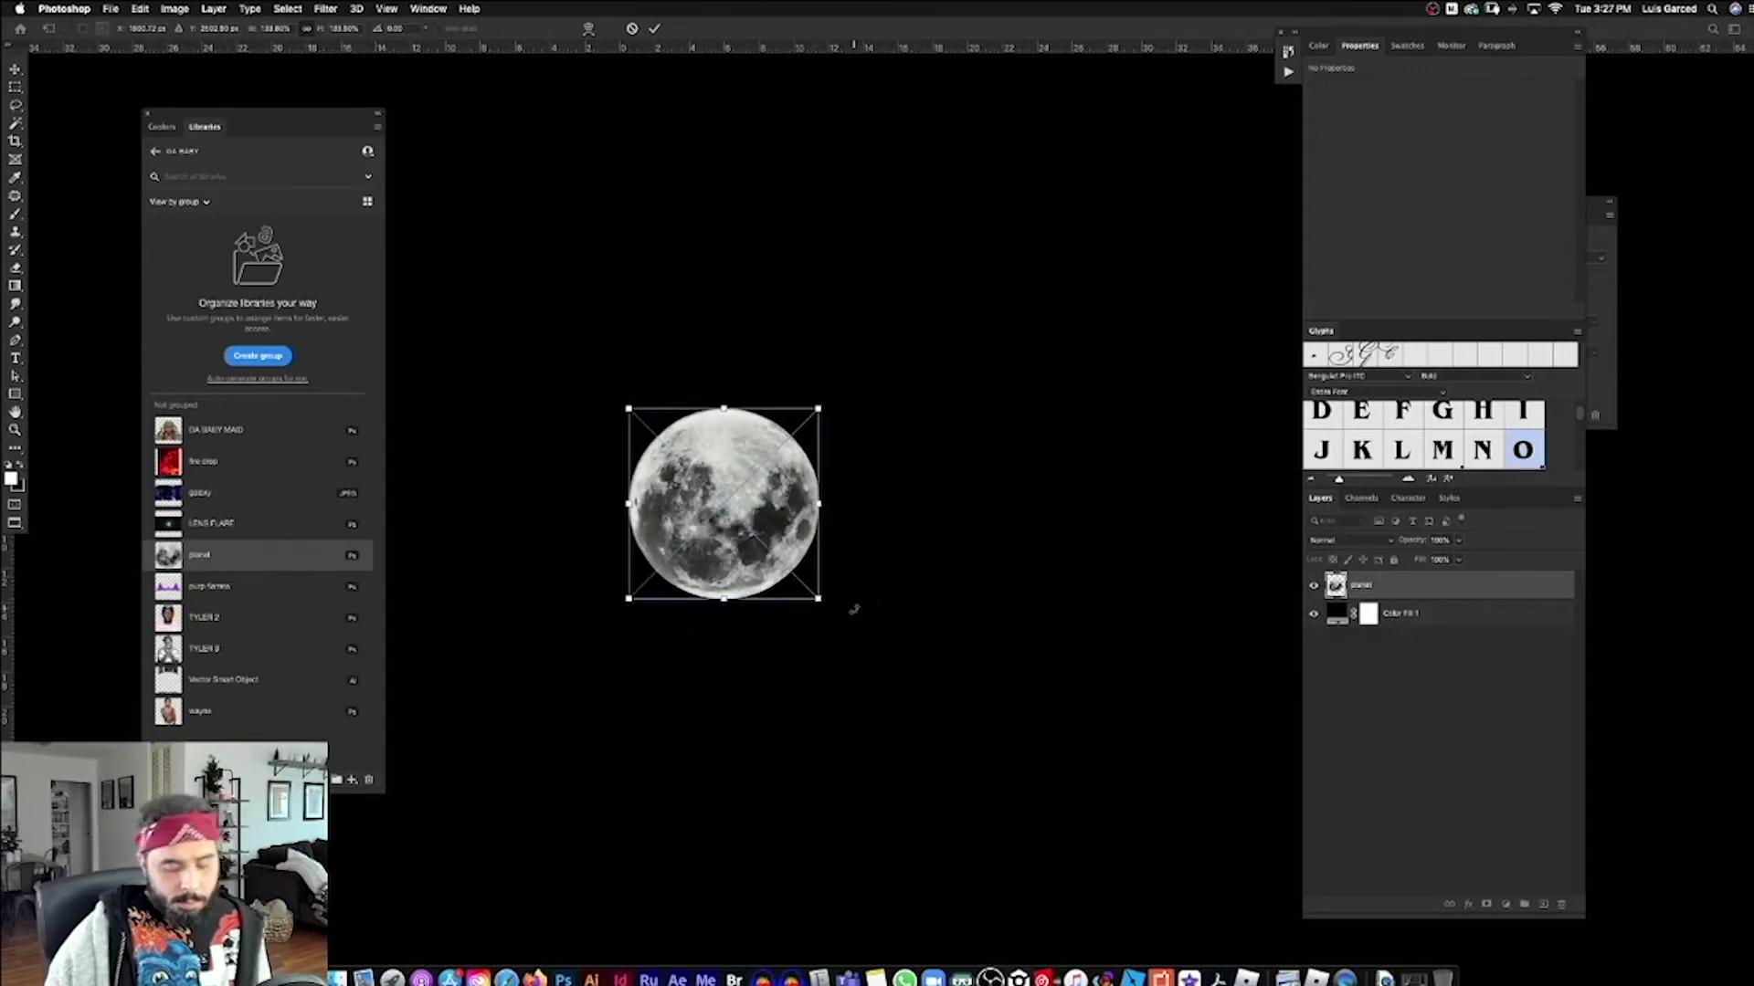
key("Return")
left_click_drag(992, 293, 966, 315)
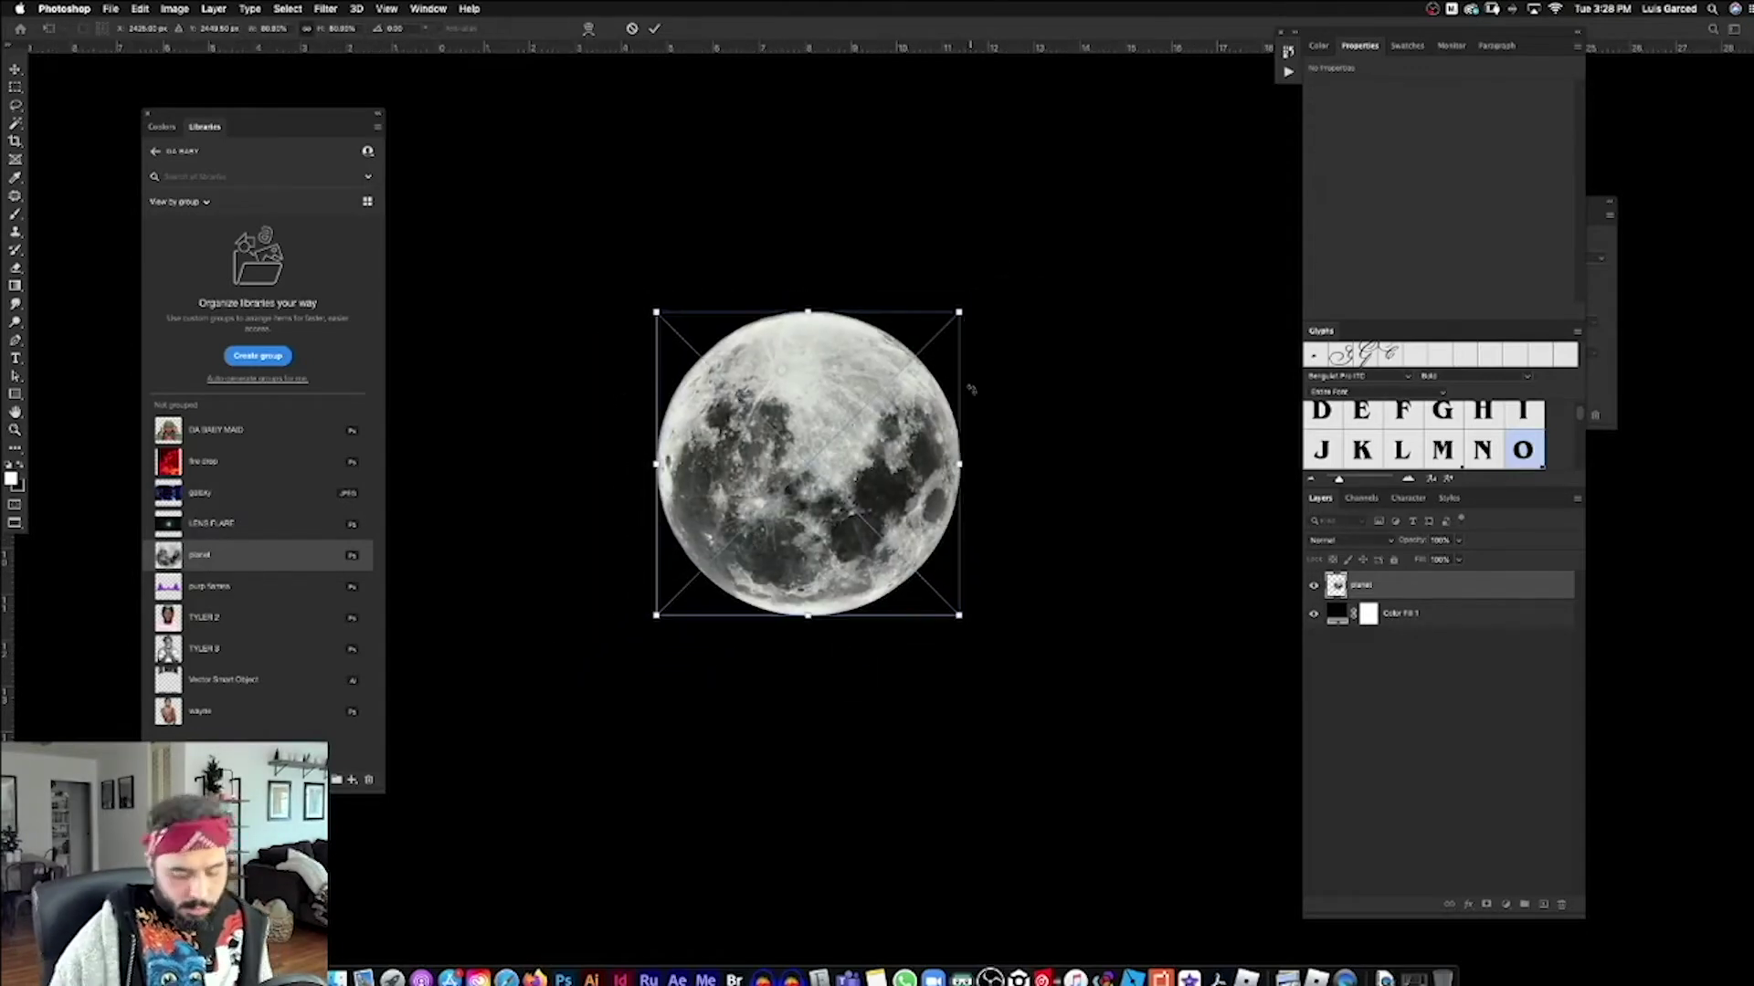
key("Return")
Step: Place the galaxy image from the library beneath the planet layer and hide it
left_click_drag(219, 499, 791, 486)
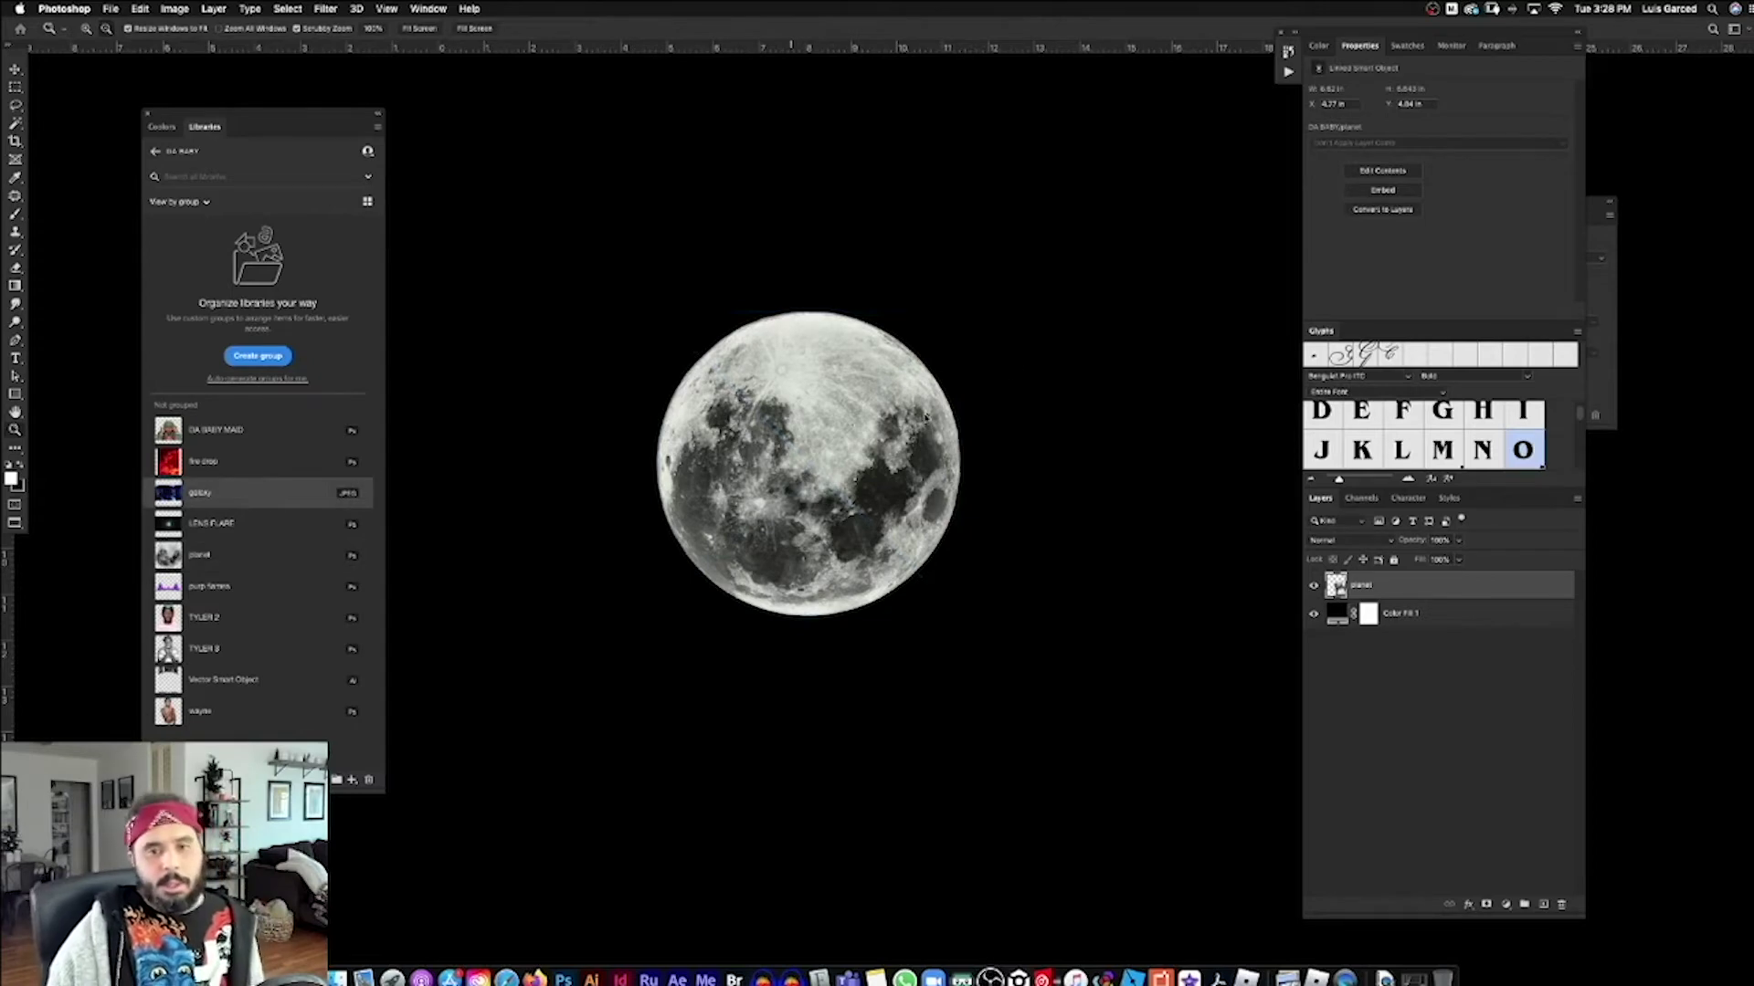
left_click_drag(986, 400, 966, 398)
left_click_drag(998, 521, 1005, 514)
left_click_drag(1383, 612, 1374, 581)
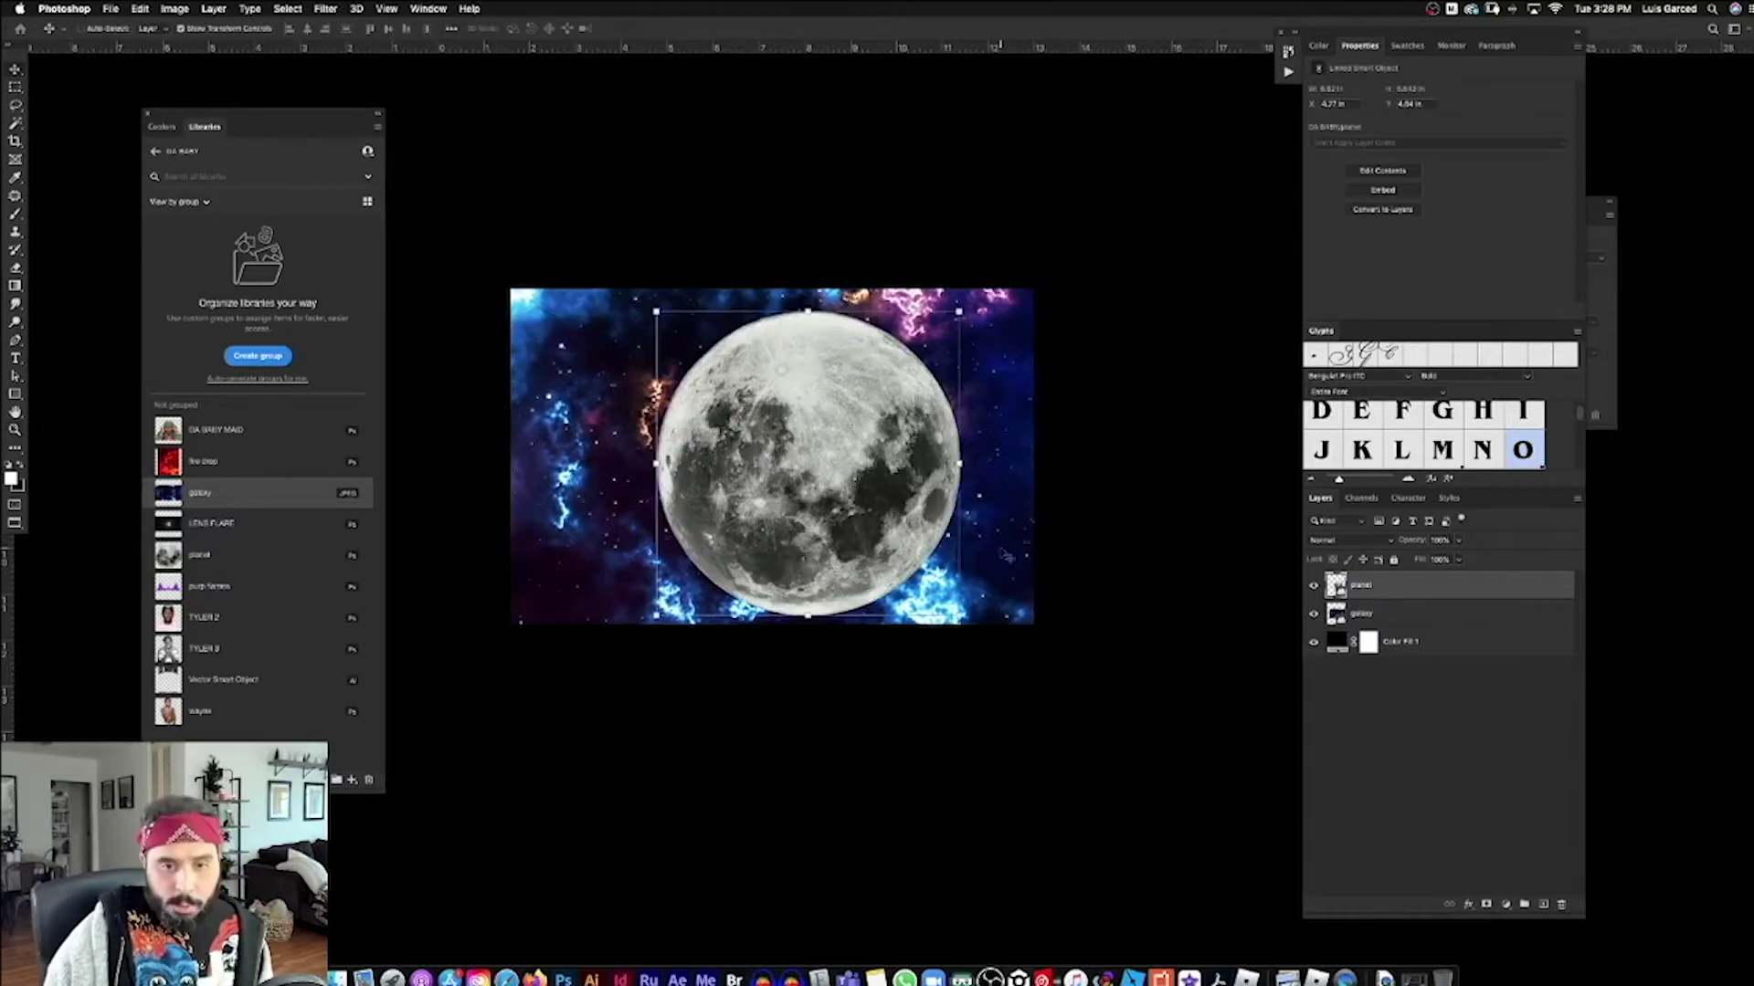
left_click(1314, 614)
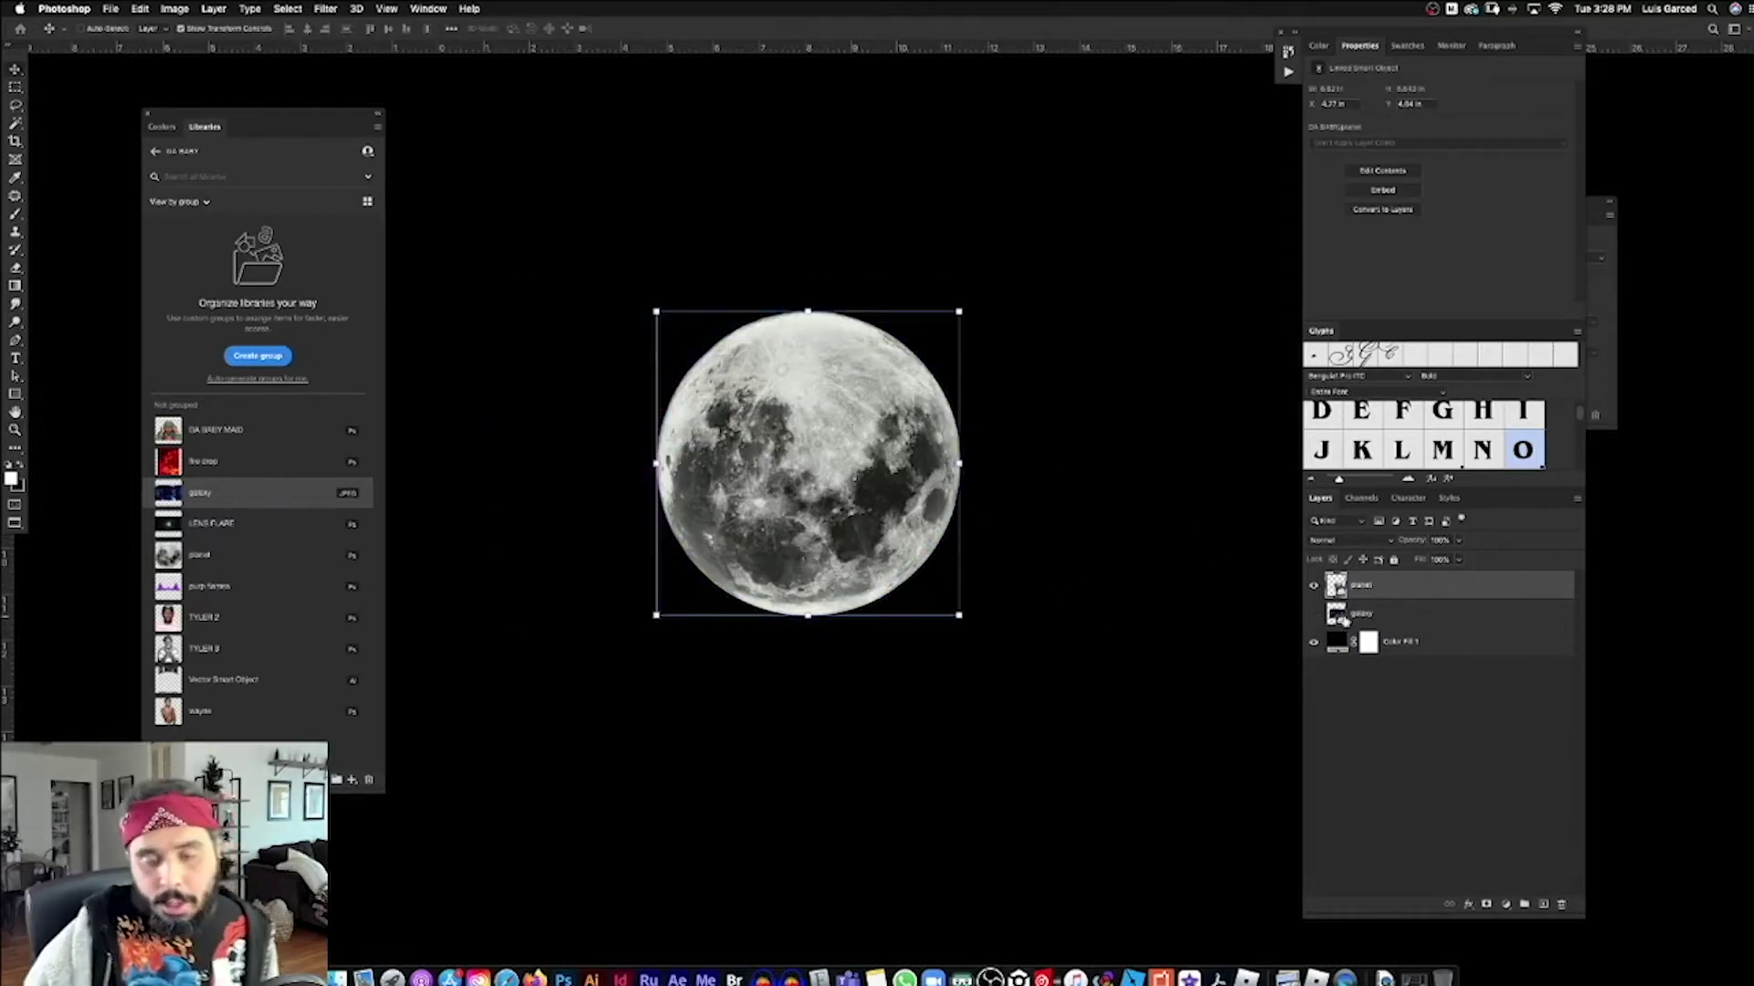
Step: Add a Gradient Map adjustment layer above the planet and enlarge the planet to span most of the canvas width
mouse_move(904, 508)
left_mouse_down()
mouse_move(871, 508)
mouse_move(903, 514)
left_mouse_up()
left_click(1505, 903)
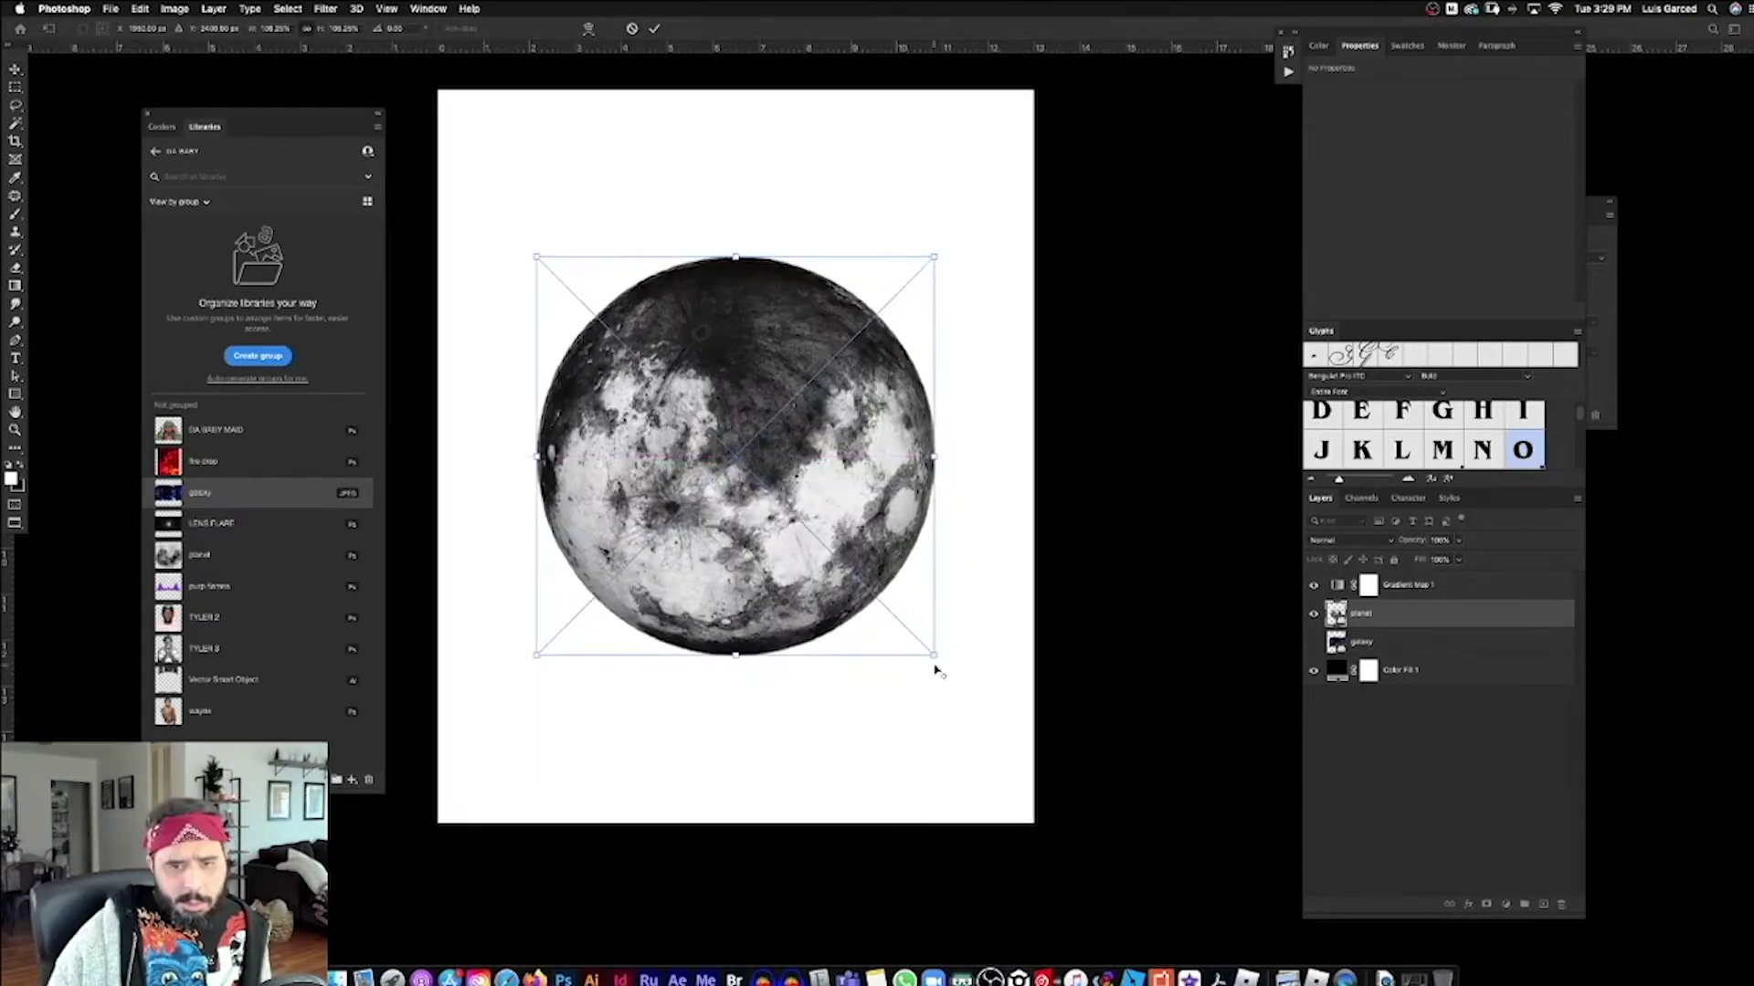
left_click_drag(934, 664, 998, 710)
key("Return")
Step: Set the Gradient Map to run from black through dark purple to light purple
left_click(1343, 590)
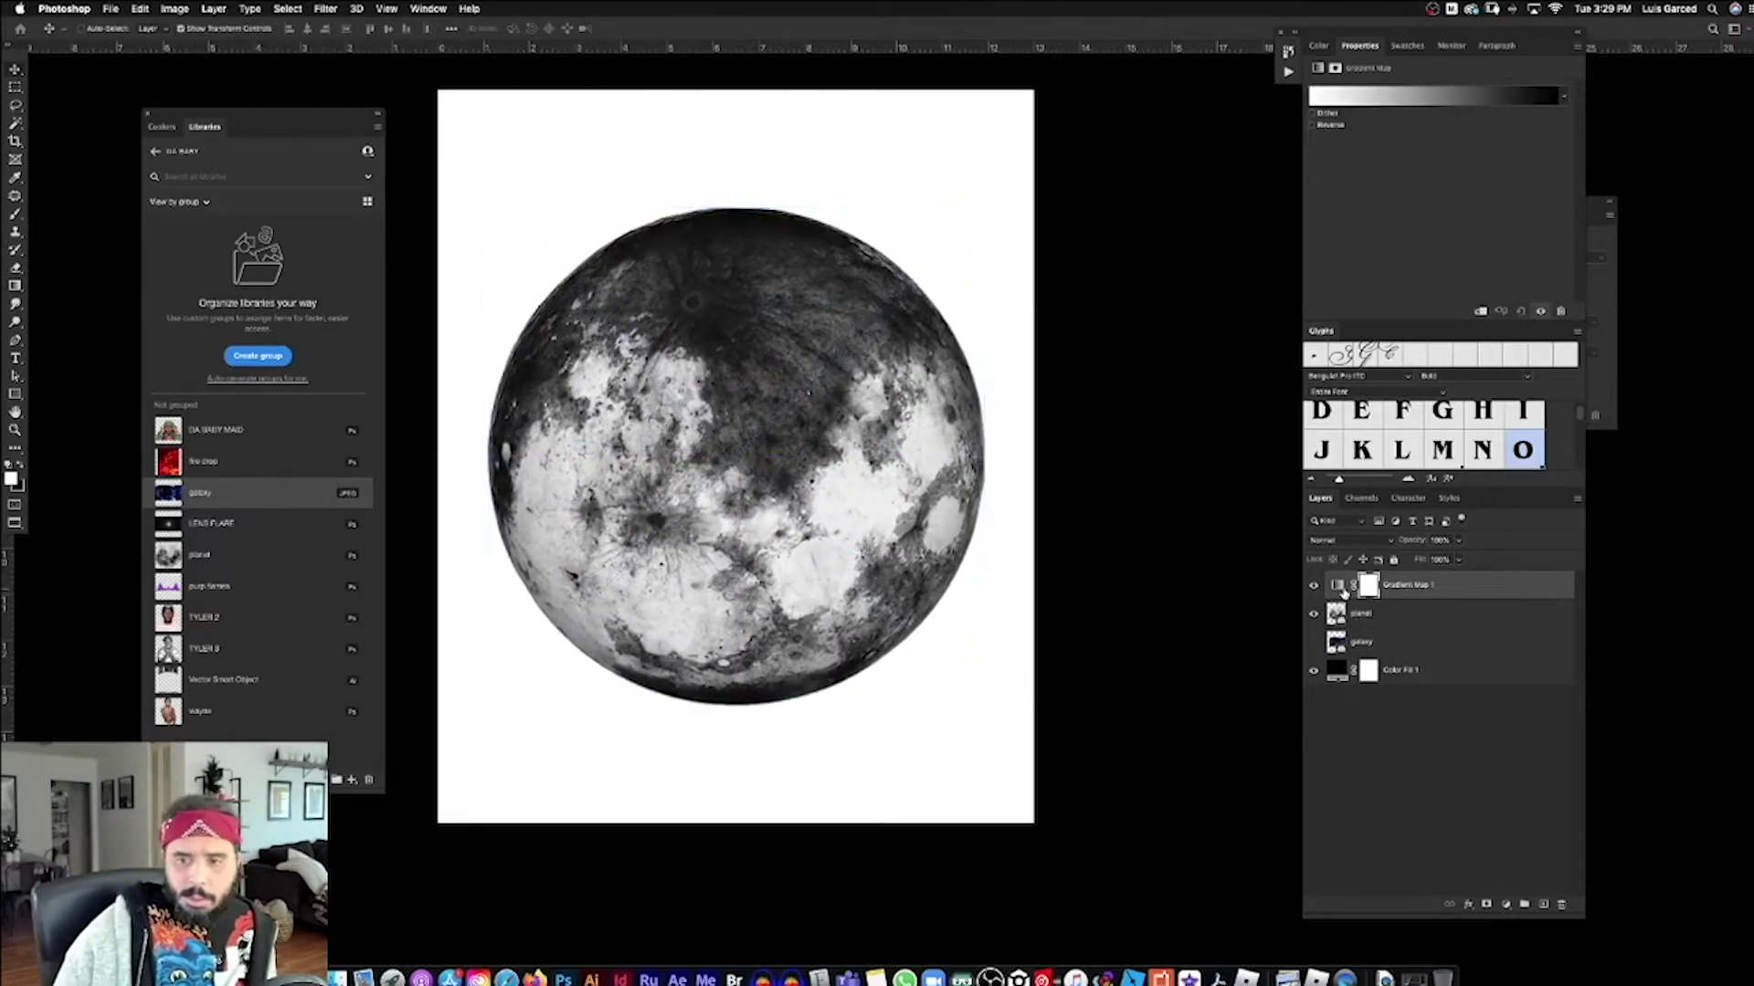
left_click(1451, 97)
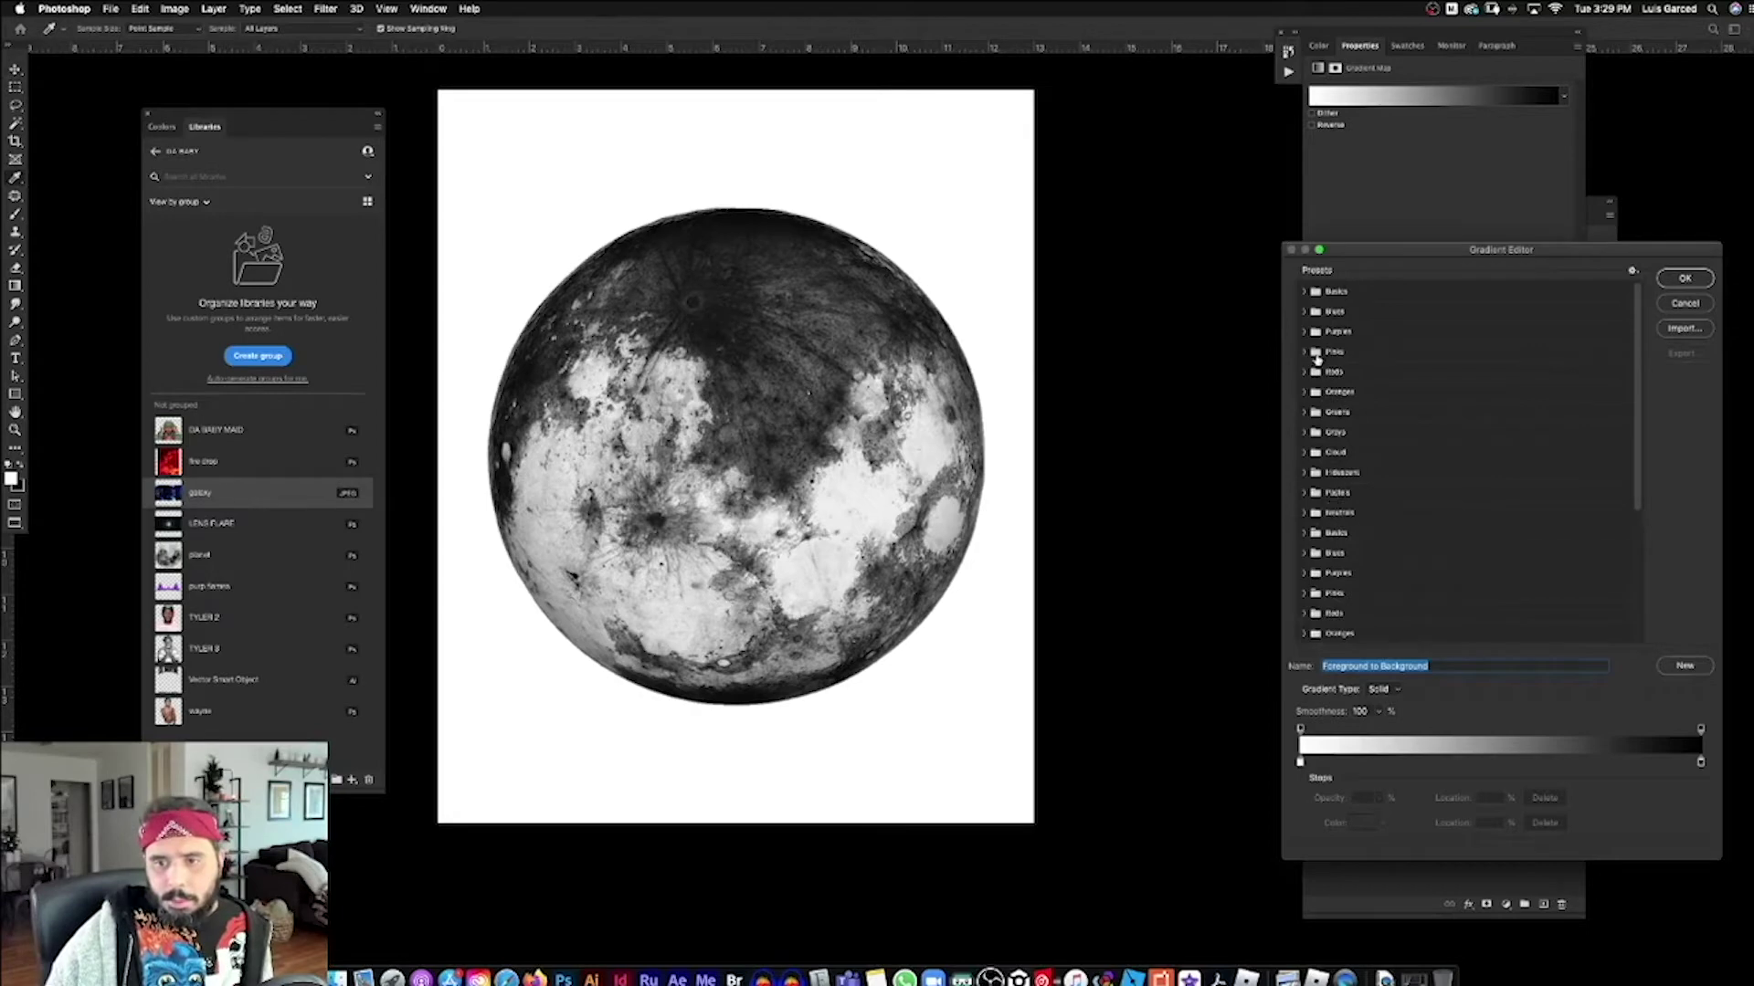
left_click(1304, 332)
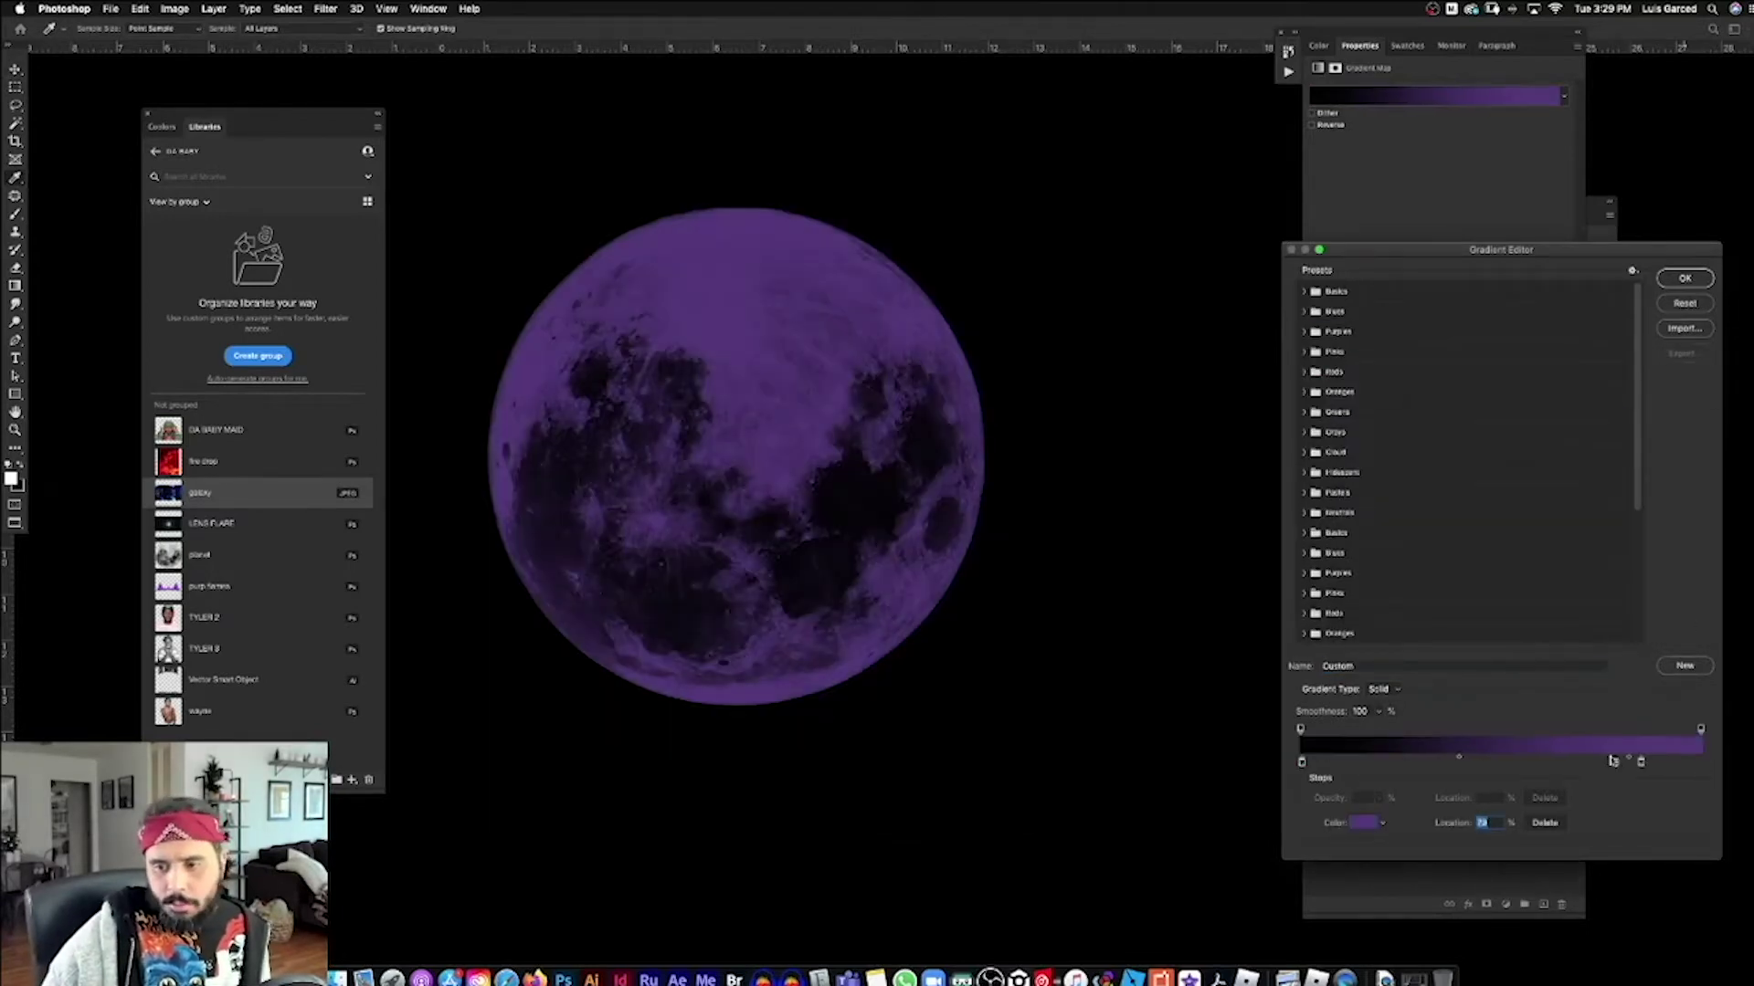
left_click(1699, 763)
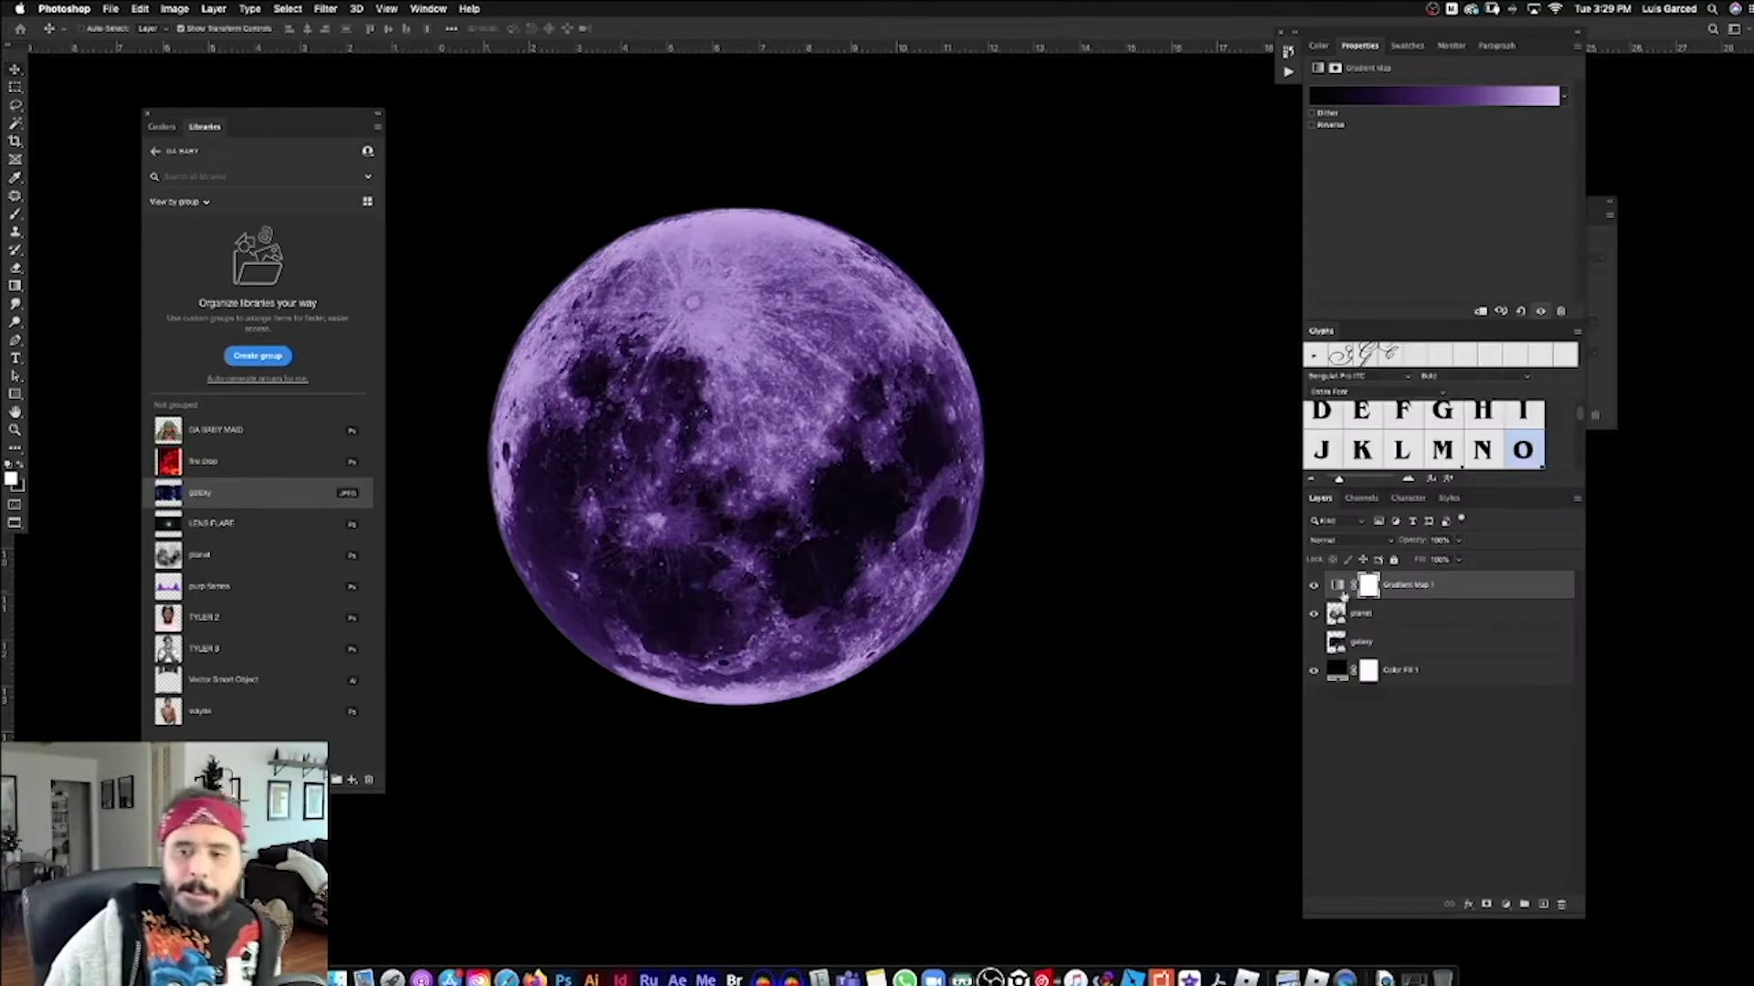
Step: Duplicate the planet layer and delete the original planet layer
left_click(1439, 612)
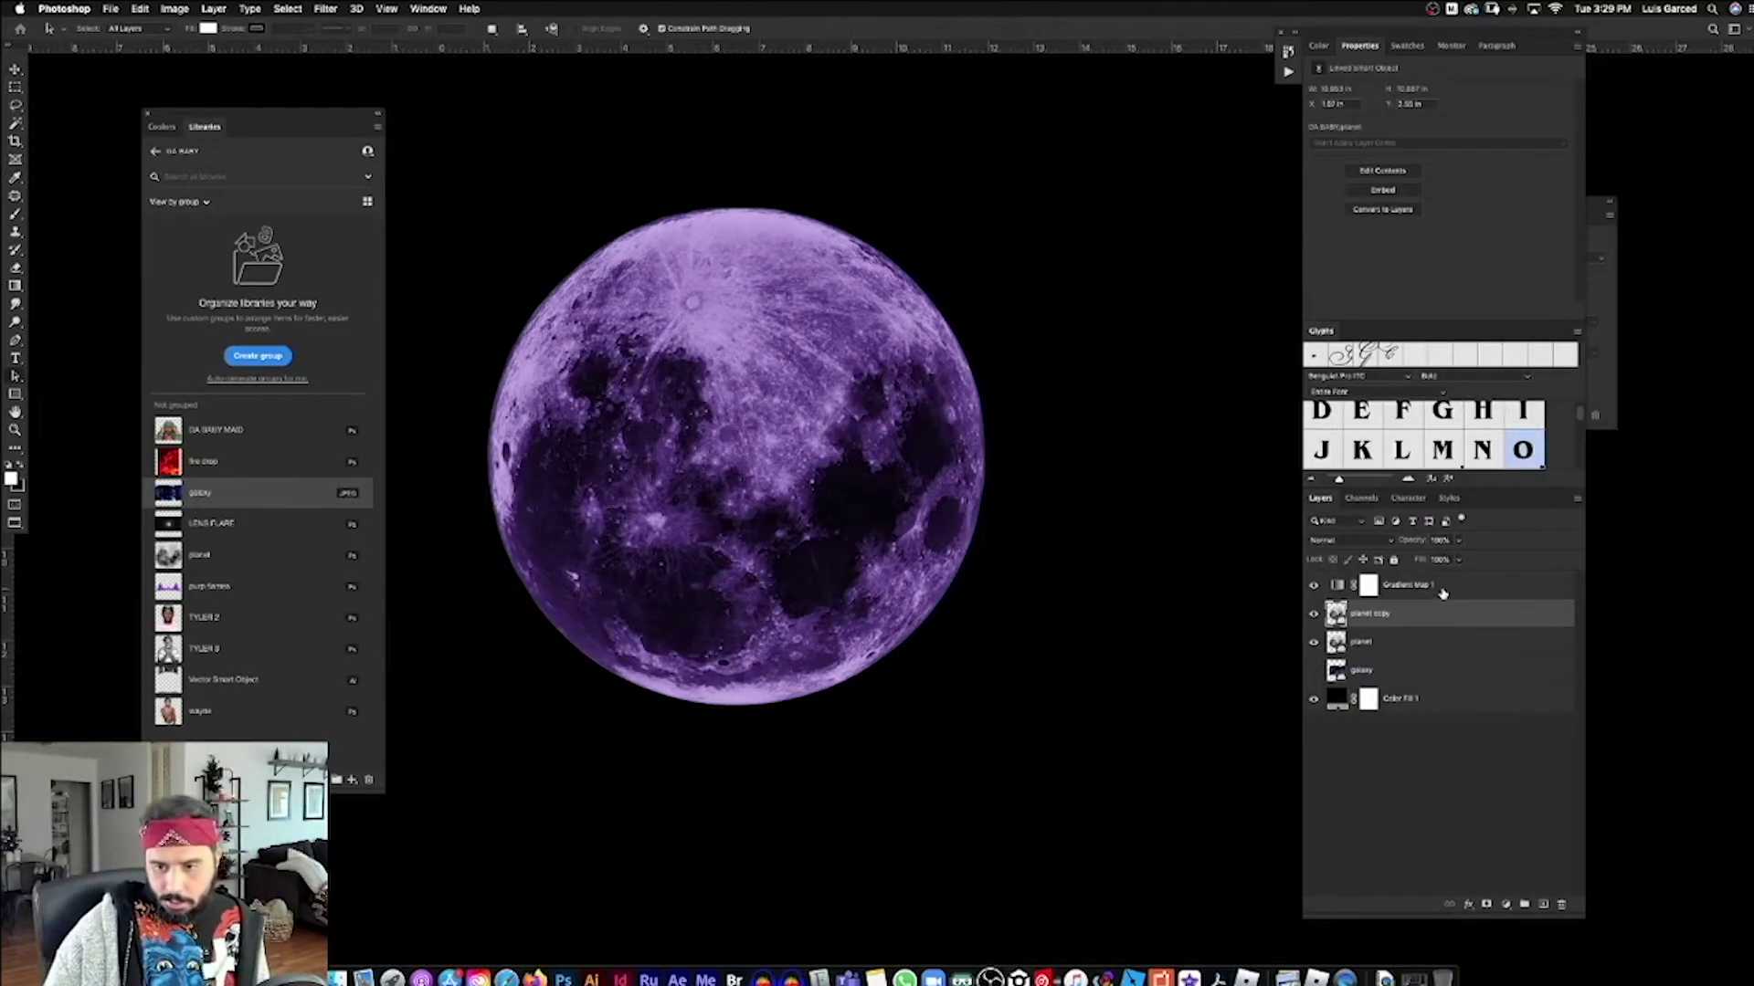
left_click(1416, 644)
key("BackSpace")
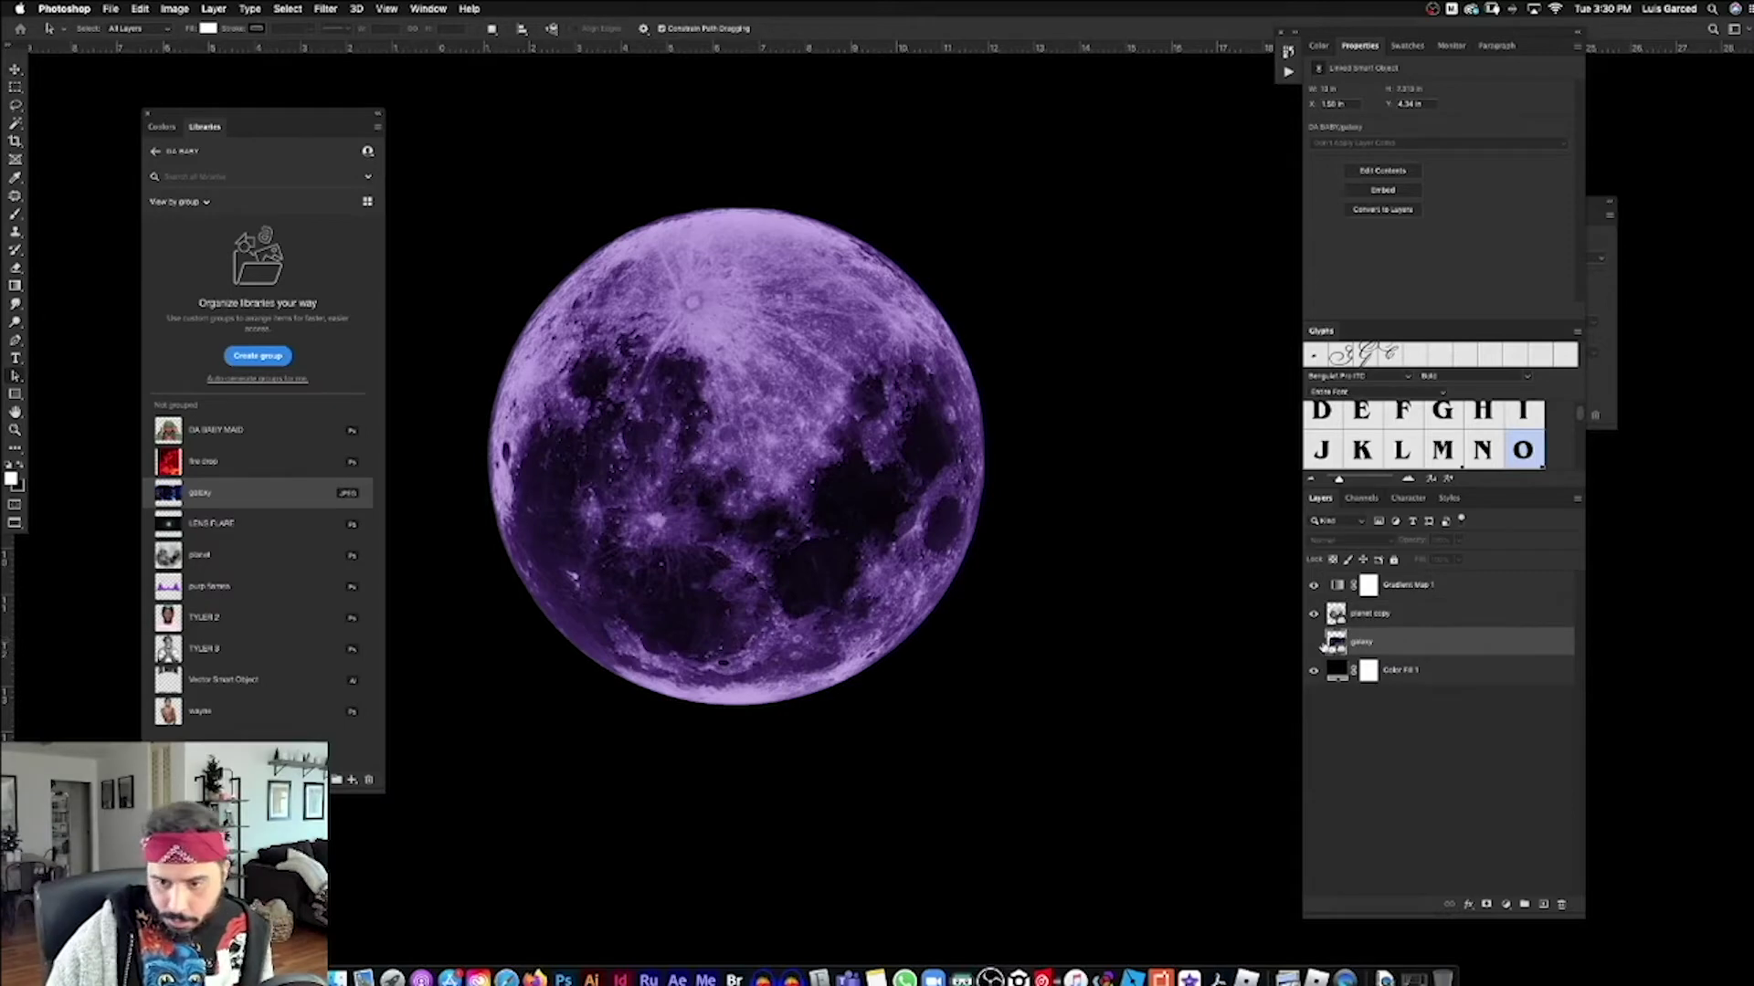
Step: Show the galaxy layer, move it above the Gradient Map and enlarge it across the full canvas width
left_click(1313, 643)
left_click_drag(1407, 650, 1460, 584)
key("super+t")
left_click_drag(1108, 626, 1381, 731)
left_click_drag(1147, 657, 1090, 658)
key("Return")
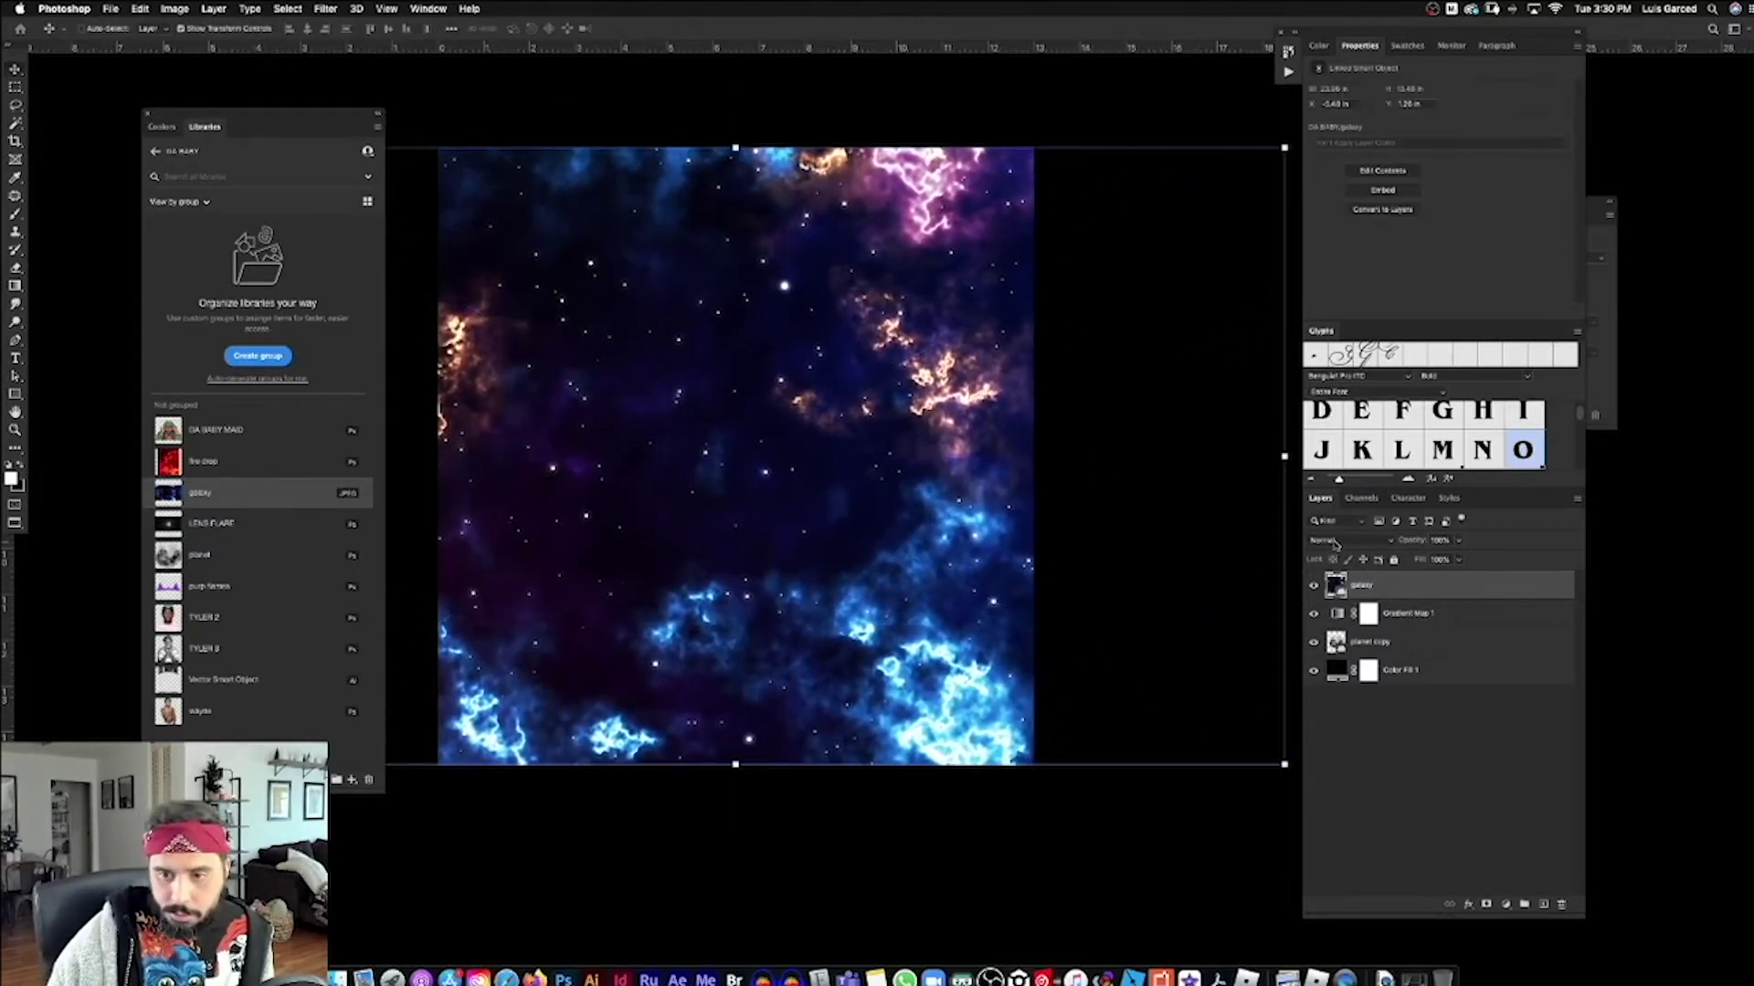
left_click(1343, 540)
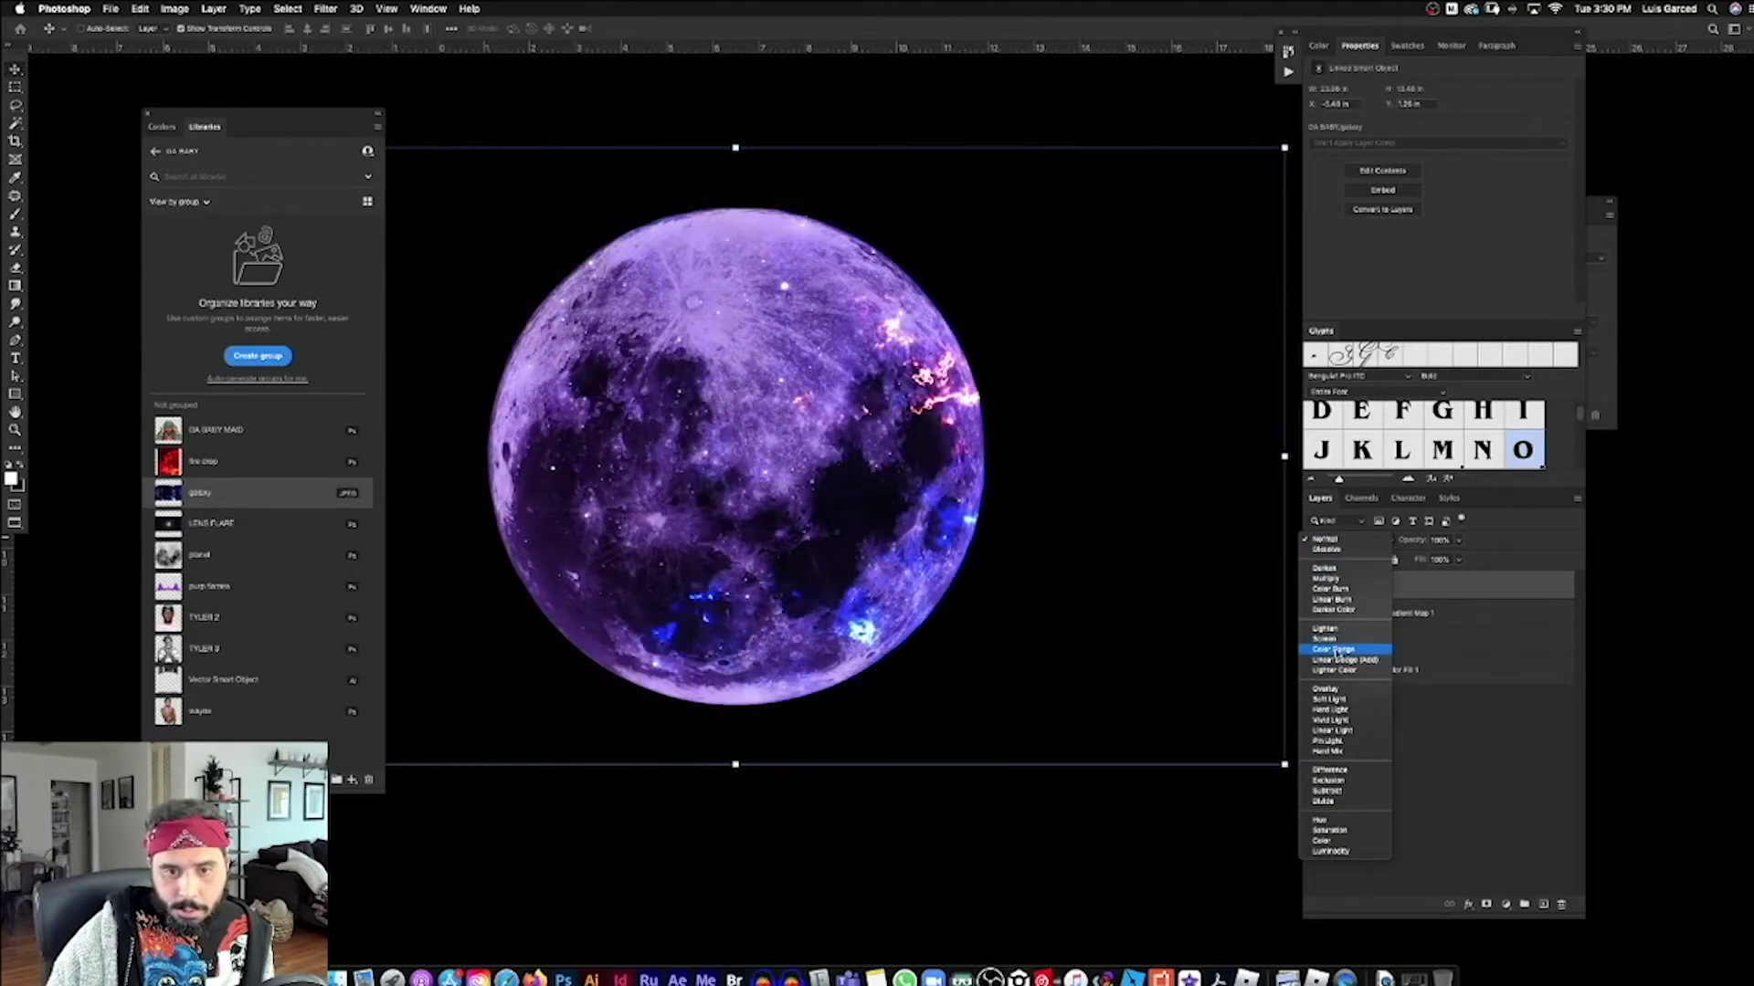
left_click(1487, 637)
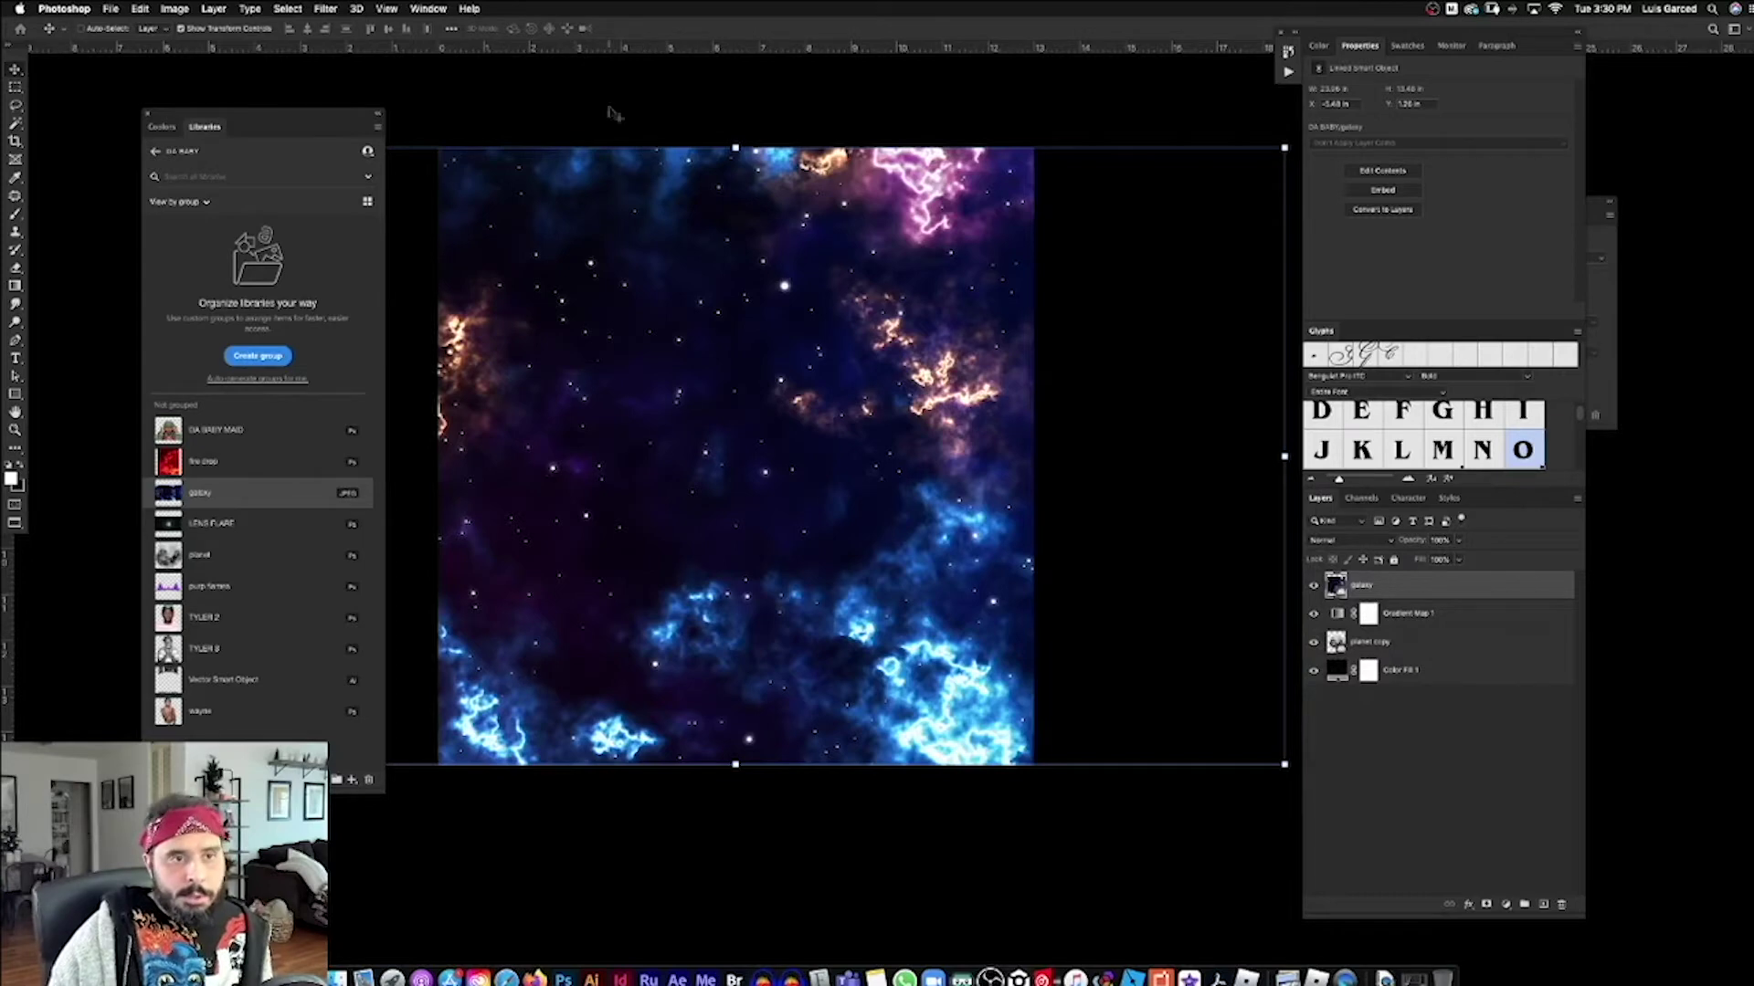
Step: Colorize the galaxy layer purple with a Hue/Saturation adjustment and set its blend mode to Screen
left_click(190, 8)
mouse_move(203, 50)
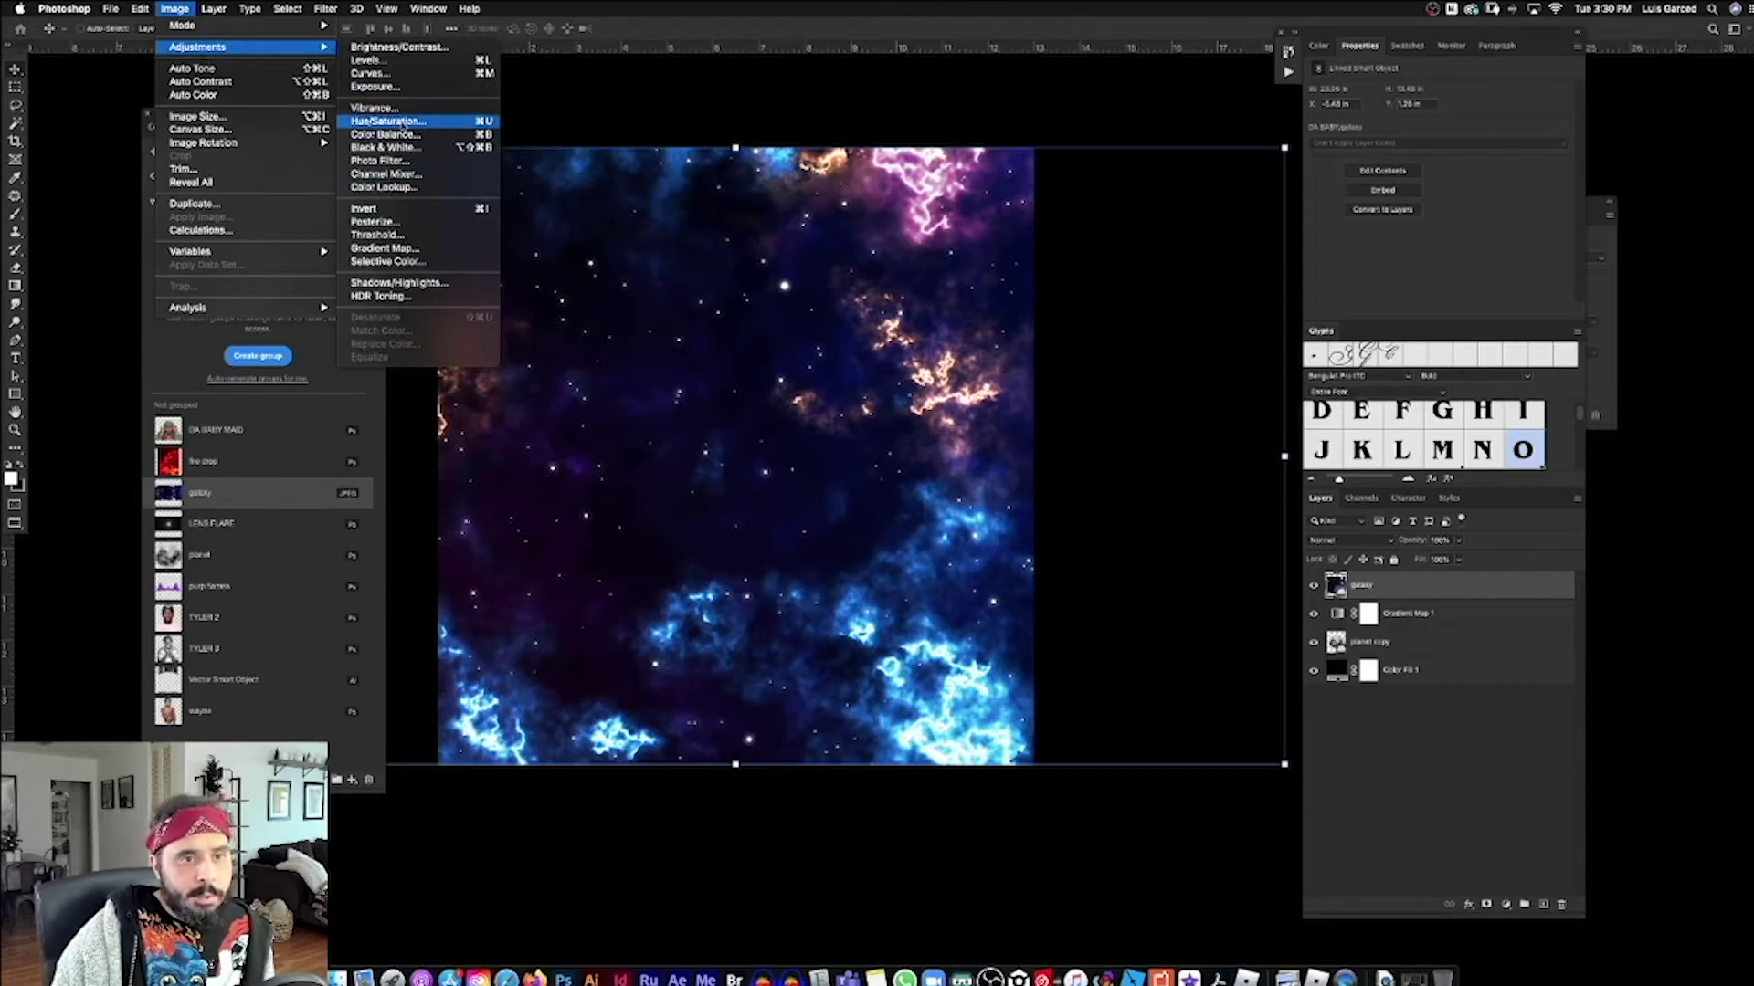
left_click(402, 122)
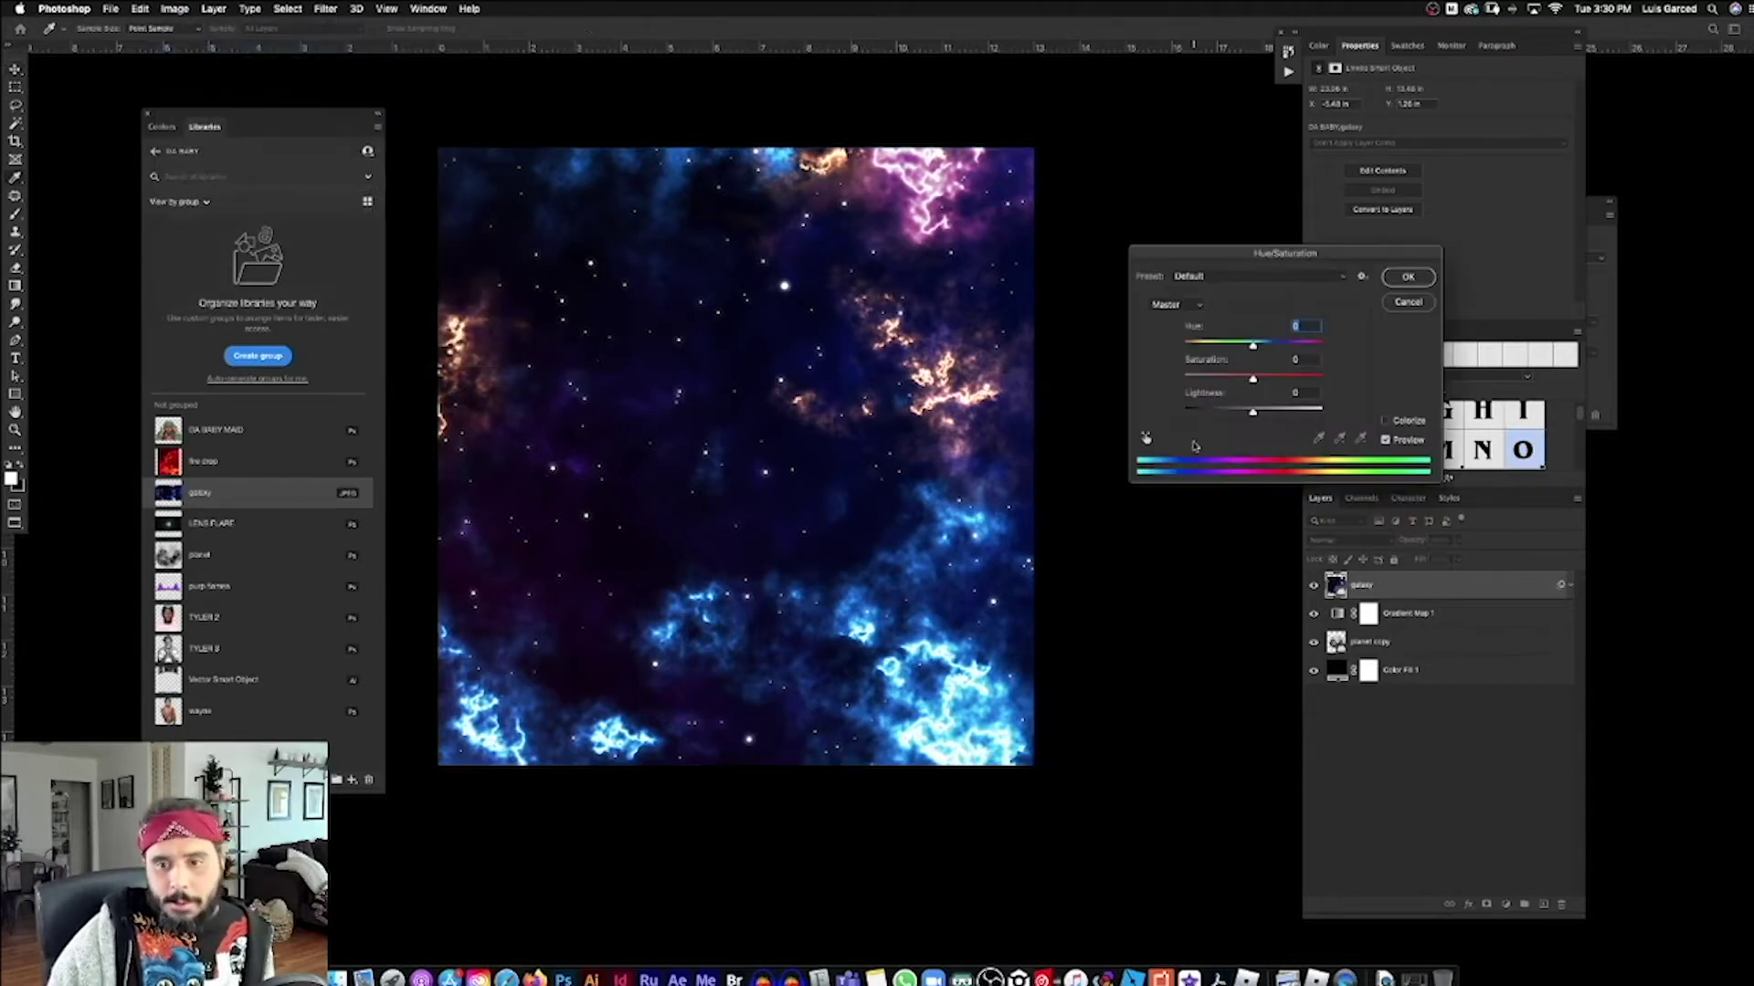
left_click(1385, 420)
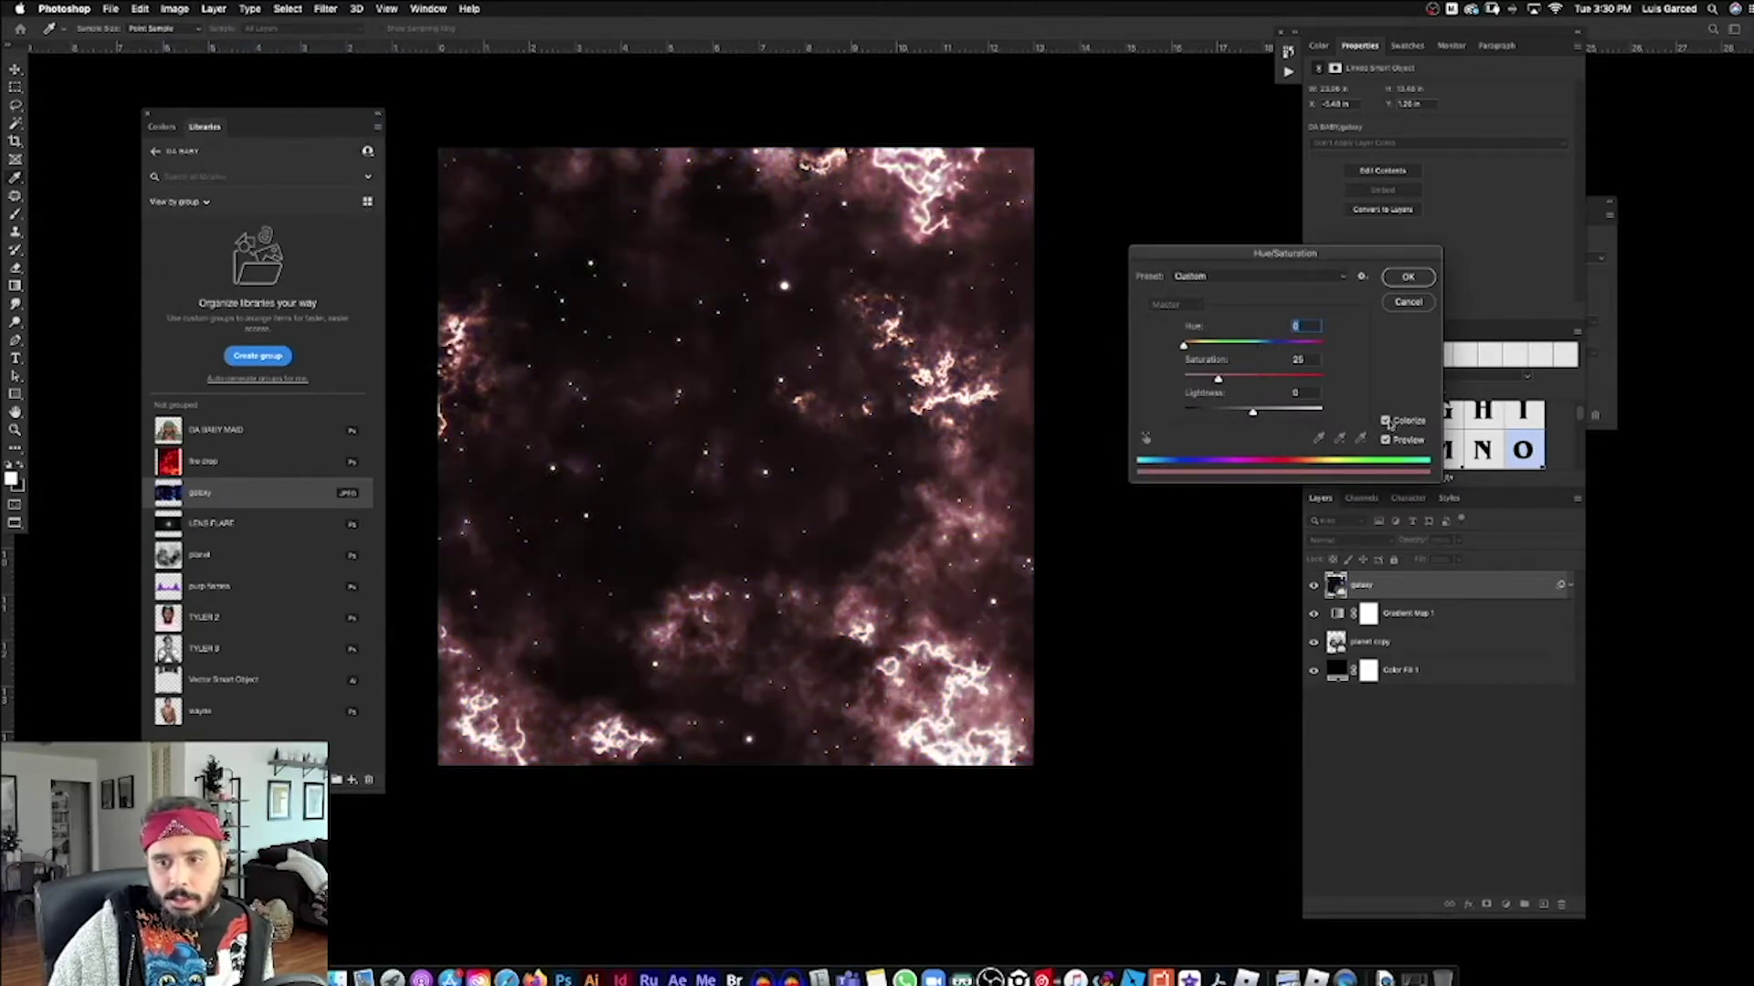
left_click_drag(1183, 347, 1252, 385)
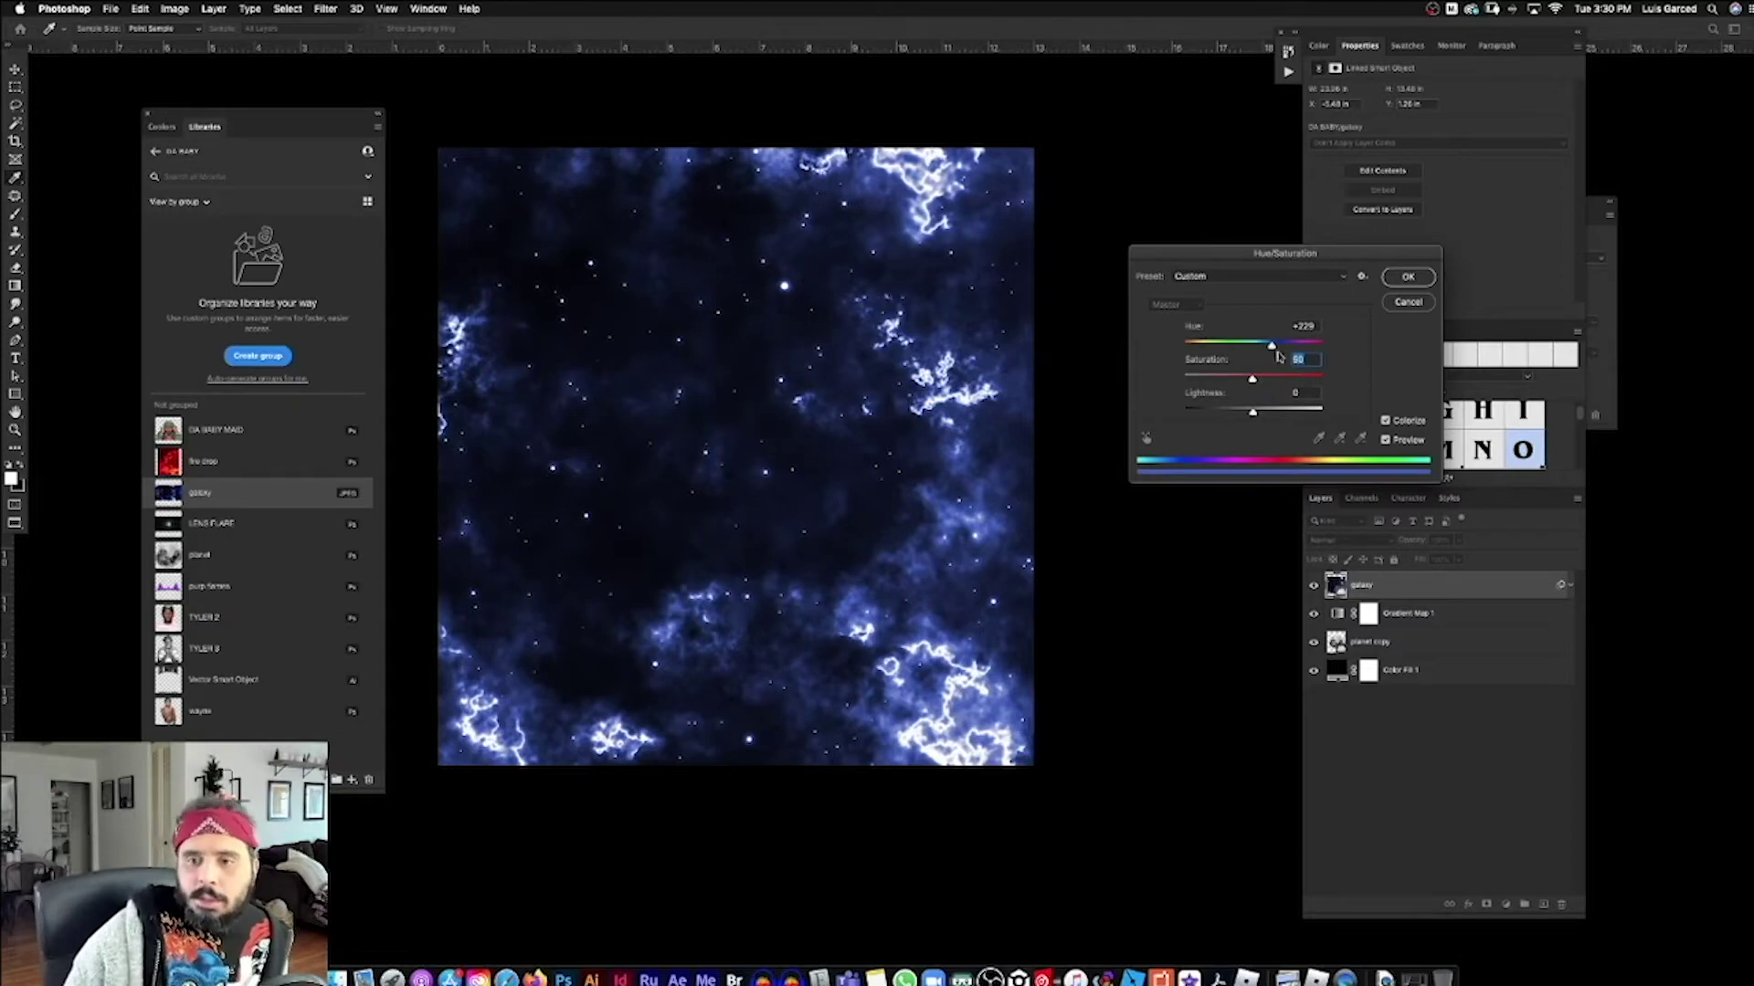
left_click_drag(1271, 345, 1280, 348)
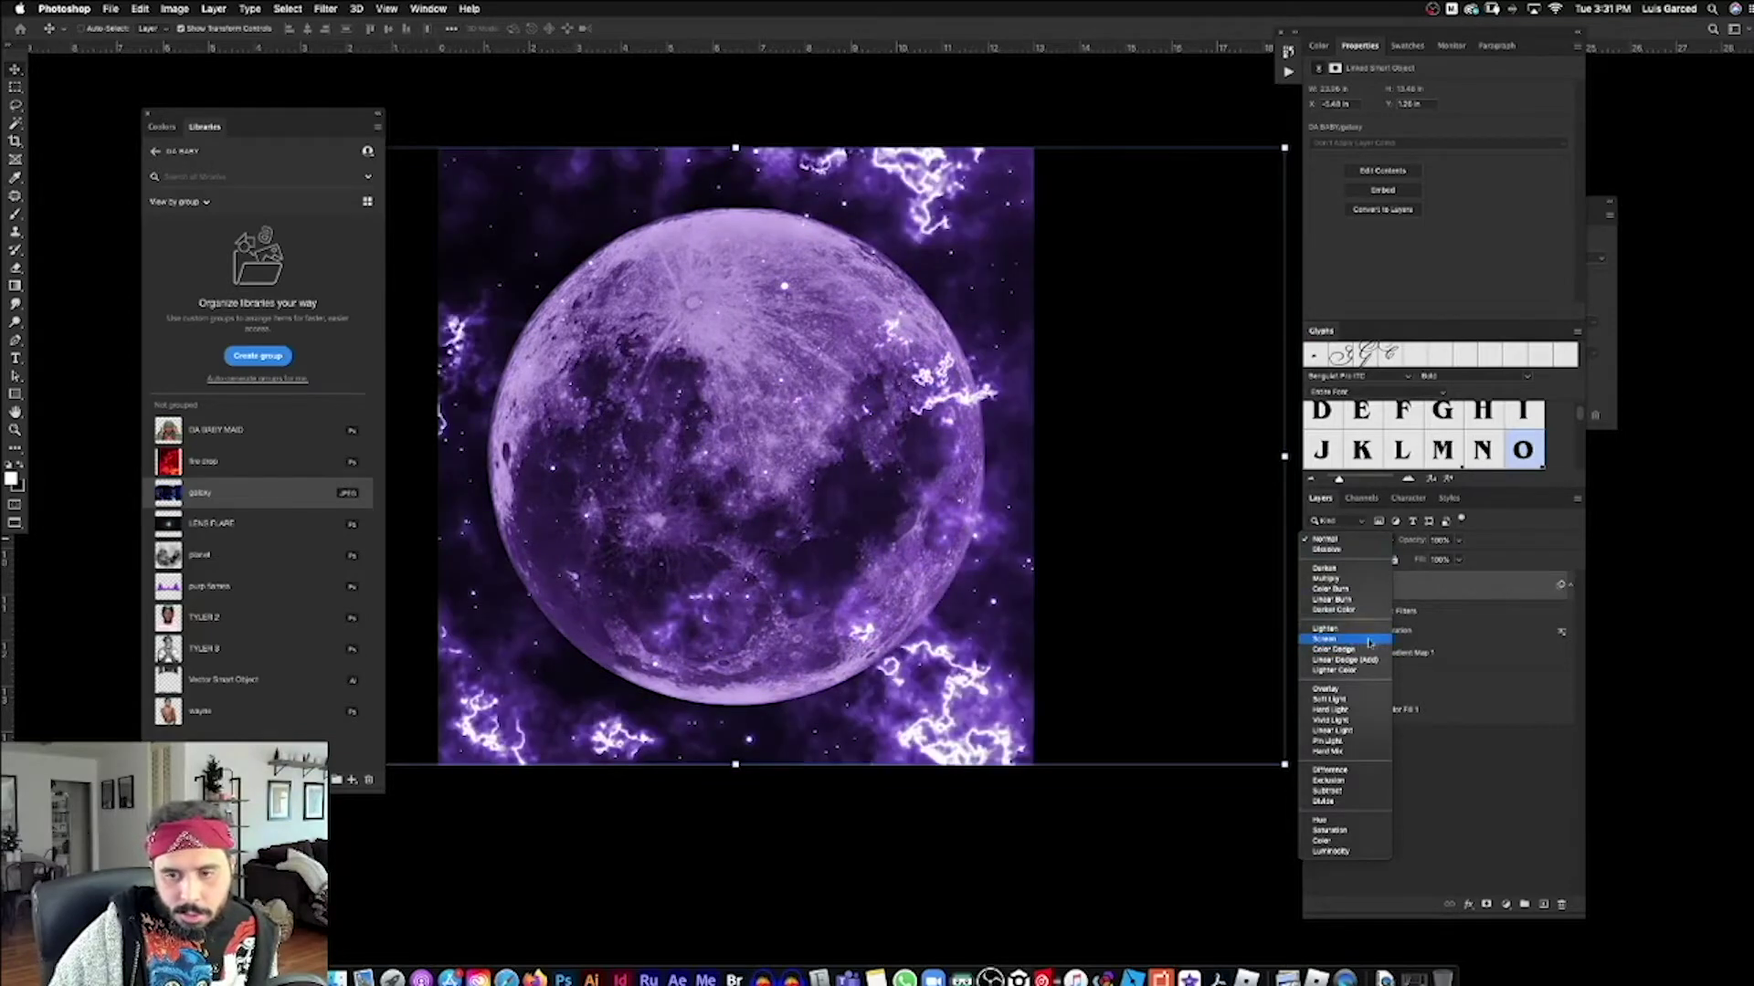
left_click(1368, 642)
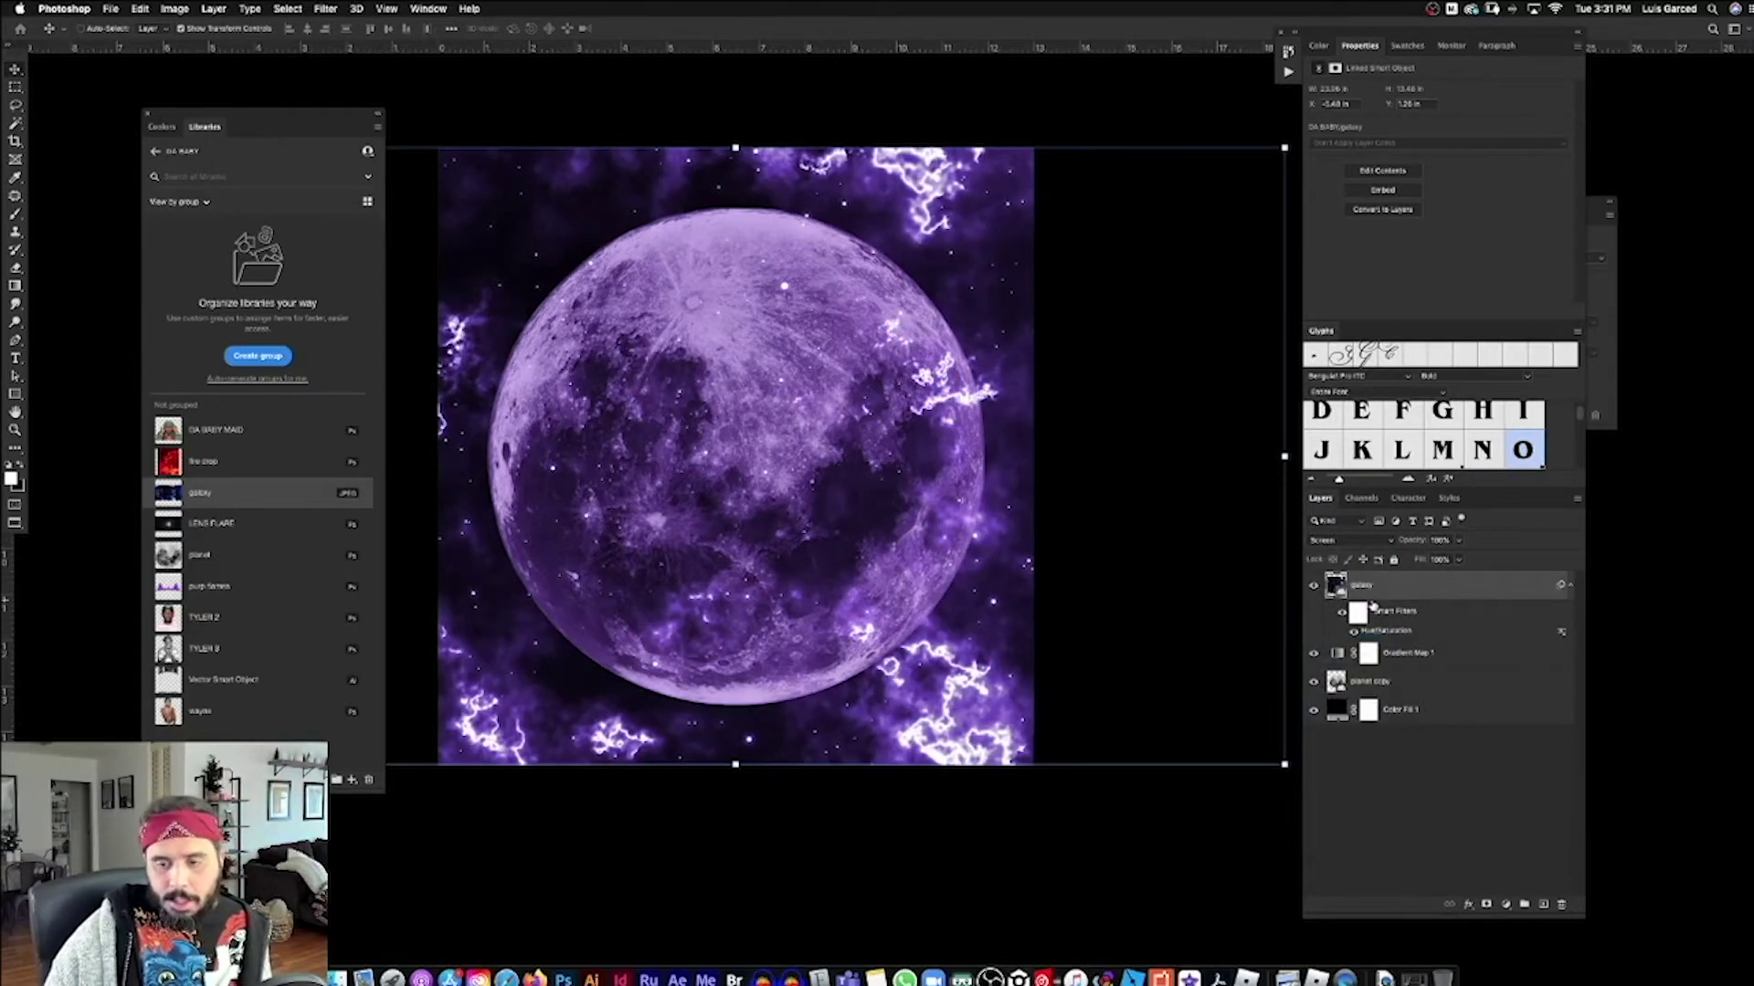
left_click(1466, 848)
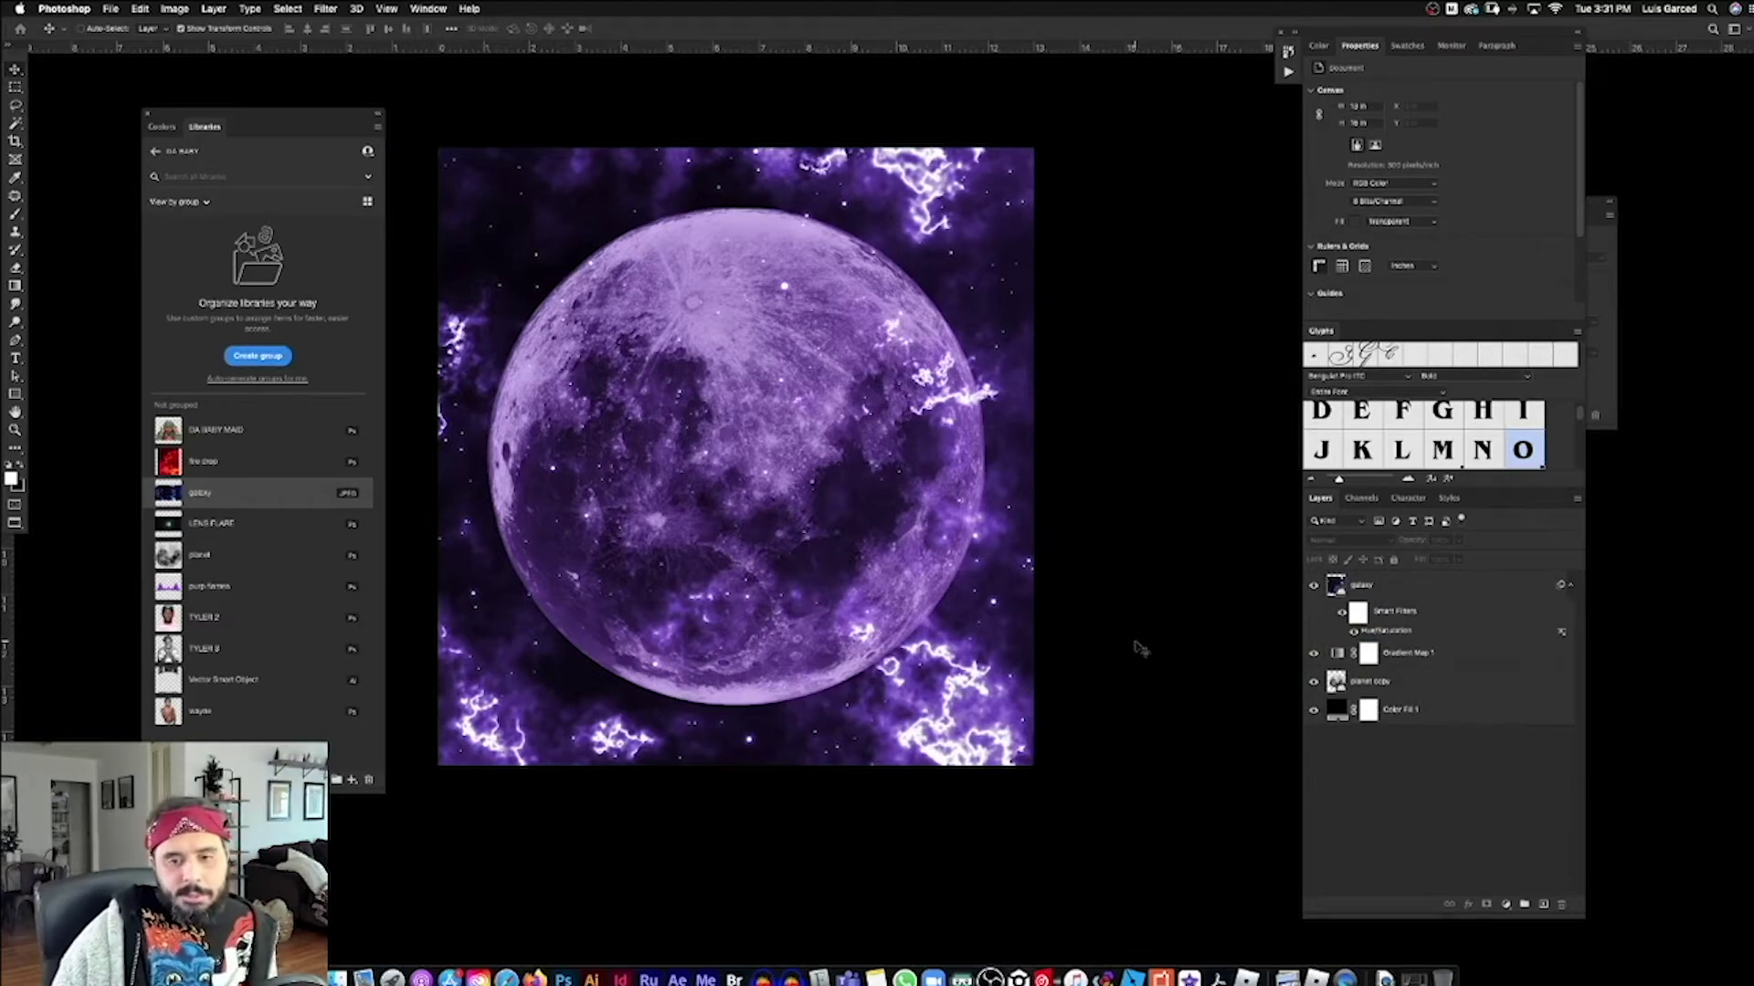
Step: Add a layer mask to the galaxy layer and invert it to black to hide the galaxy
left_click(1338, 588)
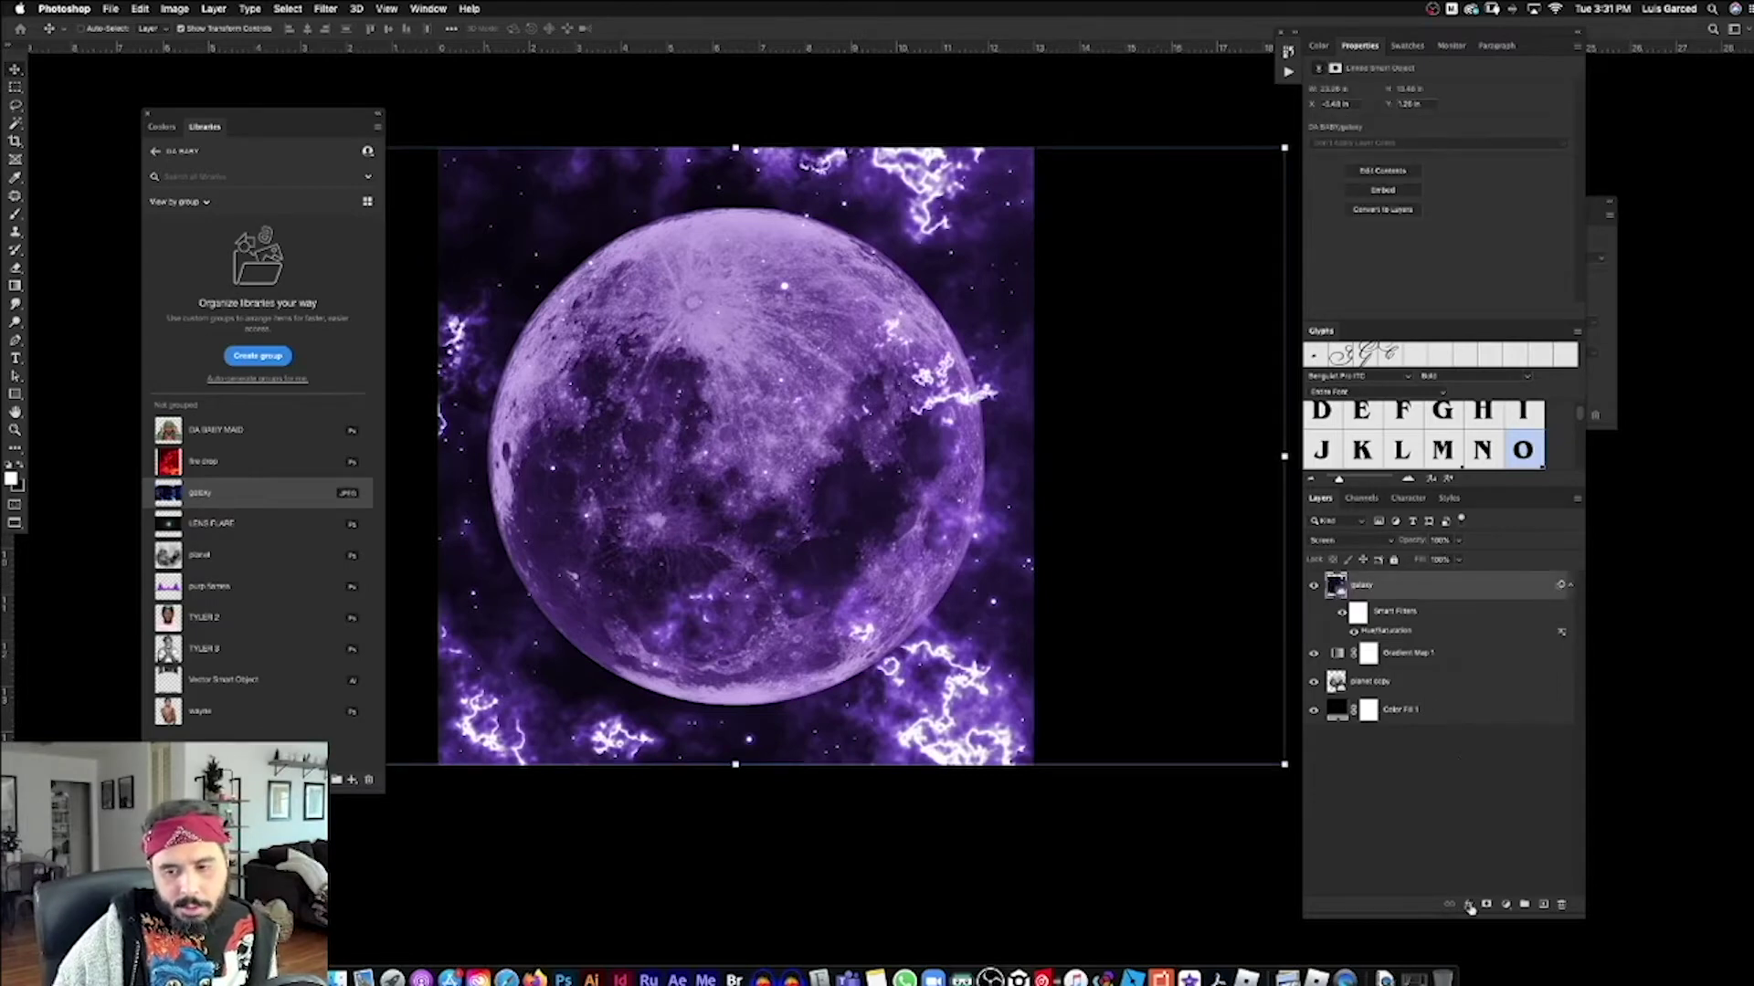
left_click(1484, 904)
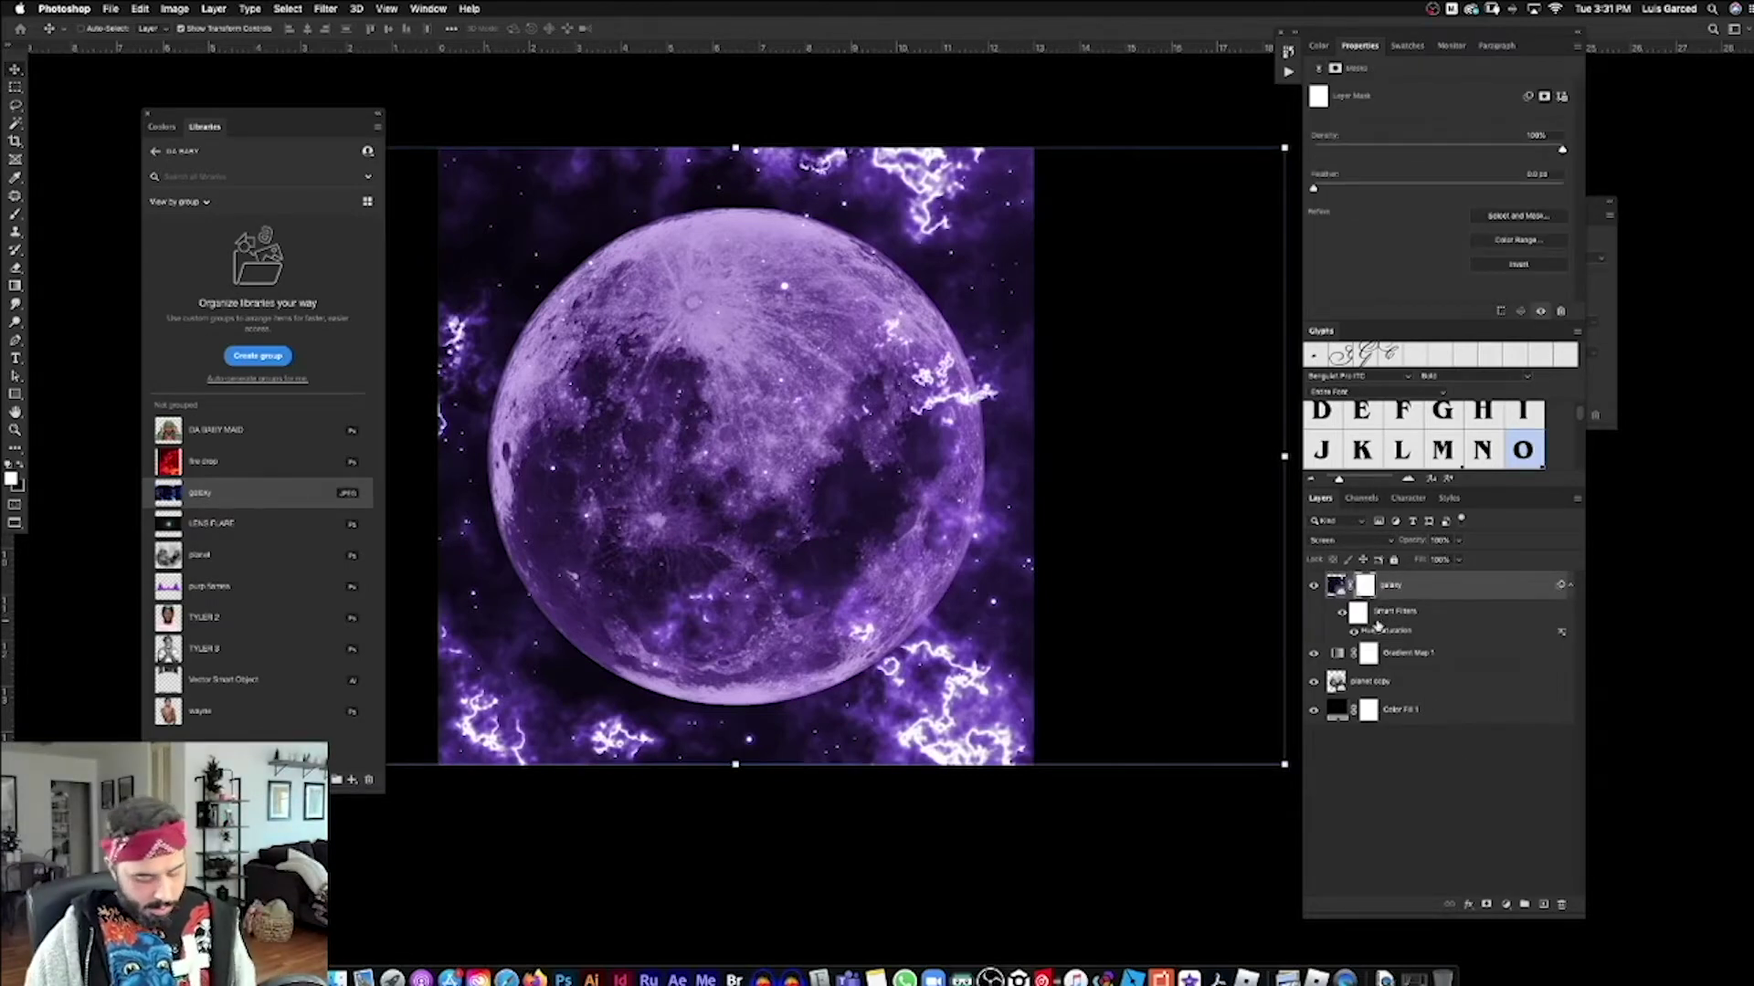
key("super+i")
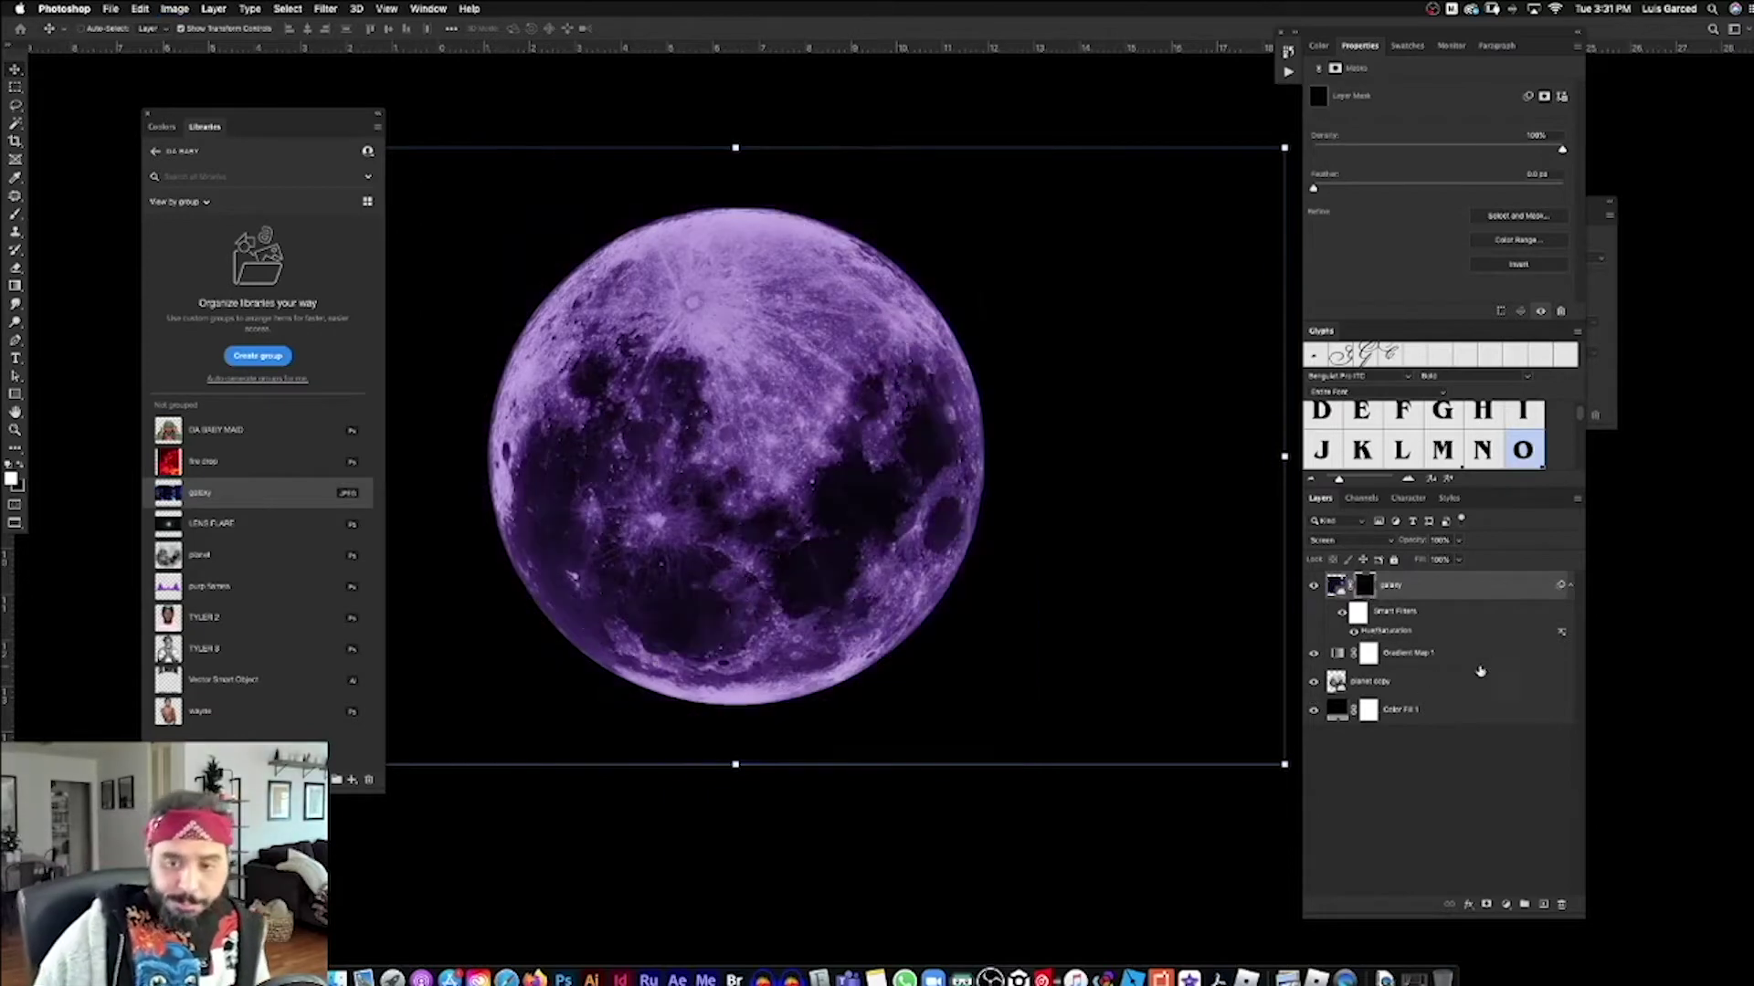
Step: Paint on the galaxy mask with a large Soft Round brush to reveal the galaxy over and around the planet, fading at the canvas edges
key("b")
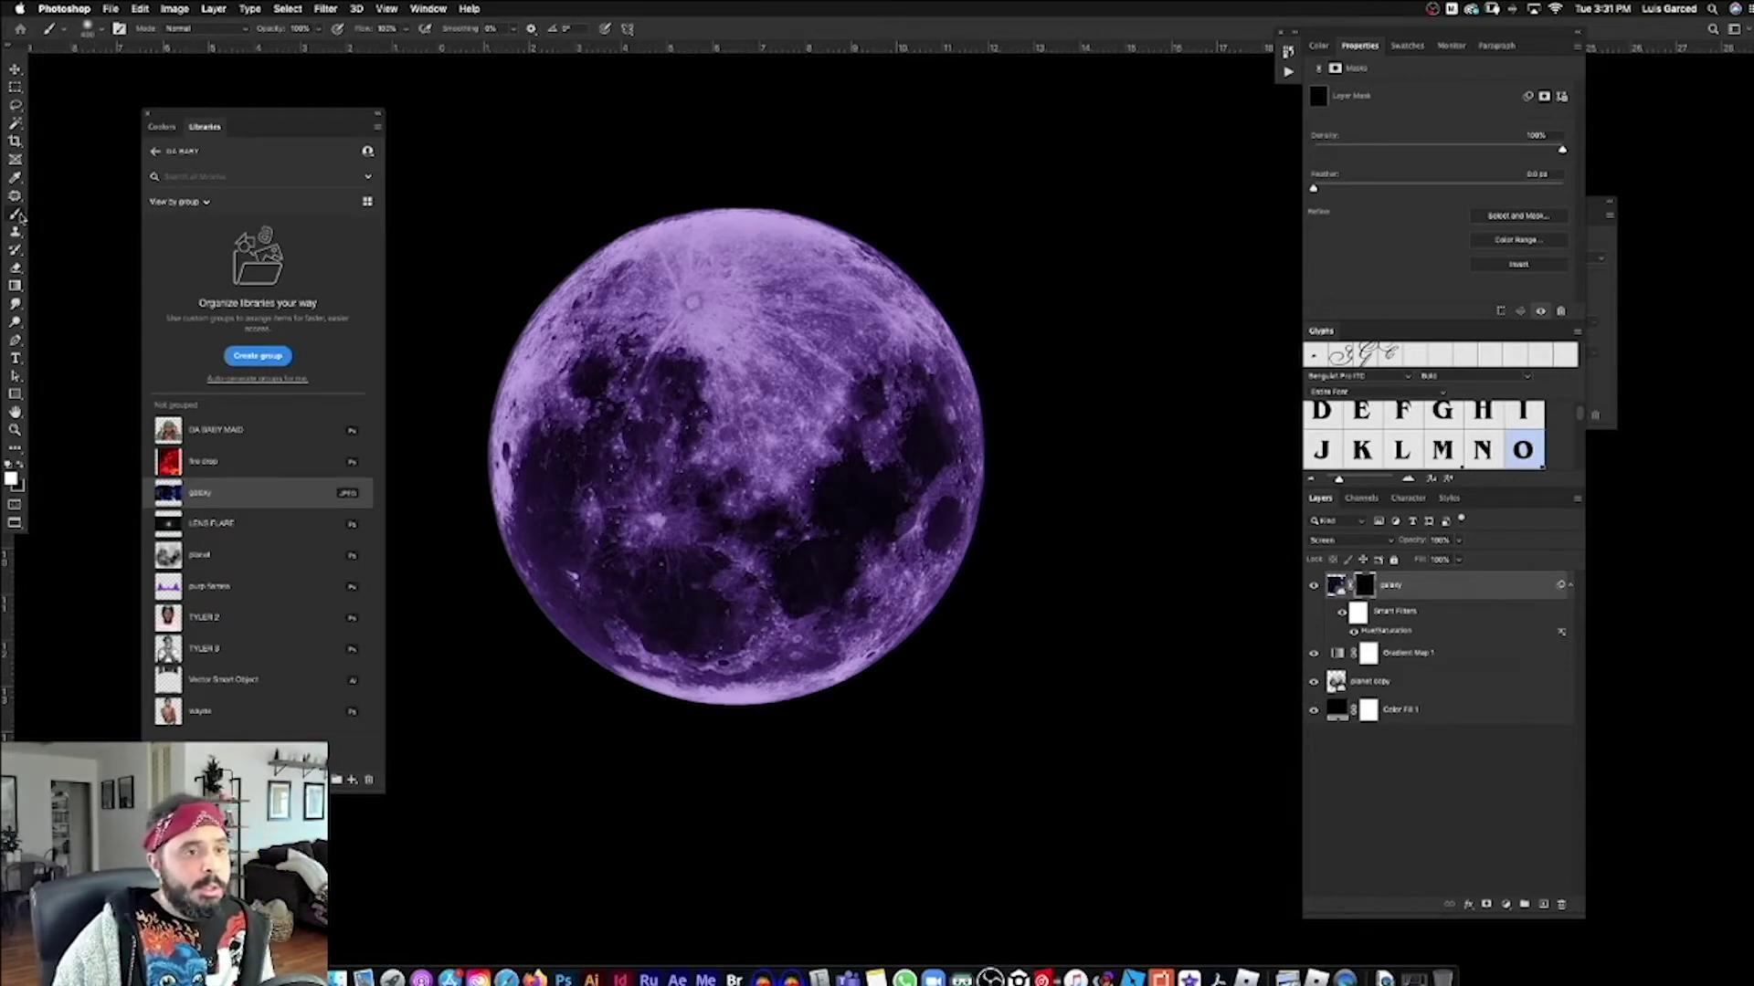
left_click(87, 27)
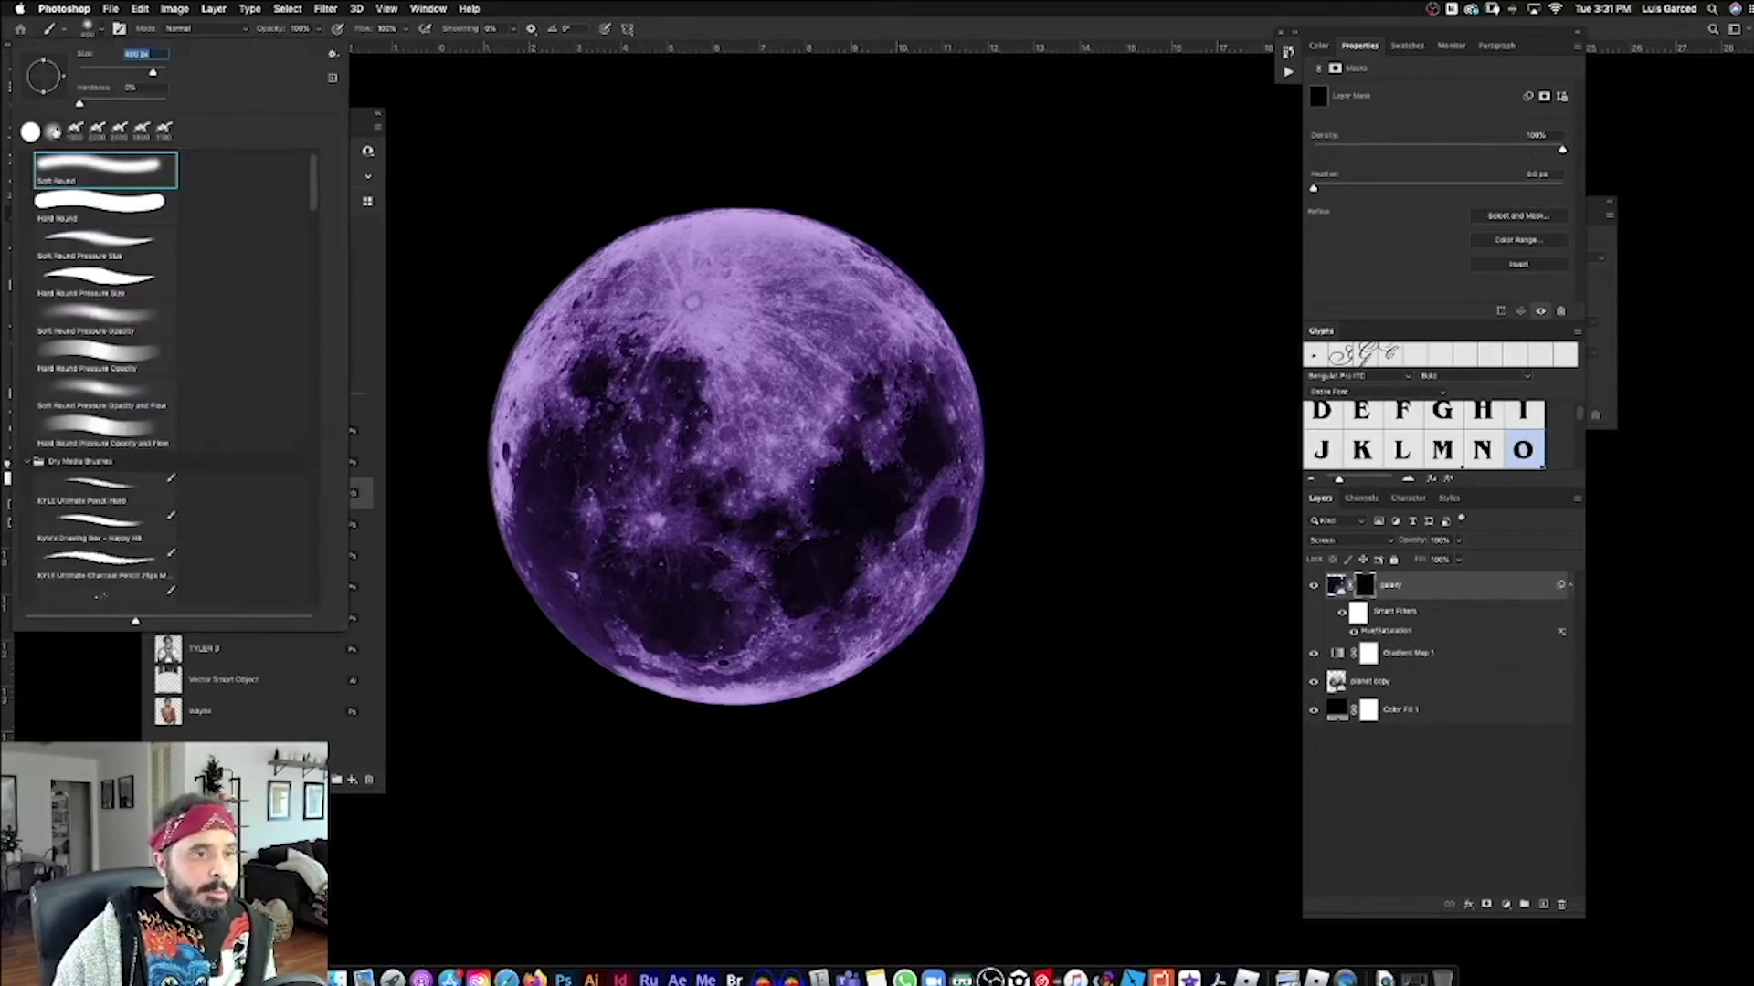
left_click(53, 132)
left_click(526, 160)
mouse_move(732, 434)
left_mouse_down()
mouse_move(709, 455)
mouse_move(802, 429)
mouse_move(906, 560)
mouse_move(872, 607)
mouse_move(618, 595)
mouse_move(539, 511)
mouse_move(653, 219)
mouse_move(941, 292)
mouse_move(899, 653)
mouse_move(516, 644)
mouse_move(484, 374)
mouse_move(689, 174)
mouse_move(986, 457)
mouse_move(662, 721)
mouse_move(645, 459)
left_mouse_up()
key("]")
key("]")
key("]")
key("x")
mouse_move(874, 792)
left_mouse_down()
mouse_move(825, 798)
mouse_move(948, 798)
mouse_move(868, 758)
mouse_move(687, 756)
mouse_move(1021, 718)
mouse_move(940, 468)
mouse_move(875, 345)
mouse_move(554, 440)
mouse_move(545, 236)
mouse_move(550, 688)
mouse_move(484, 703)
left_mouse_up()
key("x")
key("x")
key("x")
left_click_drag(968, 566, 942, 668)
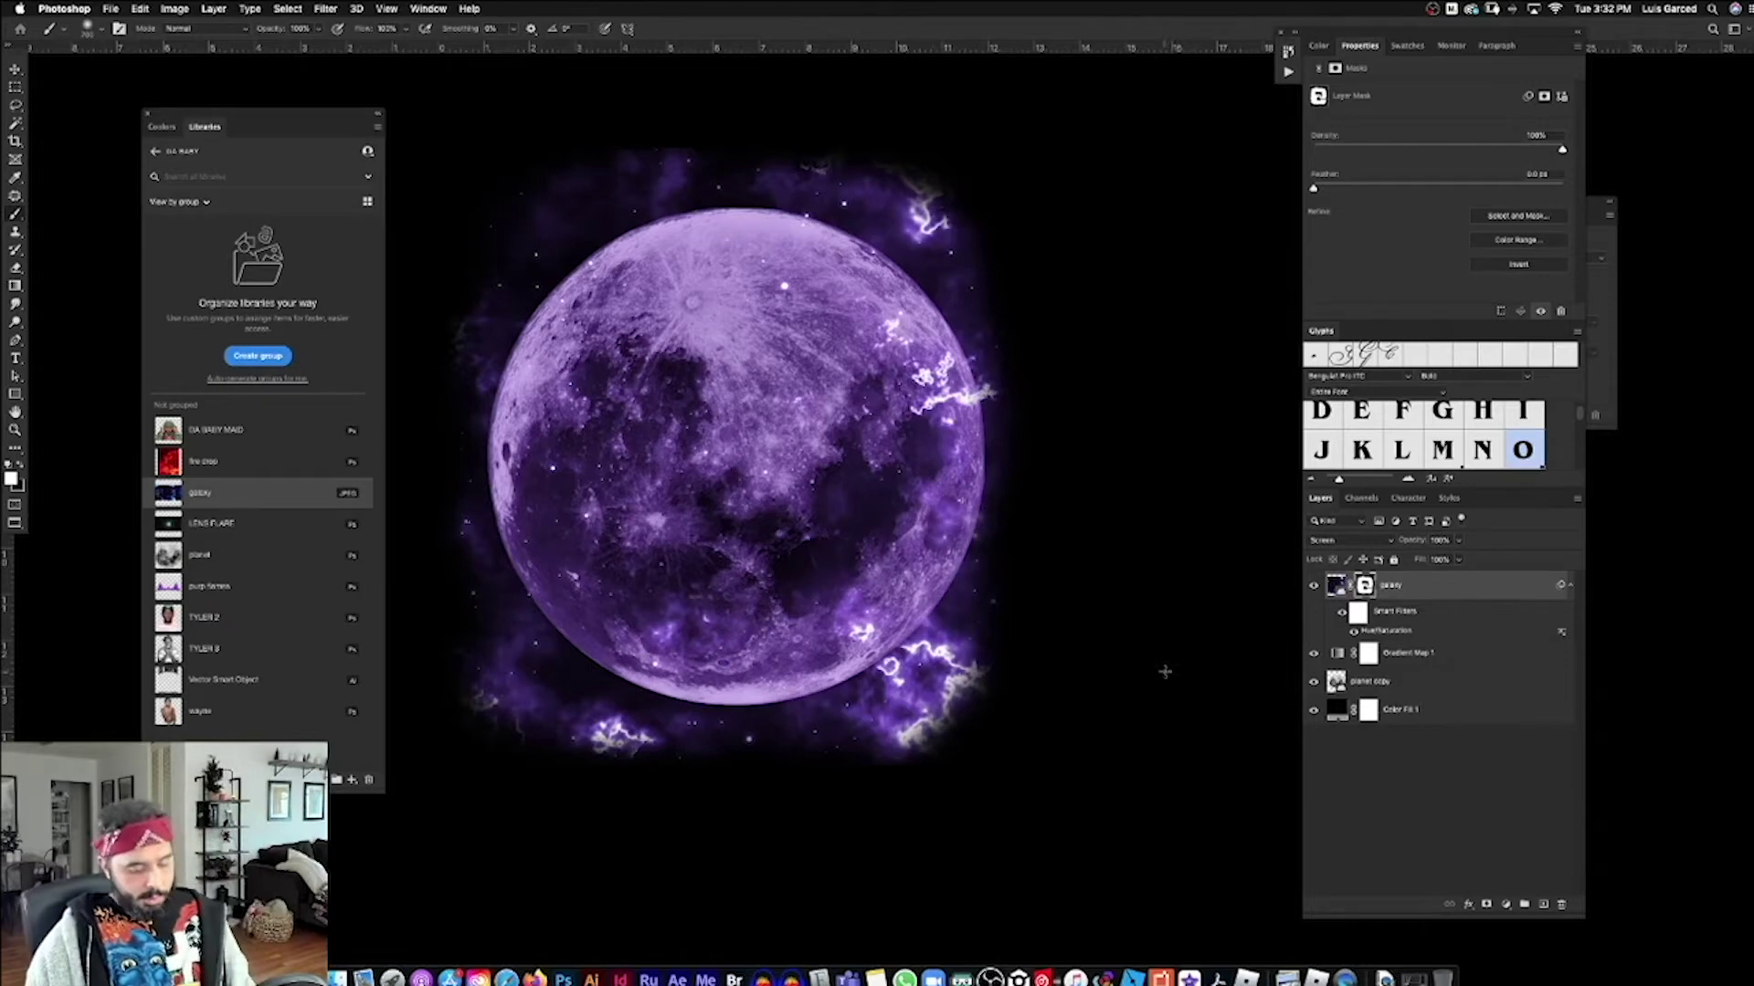
Step: Duplicate the planet copy layer and place the duplicate above the Gradient Map, below the galaxy layer
key("super+minus")
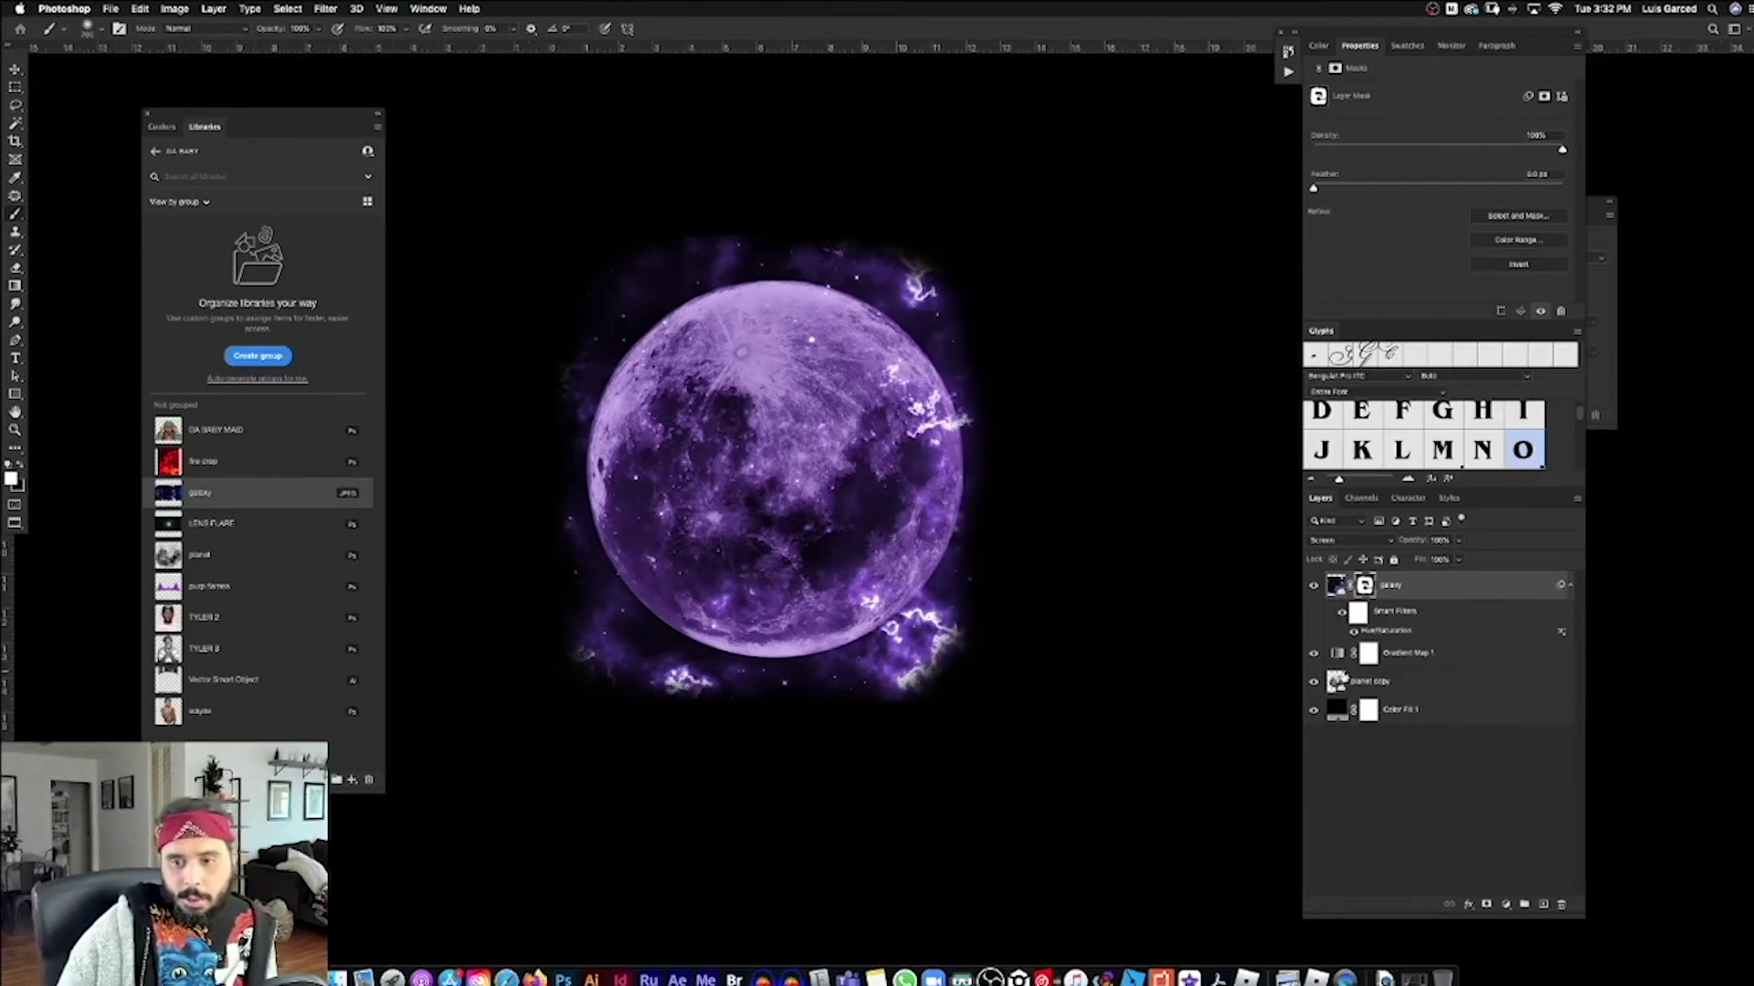
left_click(1338, 681)
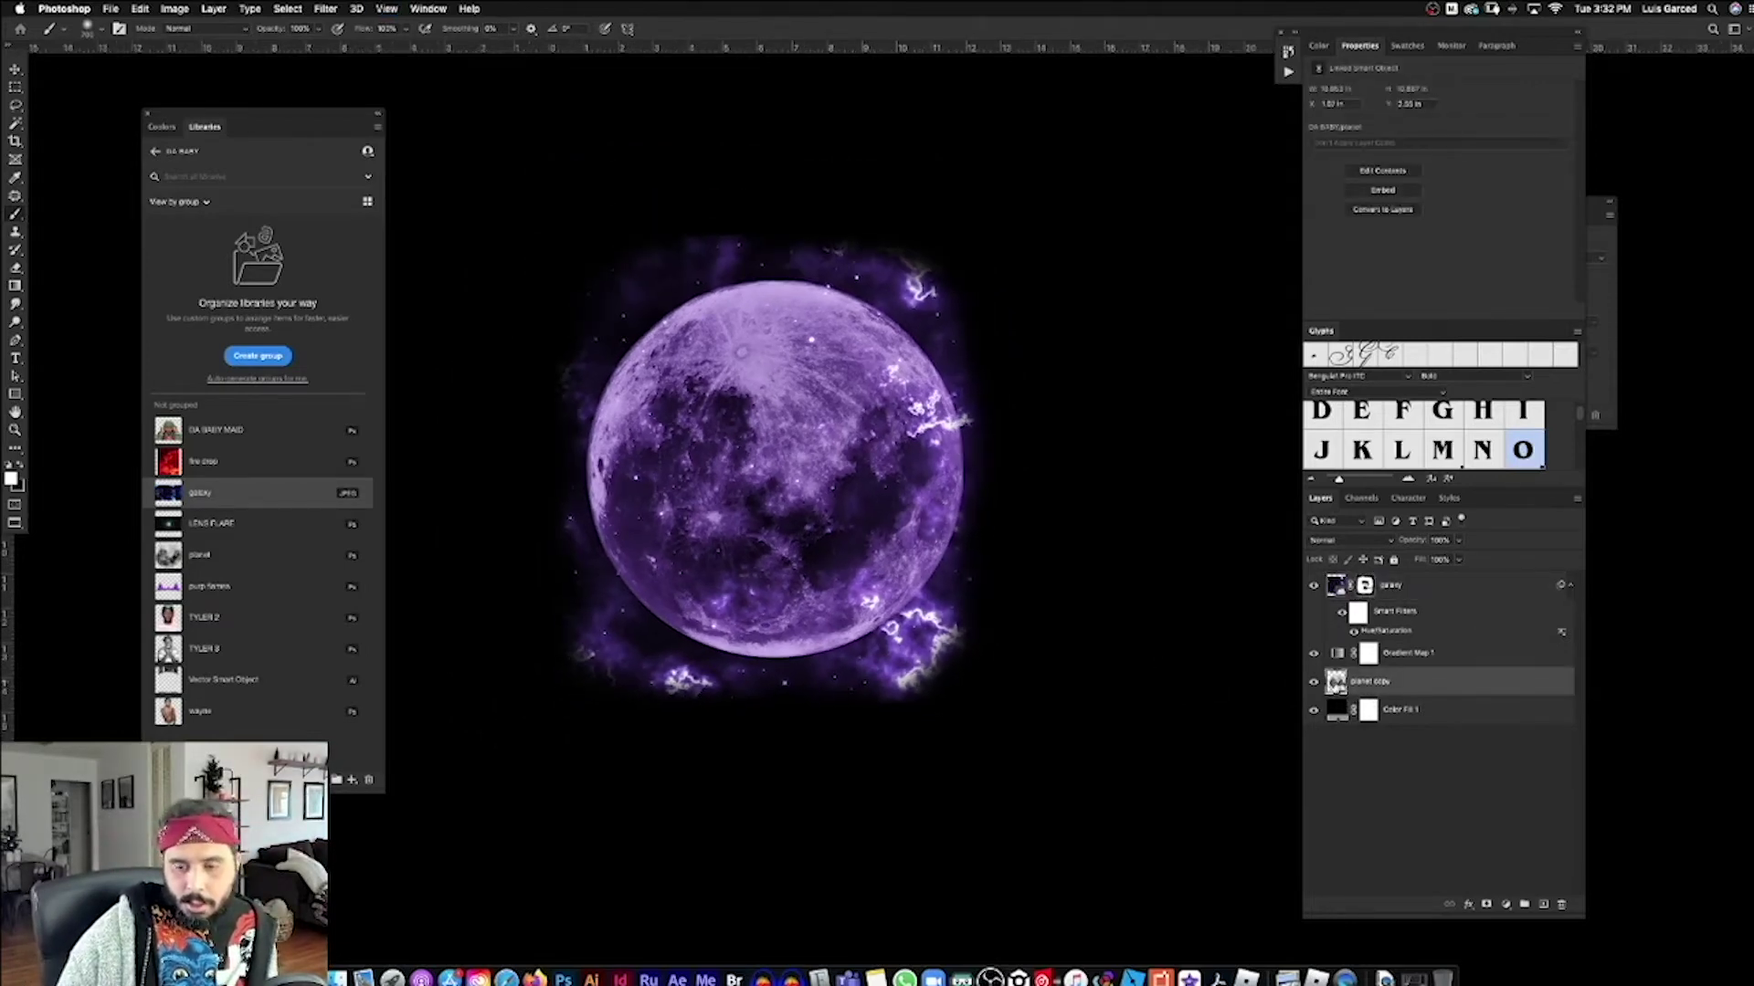
left_click(1336, 683, "alt")
left_click_drag(1352, 685, 1402, 658)
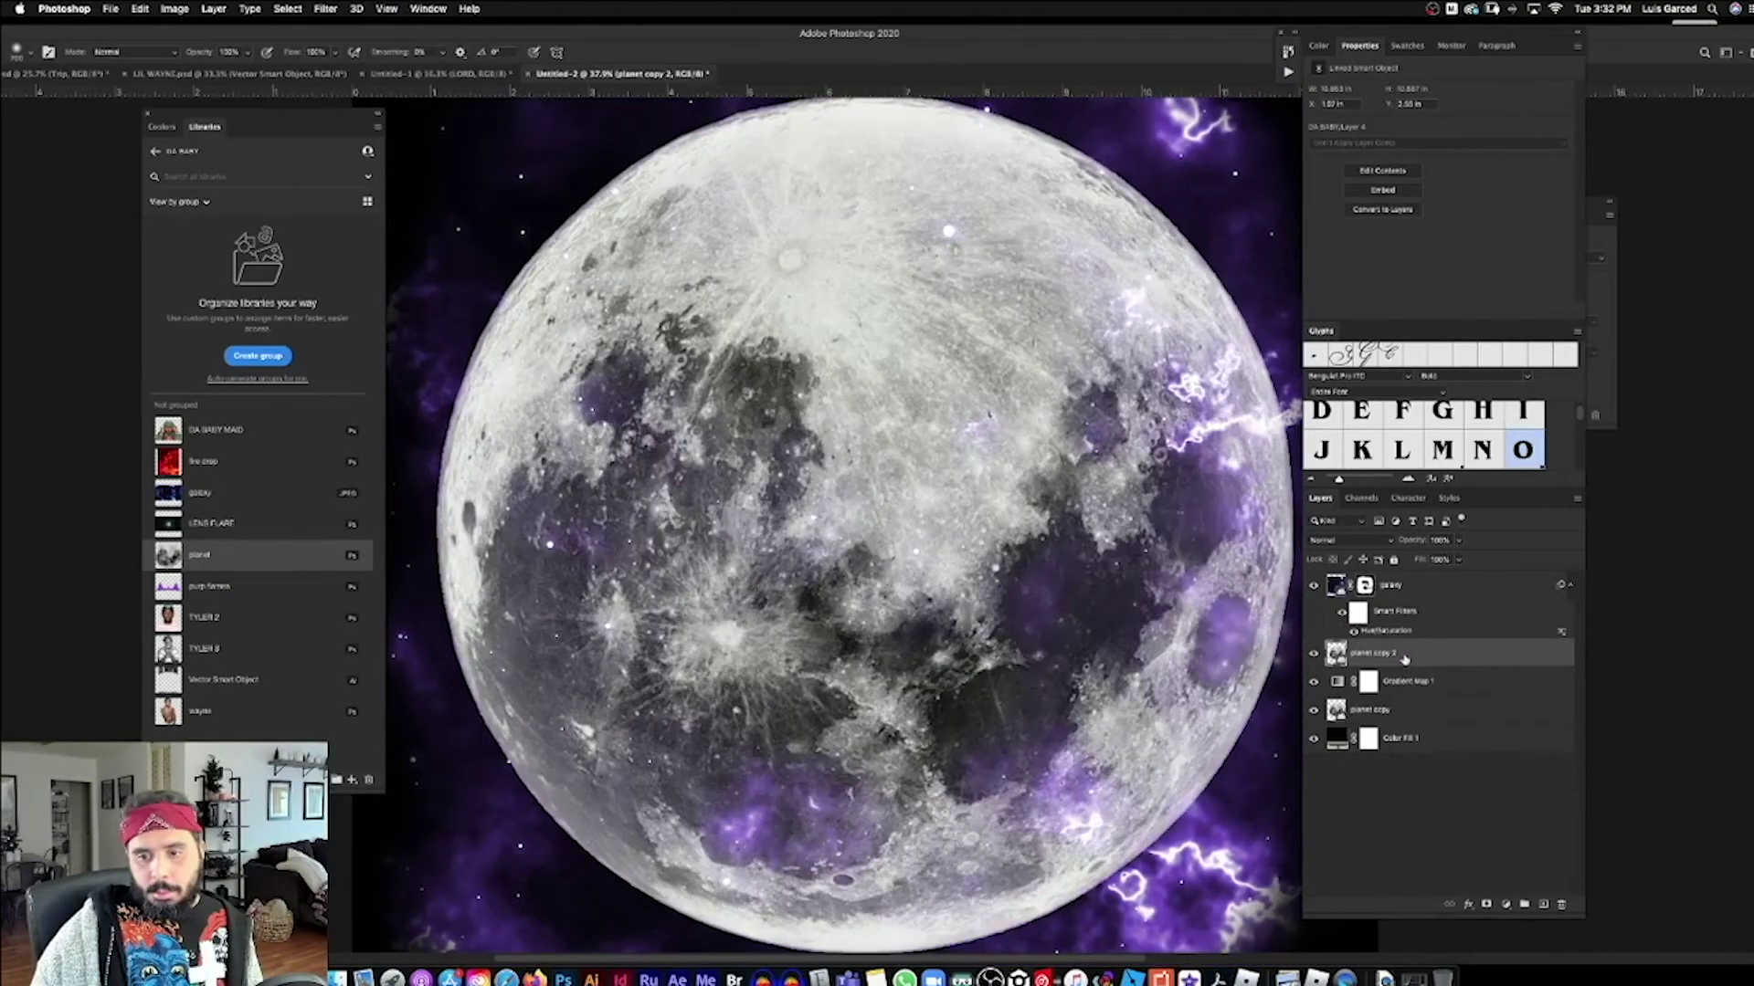
Step: Try Color Dodge on the duplicated planet layer, and settle on the Color Burn blend mode
left_click(1348, 541)
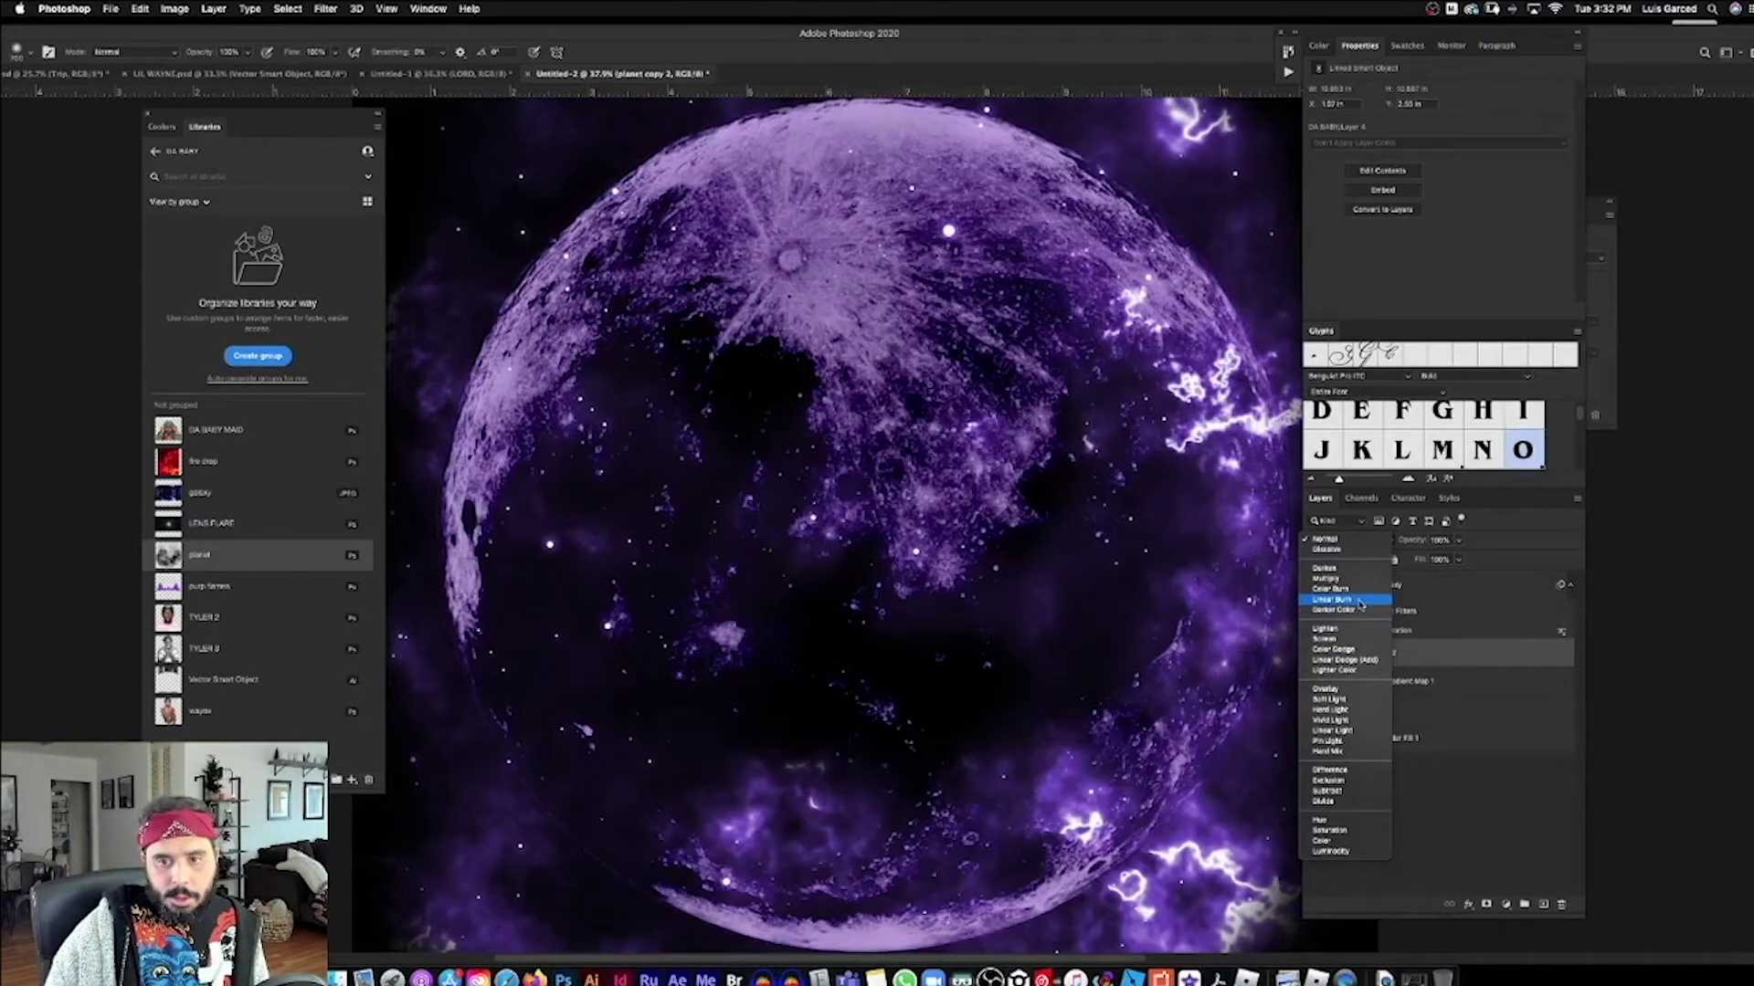
left_click(1352, 649)
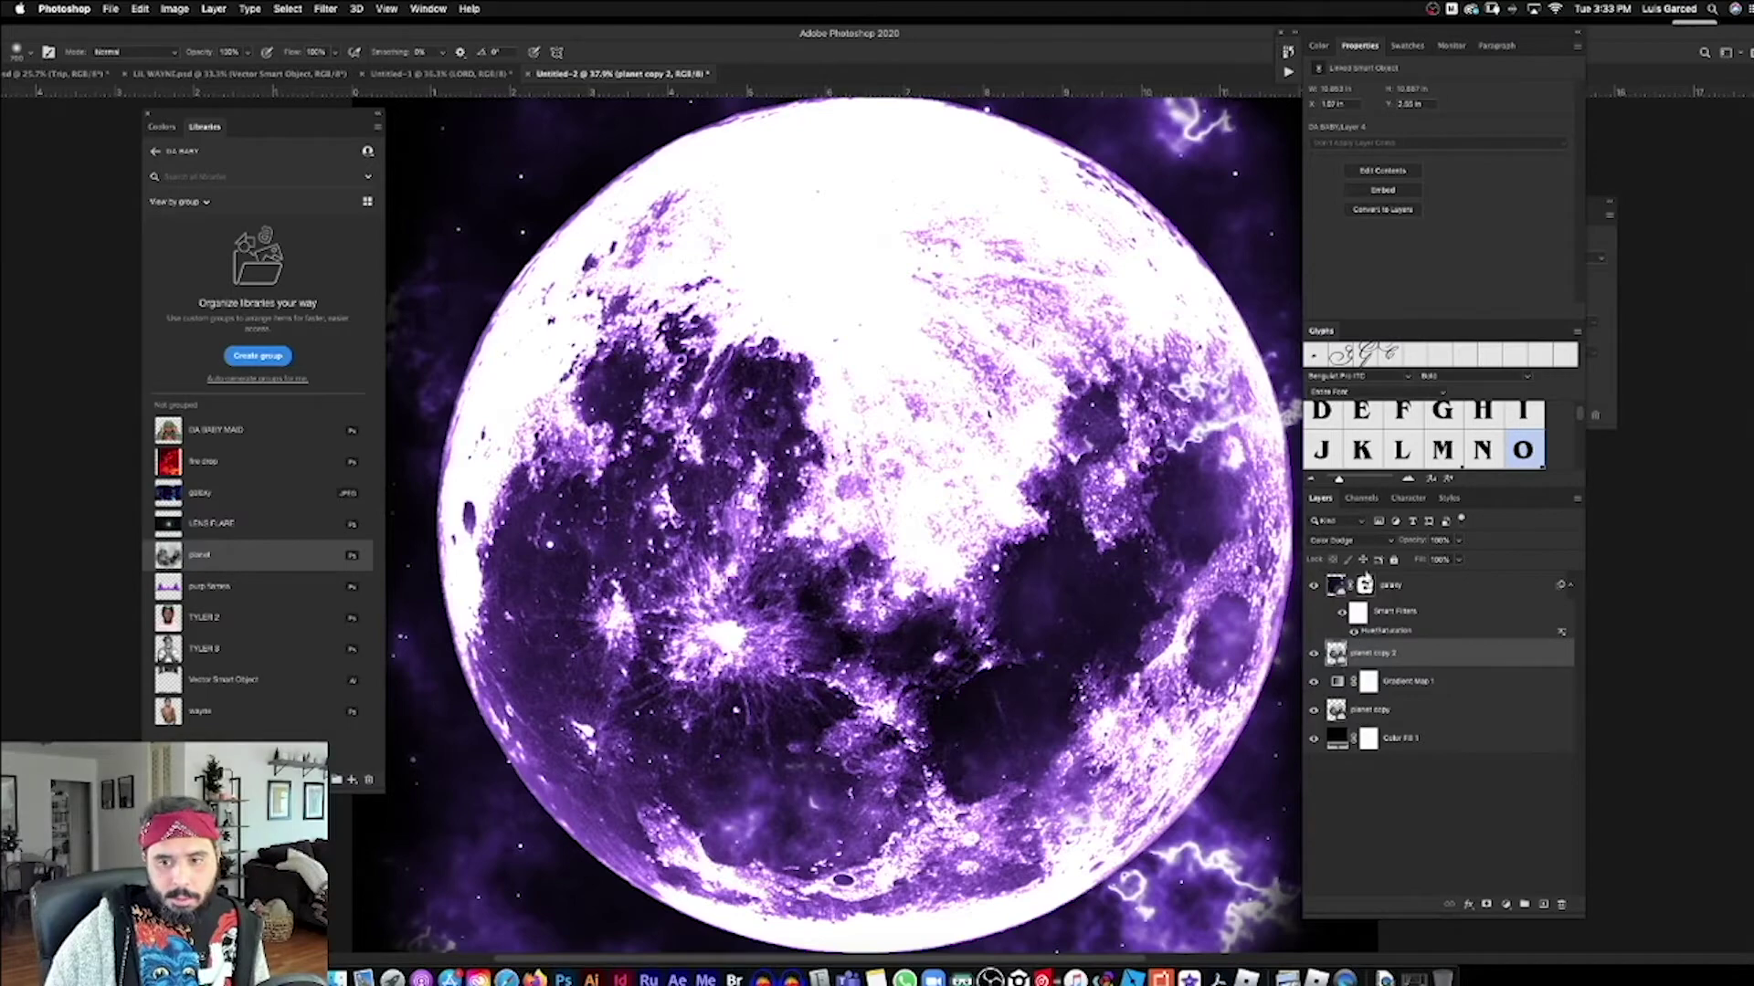
left_click(1357, 545)
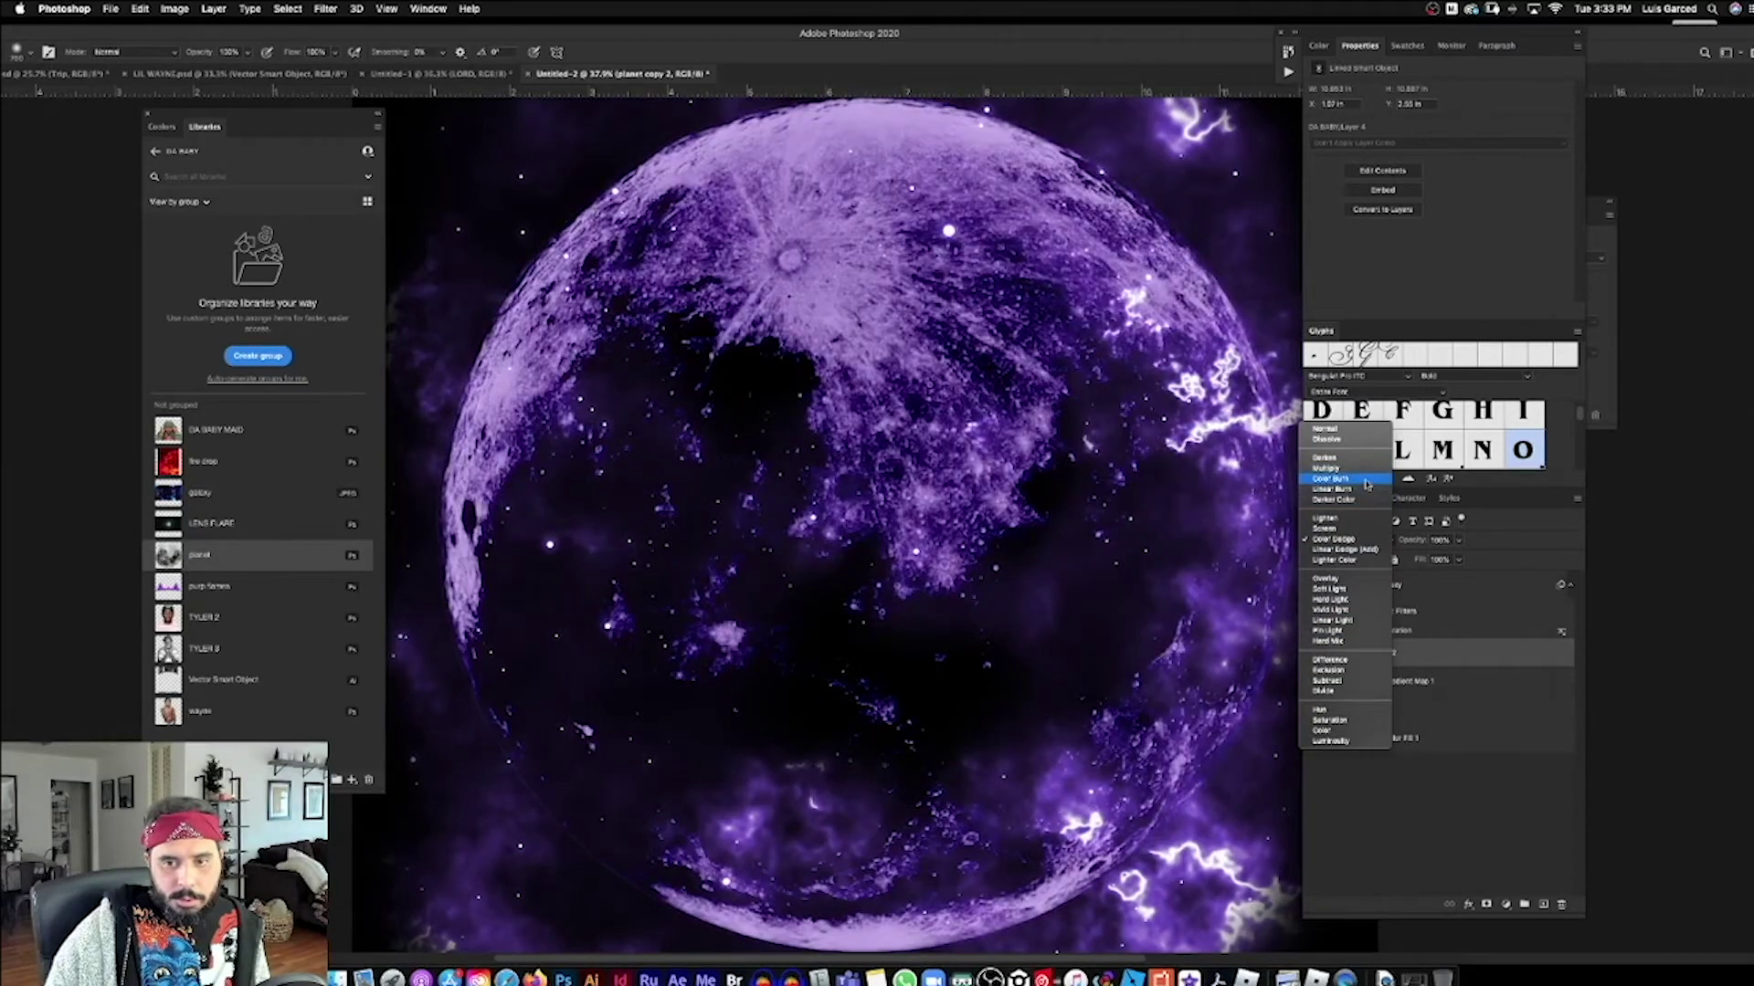
left_click(1367, 486)
left_click(1343, 521)
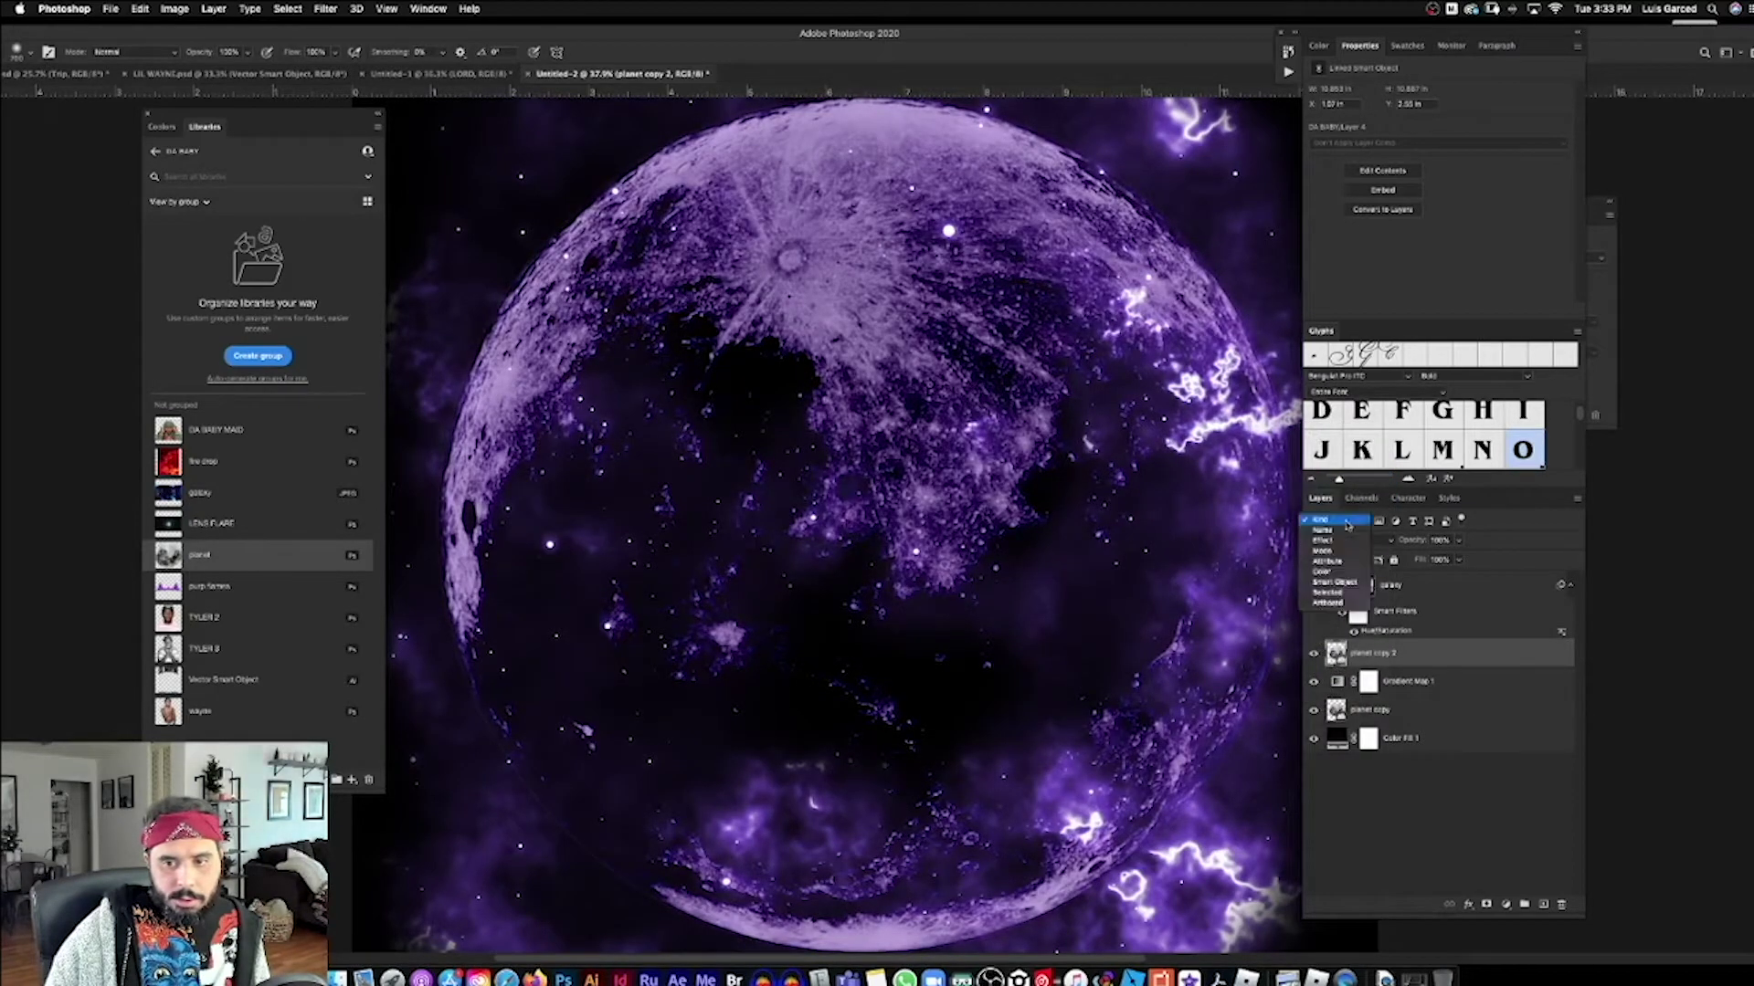
left_click(1377, 539)
left_click(1356, 530)
Step: Place the wayne image from the library over the planet, below the galaxy layer, and enlarge it
key("super+minus")
key("super+minus")
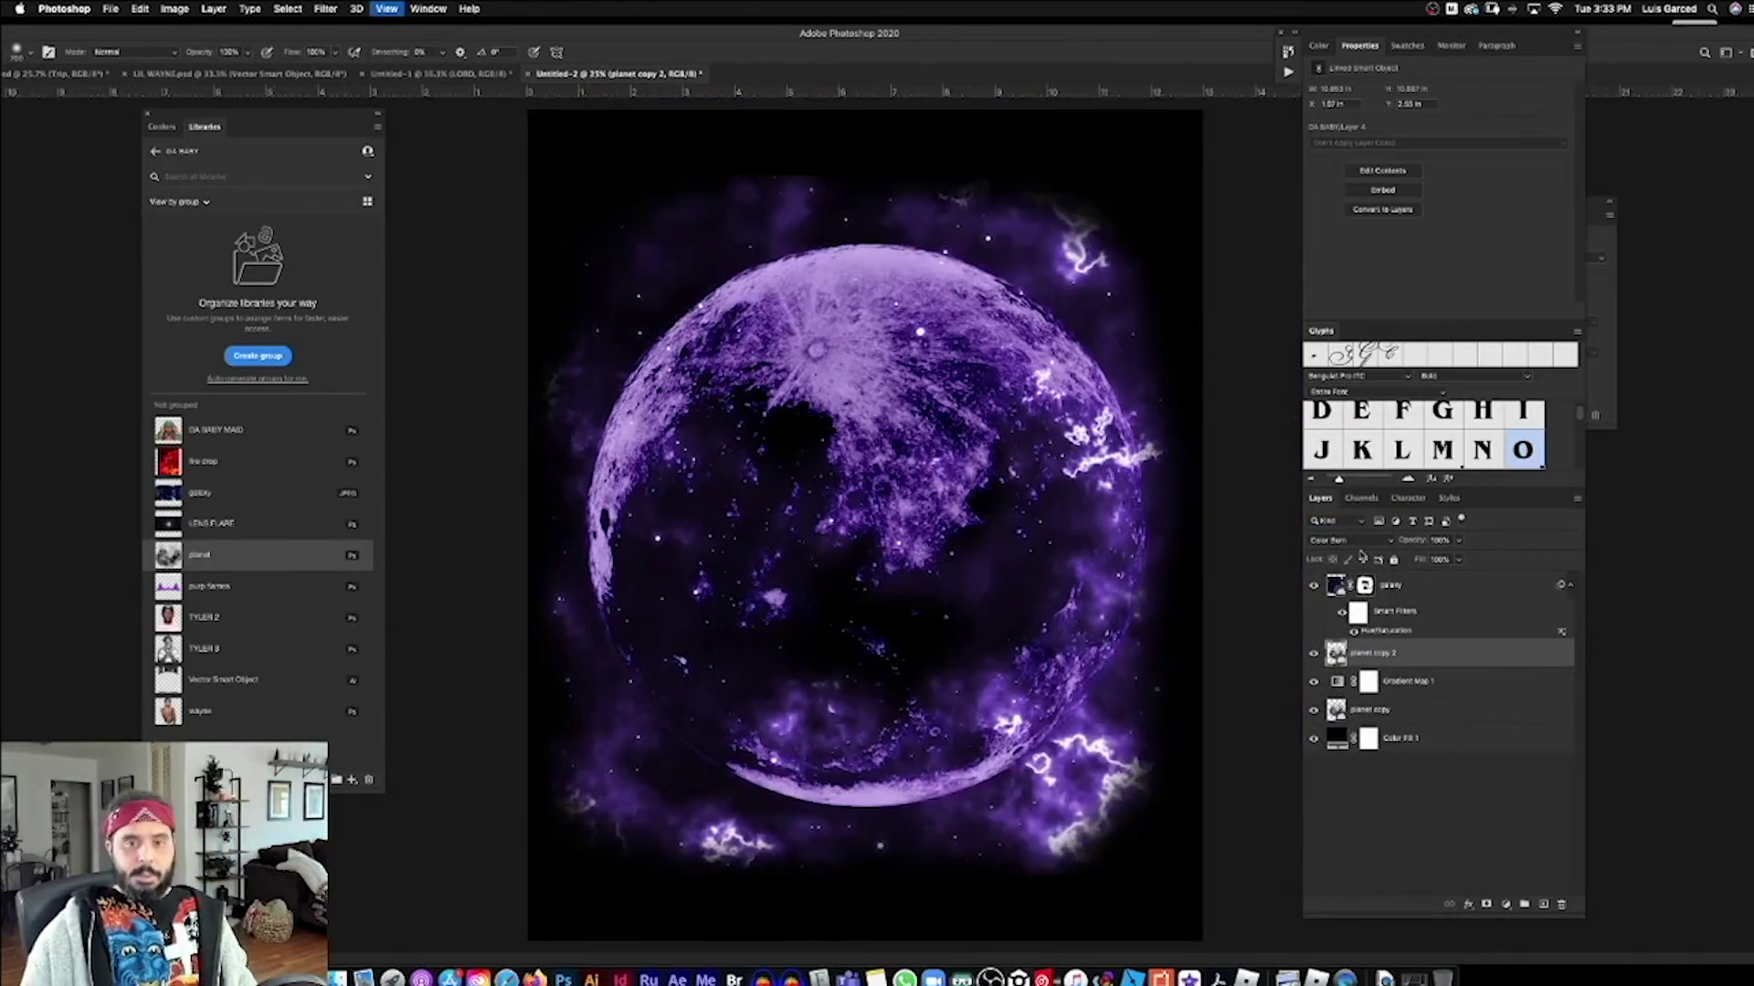
key("super+minus")
key("z")
left_click(955, 545)
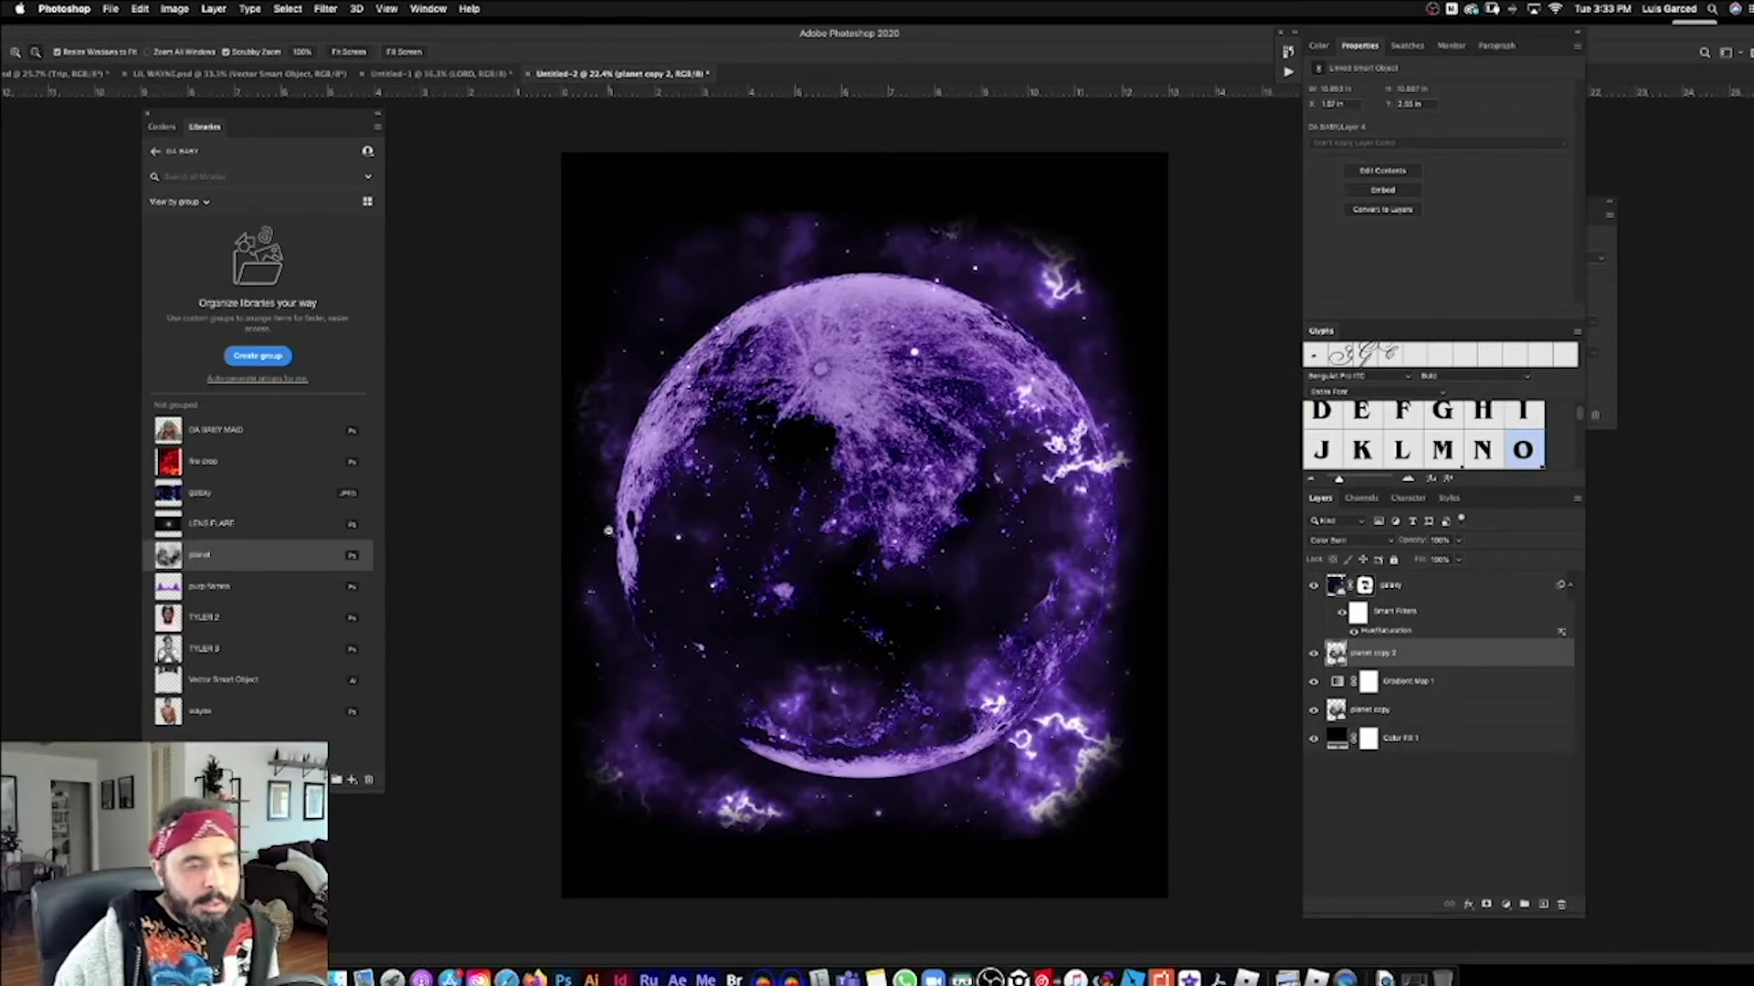
left_click_drag(168, 710, 867, 513)
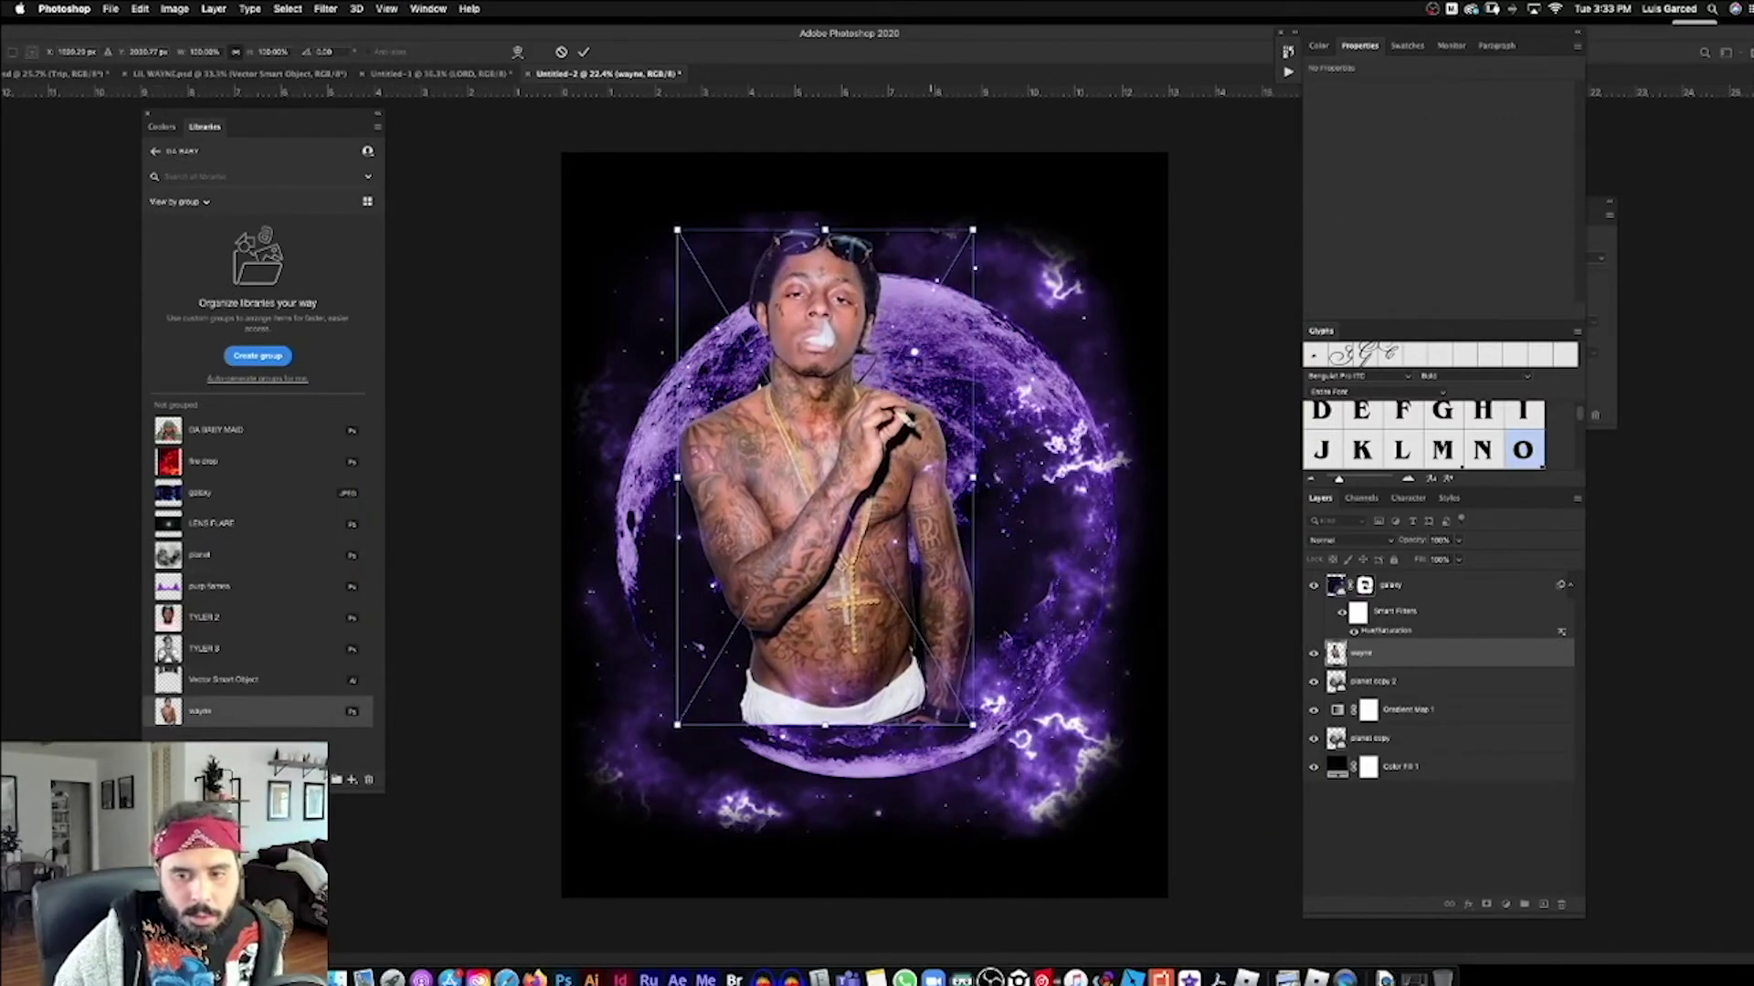
left_click_drag(973, 724, 1040, 836)
key("Return")
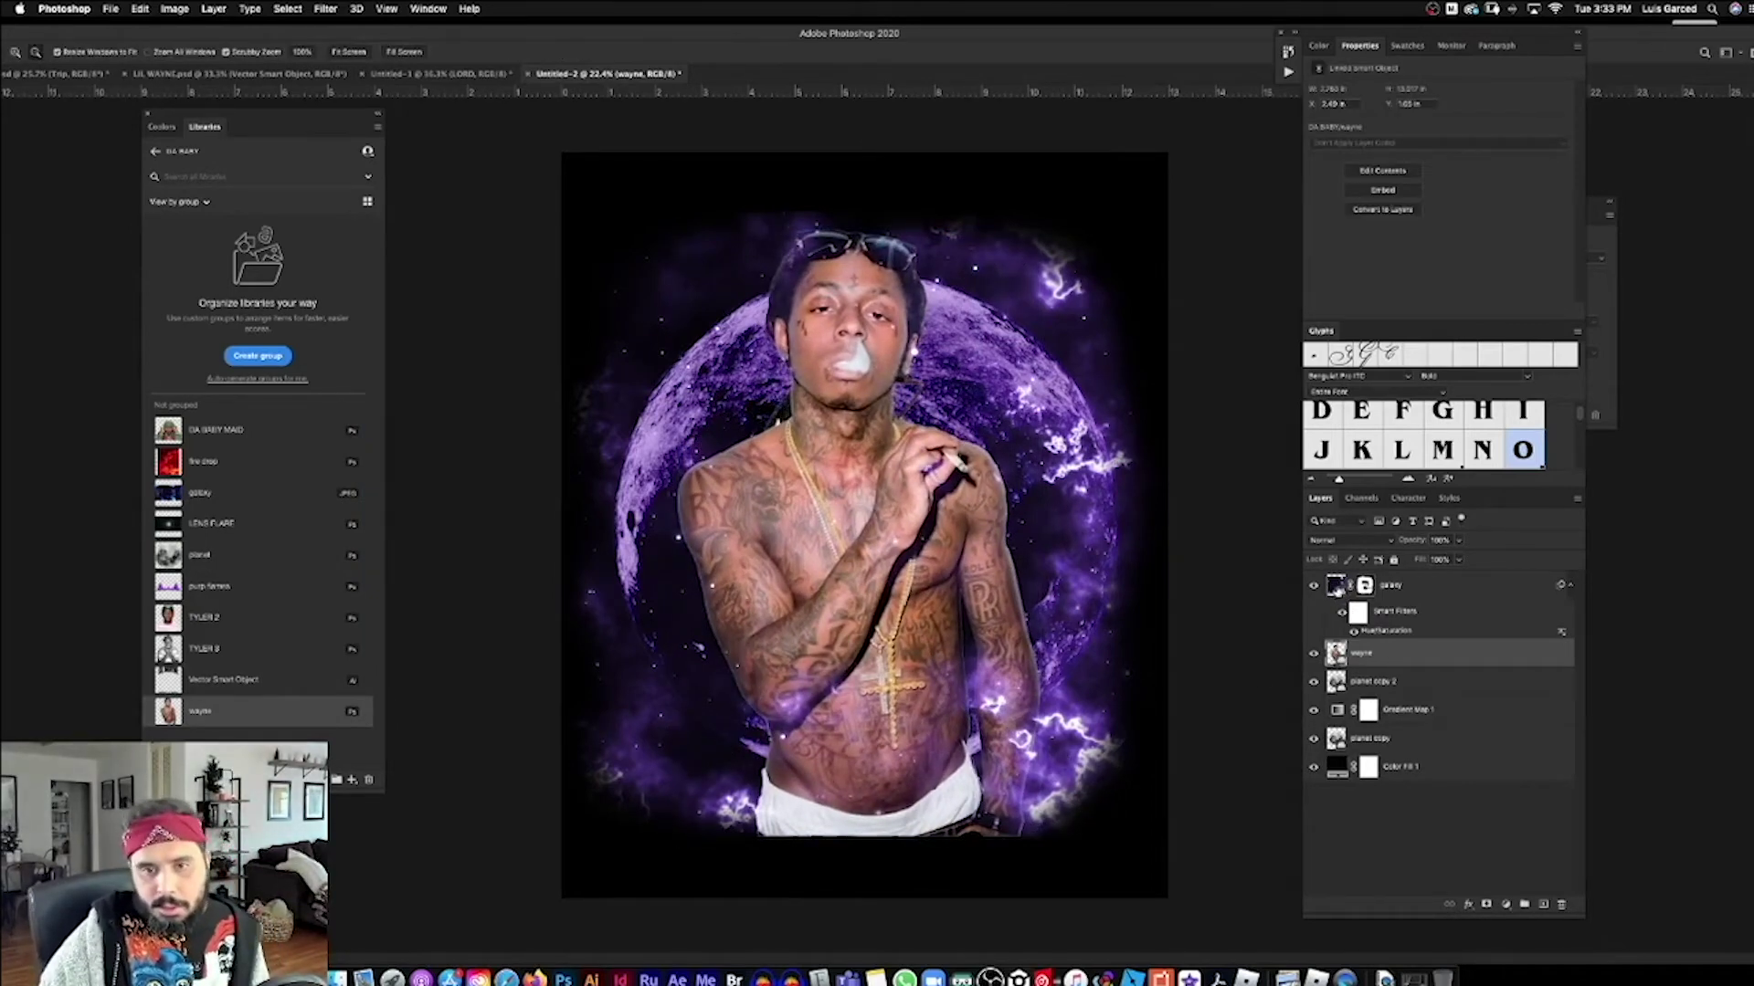
Step: Enlarge the wayne figure further so it nearly reaches the canvas top, and center it over the planet
key("v")
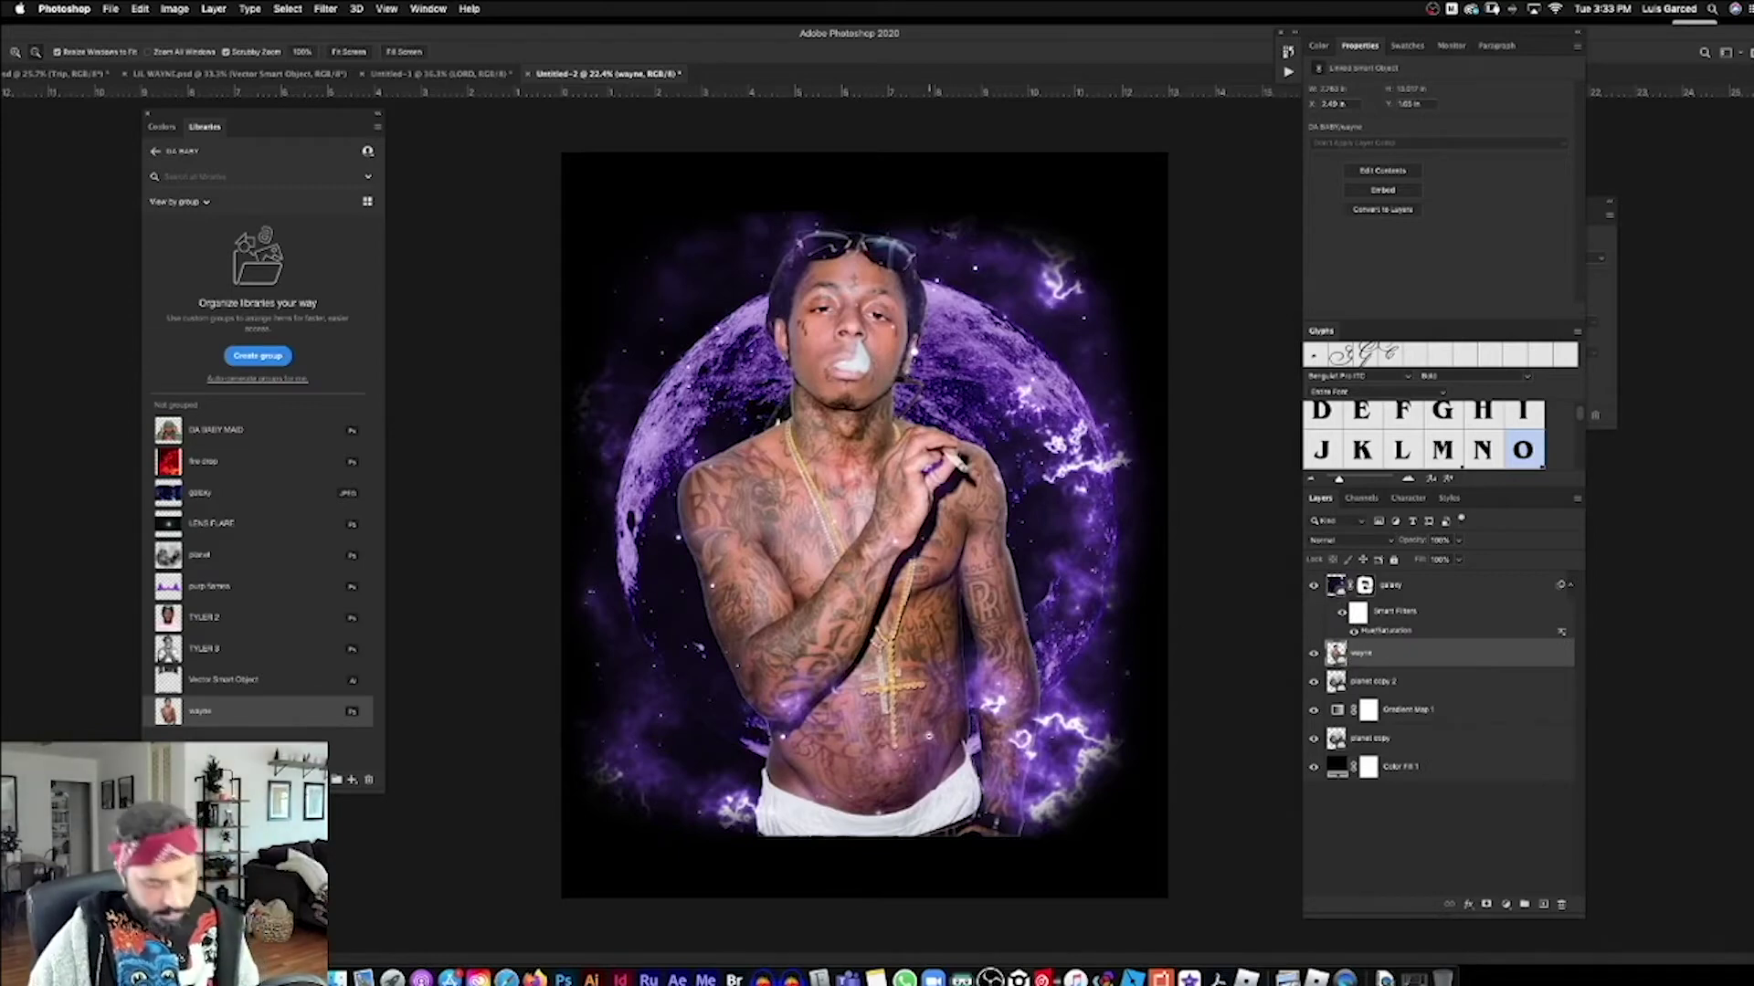
left_click_drag(930, 739, 927, 722)
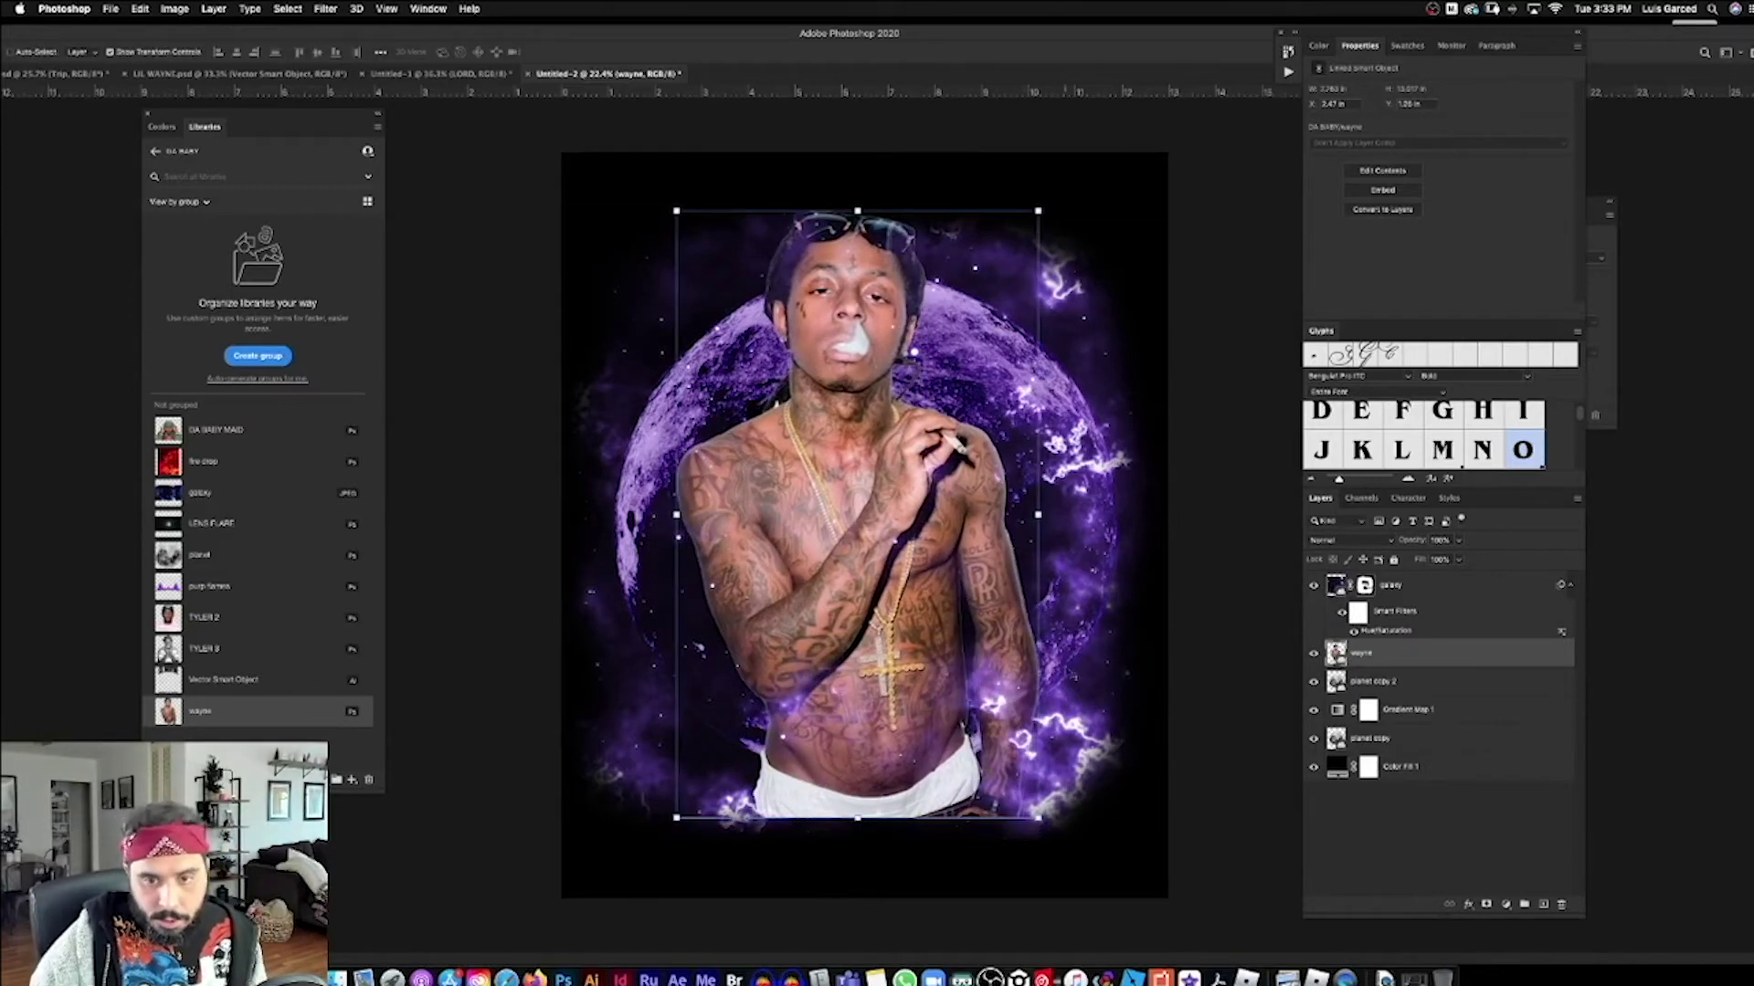
left_click_drag(930, 718, 913, 729)
left_click_drag(1022, 220, 1094, 171)
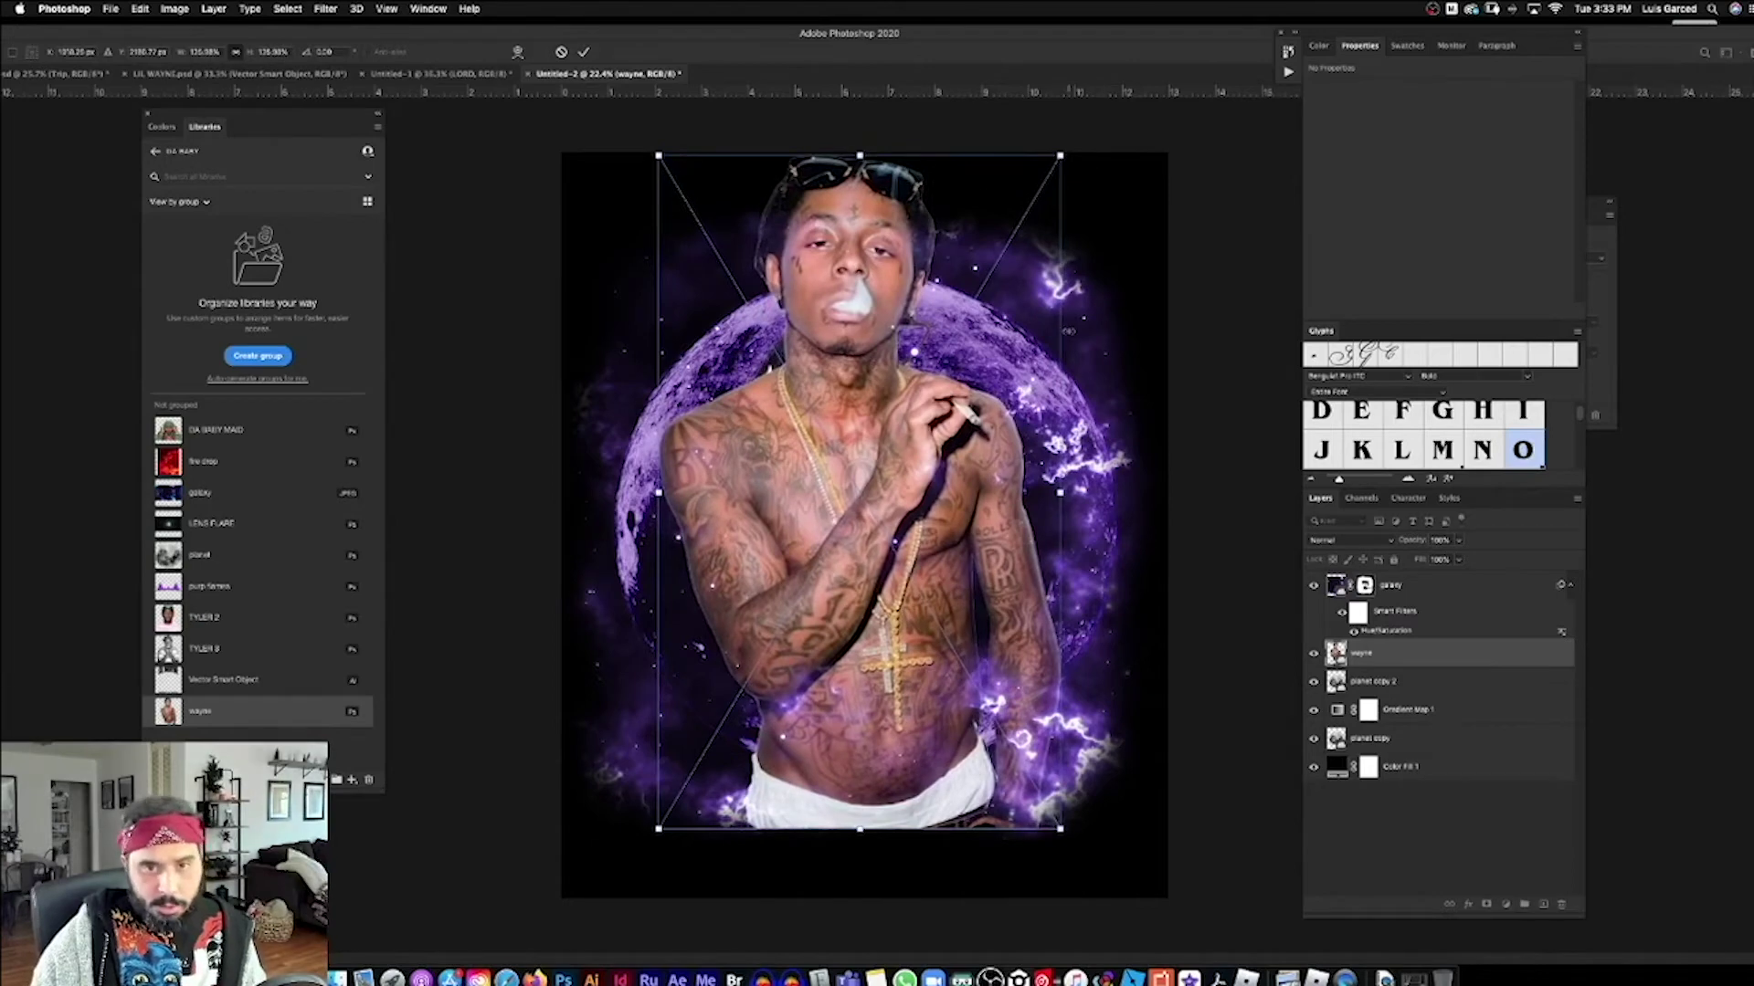
key("Return")
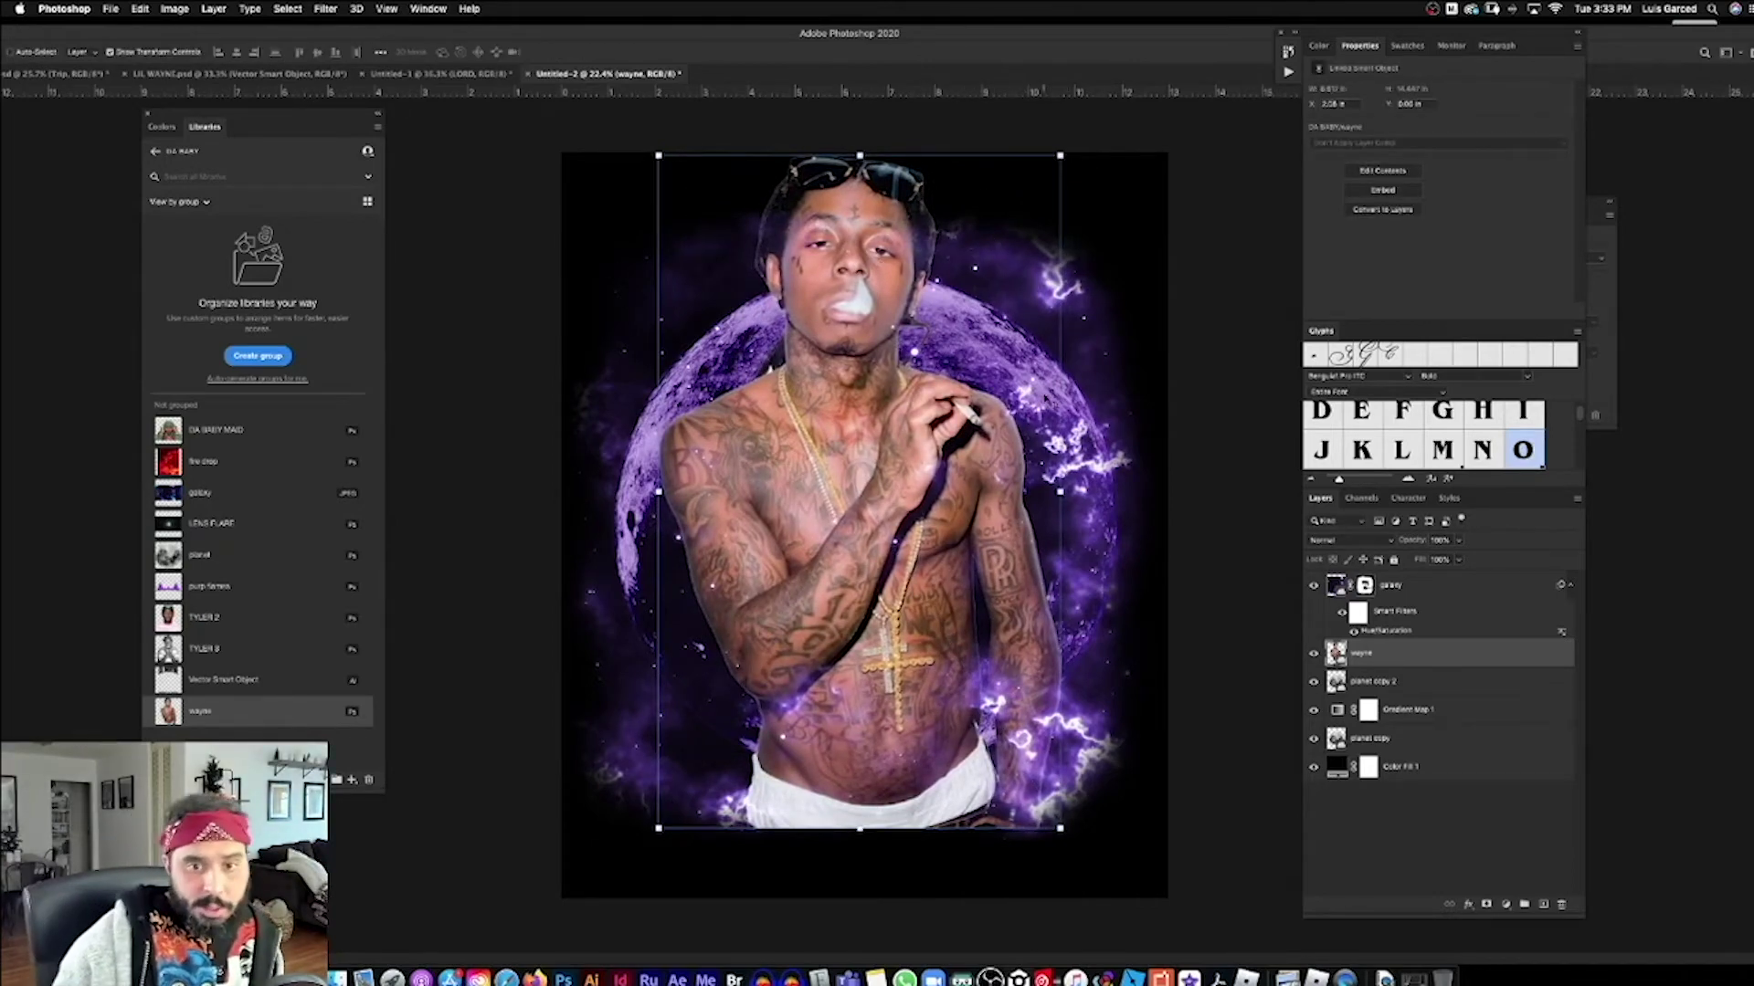
left_click_drag(902, 619, 908, 632)
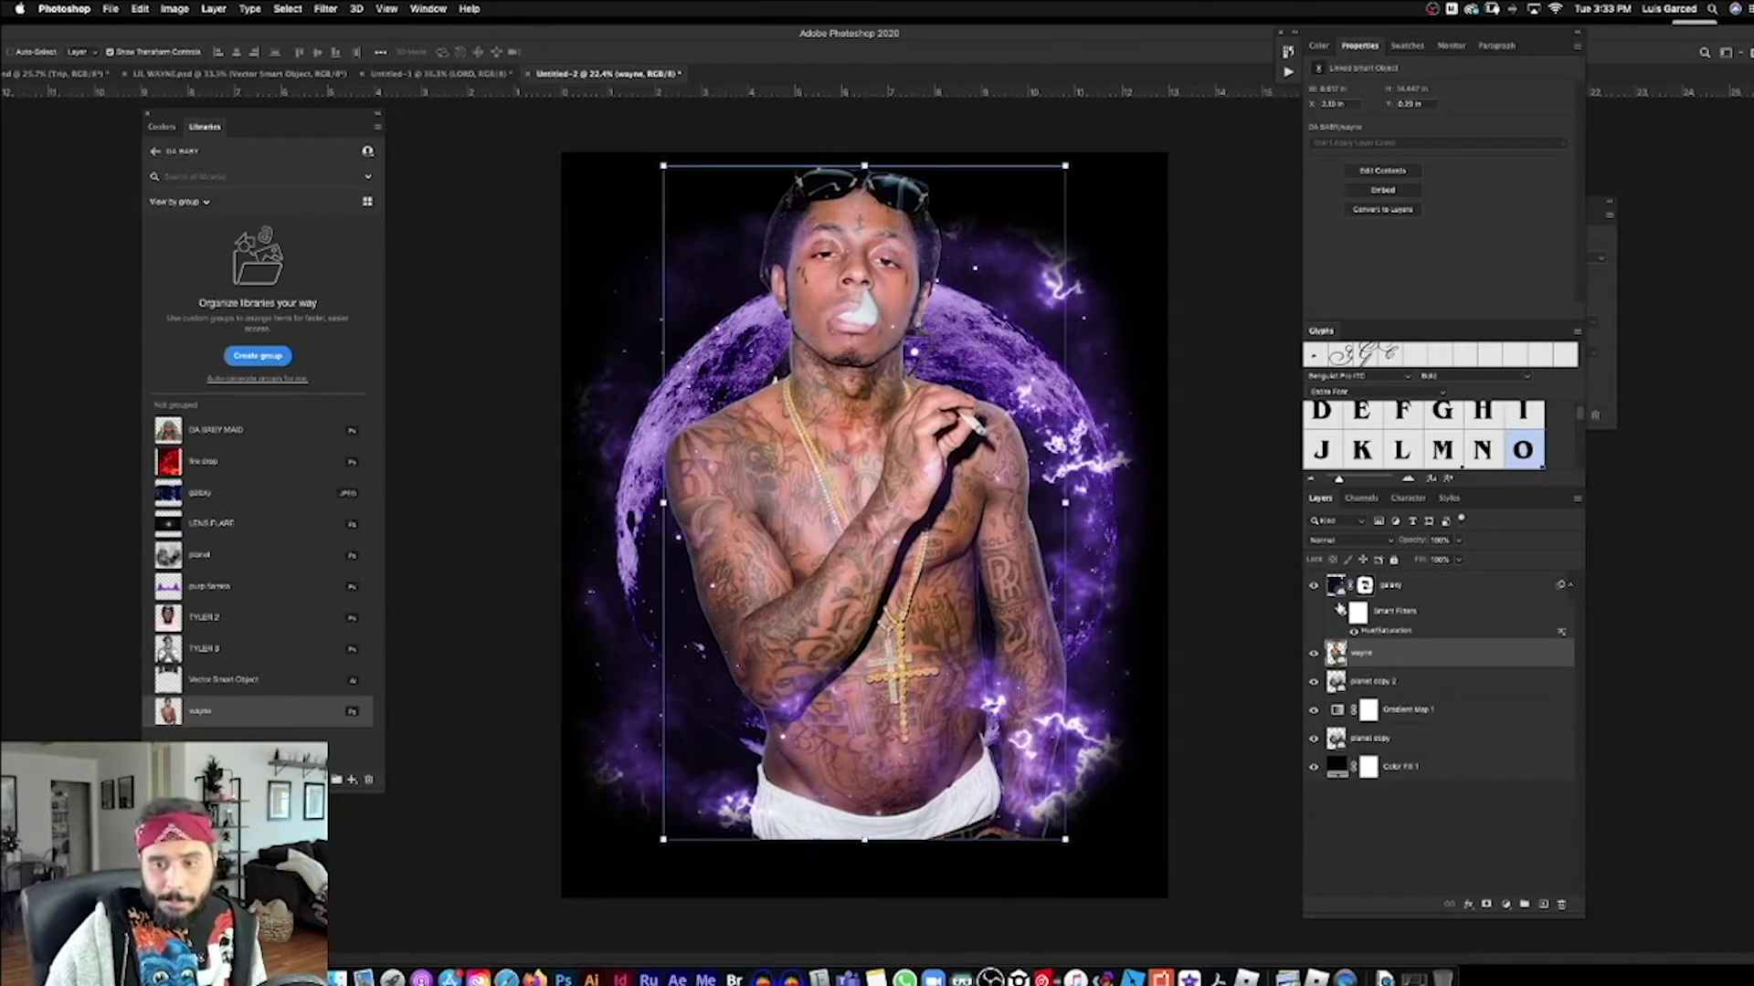
Step: Apply the B&W Punch preset to the wayne layer with the Camera Raw Filter, and duplicate the layer
left_click(327, 9)
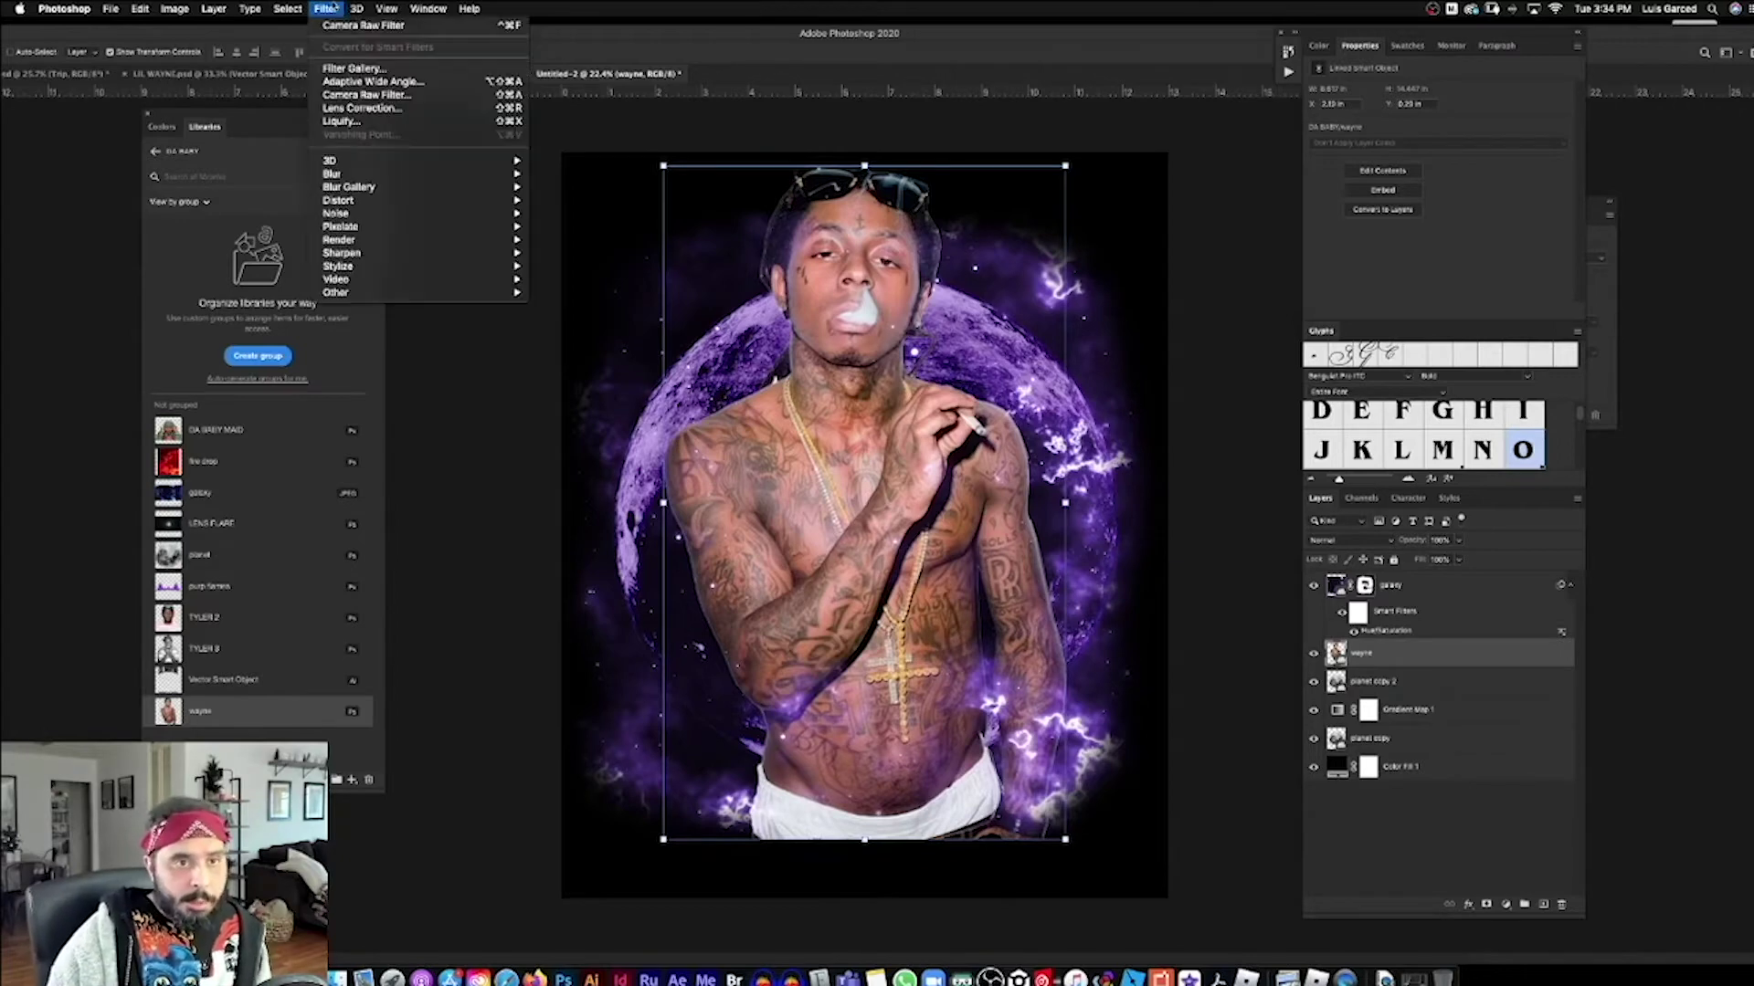
left_click(377, 95)
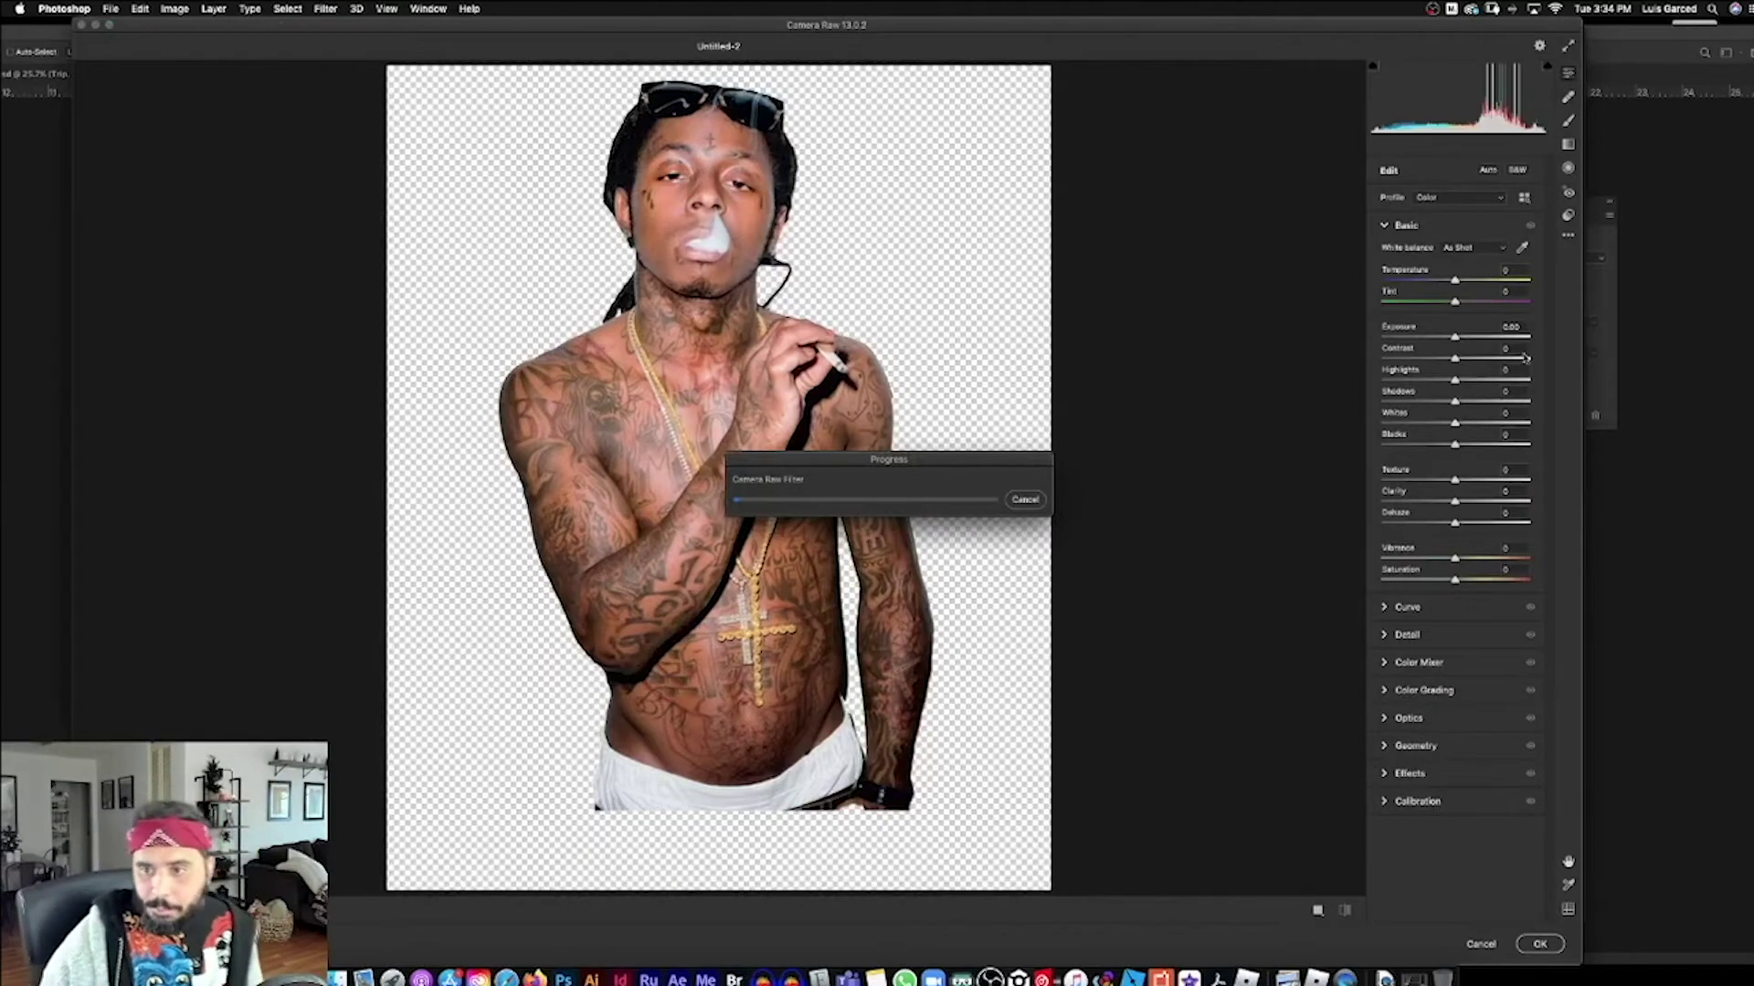
left_click(1568, 217)
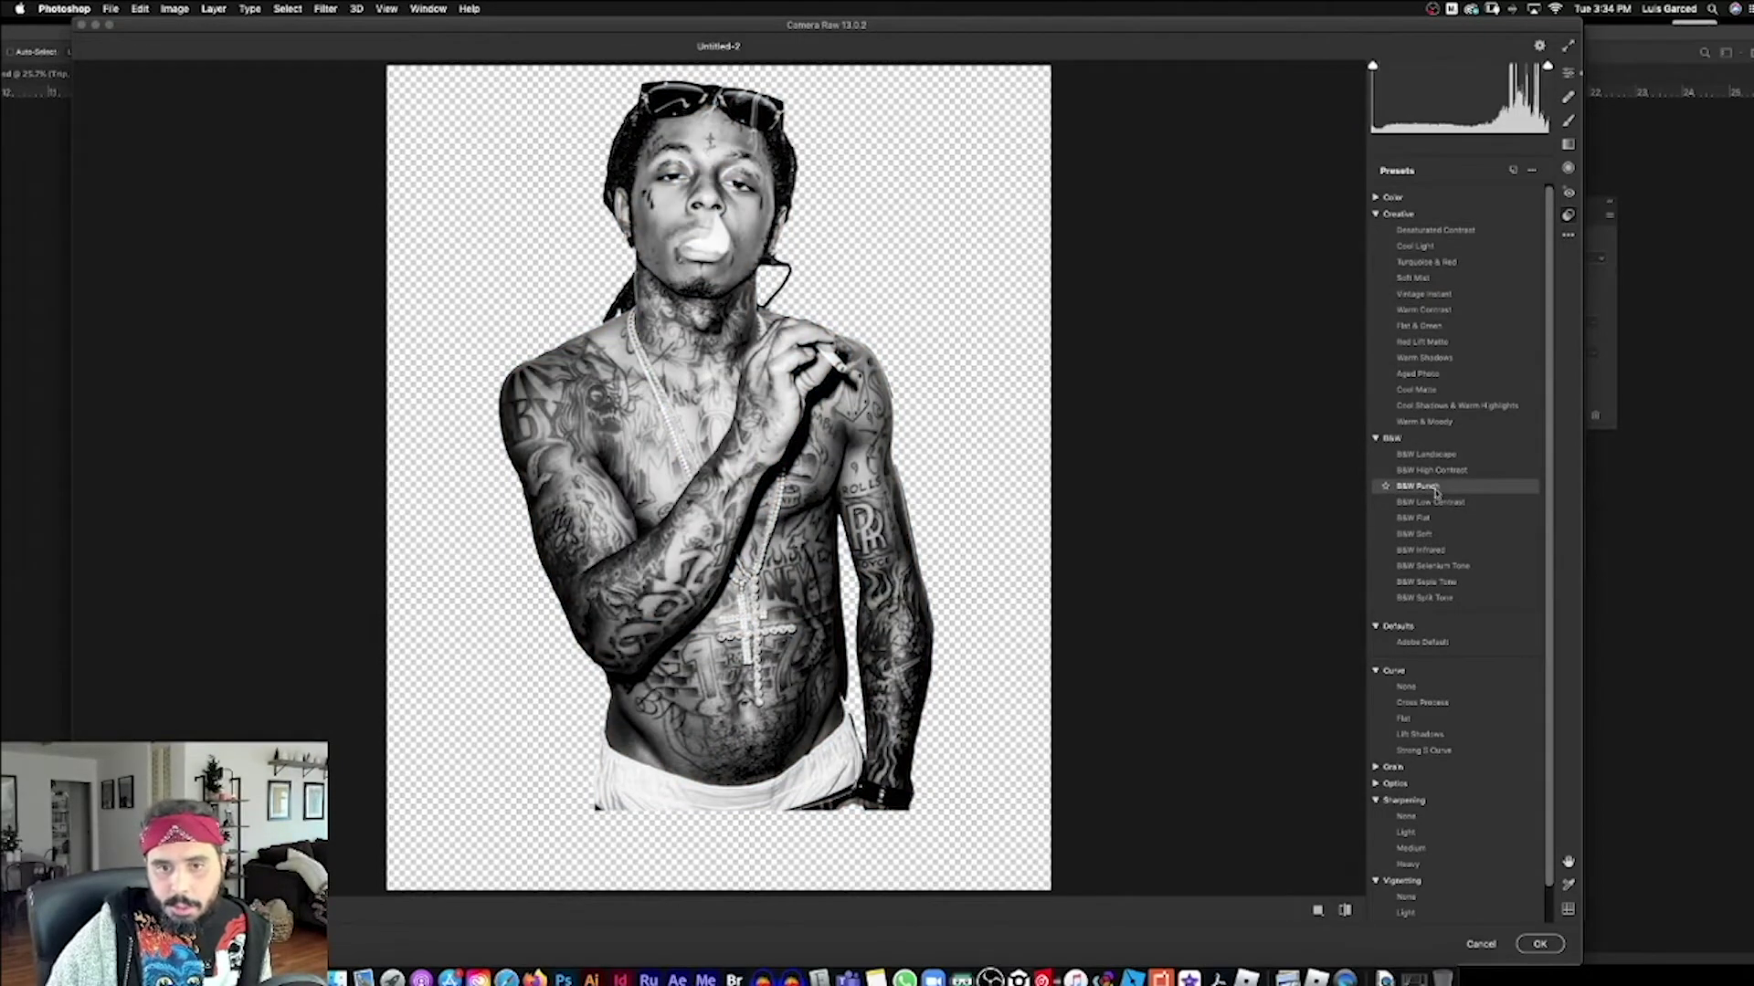
left_click(1439, 491)
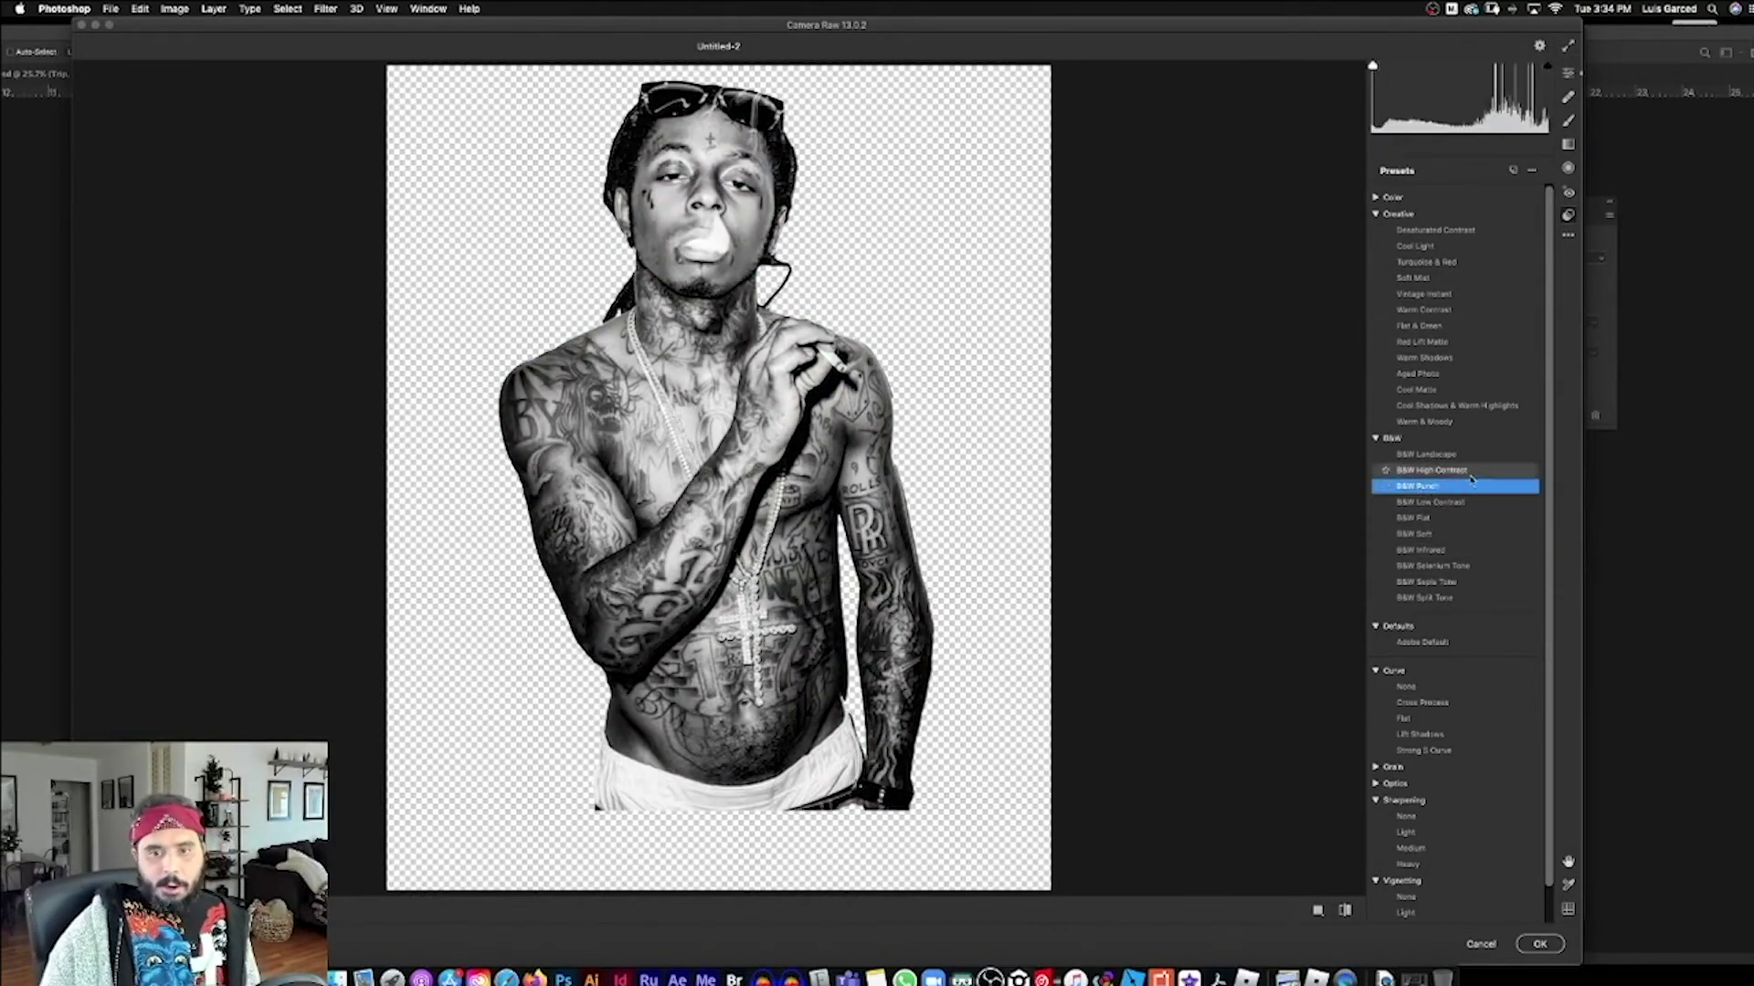
left_click(1540, 944)
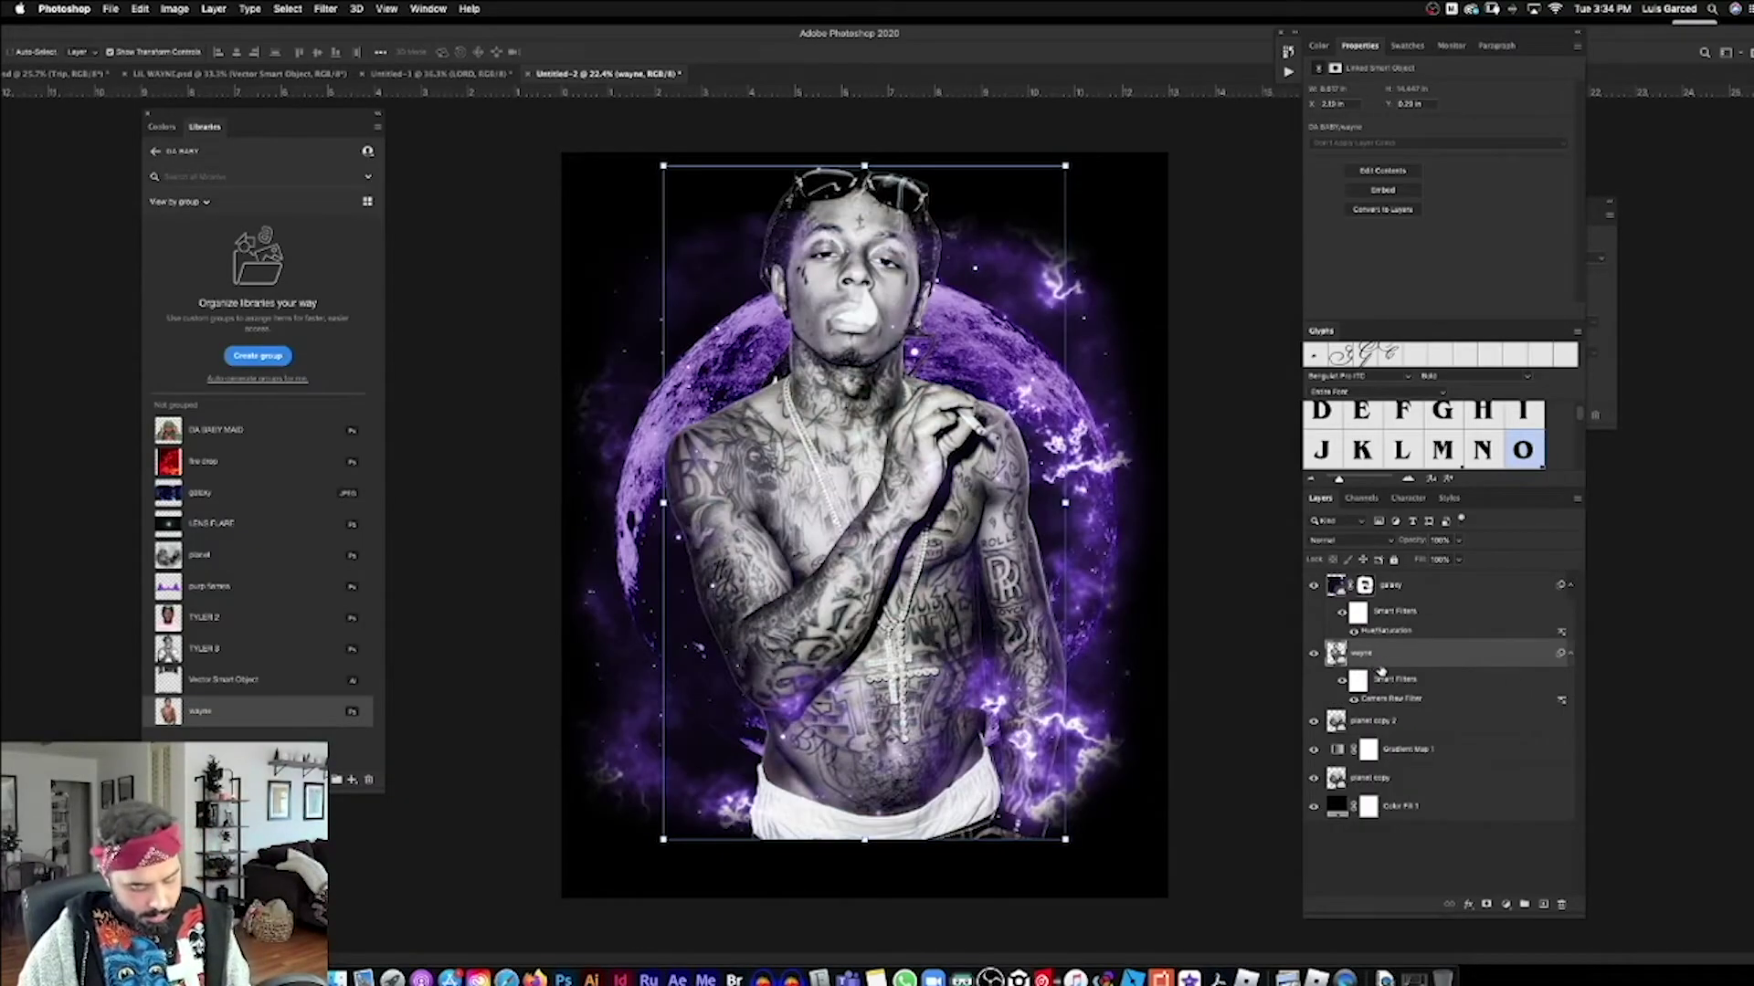
key("super+j")
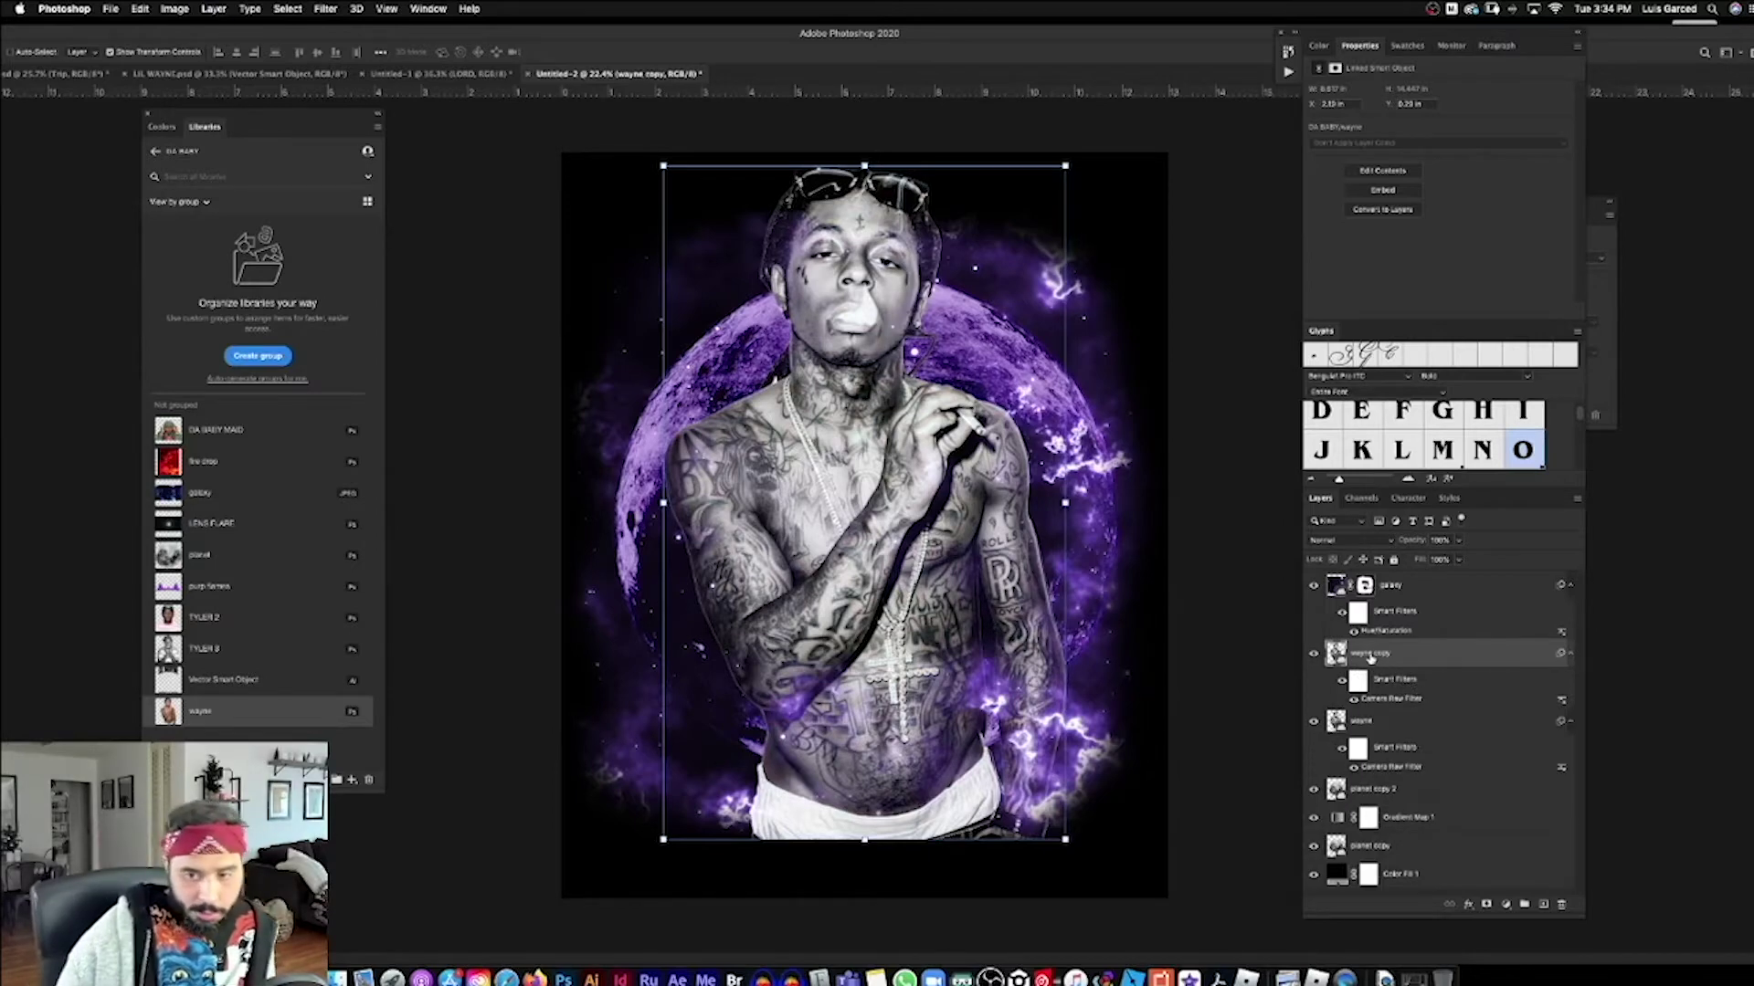
Step: Remove the Camera Raw smart filter from the lower wayne layer and set the wayne copy's blend mode to Hard Light
left_click(1379, 723)
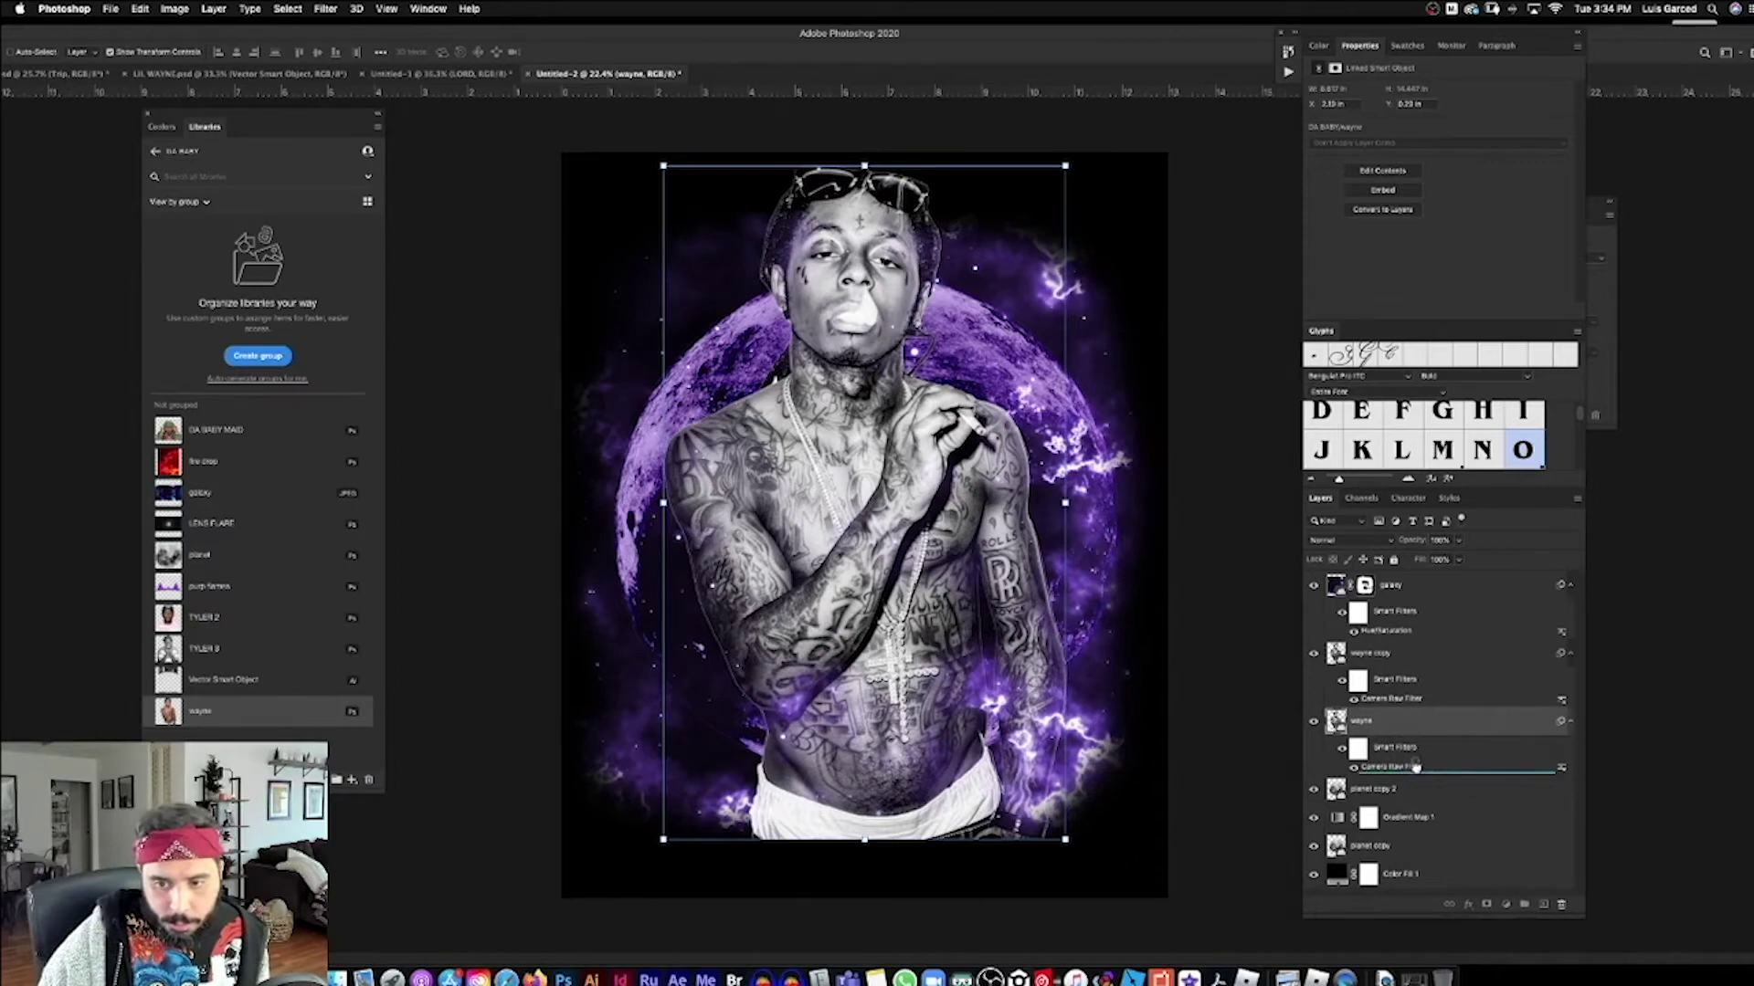
left_click(1561, 904)
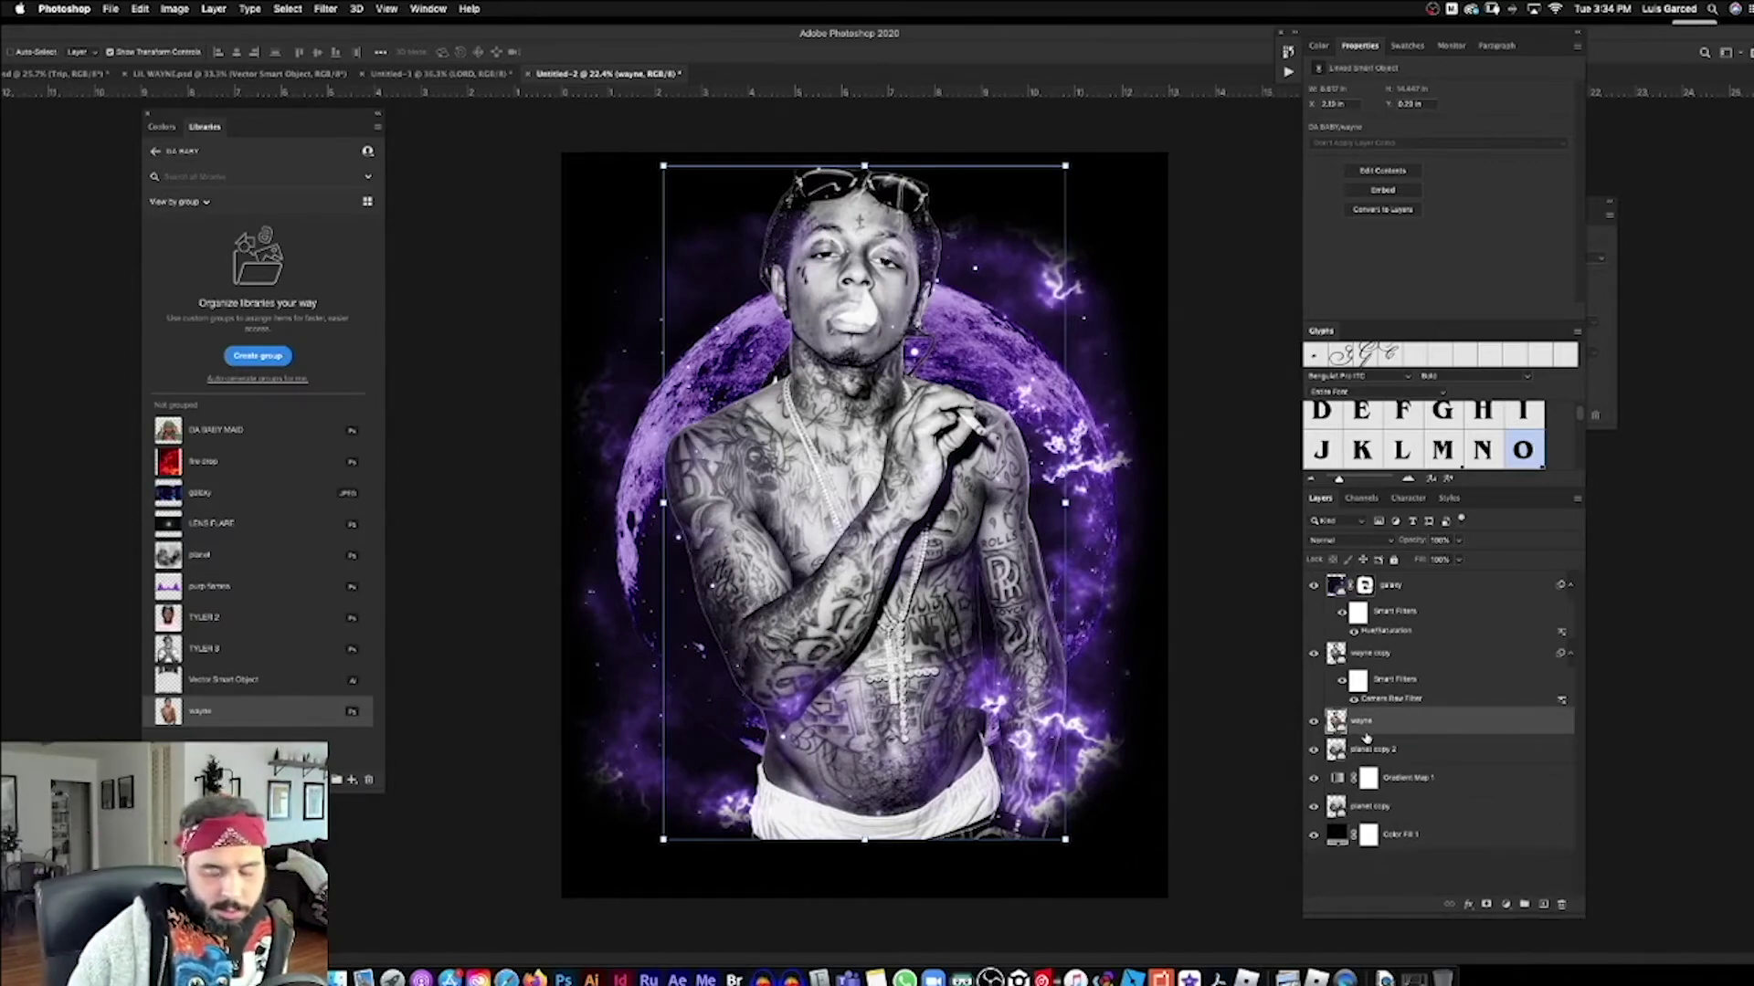
left_click(1339, 654)
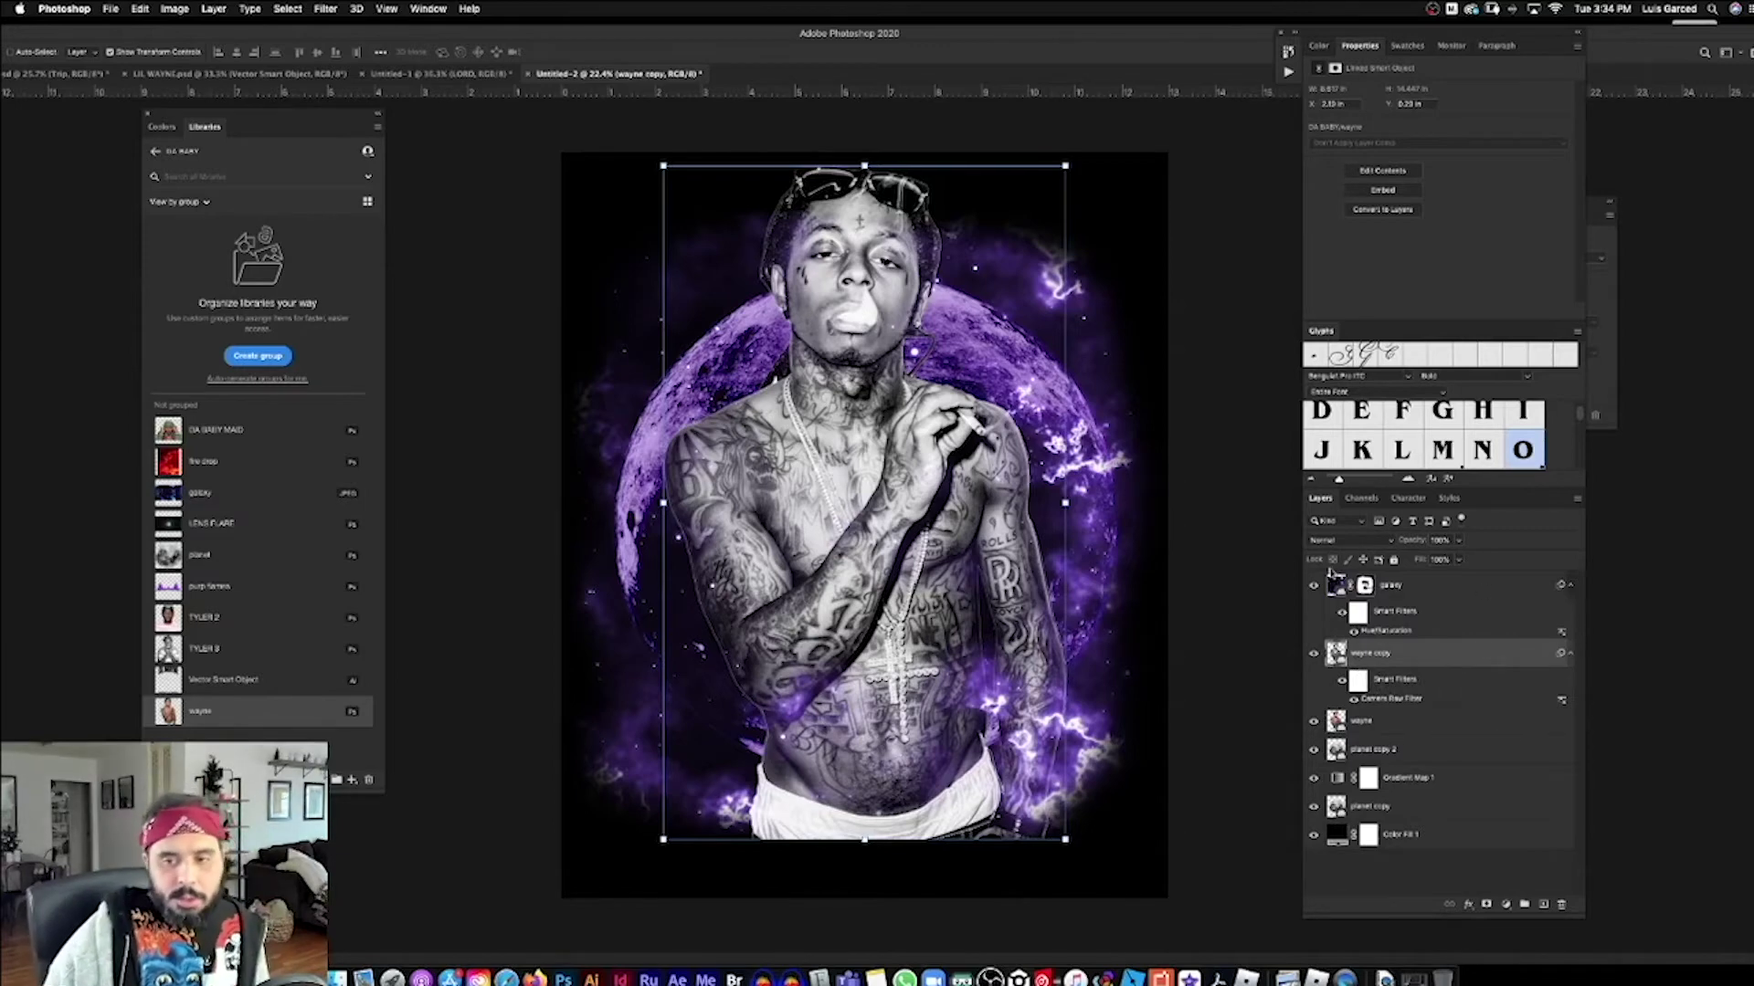
left_click(1344, 541)
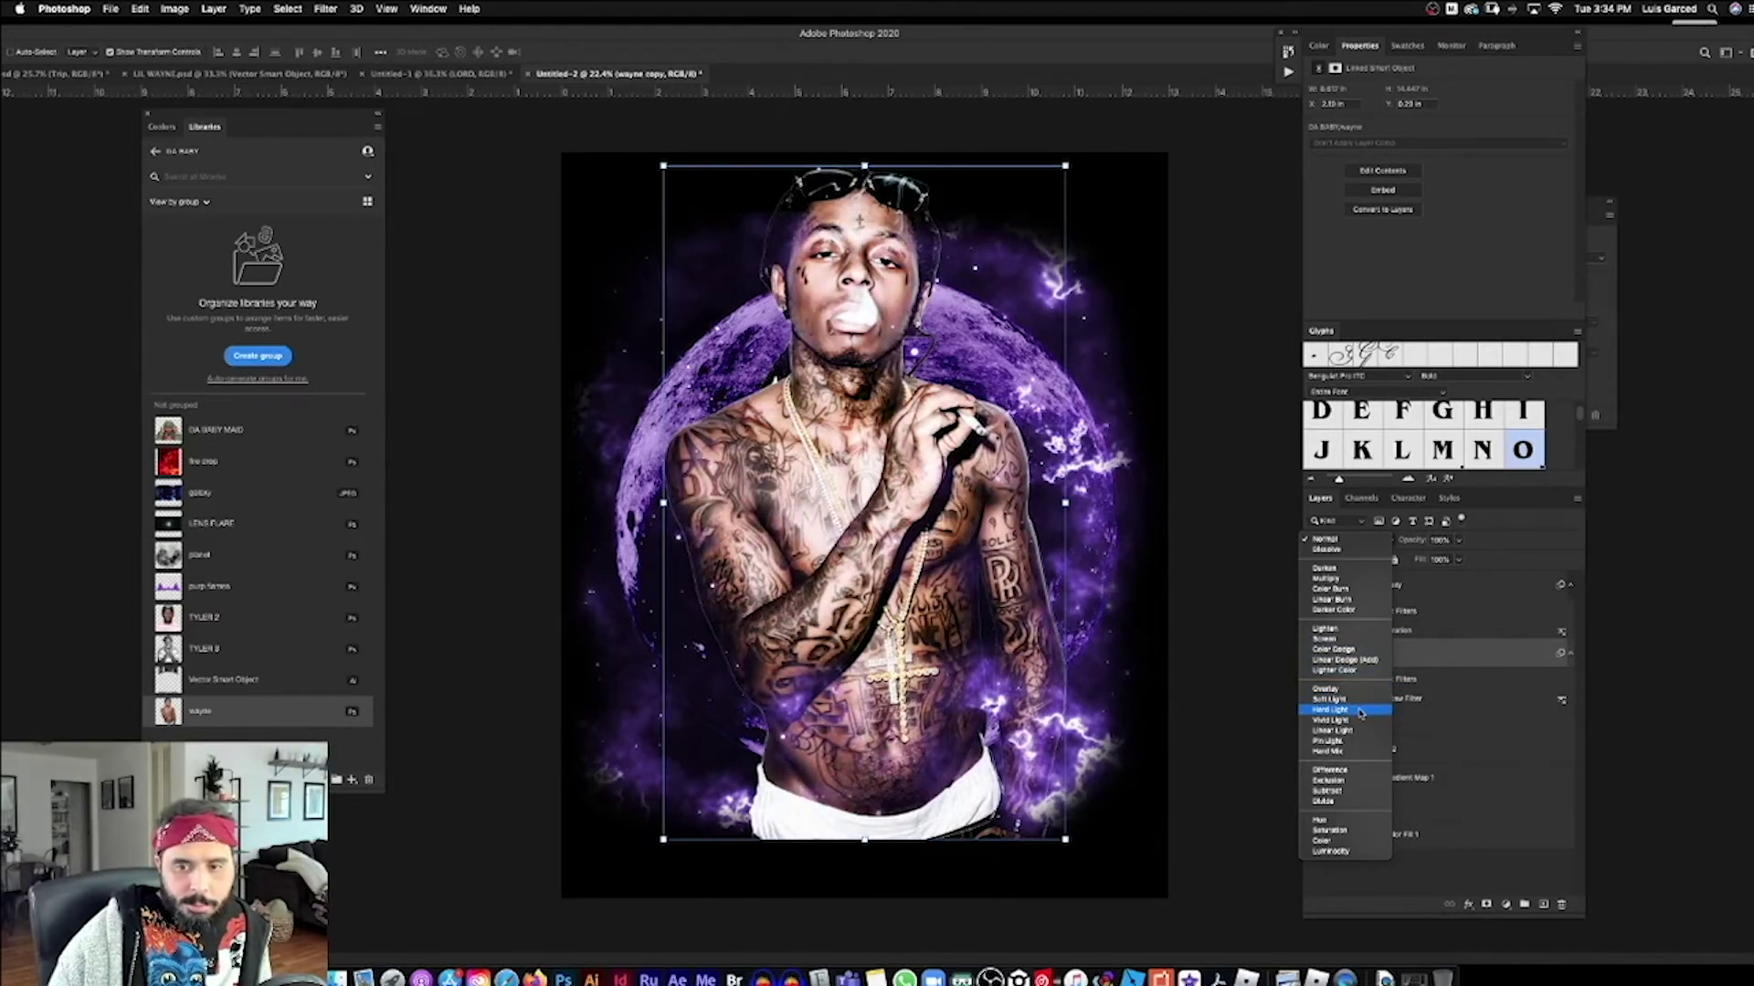
left_click(1360, 710)
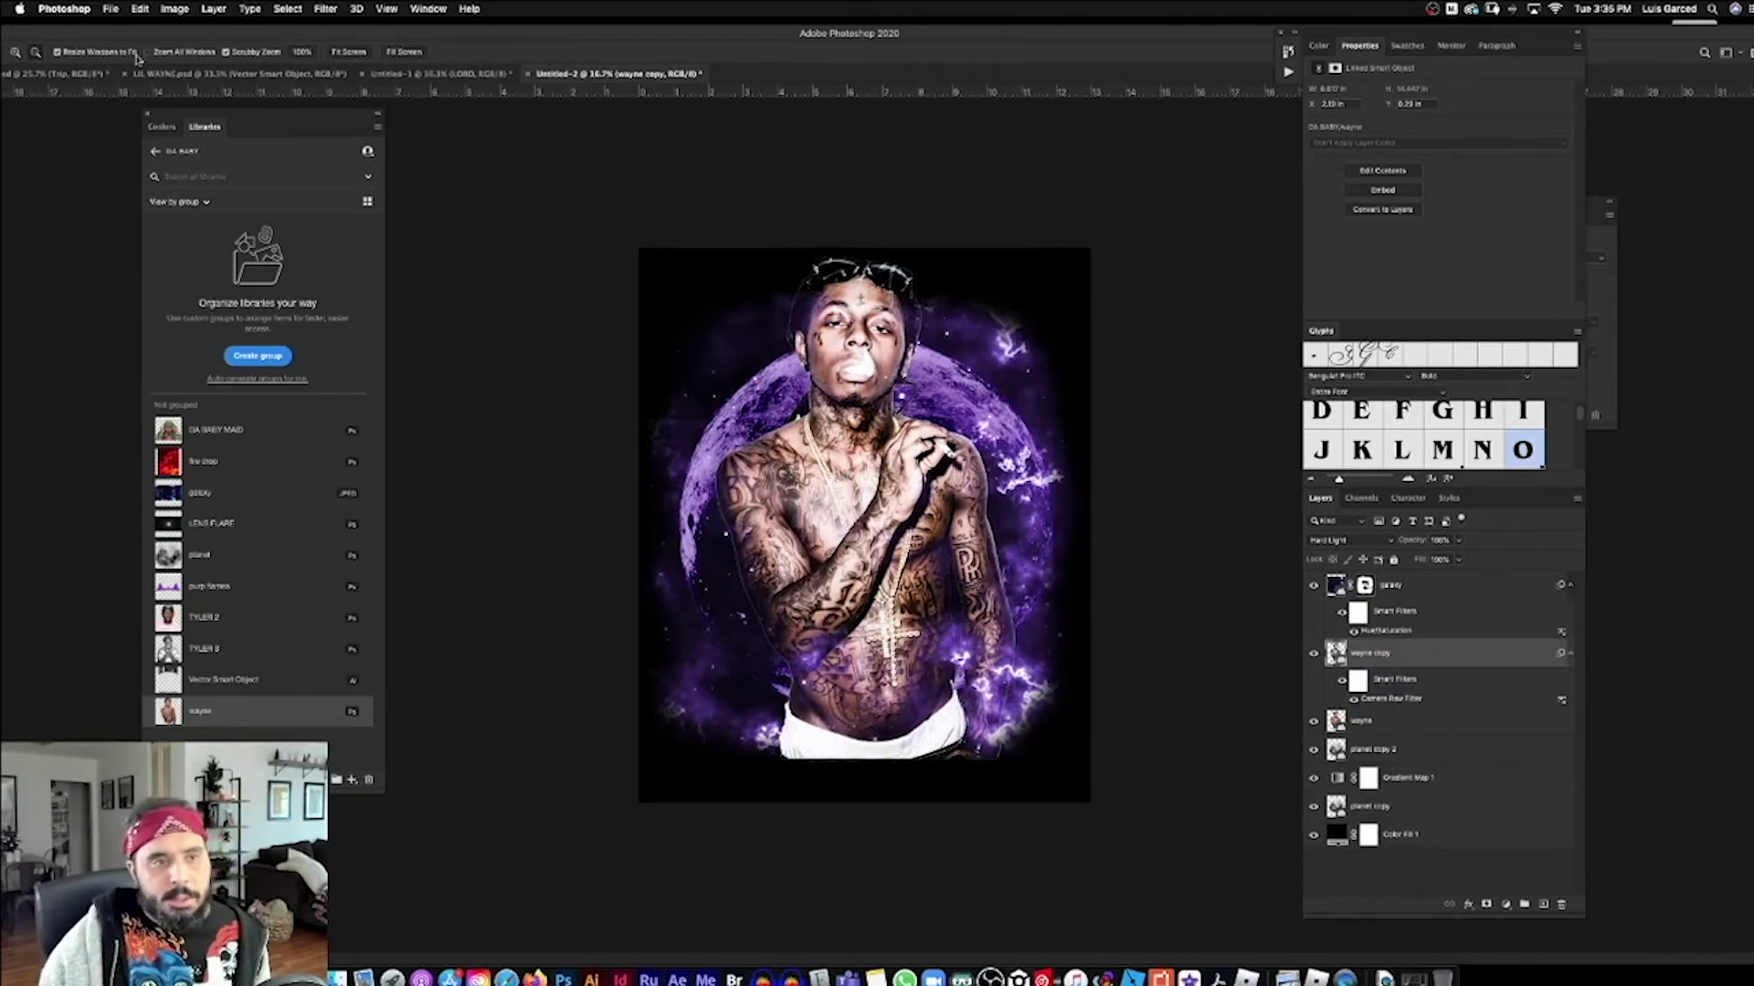
Step: Extend the canvas evenly on all four sides with the Crop tool, leaving a black margin around the artwork
left_click_drag(160, 32, 236, 34)
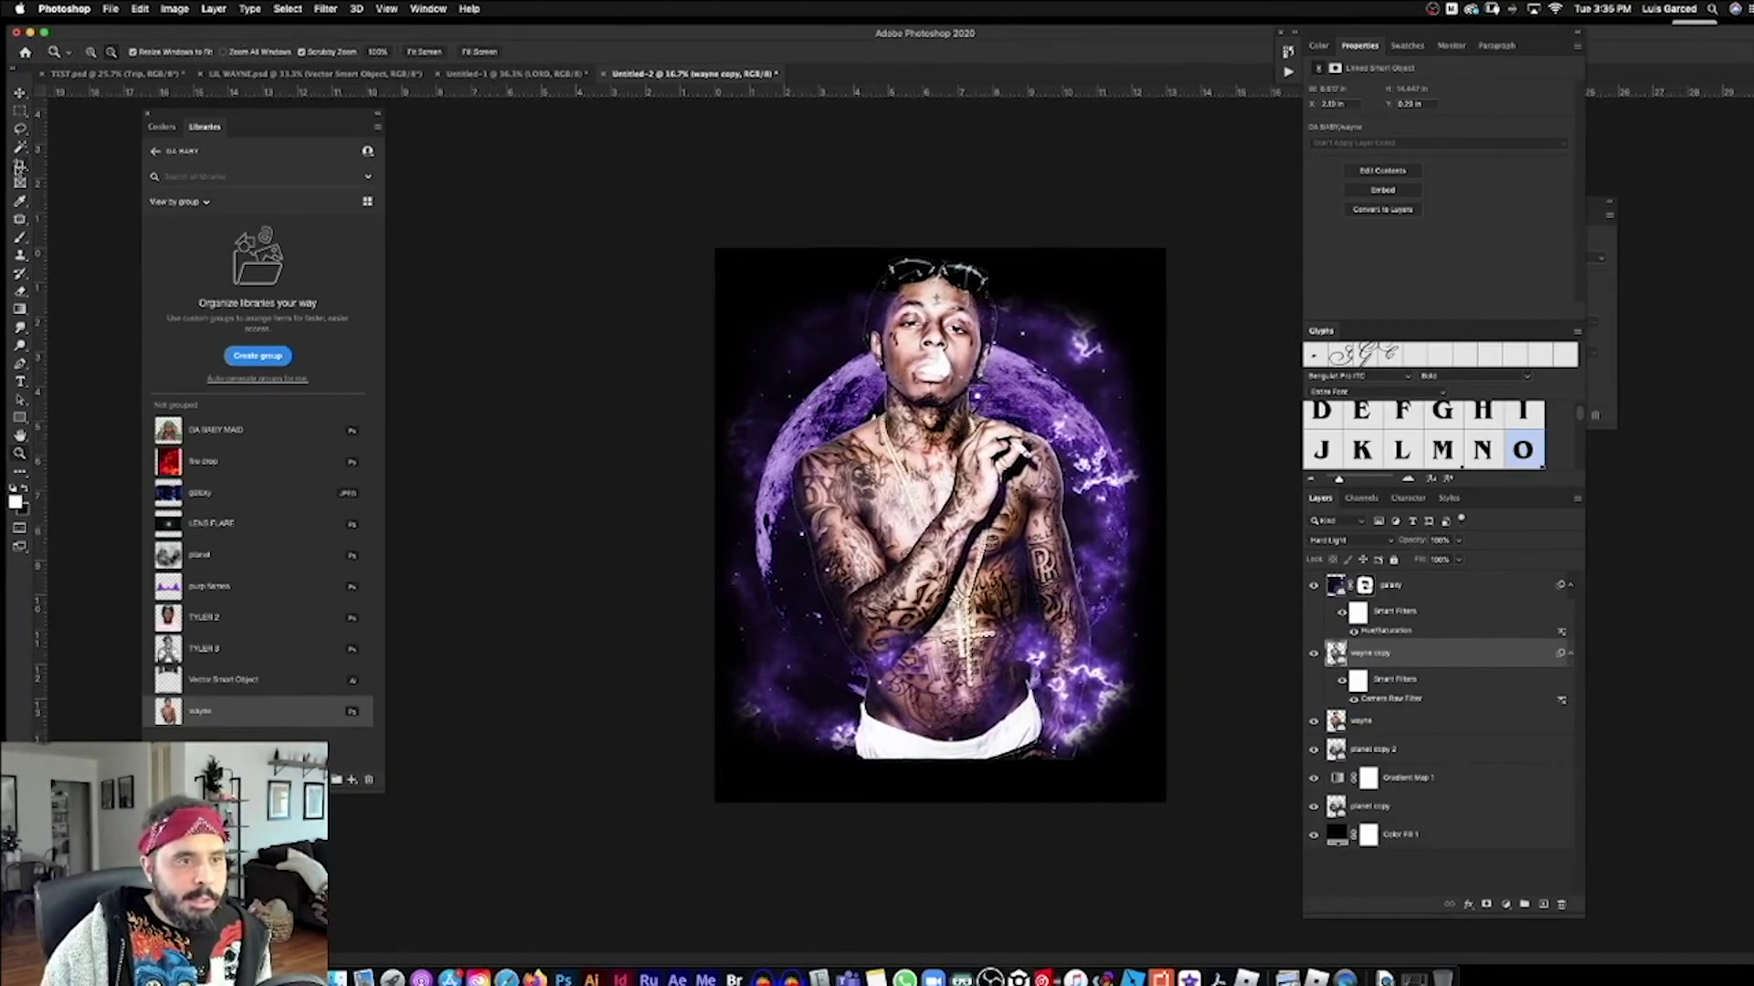
left_click(20, 165)
left_click_drag(1167, 248, 1254, 196)
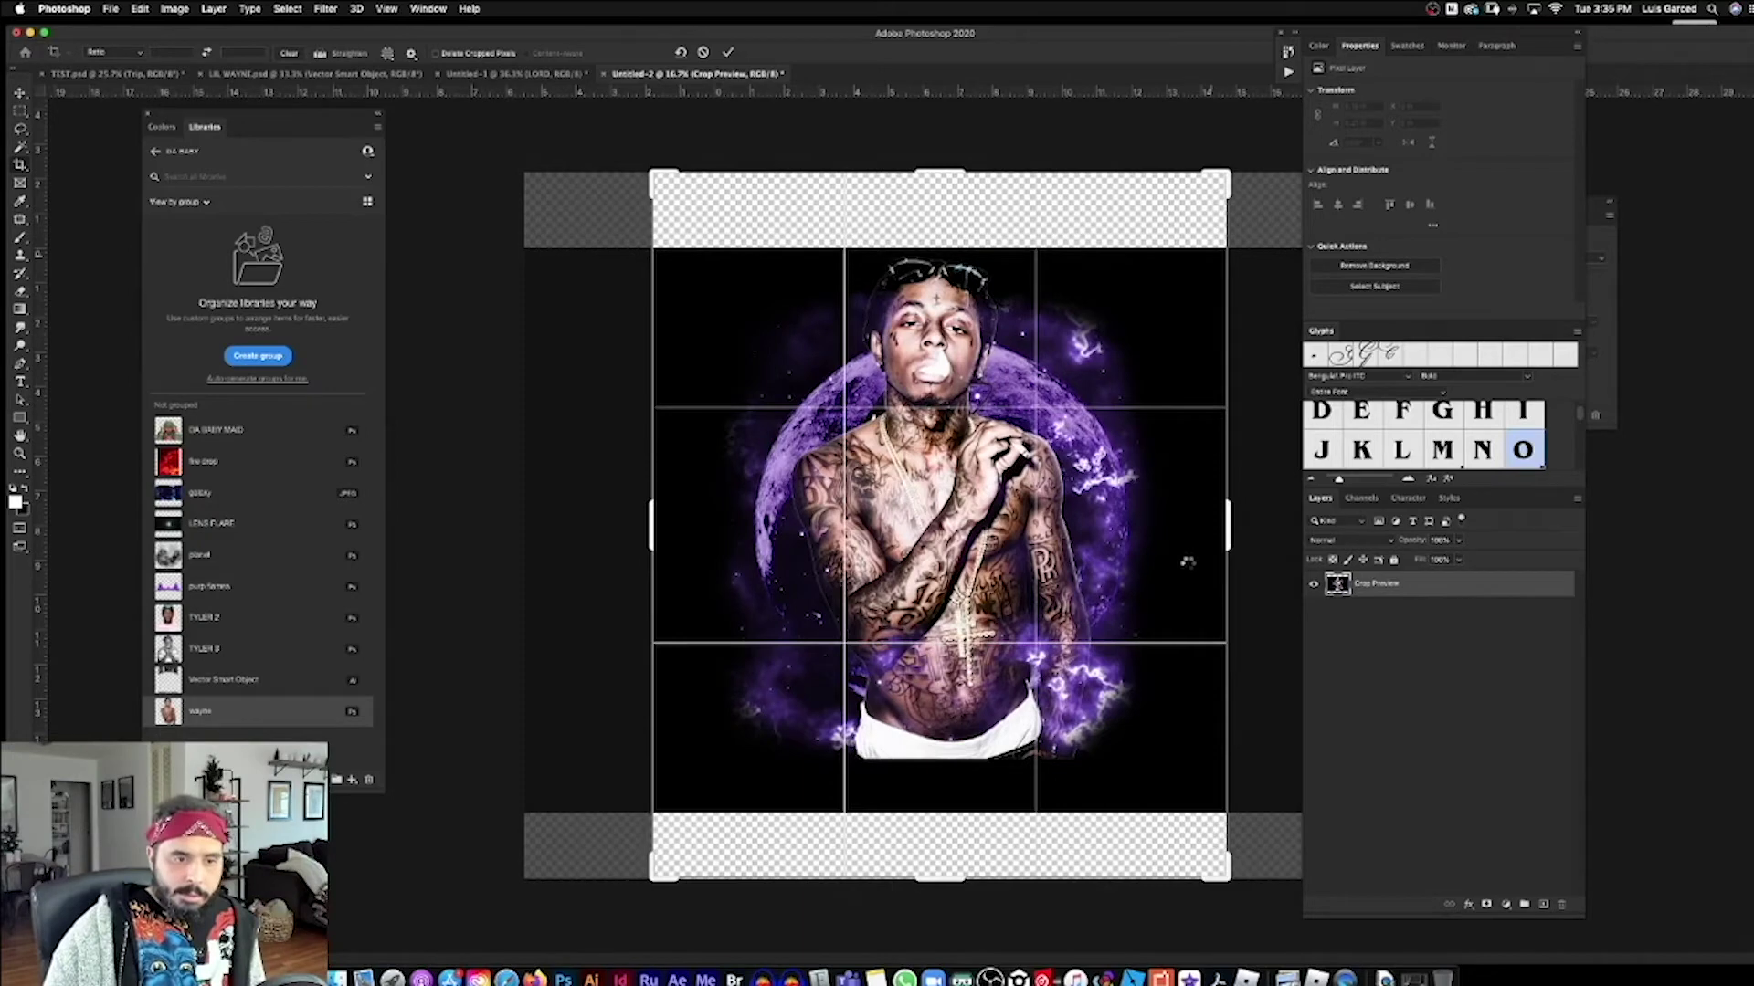
key("Return")
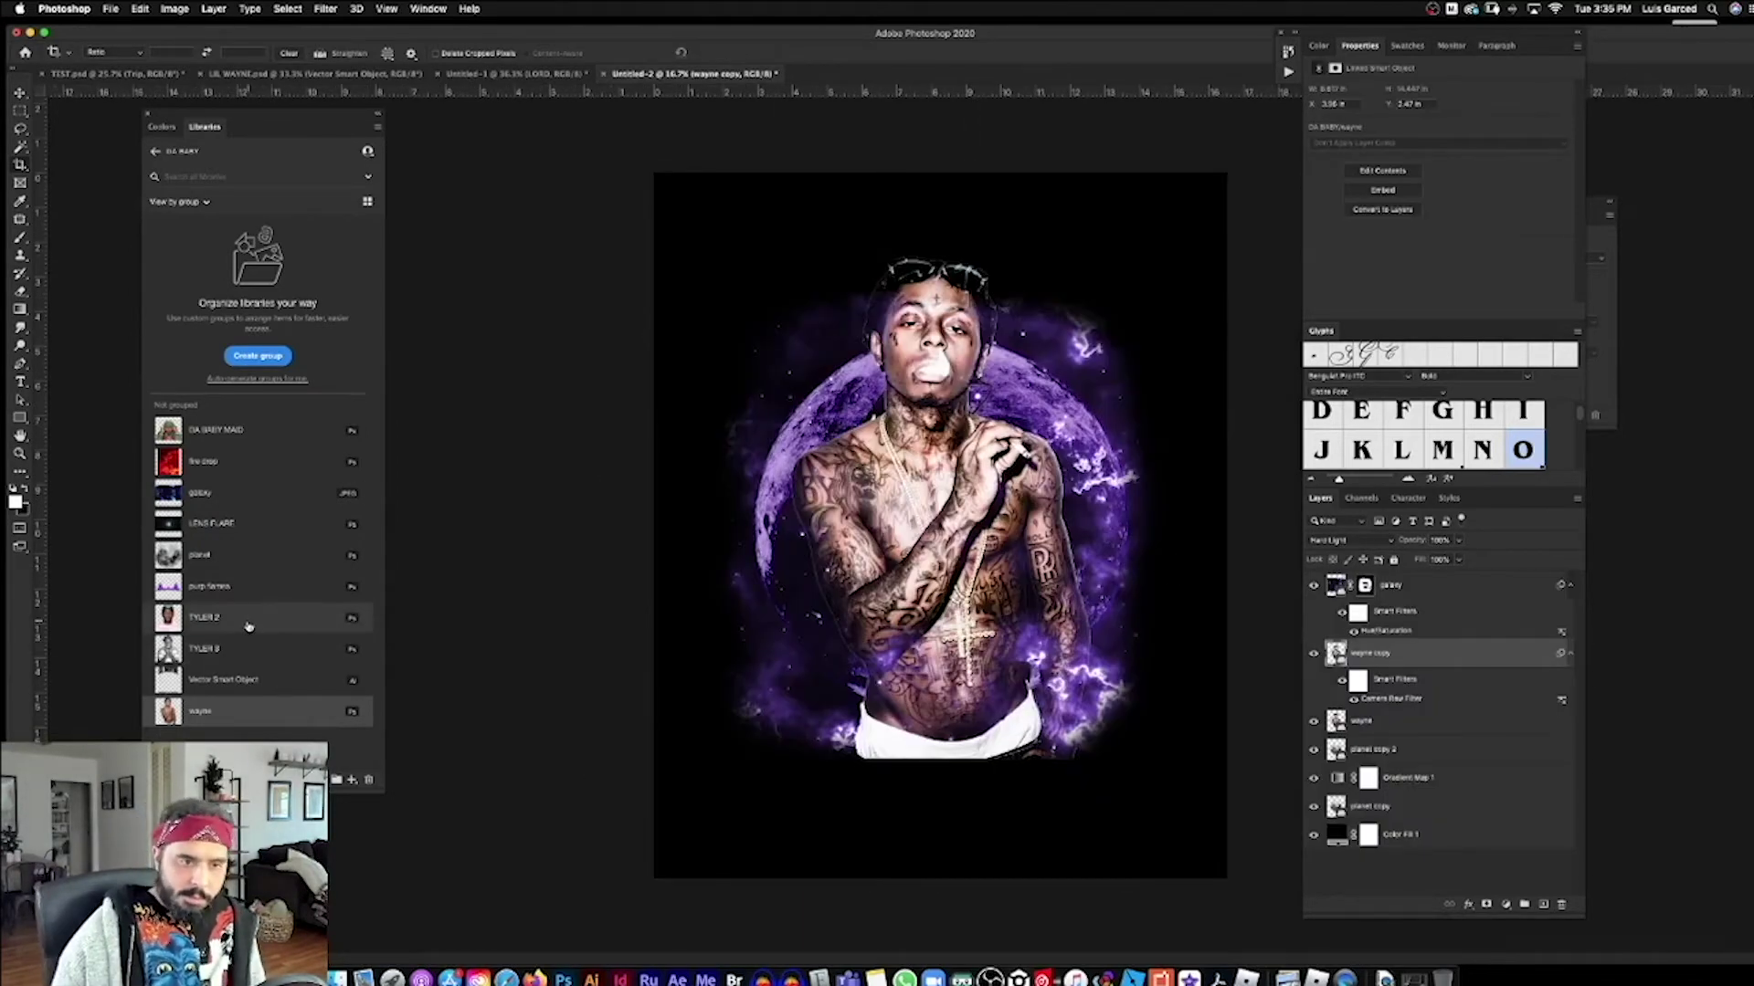
Step: Place the purp flames image from the library across the figure's waist and enlarge it to span beyond the figure's width
left_click_drag(216, 589, 1030, 758)
left_click_drag(1104, 667, 1198, 636)
left_click_drag(1110, 730, 1092, 745)
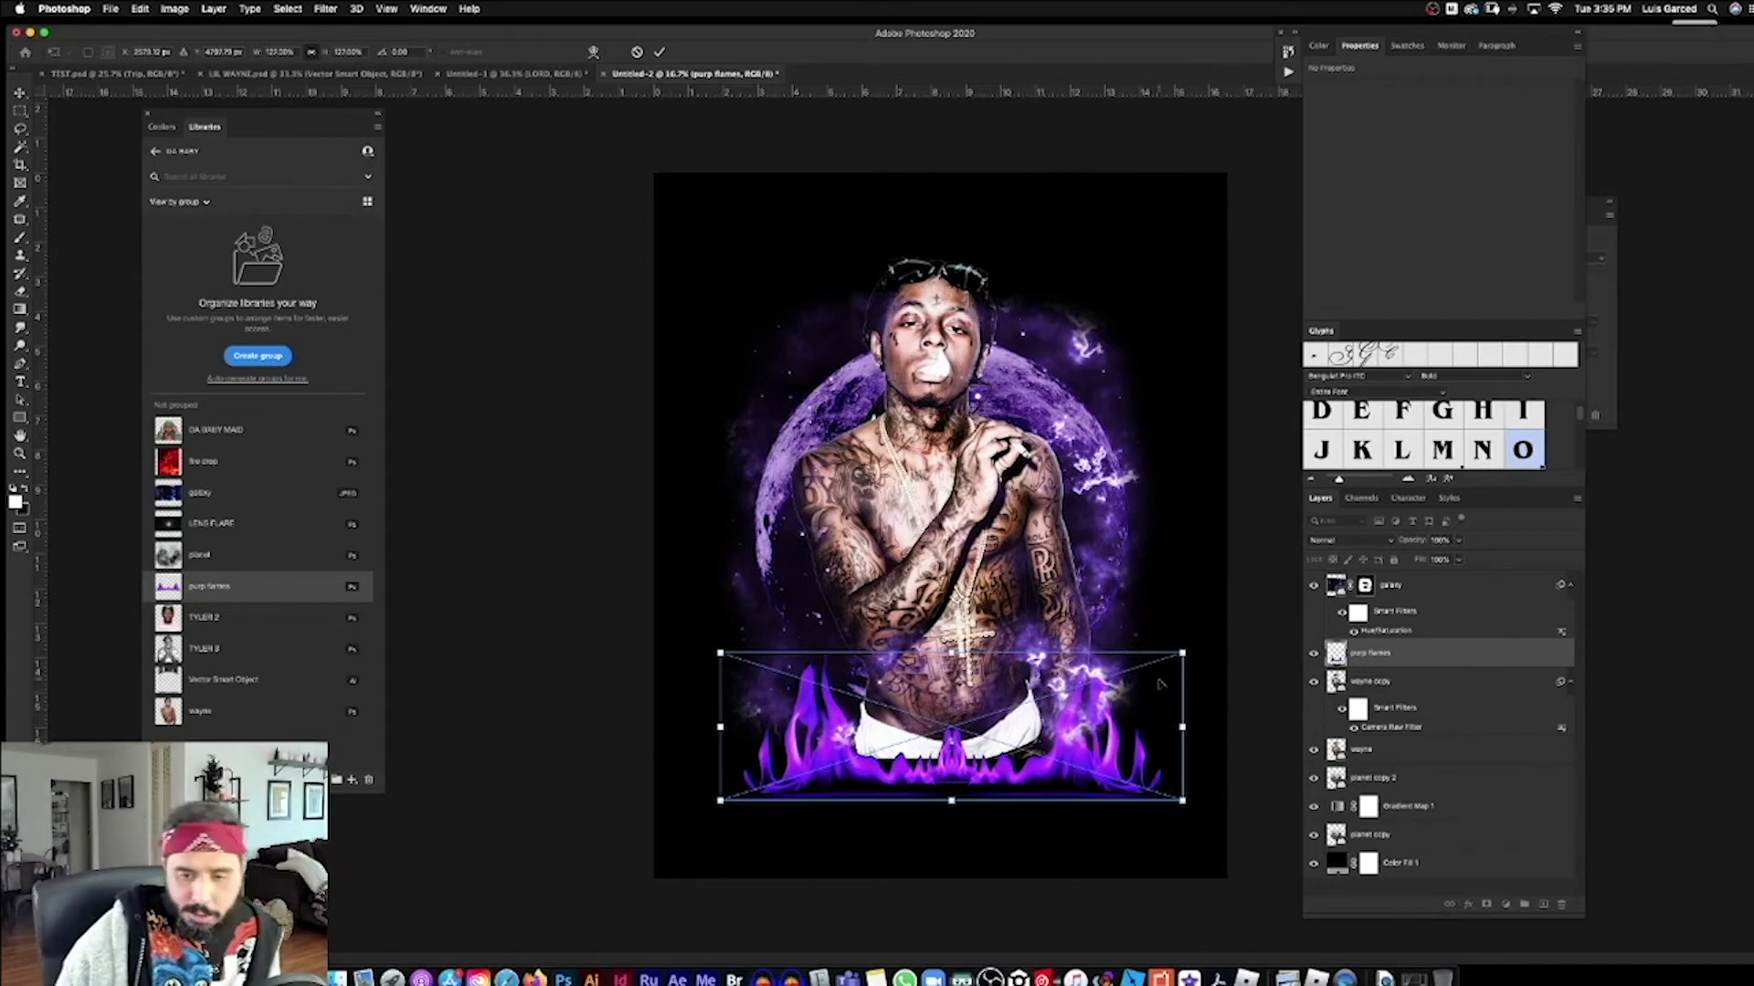
left_click_drag(1138, 761, 1157, 778)
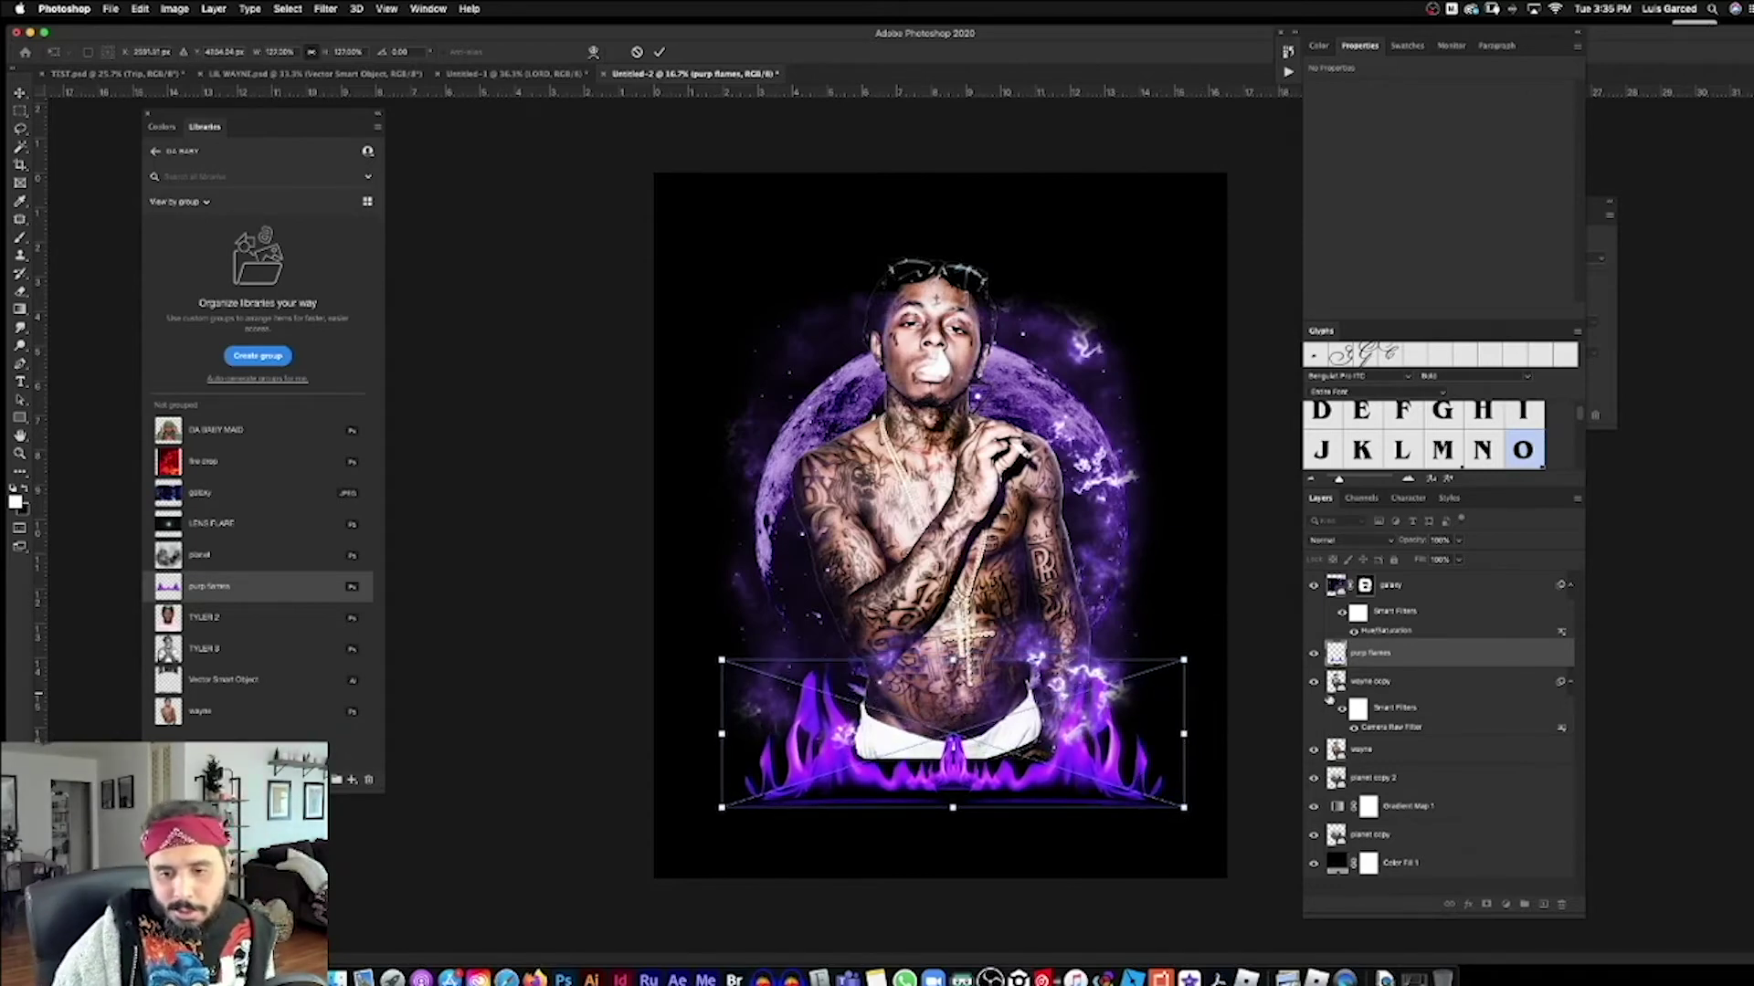
key("Return")
Step: Set the purp flames layer to Screen and move it above the galaxy layer
key("c")
left_click(1340, 542)
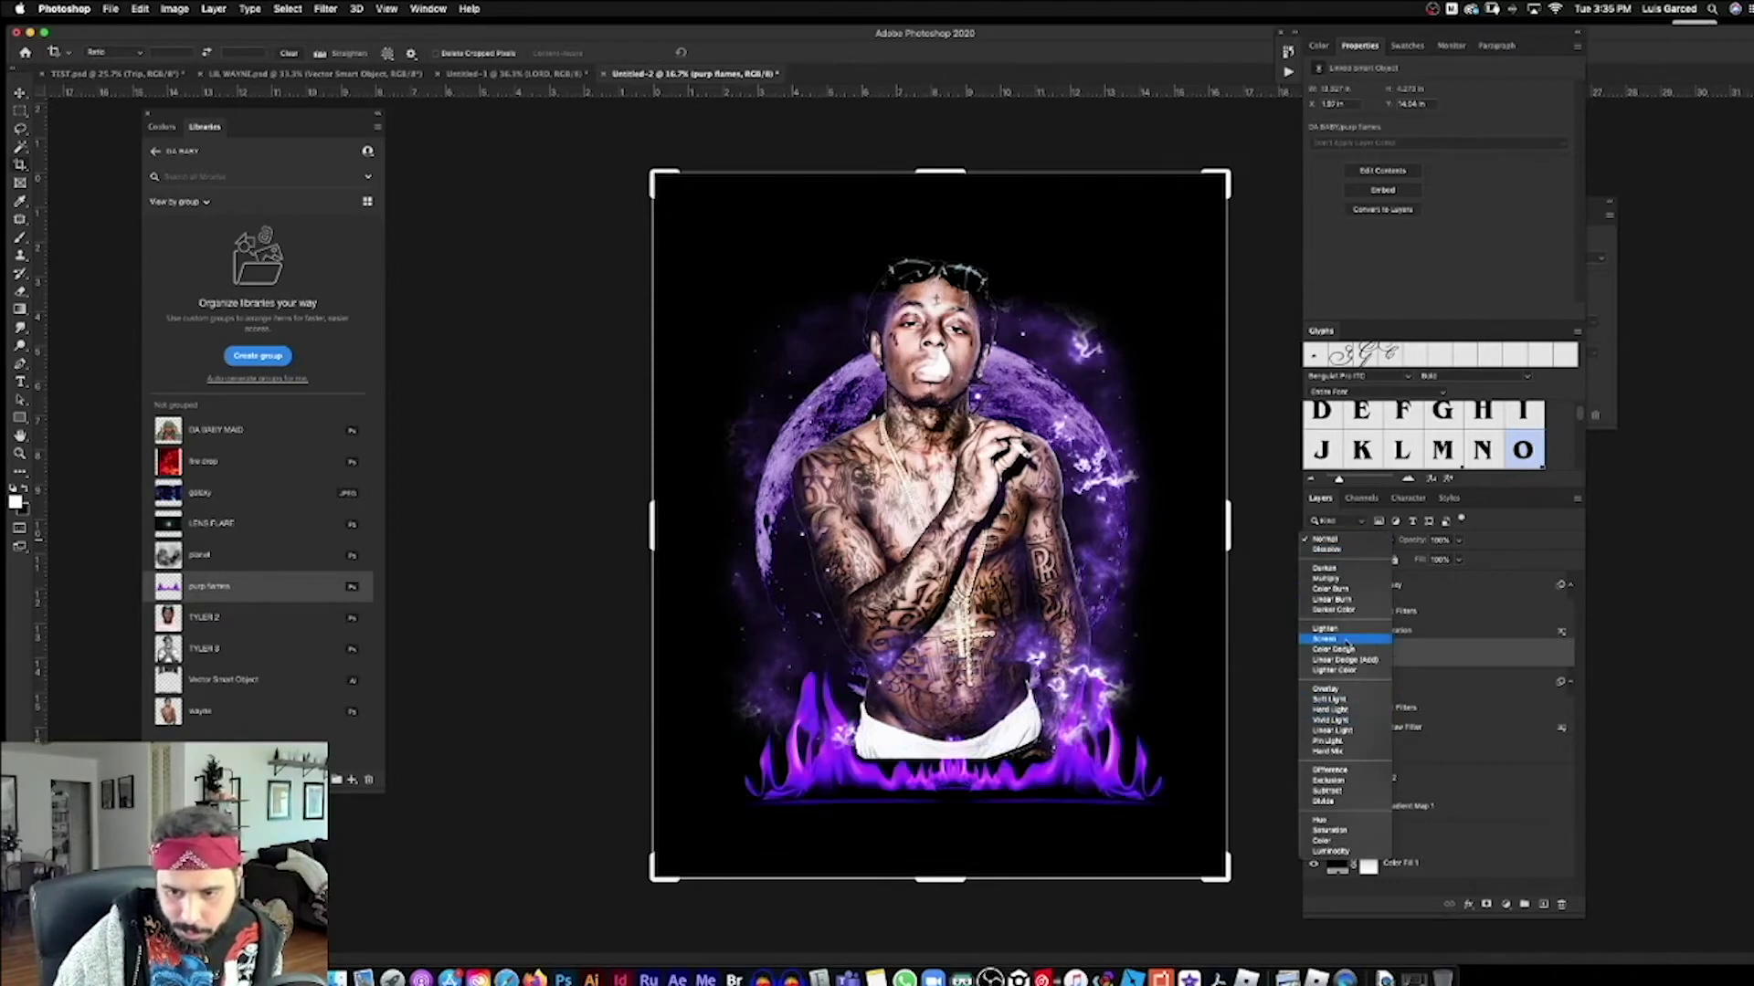
left_click(1345, 644)
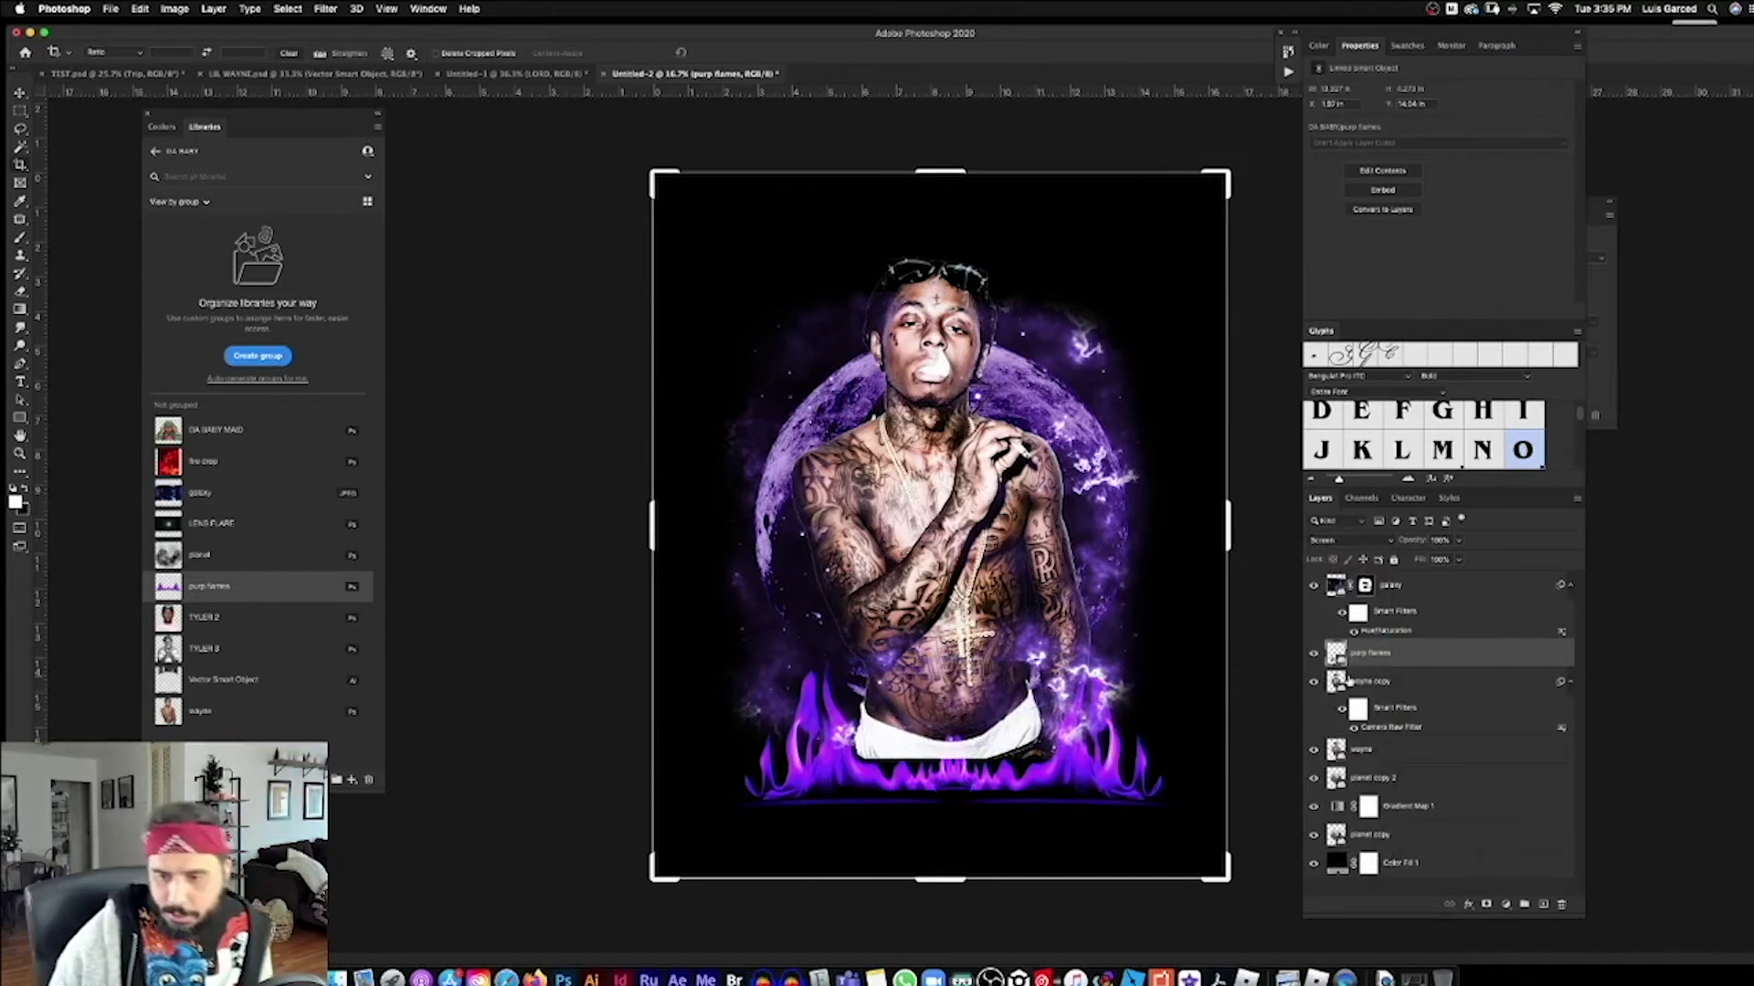
left_click_drag(1379, 667, 1439, 580)
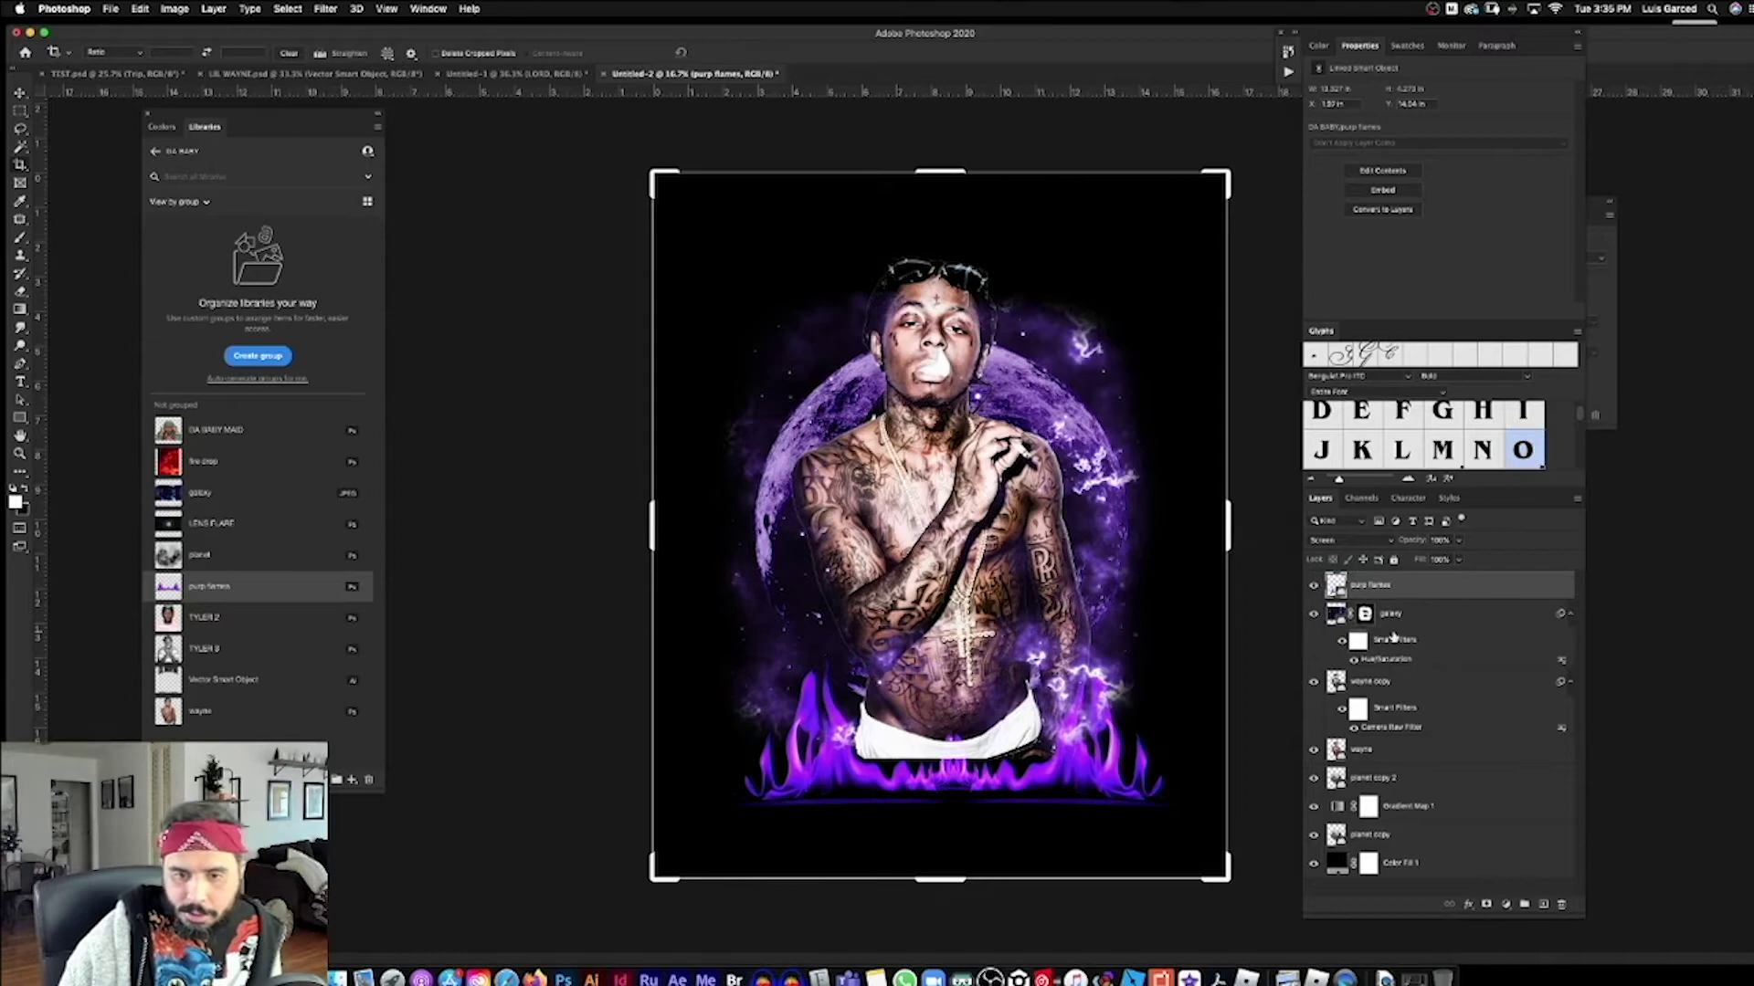
Step: Raise the purple flames slightly and enlarge them to nearly the full canvas width
key("v")
left_click_drag(978, 782, 964, 763)
left_click_drag(1171, 787, 1200, 810)
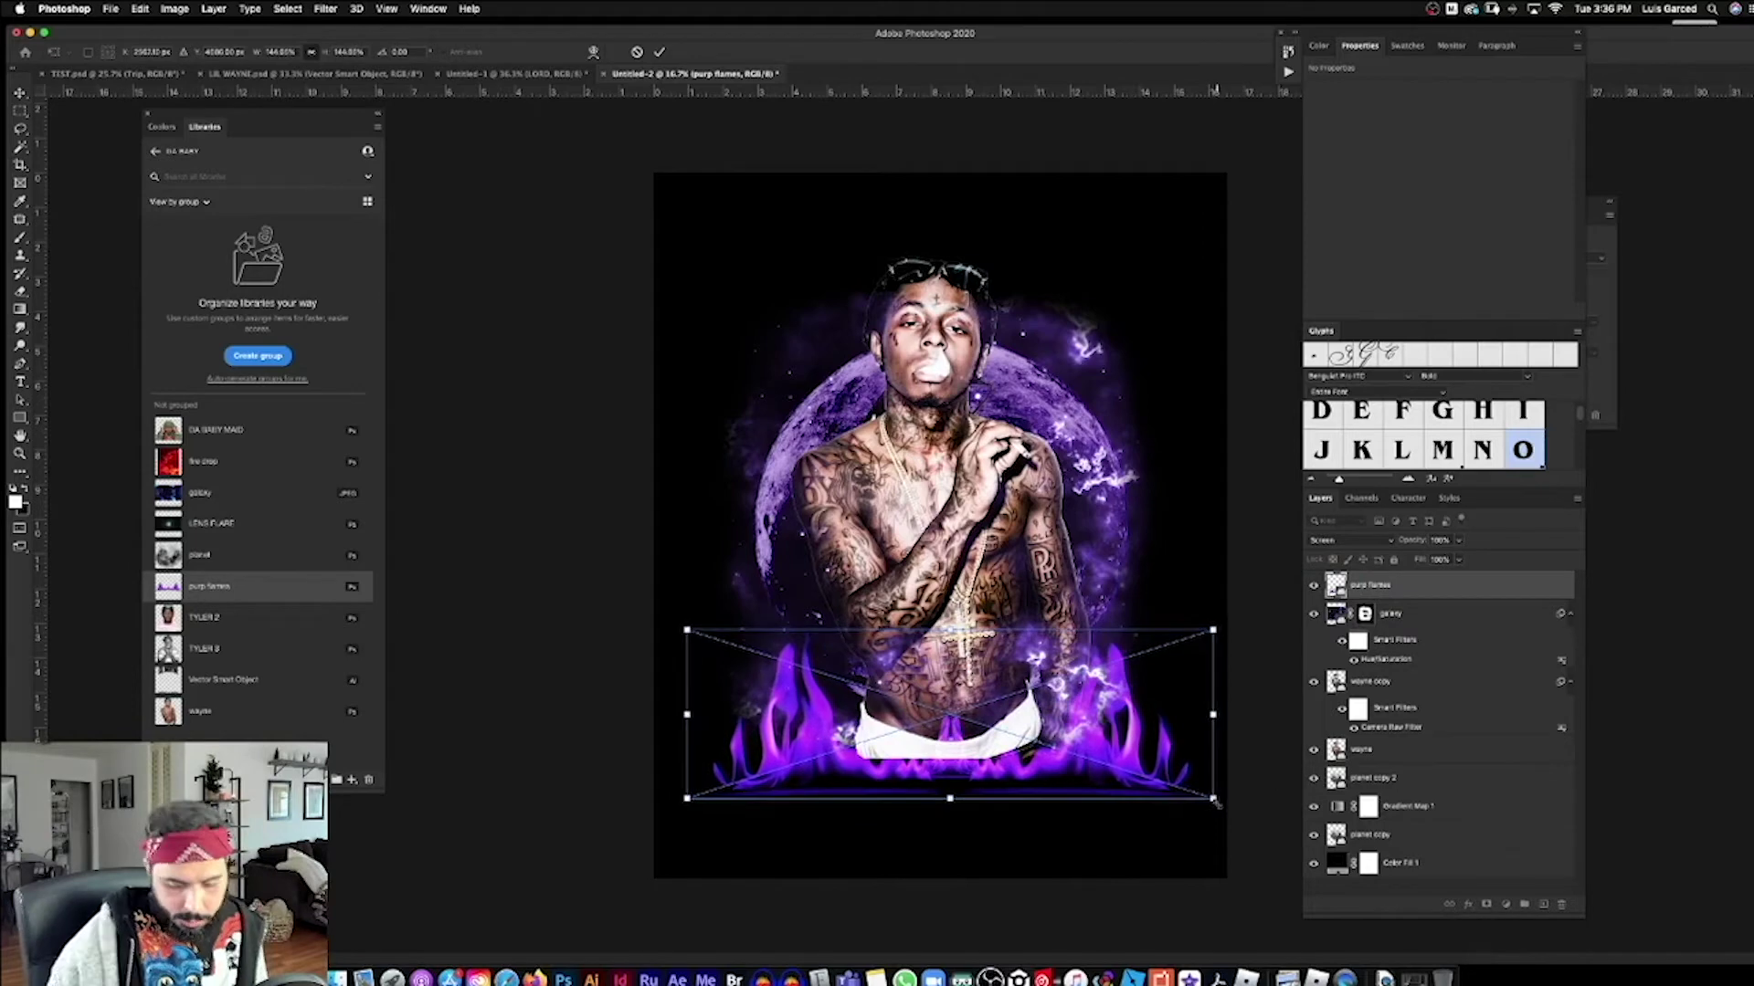
key("Return")
key("z")
Step: Extend the canvas height equally above and below the artwork with the Crop tool
left_click(20, 165)
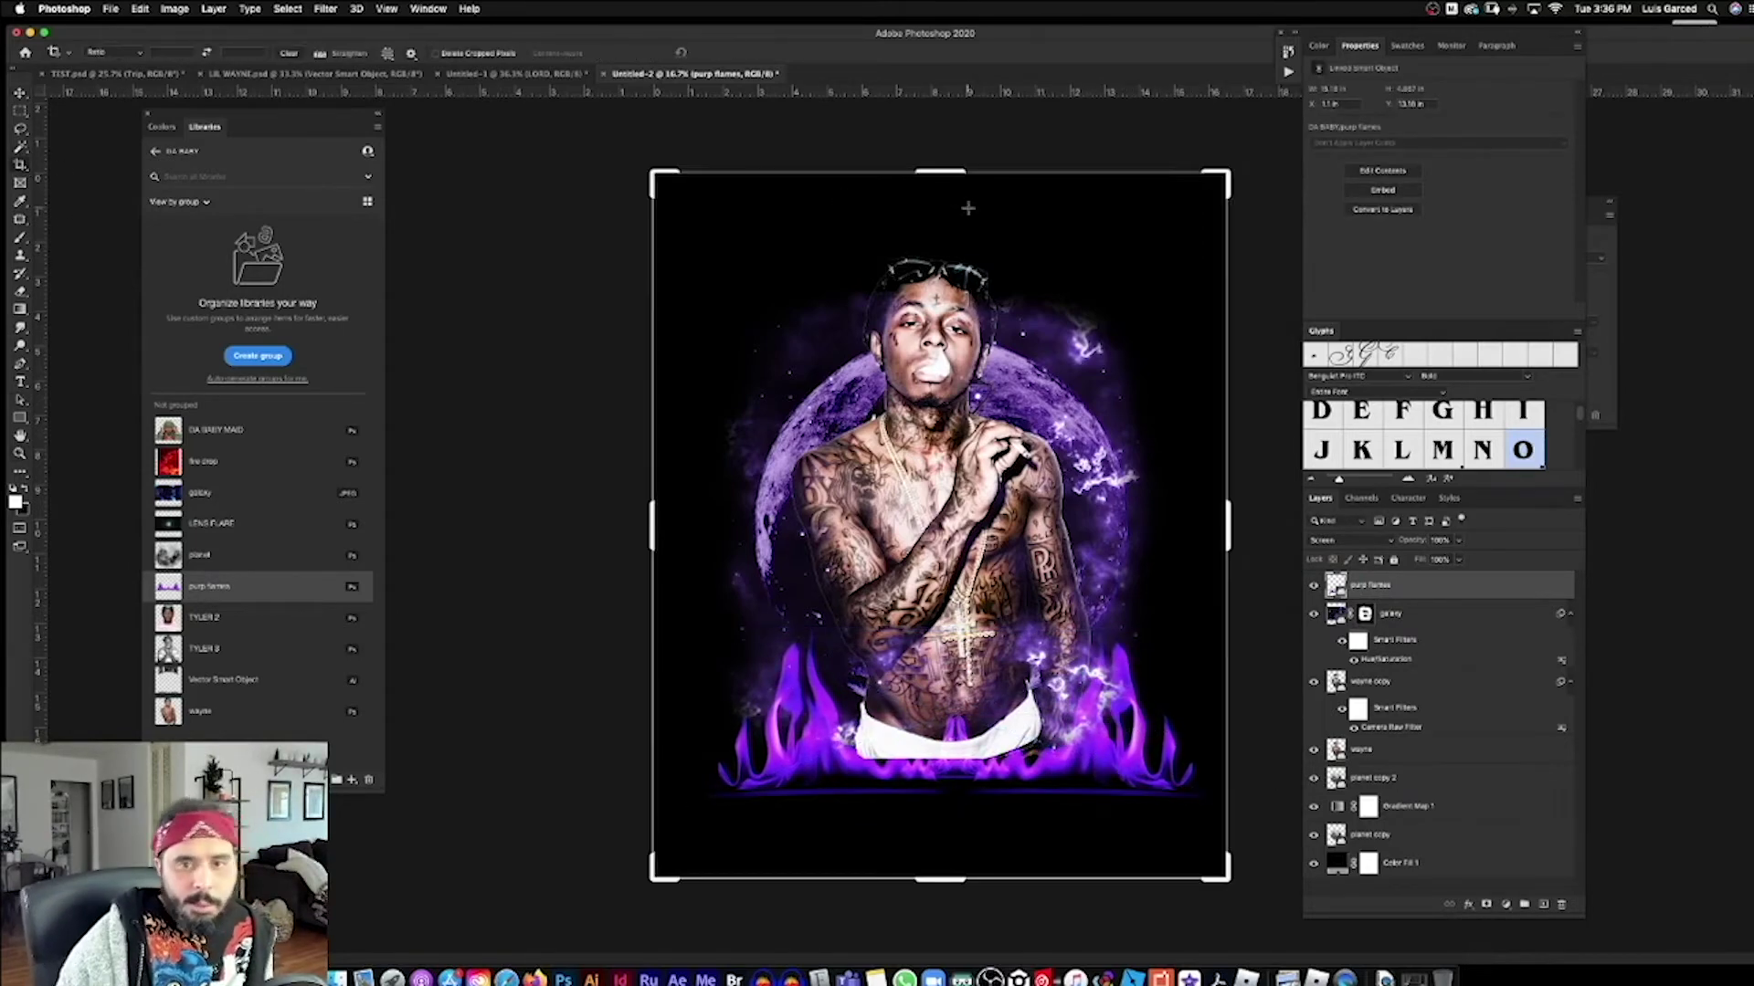
left_click_drag(959, 176, 966, 132)
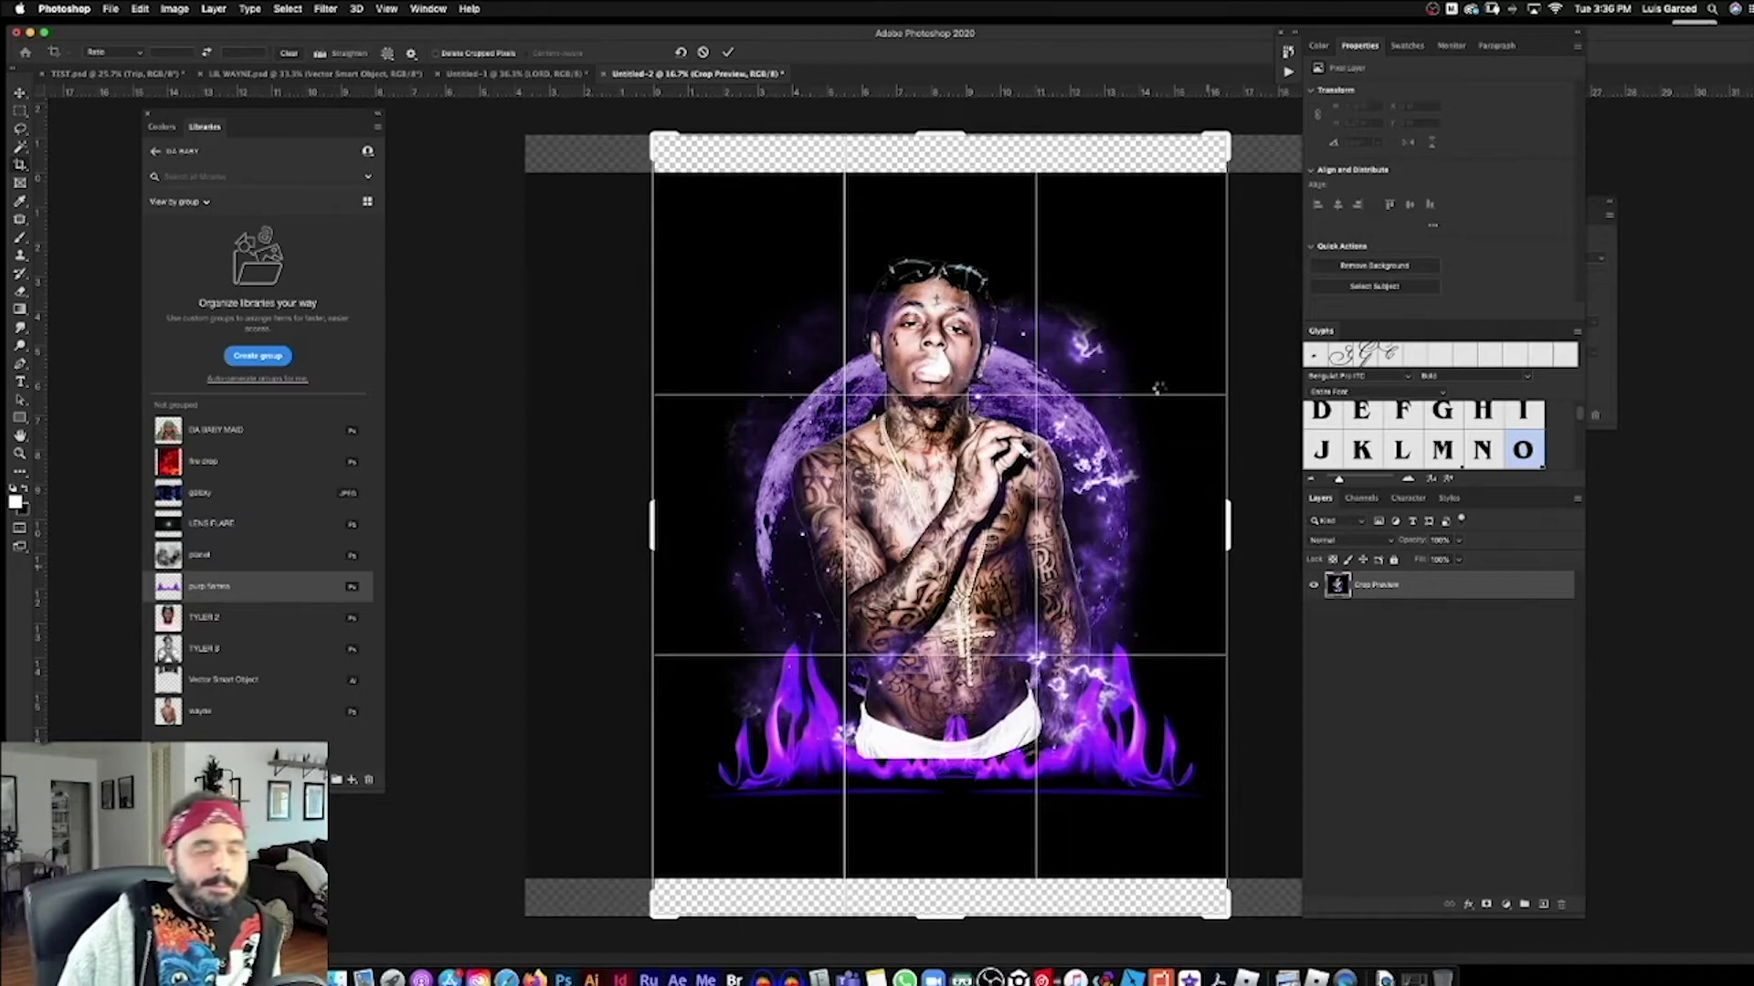
key("Return")
Step: Place the Vector Smart Object lettering from the library over the poster and give it a white Color Overlay
left_click_drag(185, 679, 994, 548)
right_click(1346, 585)
left_click(1375, 587)
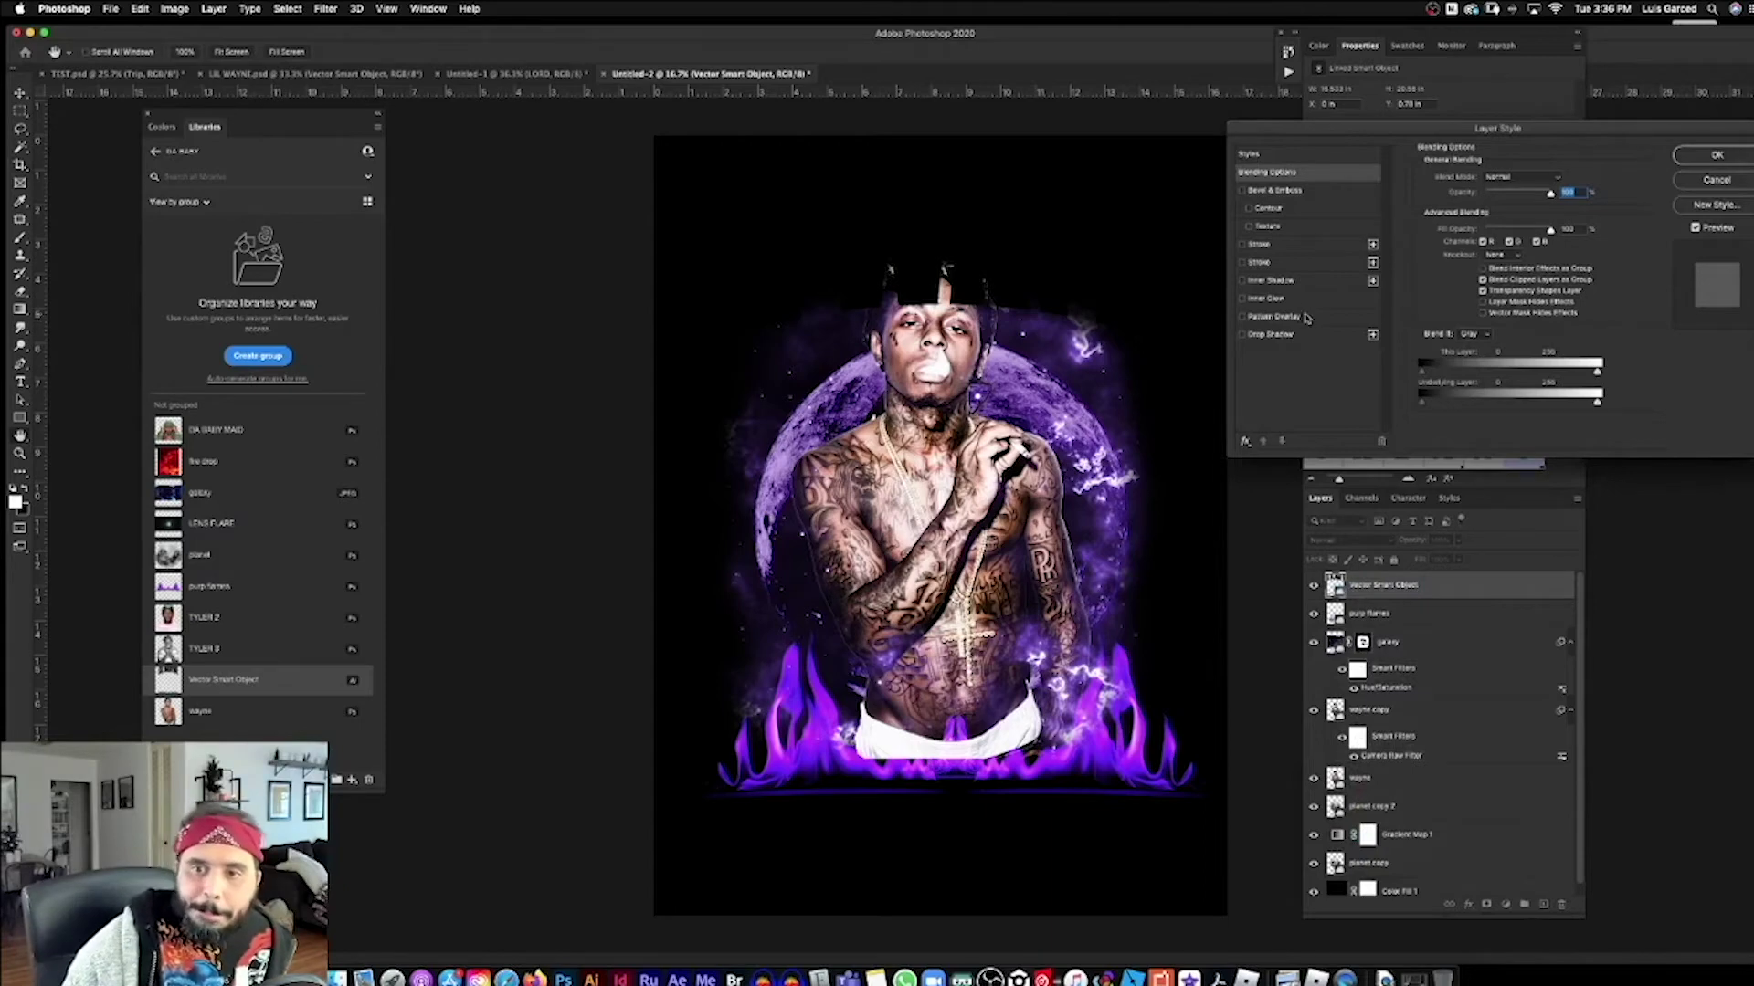
left_click(1244, 443)
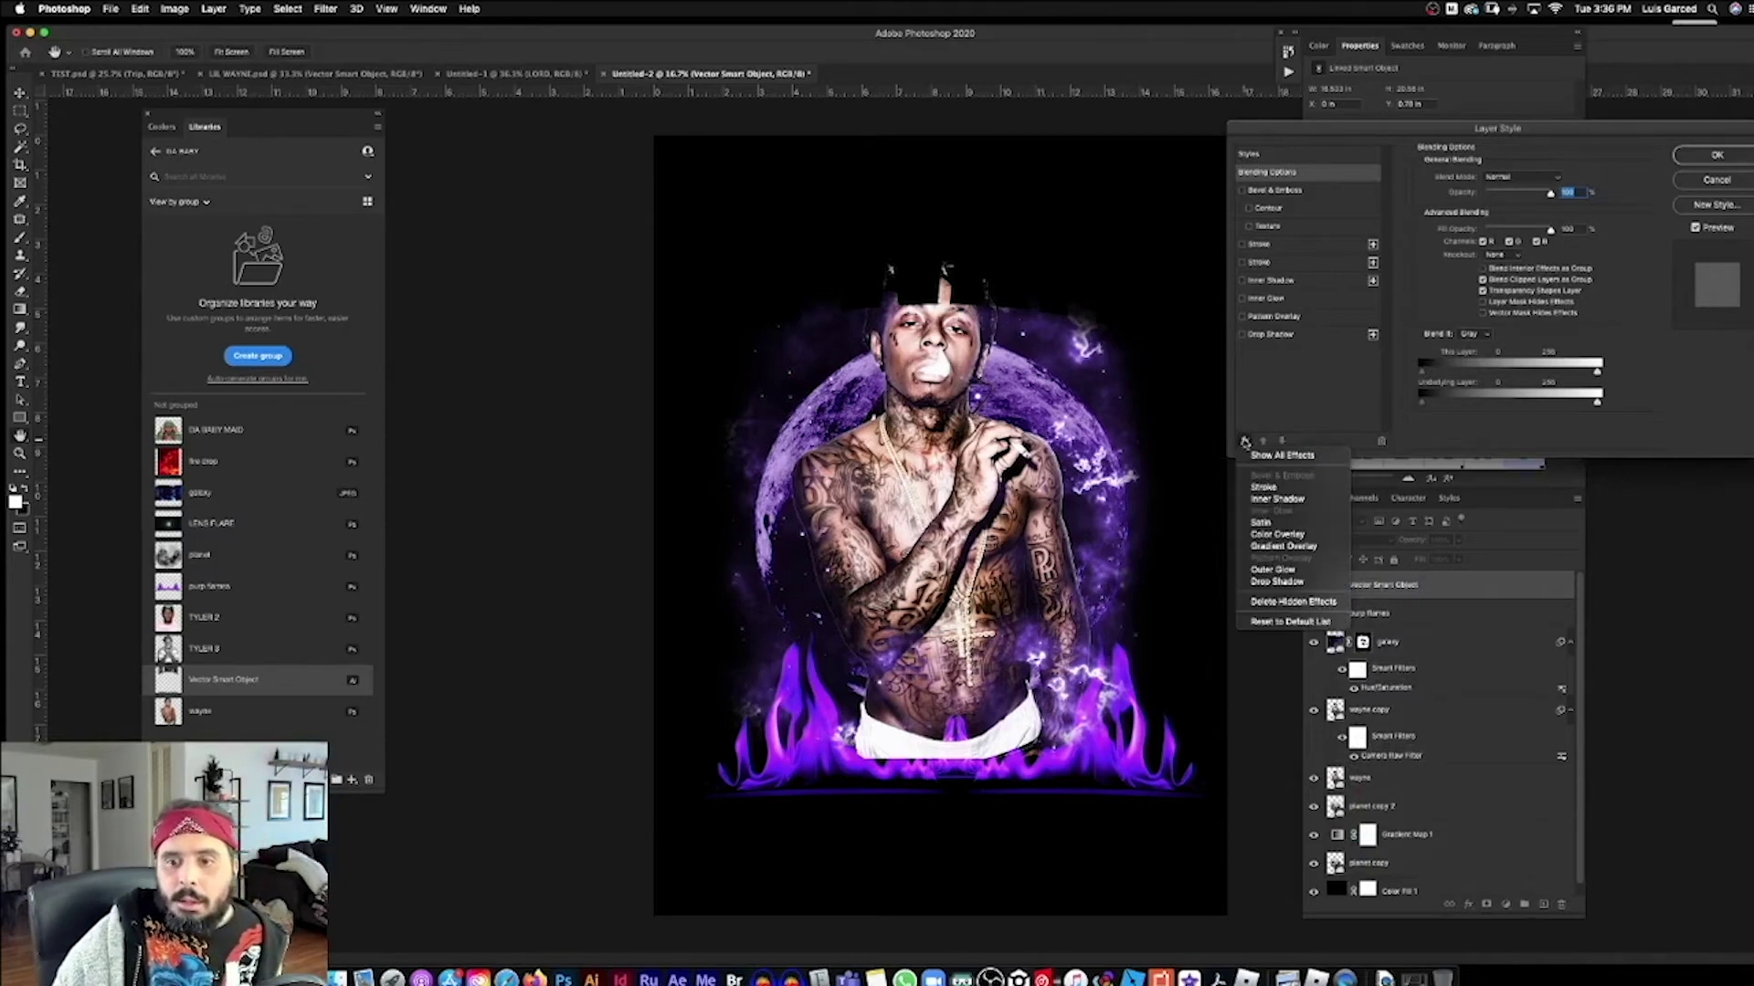
left_click(1300, 534)
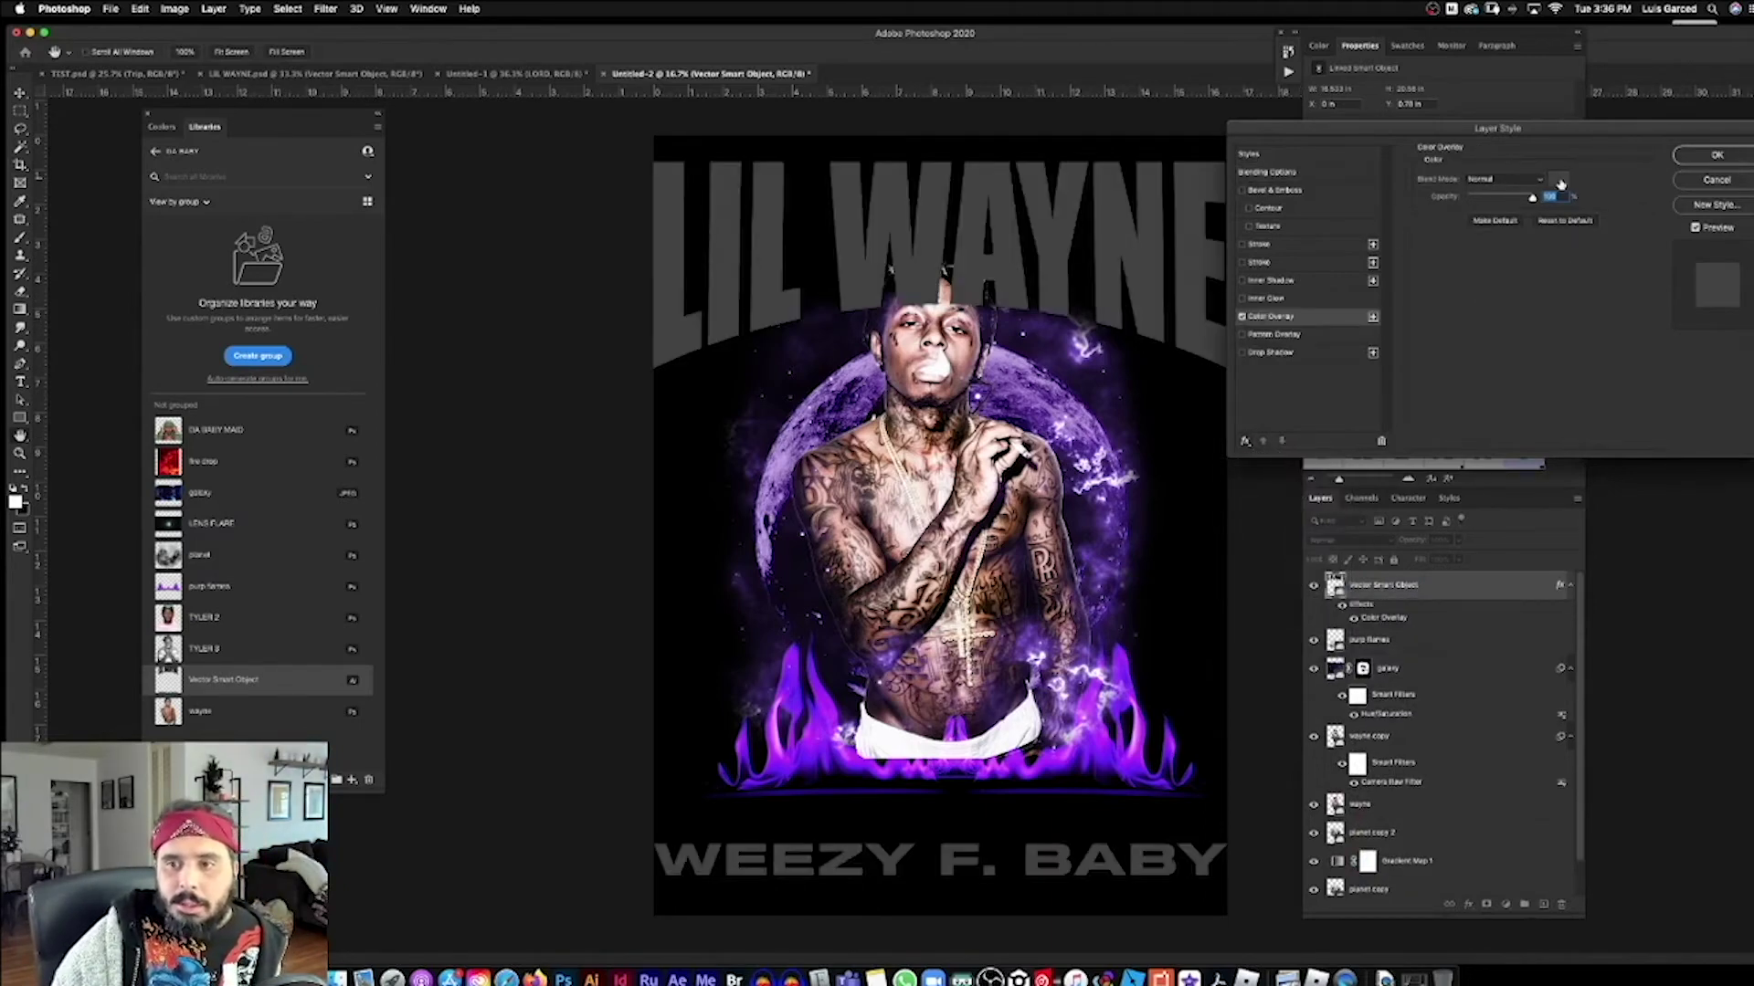
left_click(1558, 179)
left_click(1361, 453)
left_click(1645, 446)
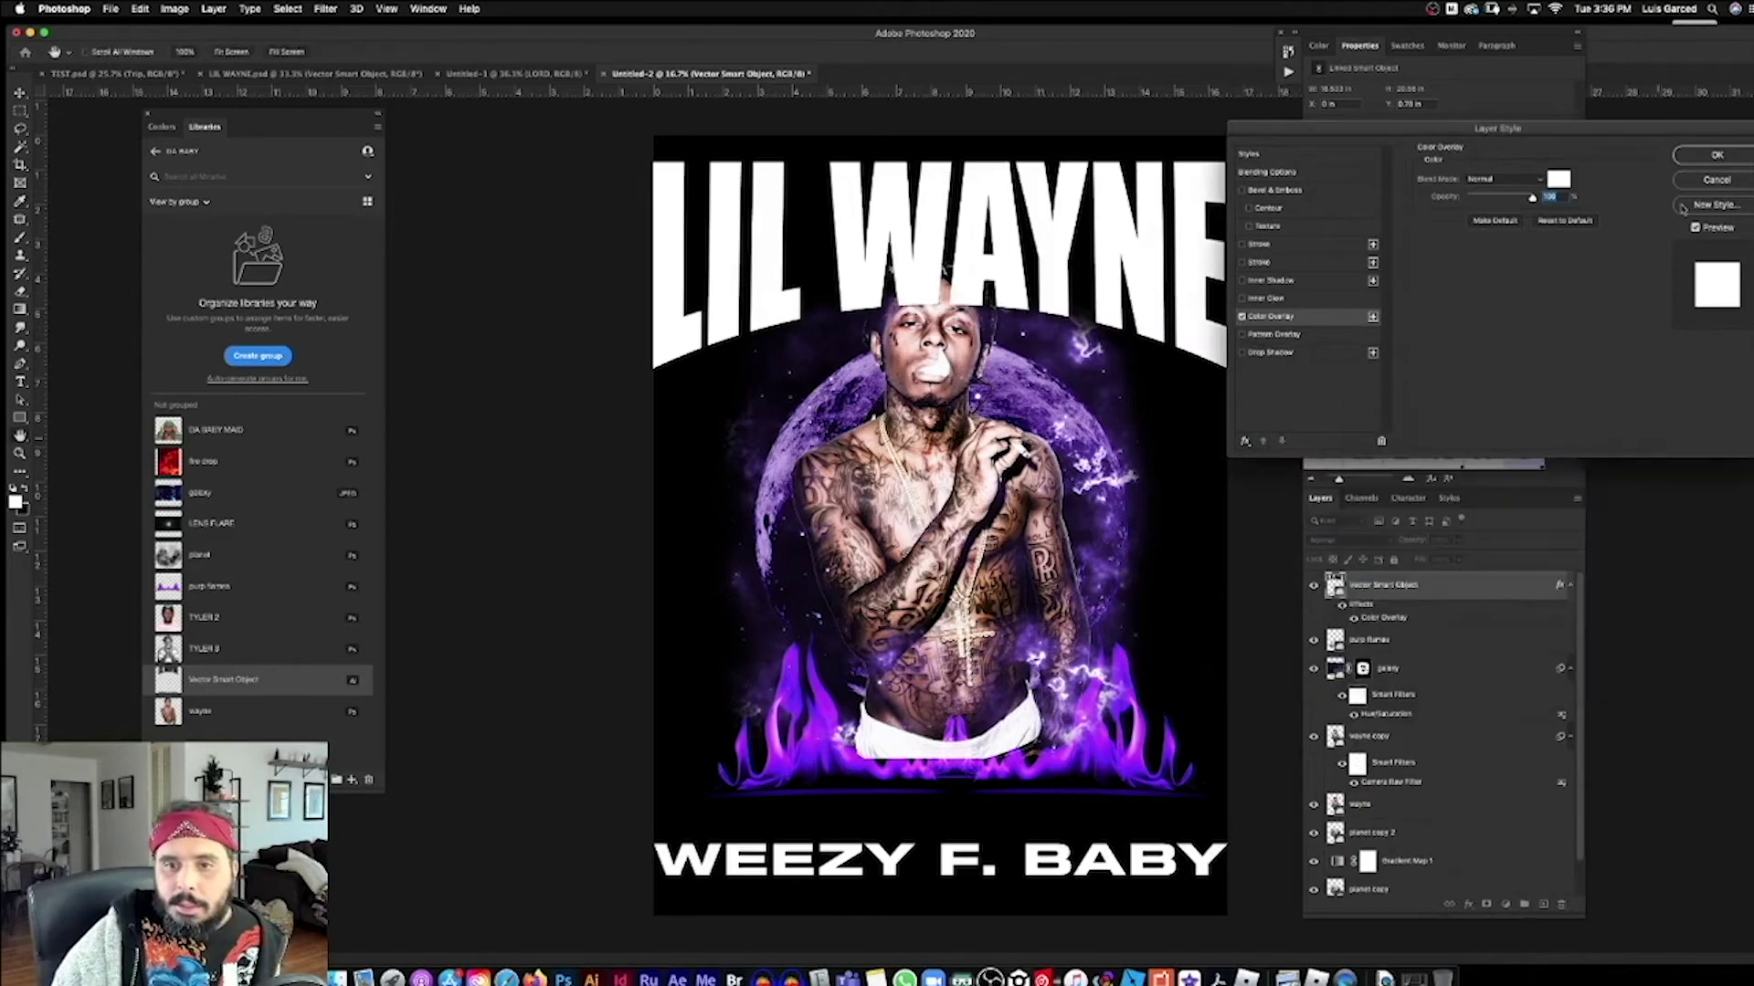
left_click(1716, 156)
Step: Scale the lettering down to leave margins inside the canvas, and move its layer directly above the Color Fill
key("v")
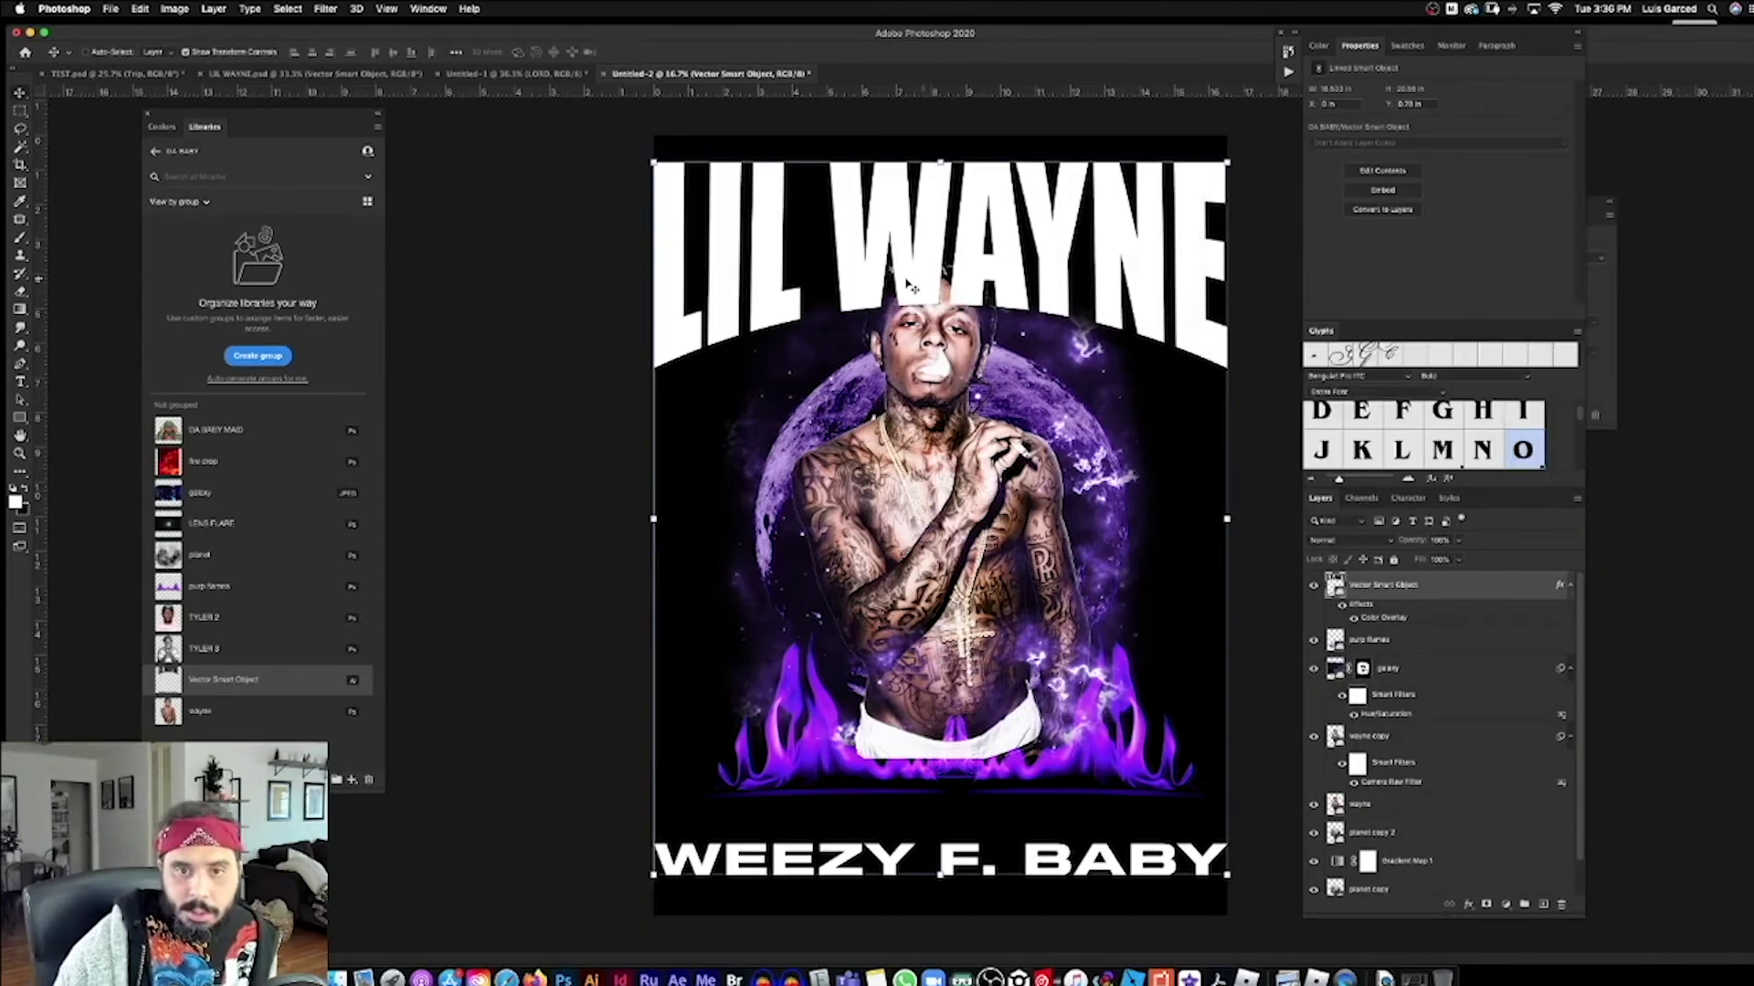
left_click_drag(1227, 161, 1202, 191)
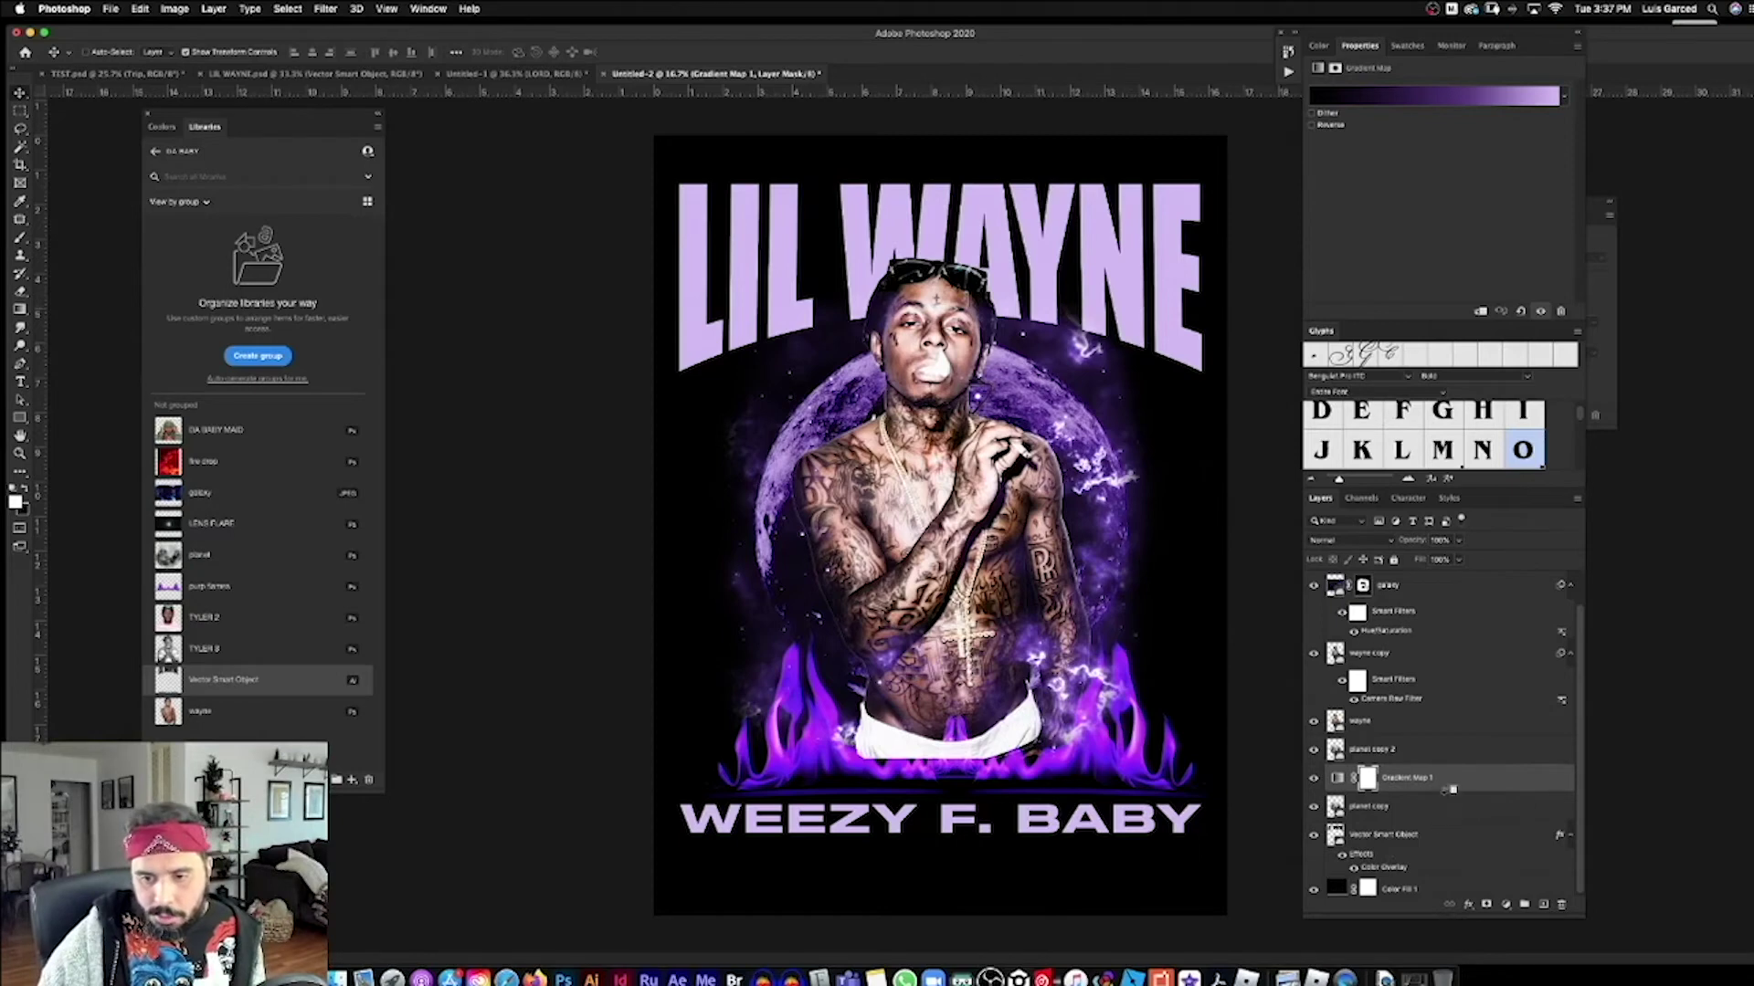
Step: Clip the Gradient Map to the planet copy layer so it does not tint the lettering
left_click(1443, 791, "alt")
key("super+z")
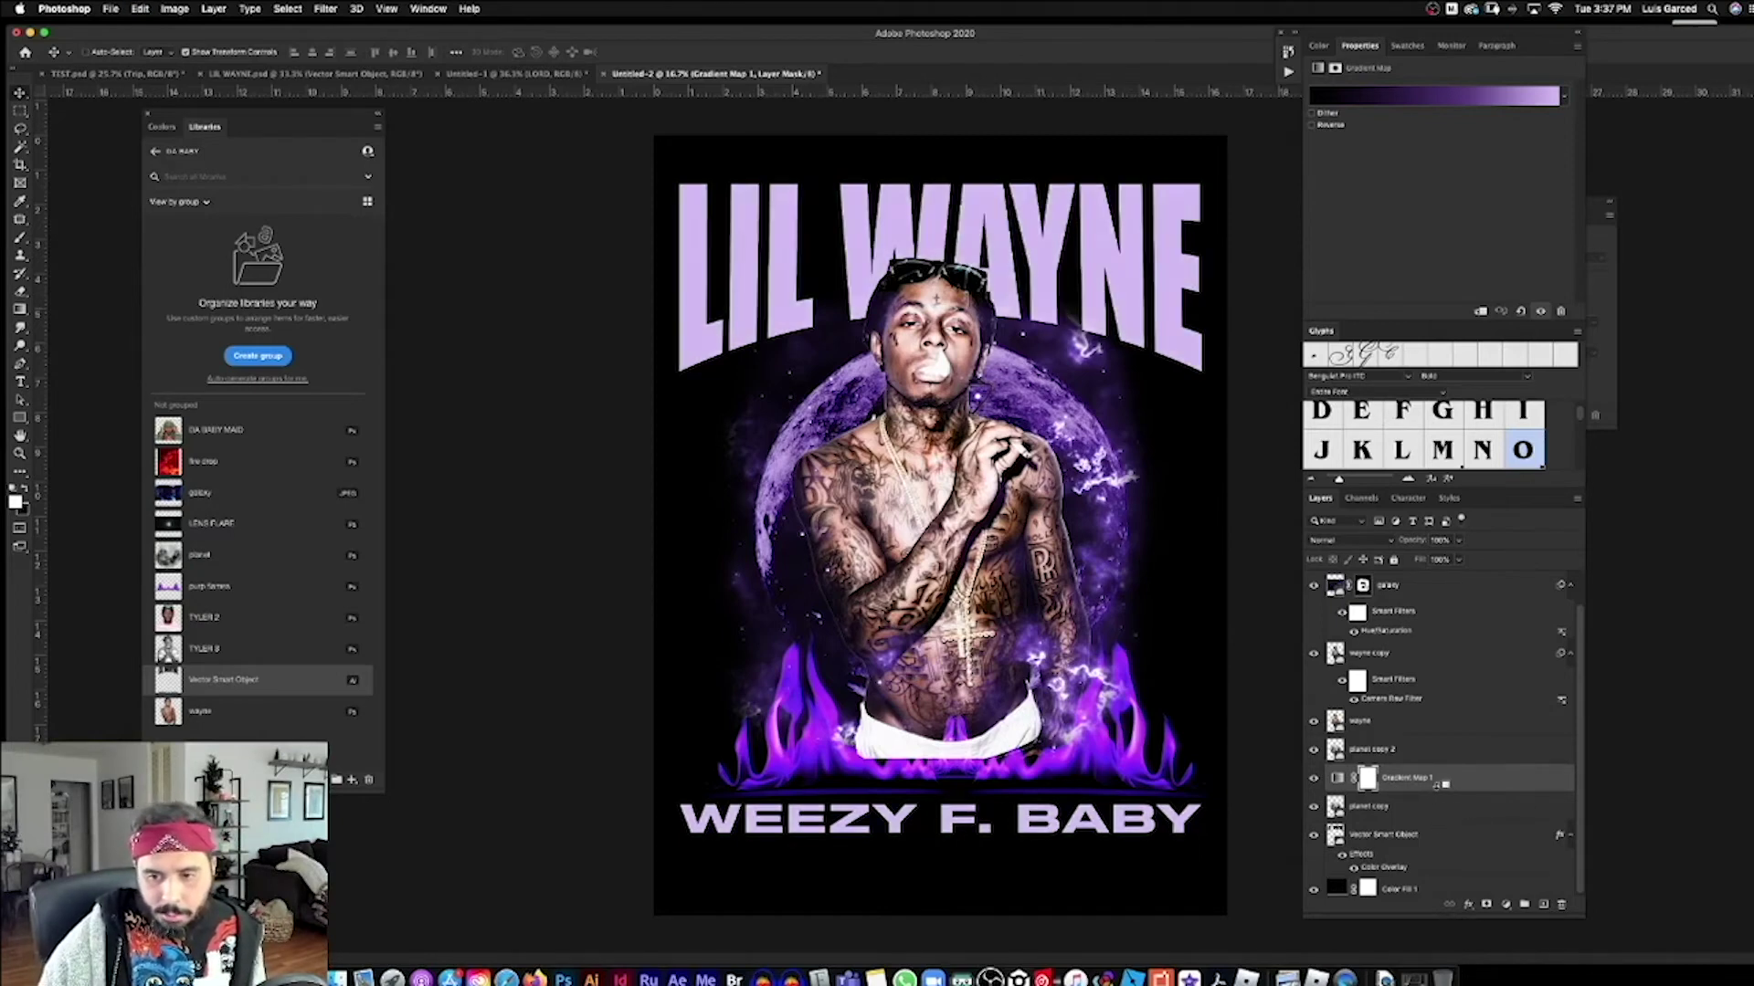
left_click_drag(1437, 784, 1444, 789, "alt")
key("super+z")
left_click(1444, 790, "alt")
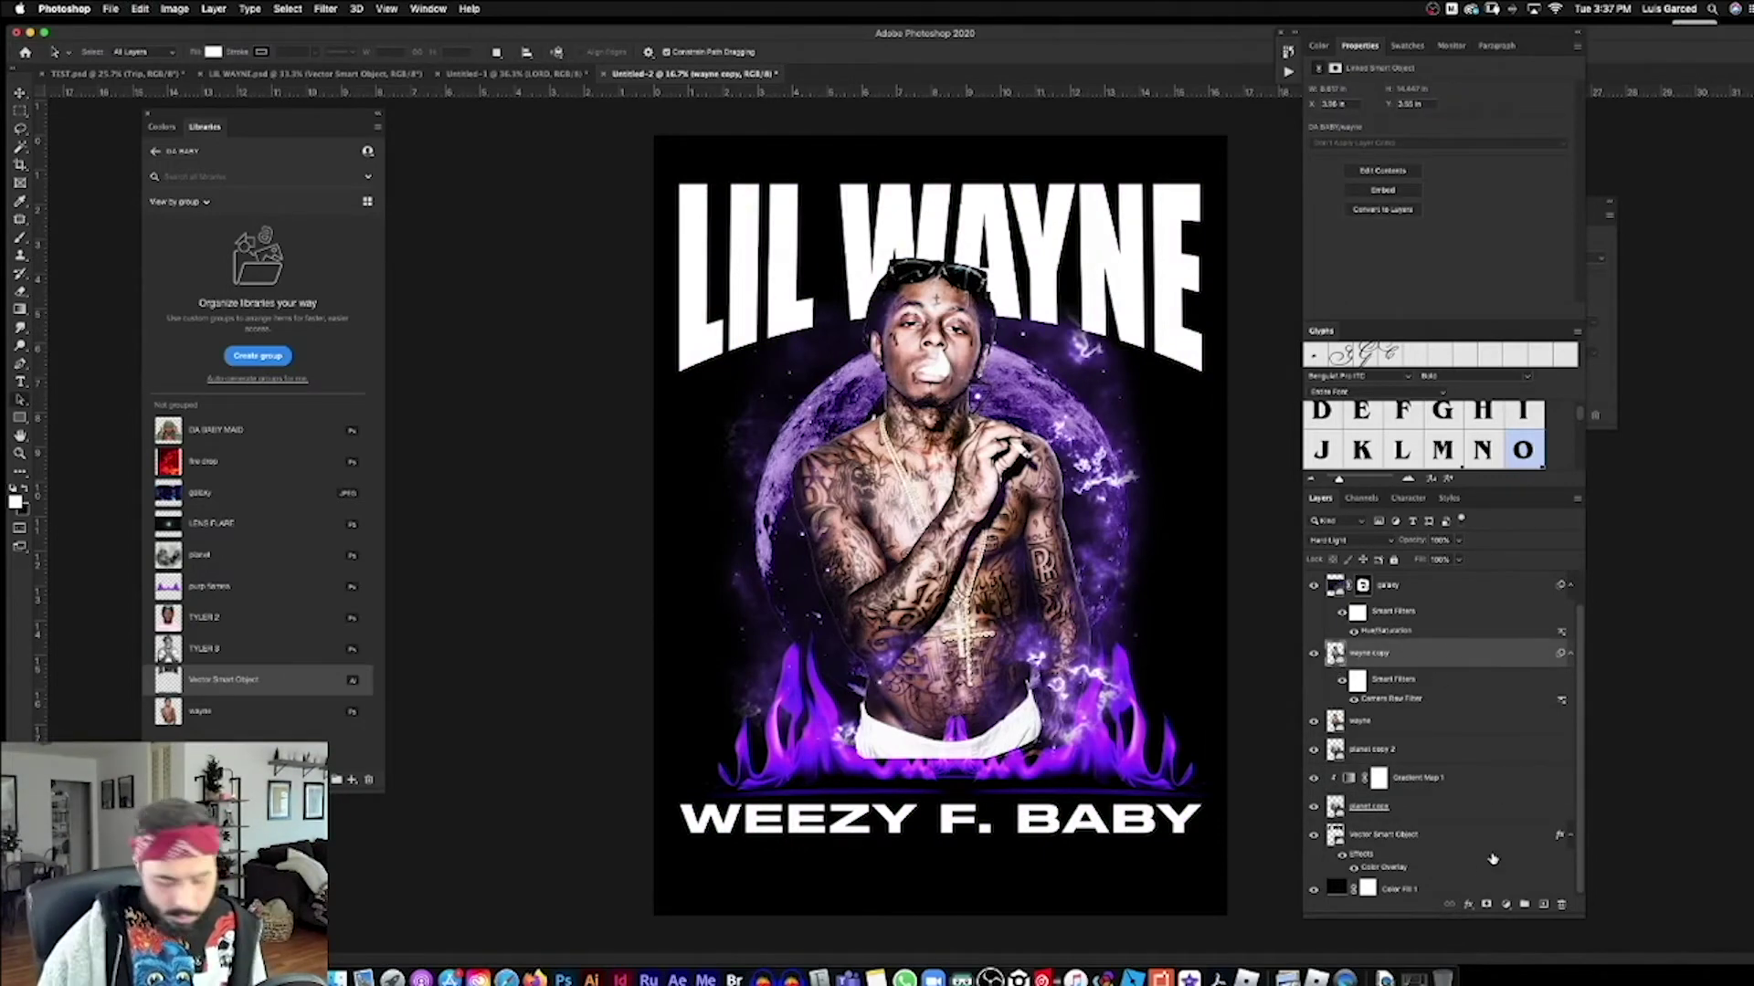
Step: Add a new layer above the wayne copy and clip it to that layer
key("super+shift+n")
key("Return")
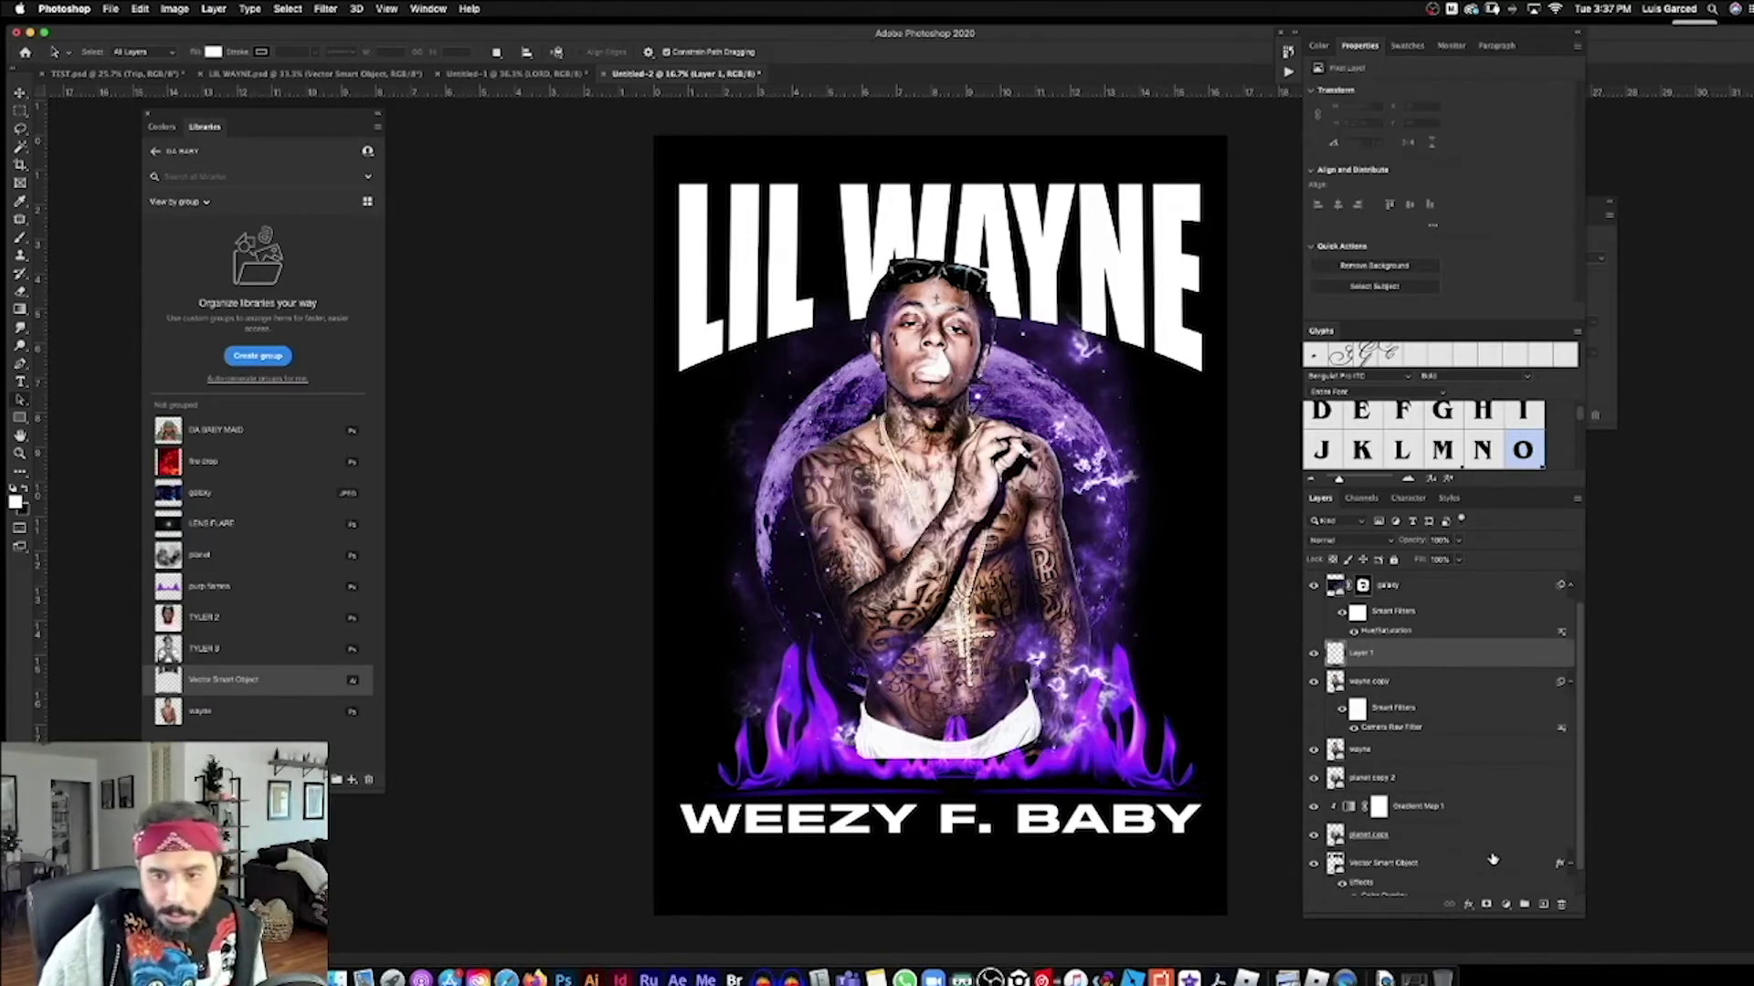
left_click_drag(1447, 678, 1454, 661)
left_click(1458, 665, "alt")
Step: Sample a light purple from the planet as the foreground color and set the clipped layer to Soft Light
key("i")
left_click(1106, 399)
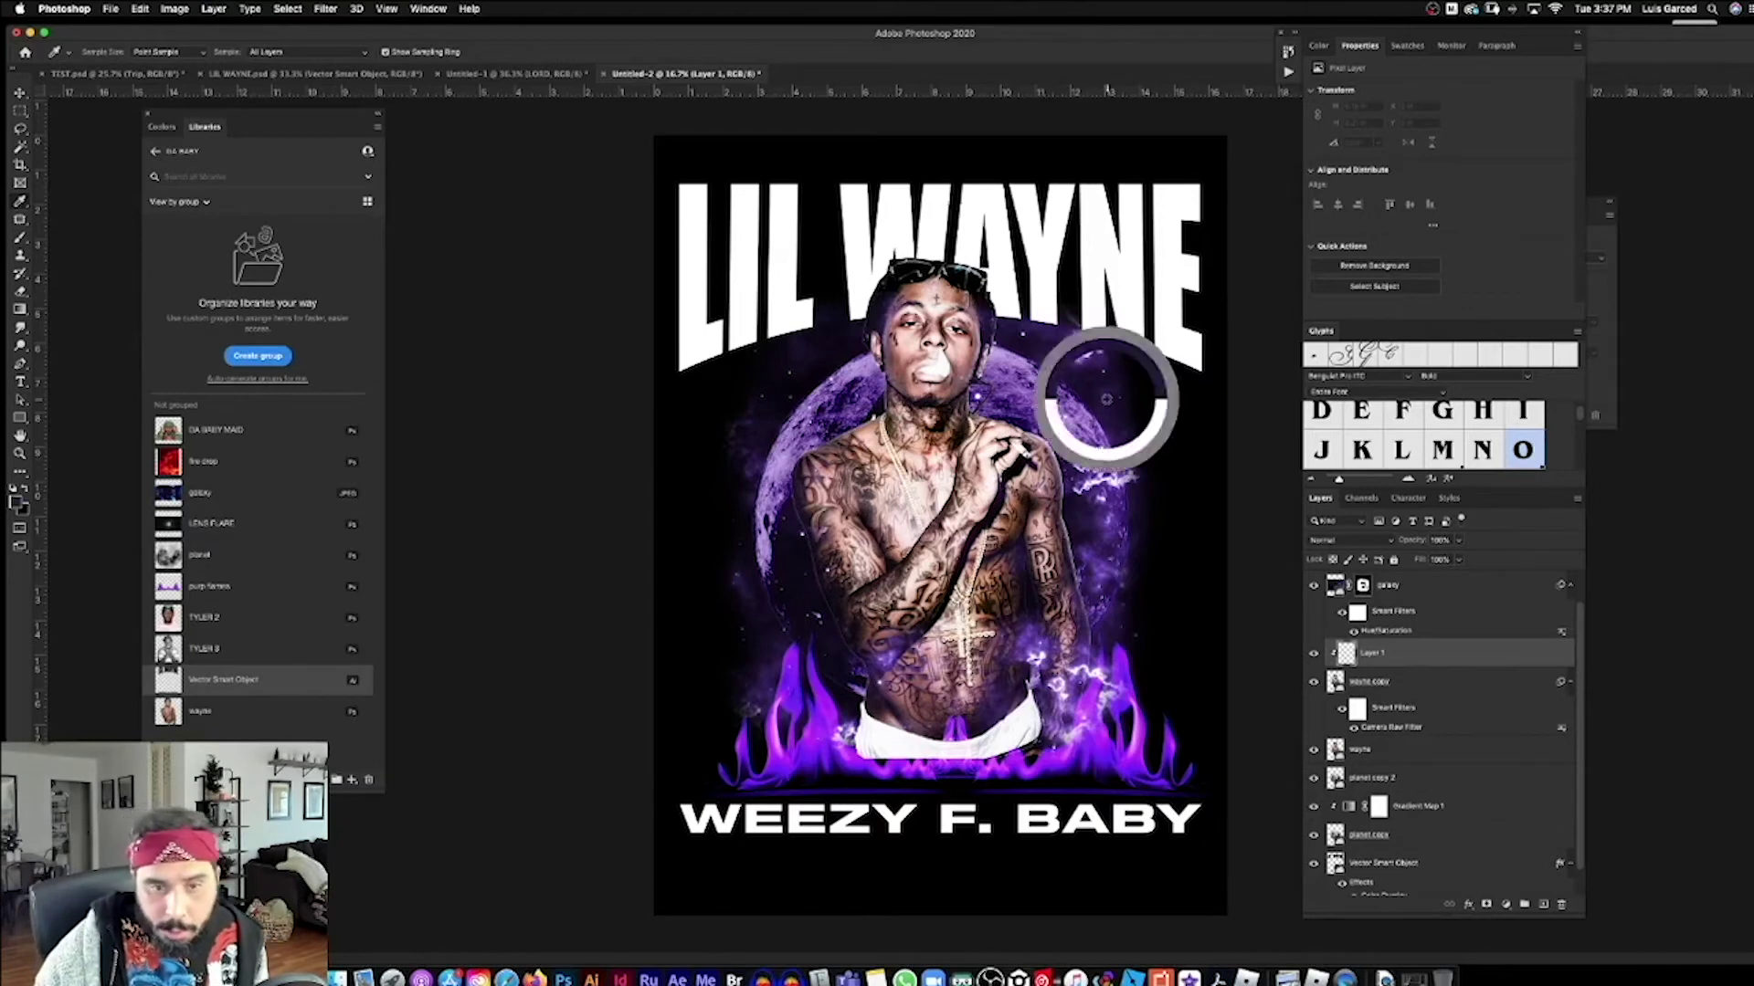
left_click(1010, 362)
key("shift+alt+f")
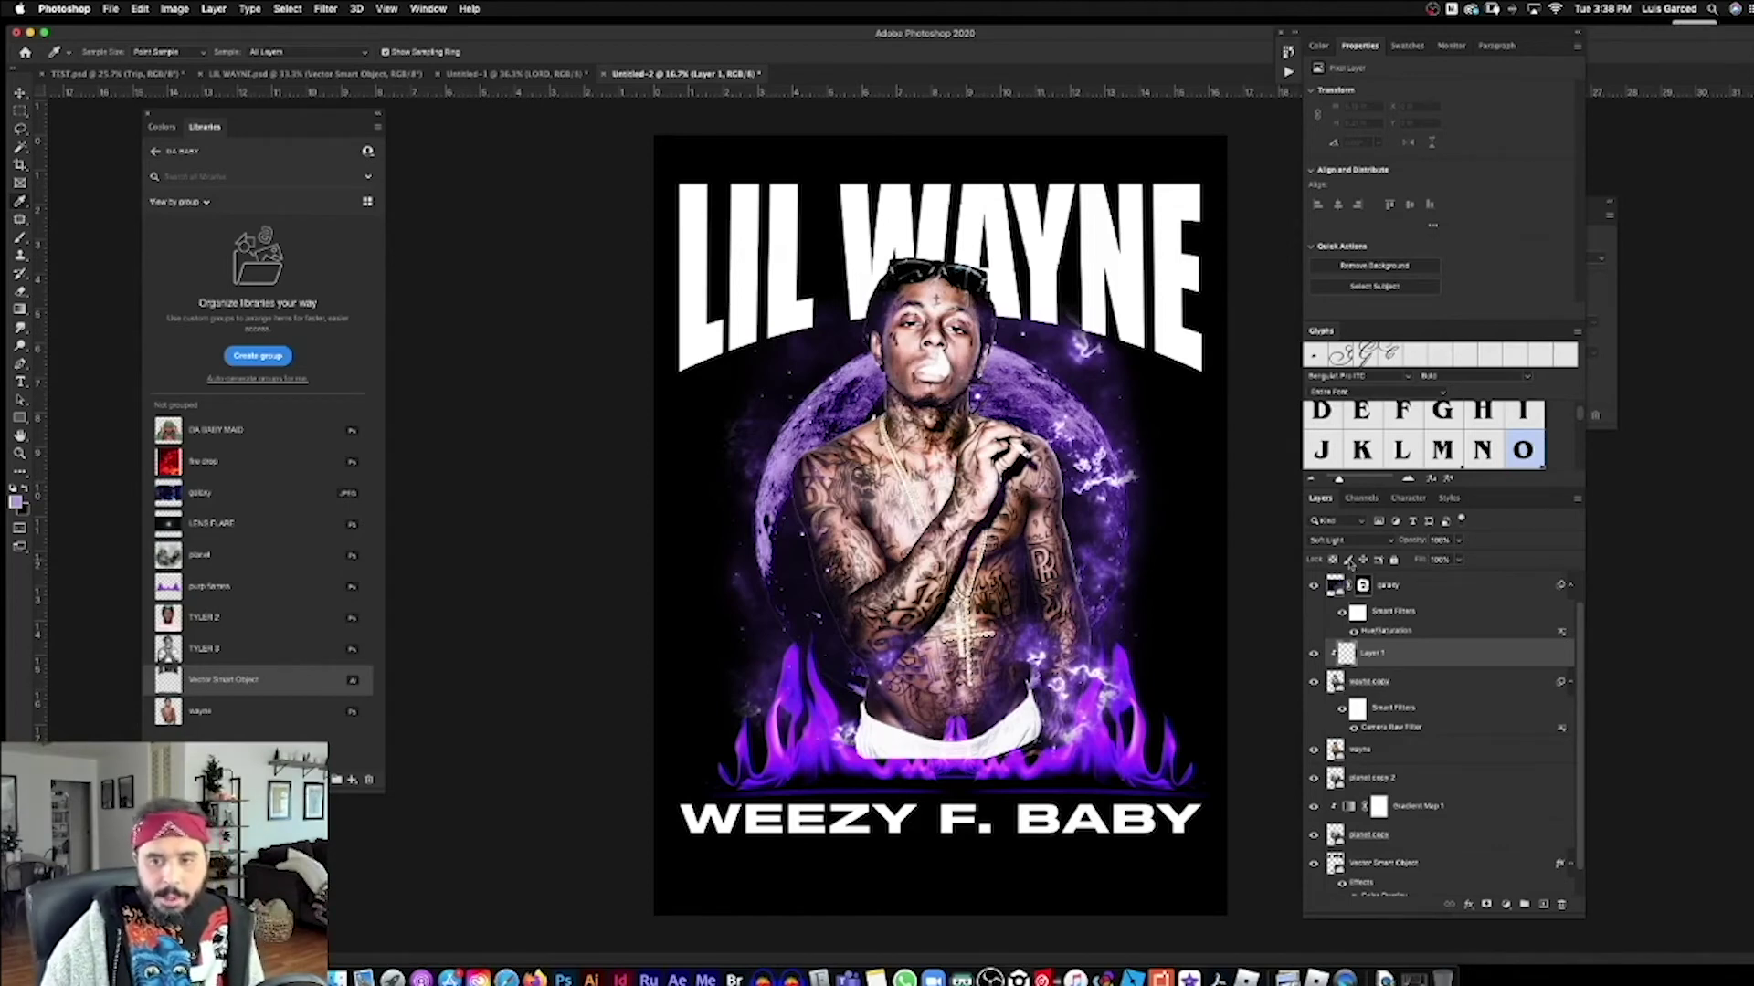
Step: Brush the light purple over the figure's shoulders, chest, arms, face and waist on the clipped layer
key("b")
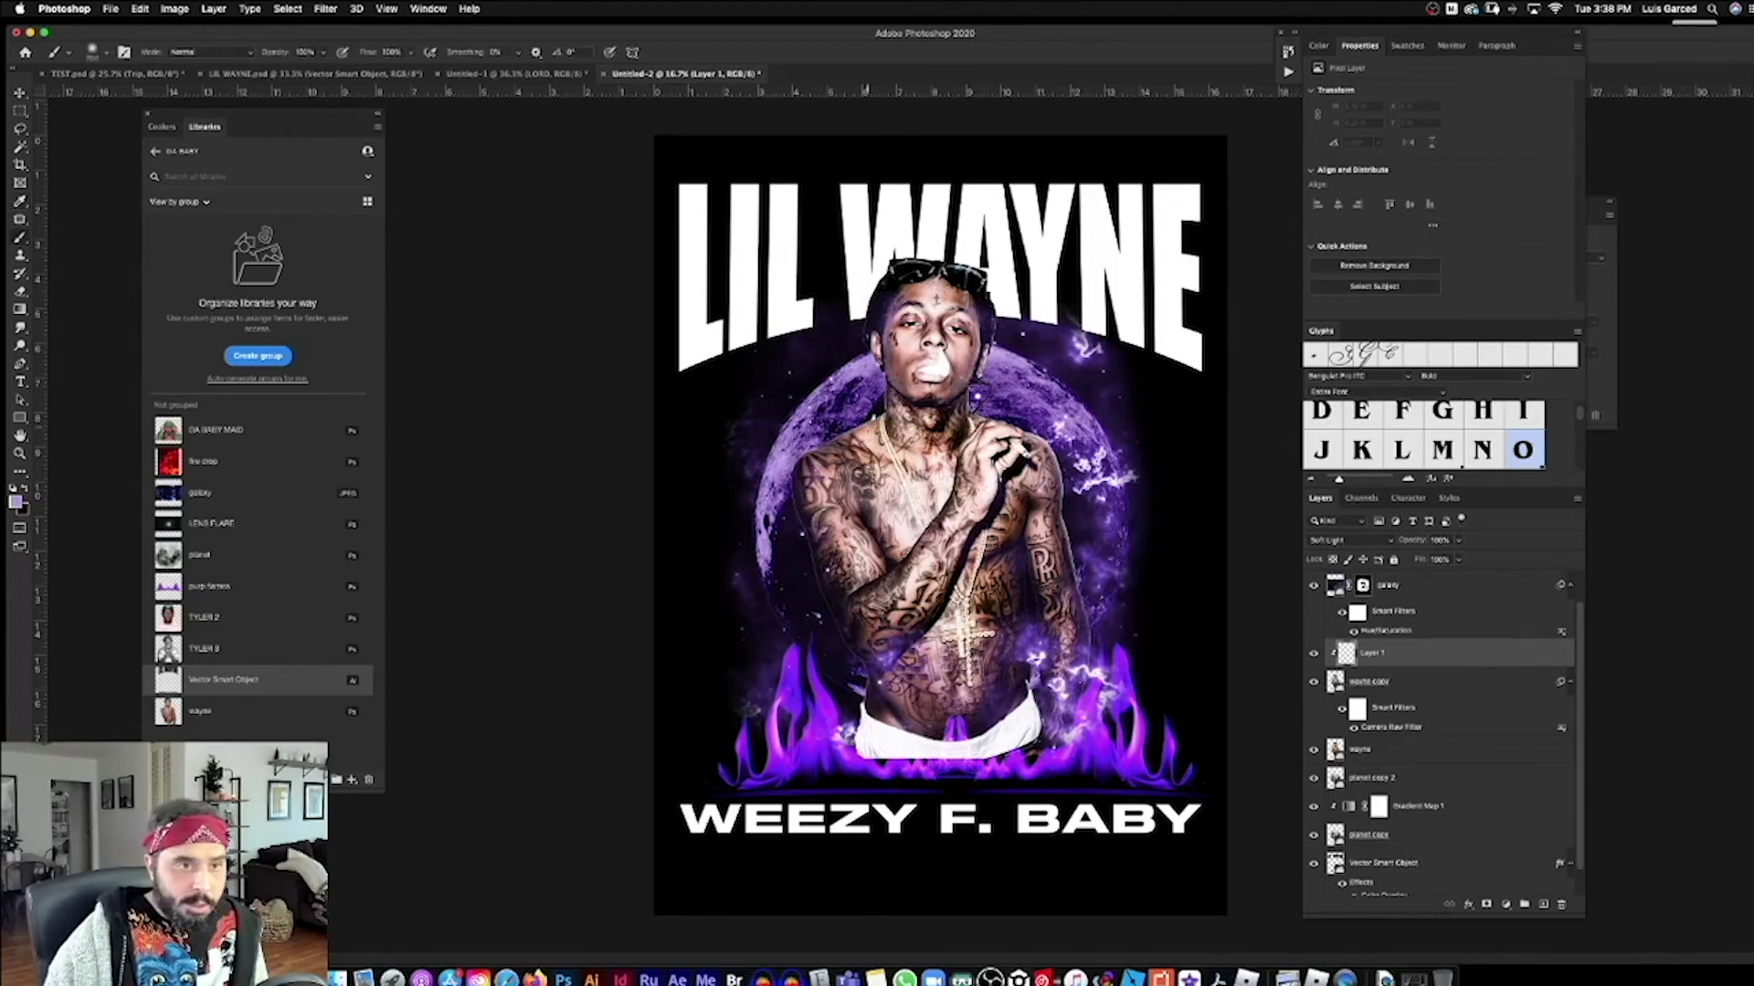
left_click(823, 454)
left_click(882, 419)
left_click(801, 544)
left_click(888, 594)
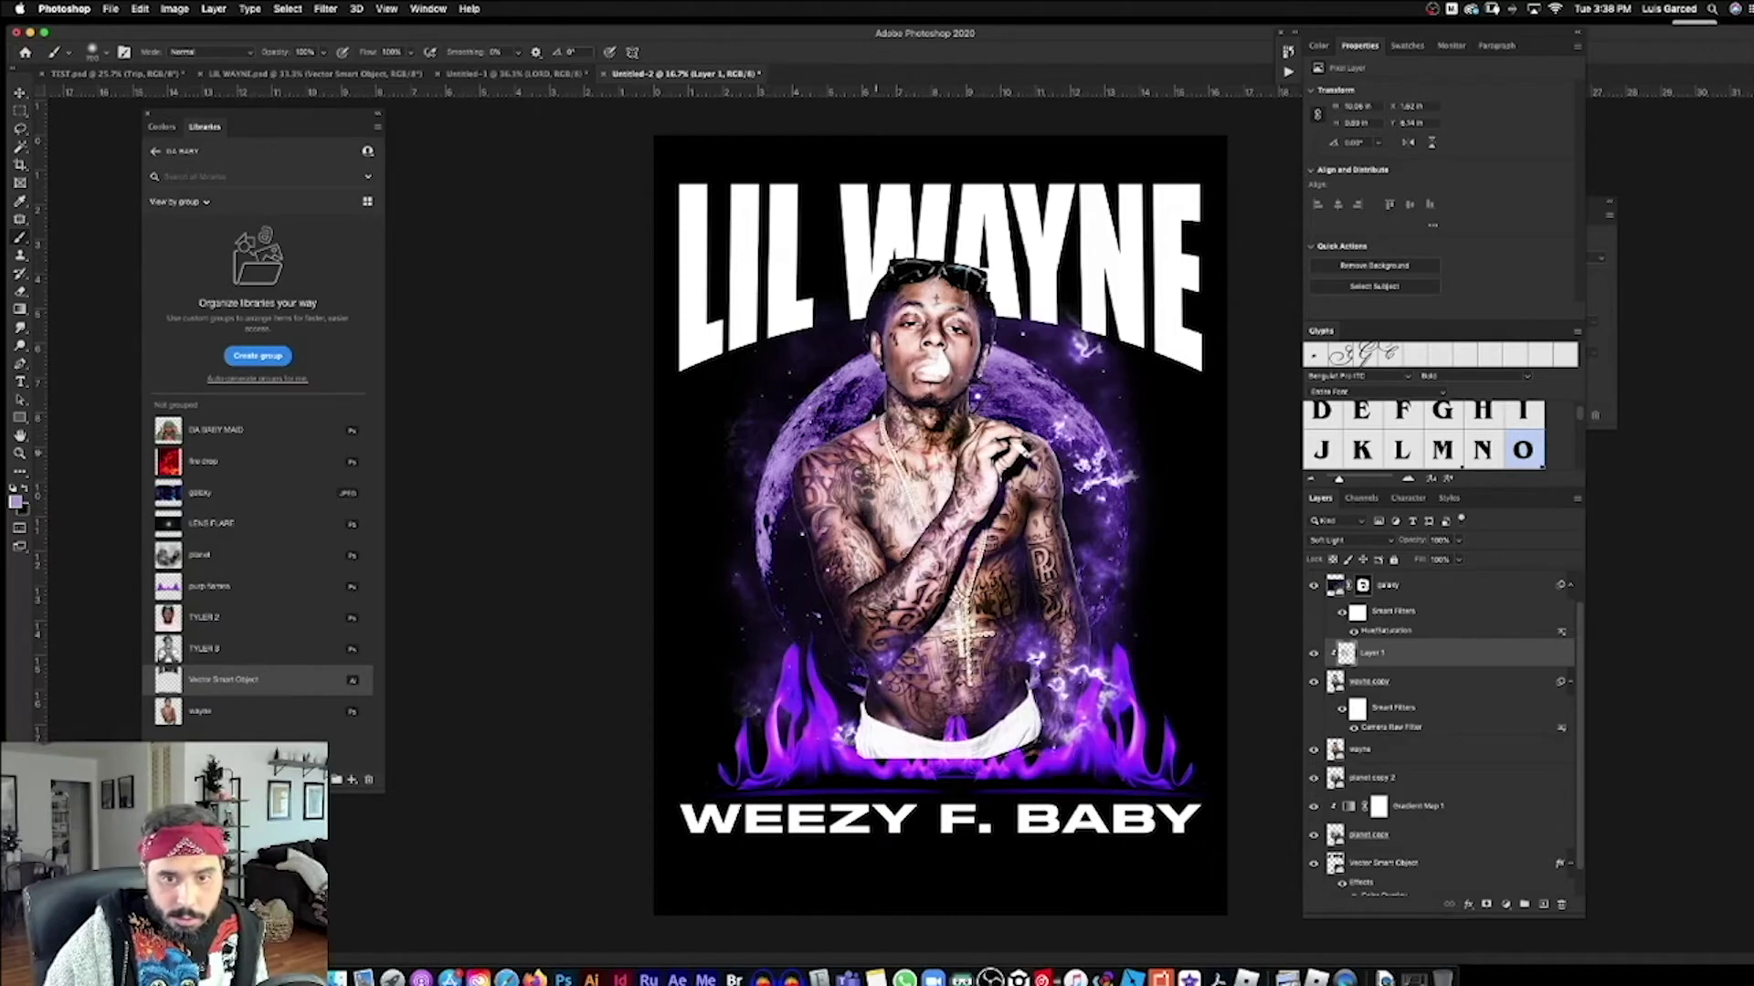
left_click(896, 336)
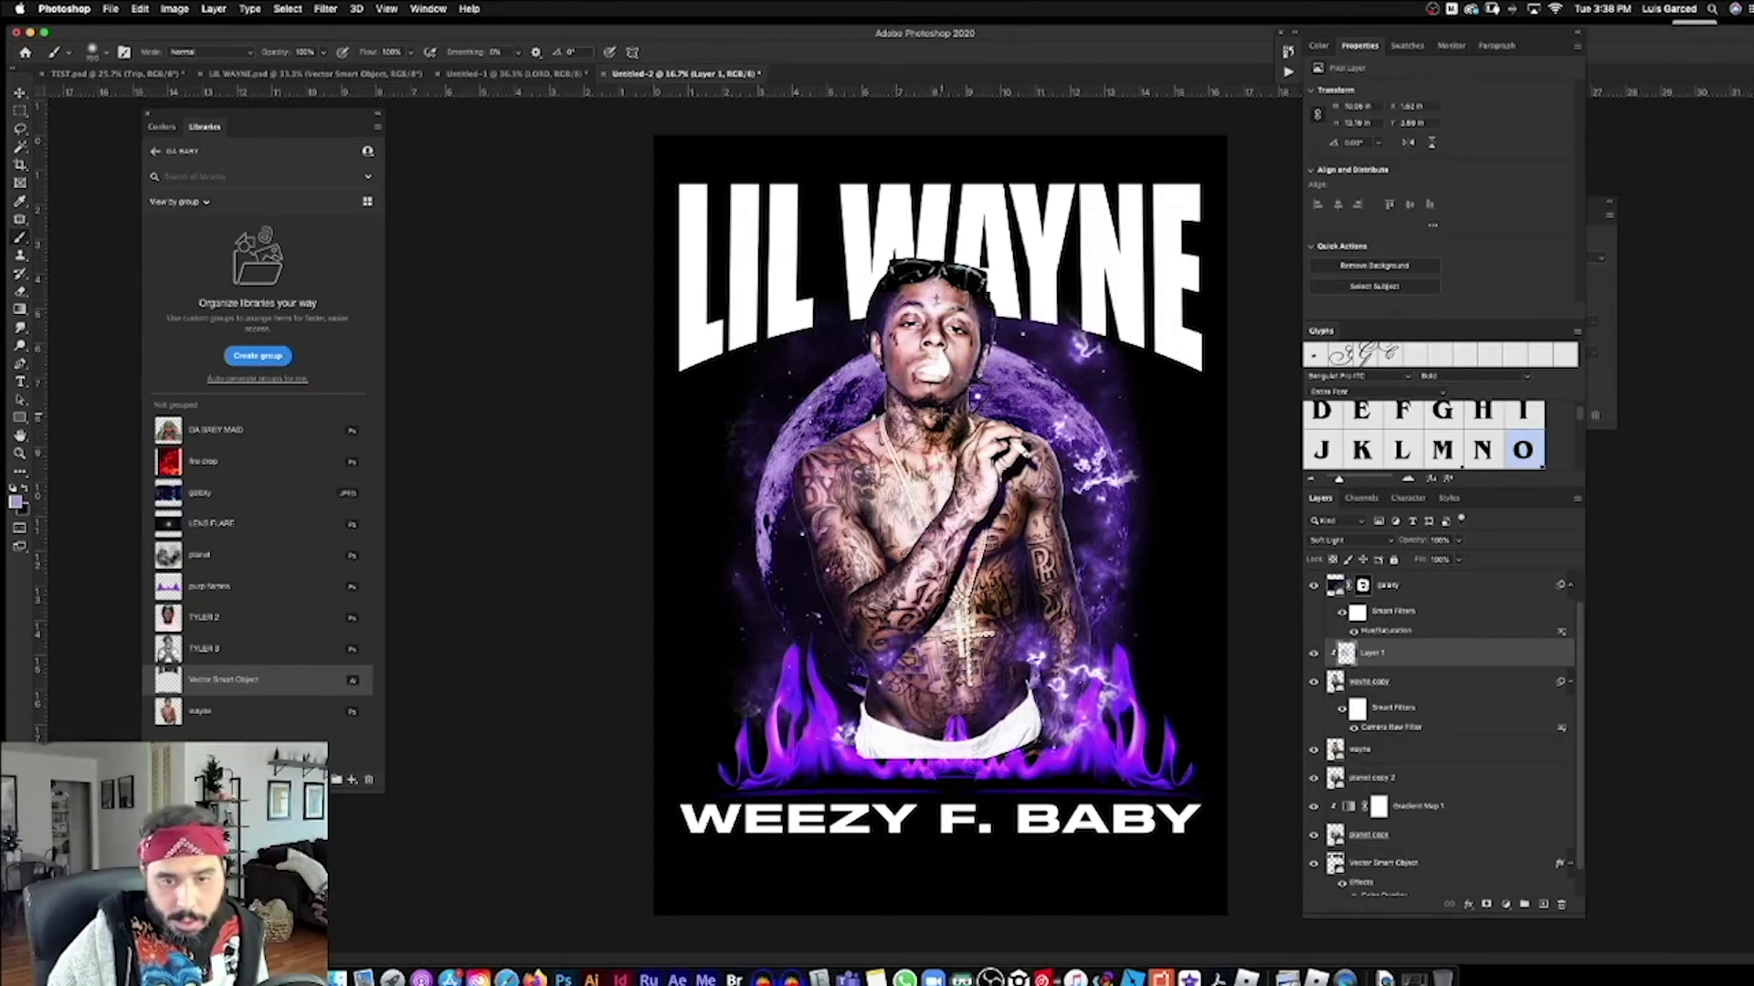
left_click(945, 727)
left_click(1051, 554)
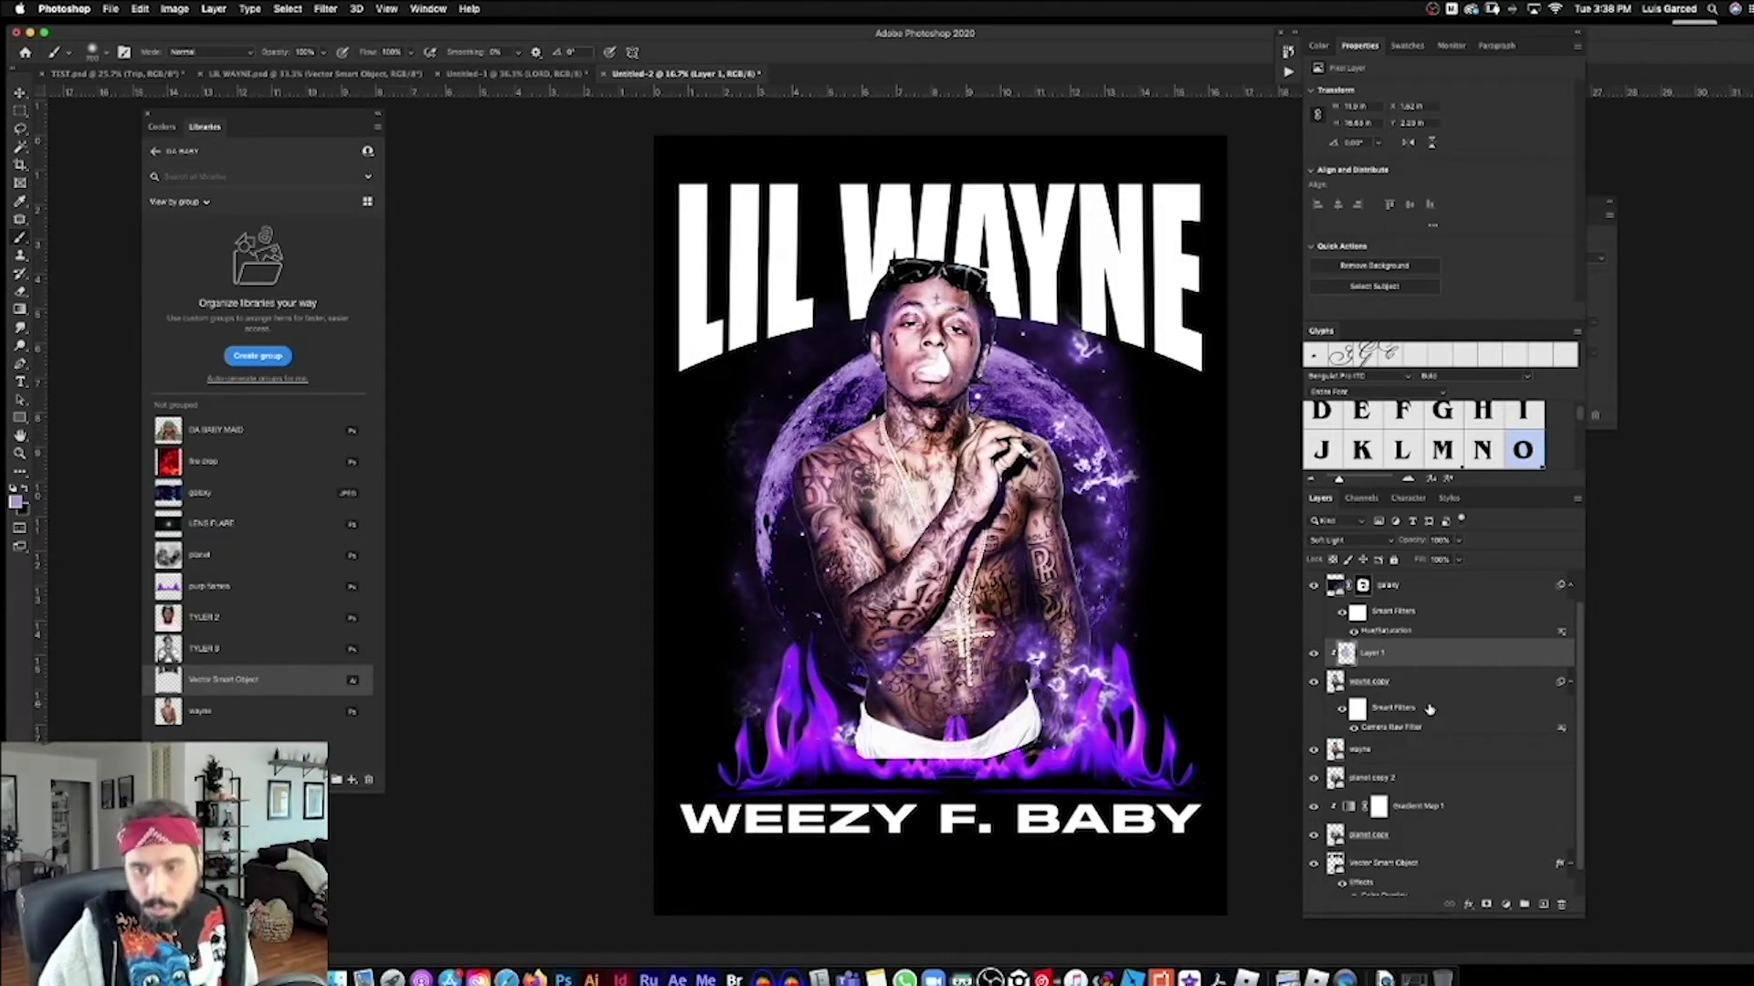
Step: Add an Overlay Inner Glow to the wayne copy layer and increase the glow's size
left_click(1338, 685)
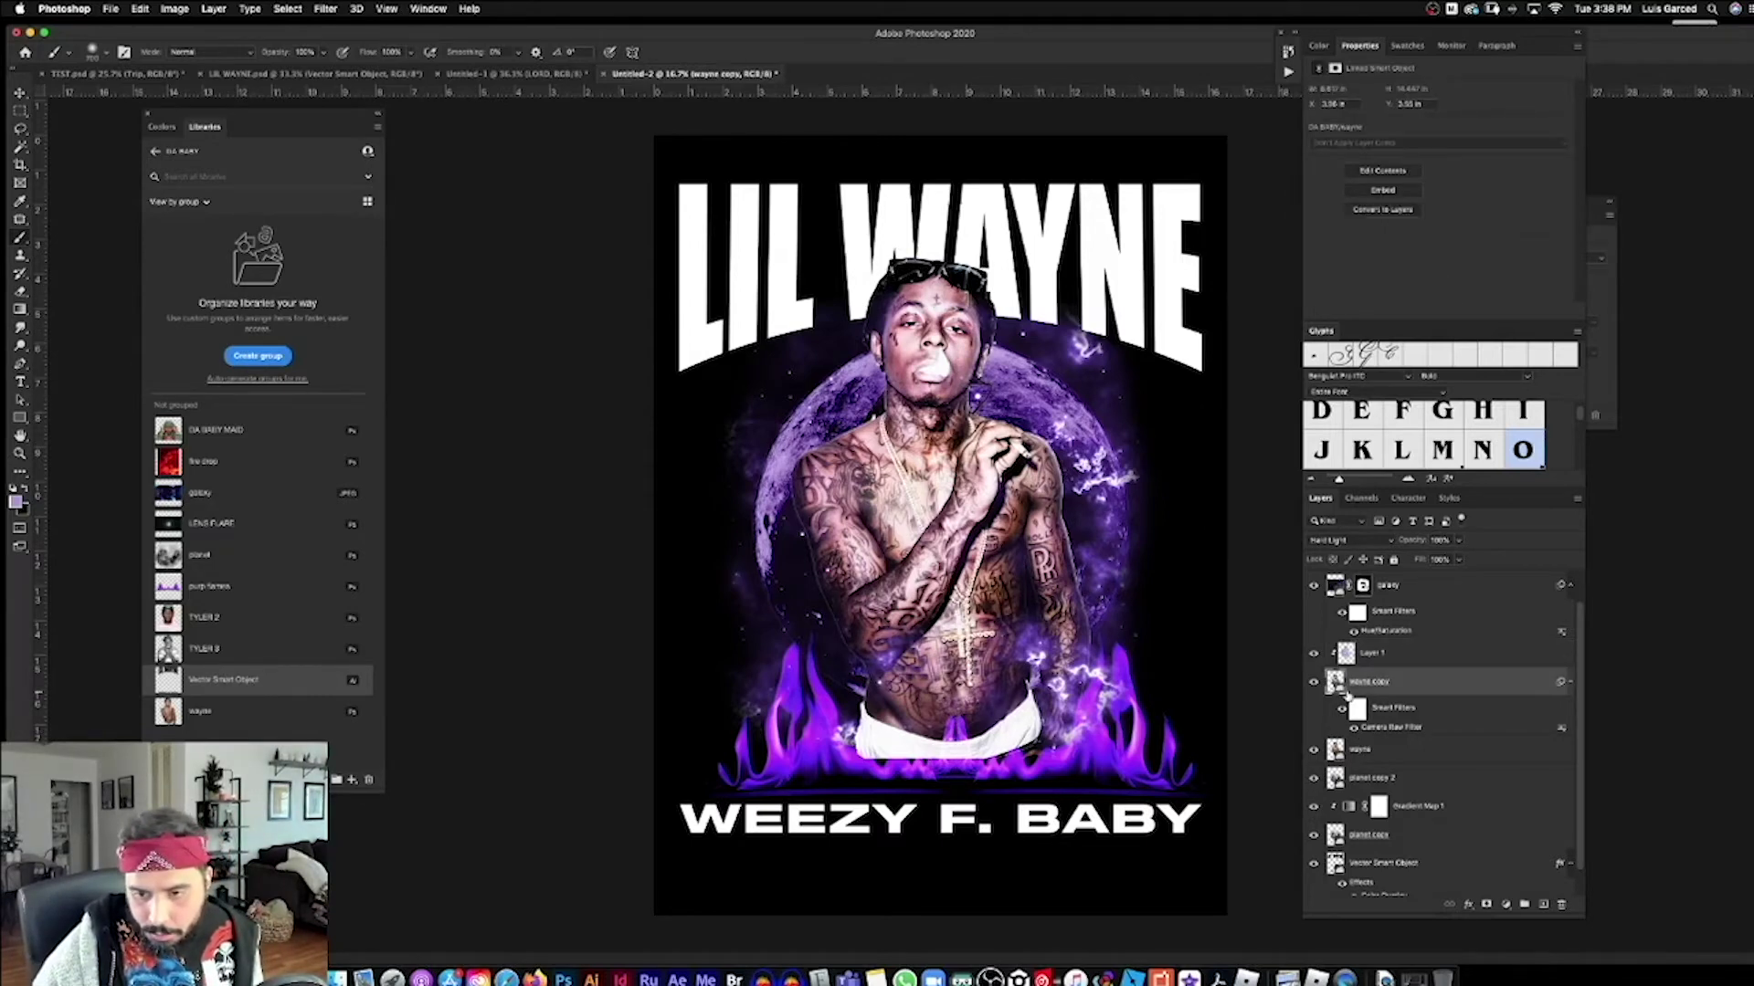
right_click(1341, 678)
left_click(1381, 677)
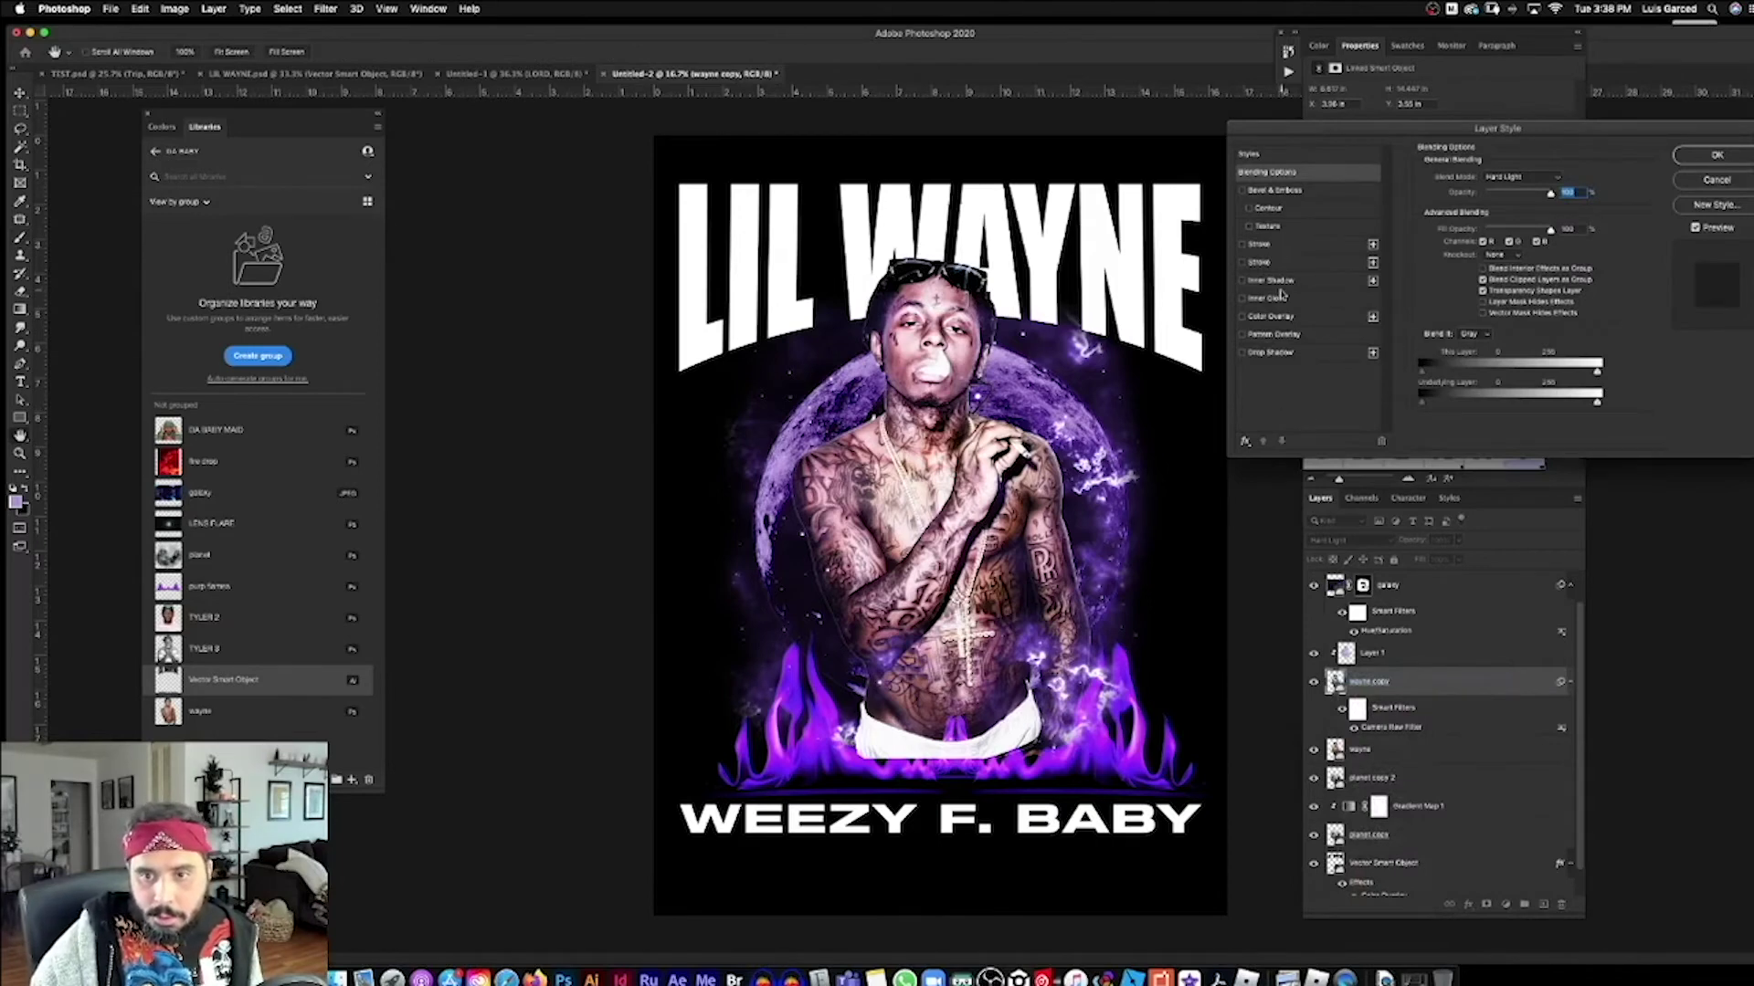
left_click(1267, 298)
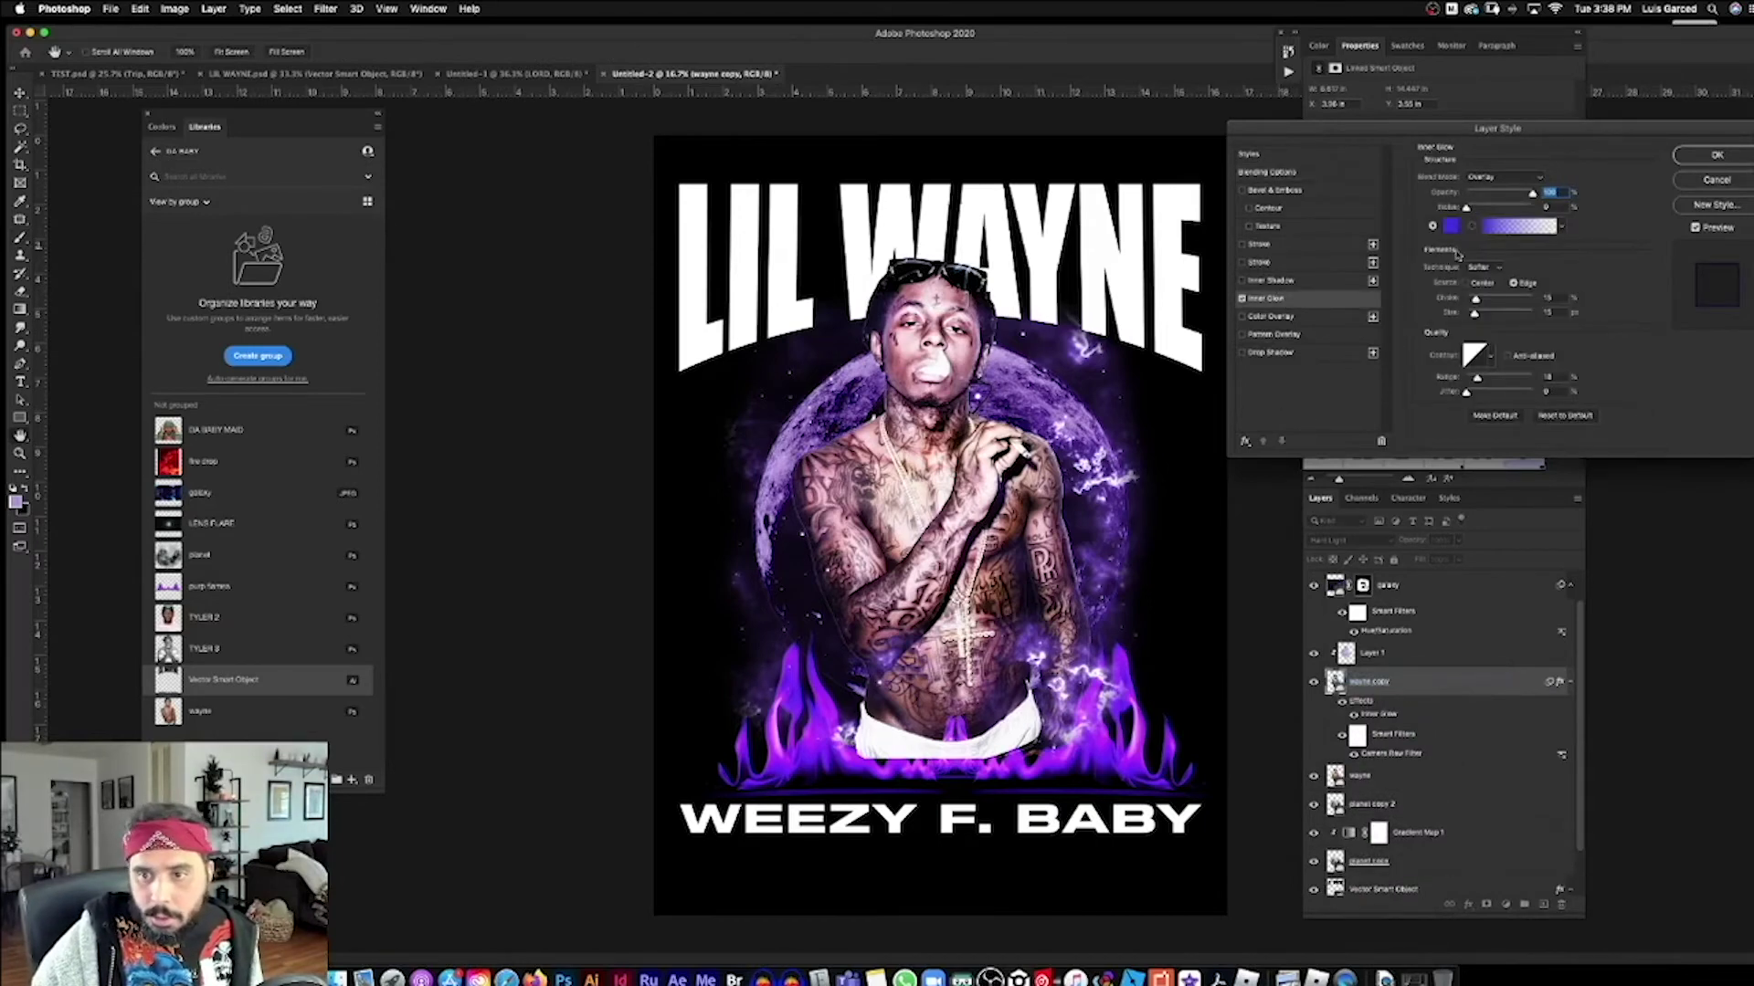
left_click(1479, 313)
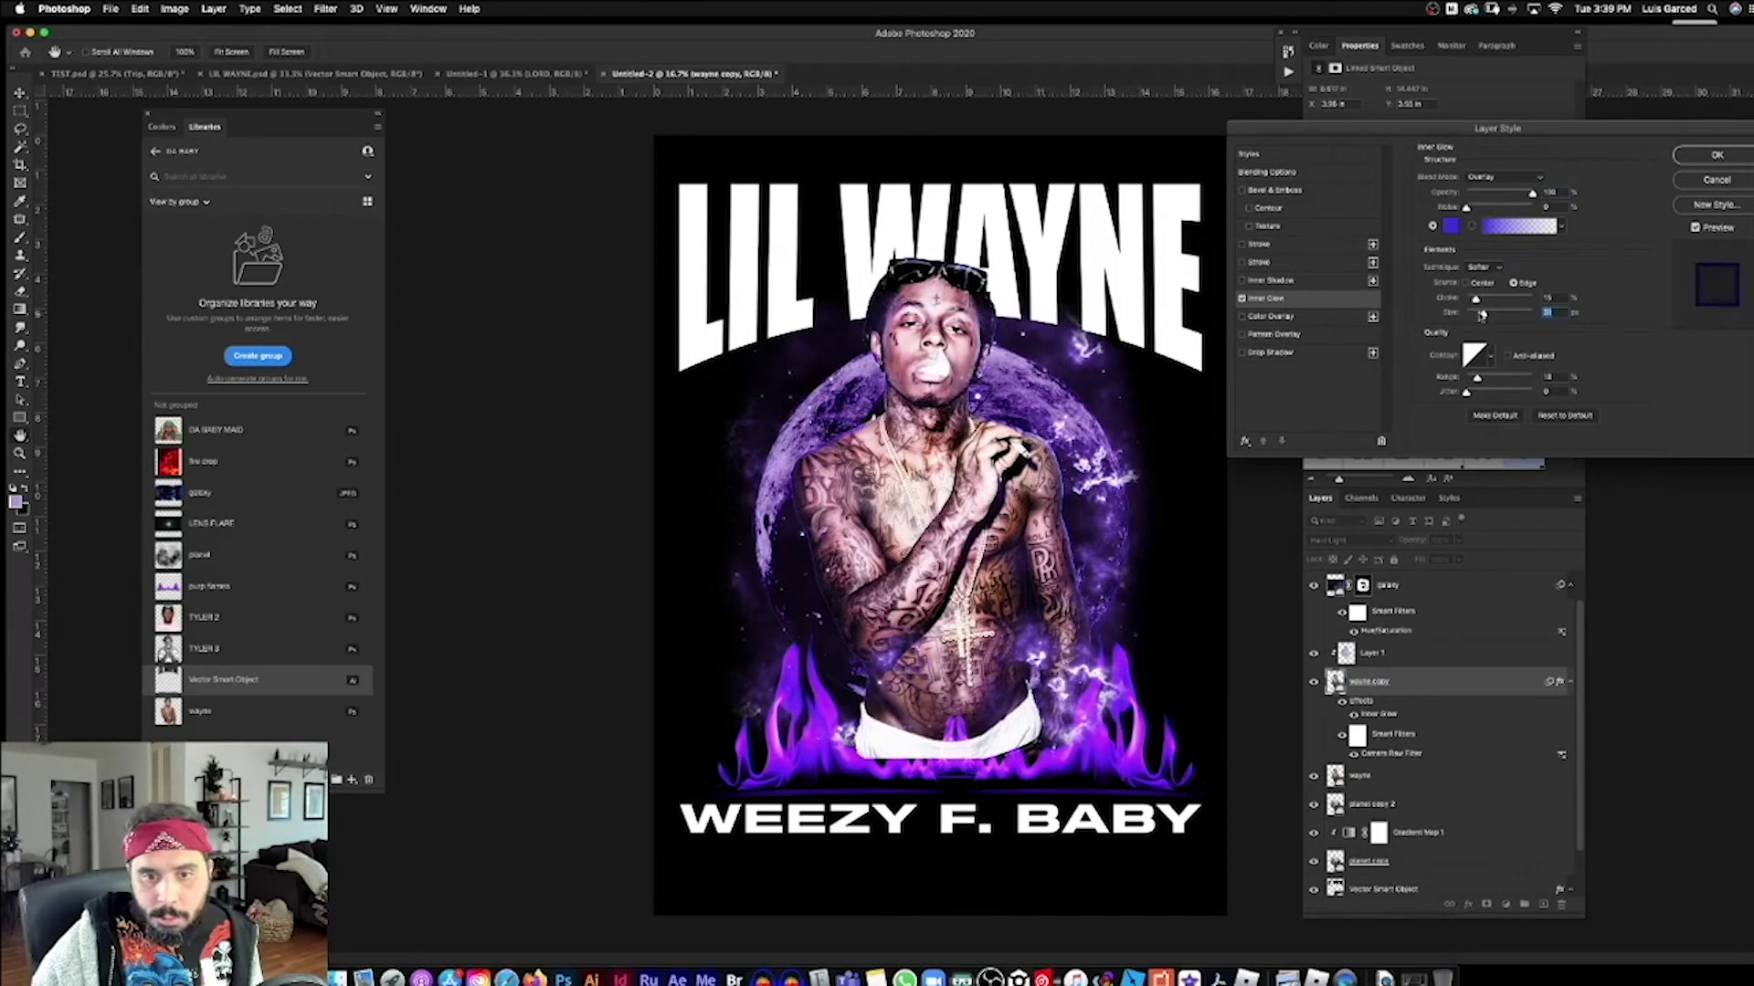
Step: Set the wayne copy layer's Inner Glow color to white, lower its opacity slightly and apply the effect
left_click(1454, 228)
left_click(1387, 463)
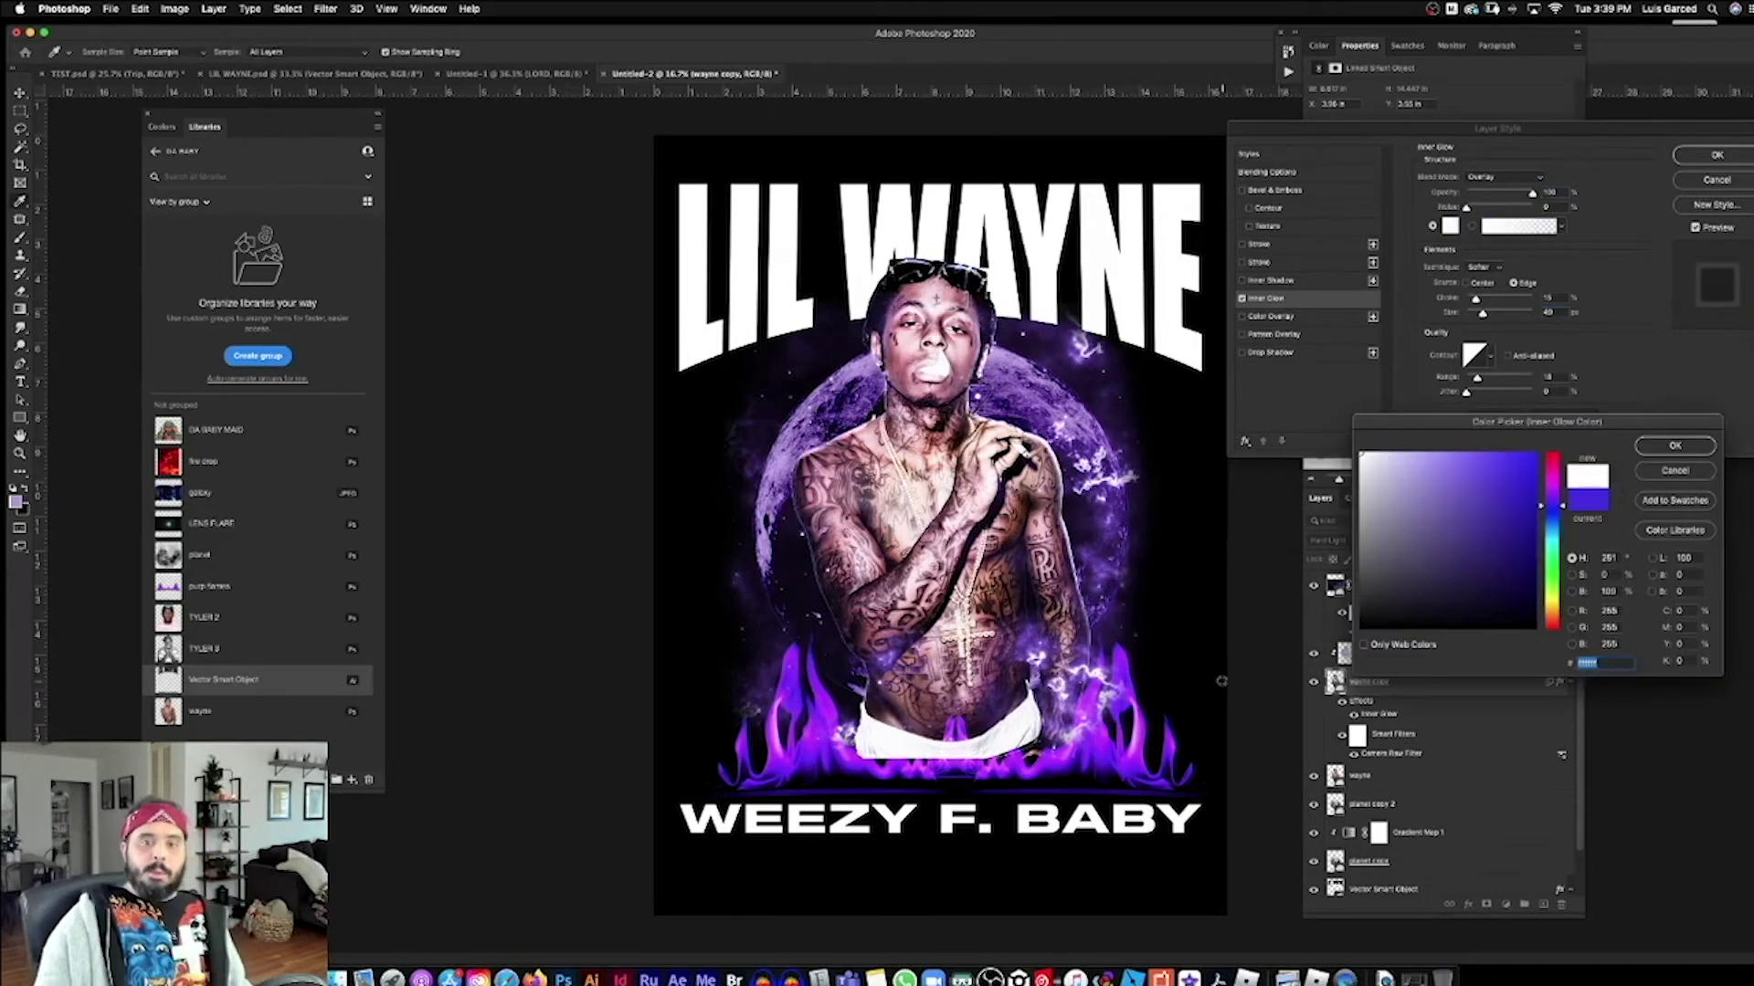
left_click(1695, 445)
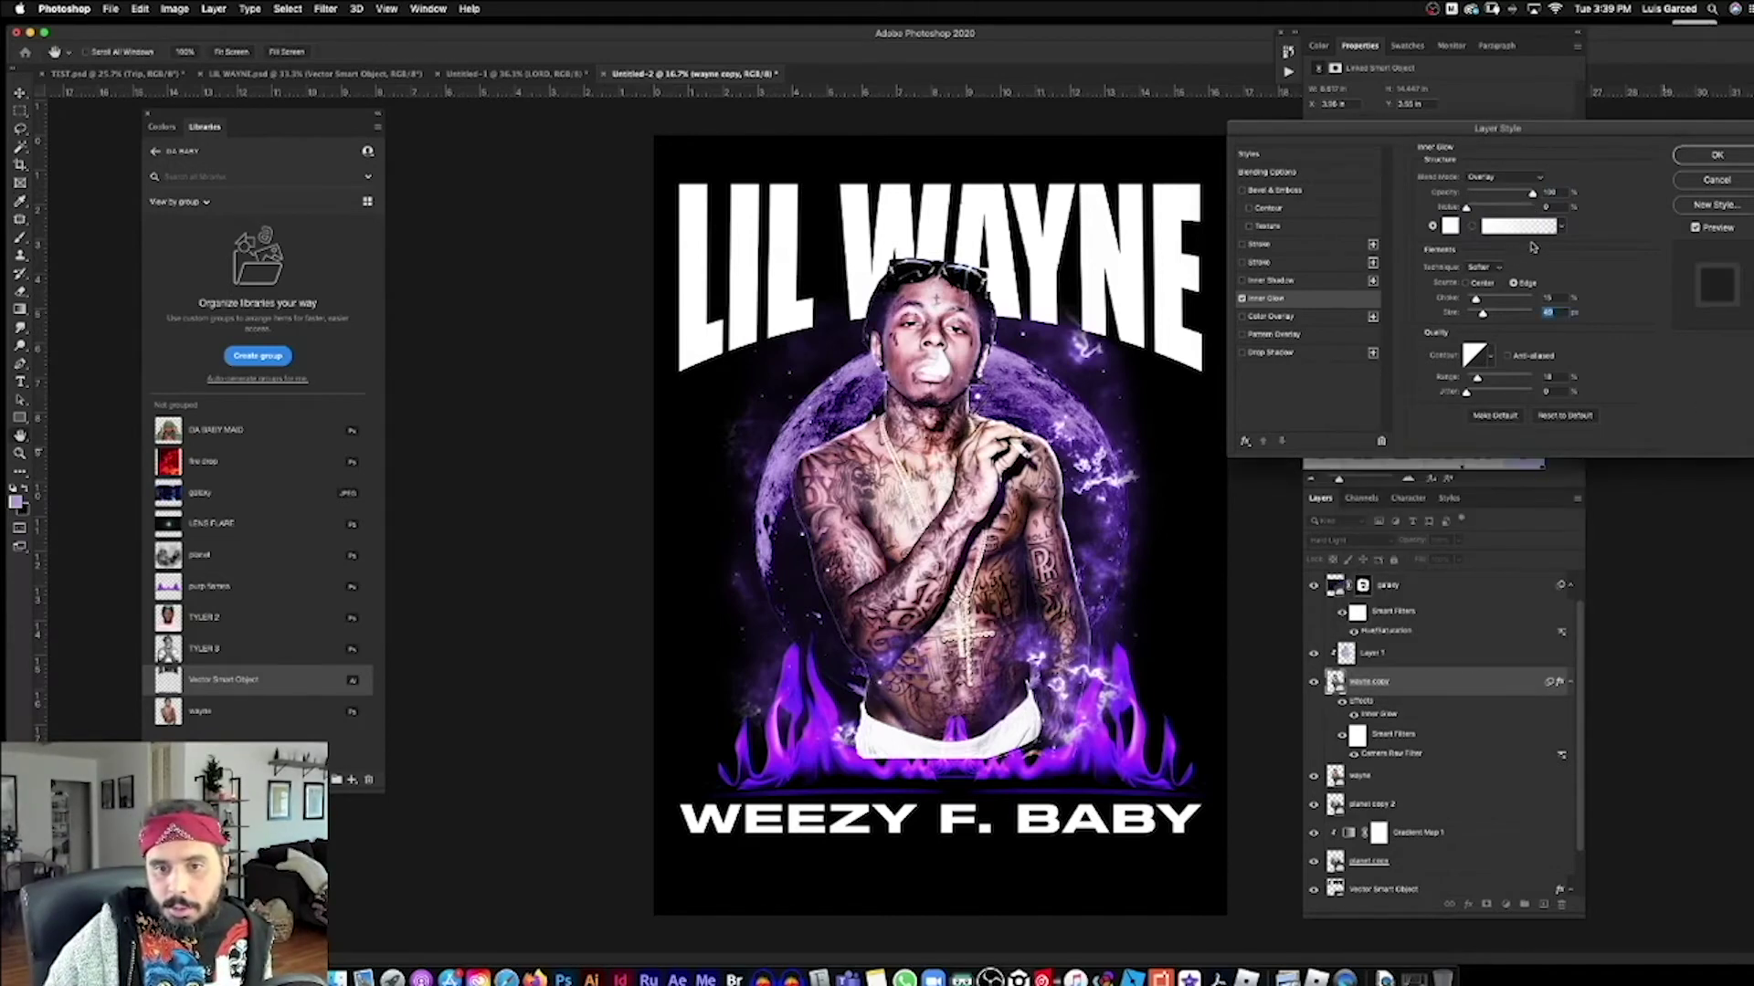
left_click_drag(1533, 194, 1517, 197)
key("Return")
Step: Apply the green-and-black patterned style from the Acid Trip Text Styles to the Vector Smart Object lettering layer
key("z")
mouse_move(1074, 303)
left_mouse_down()
mouse_move(1112, 305)
mouse_move(1085, 324)
left_mouse_up()
key("v")
right_click(1132, 248)
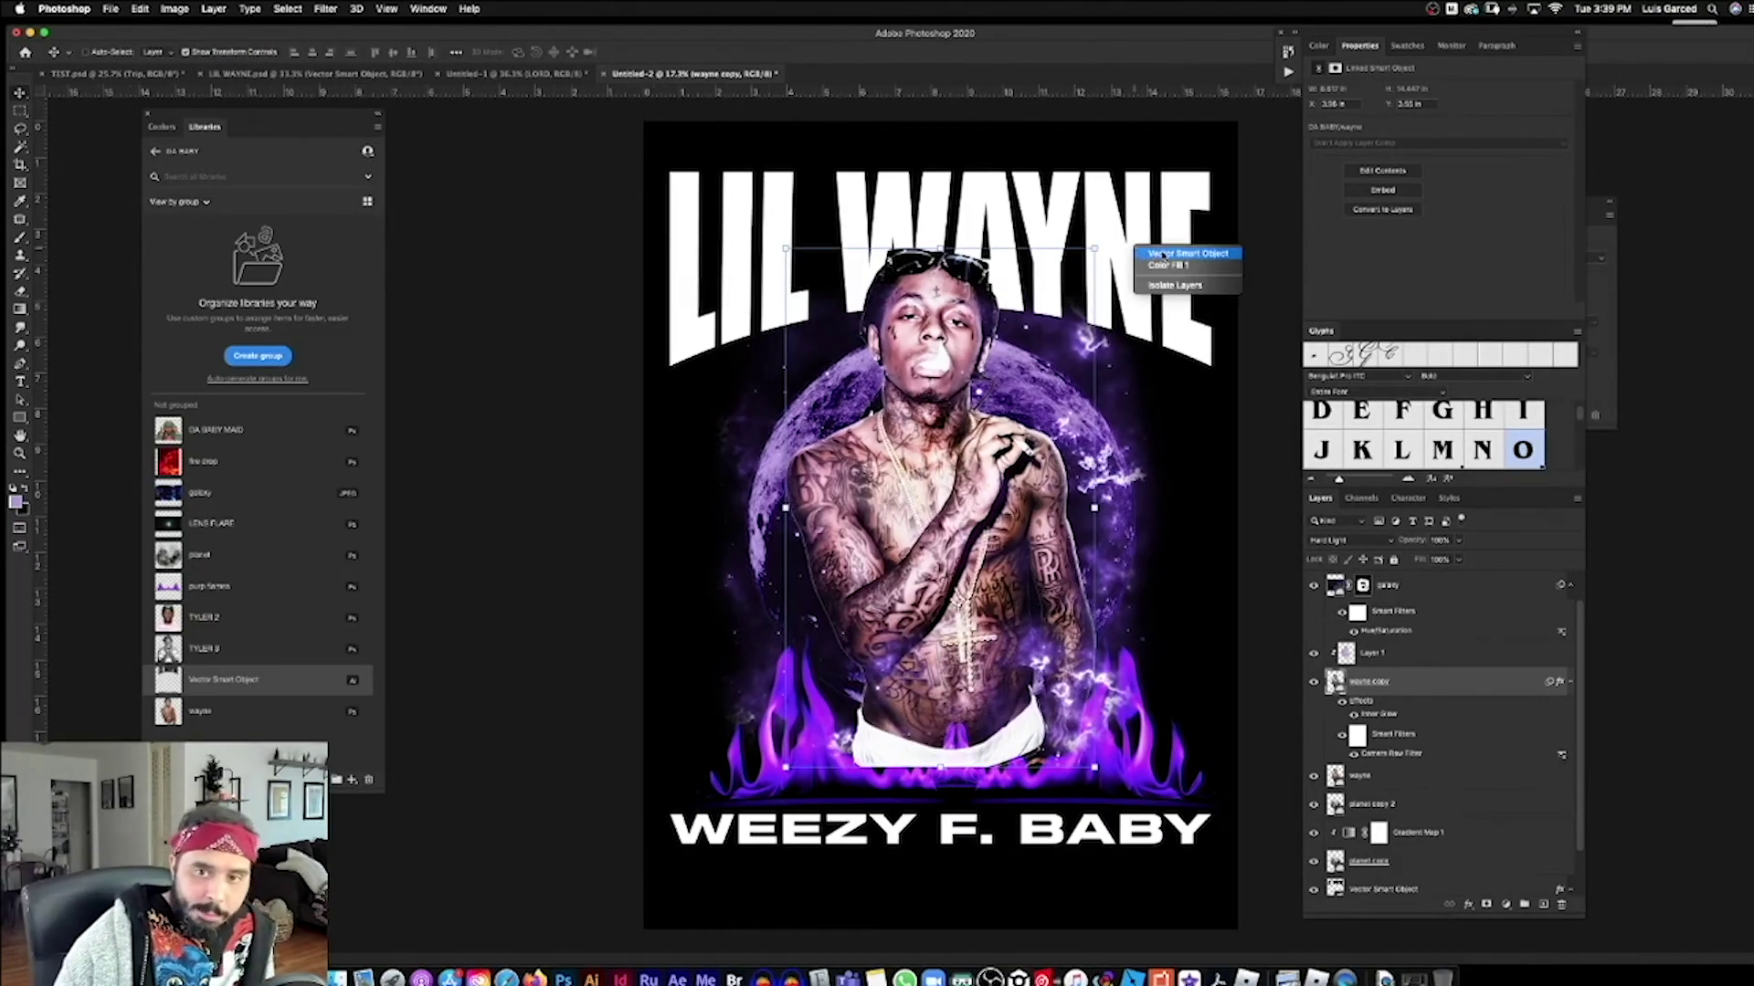
left_click(1235, 281)
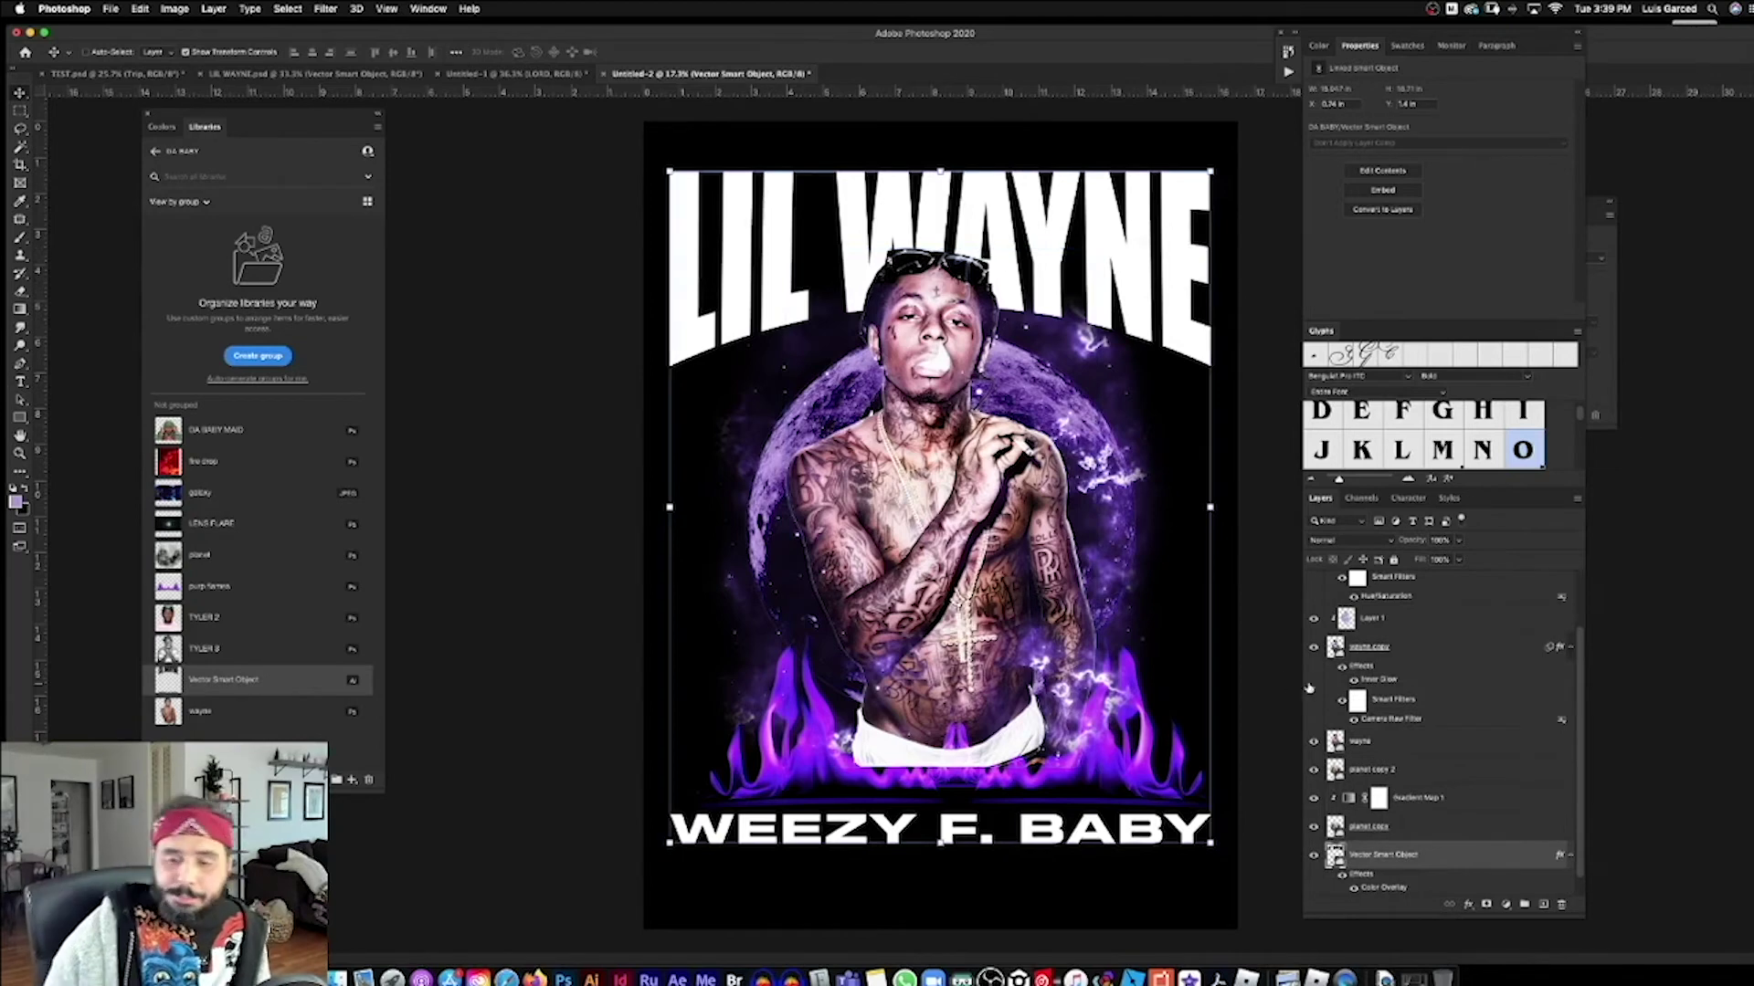
double_click(1452, 854)
left_click_drag(1596, 265, 1601, 474)
left_click(1419, 413)
left_click_drag(1595, 368, 1589, 505)
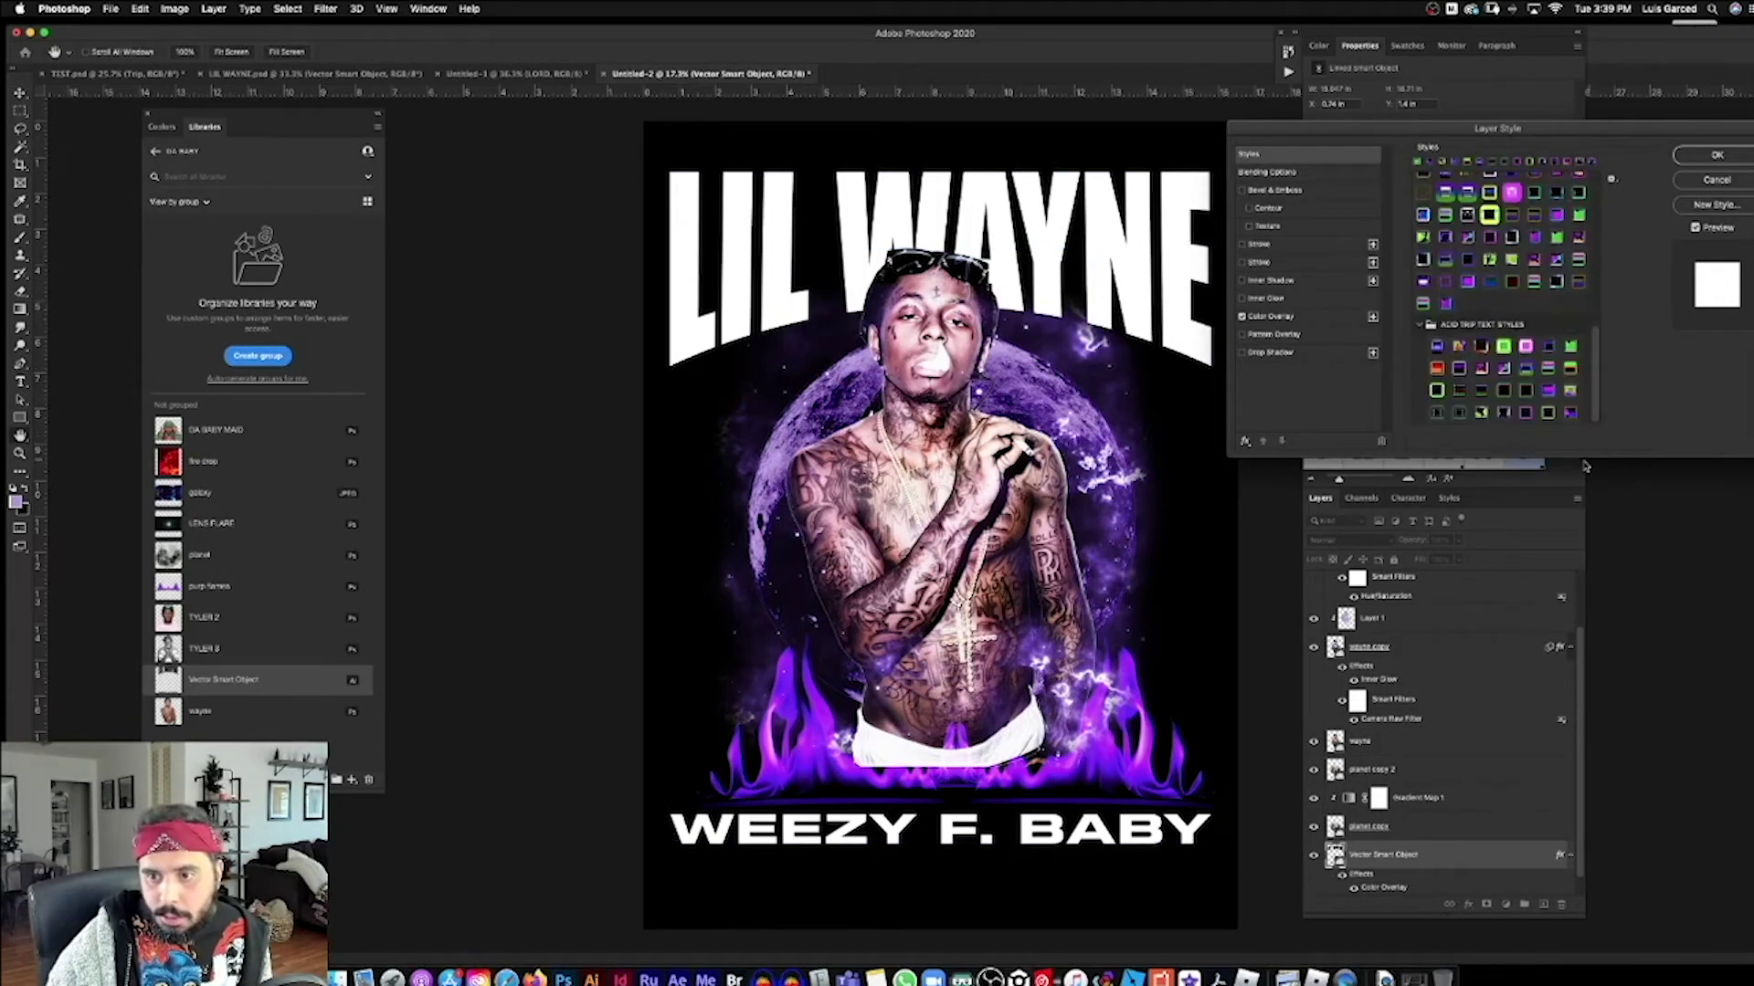
left_click(1481, 412)
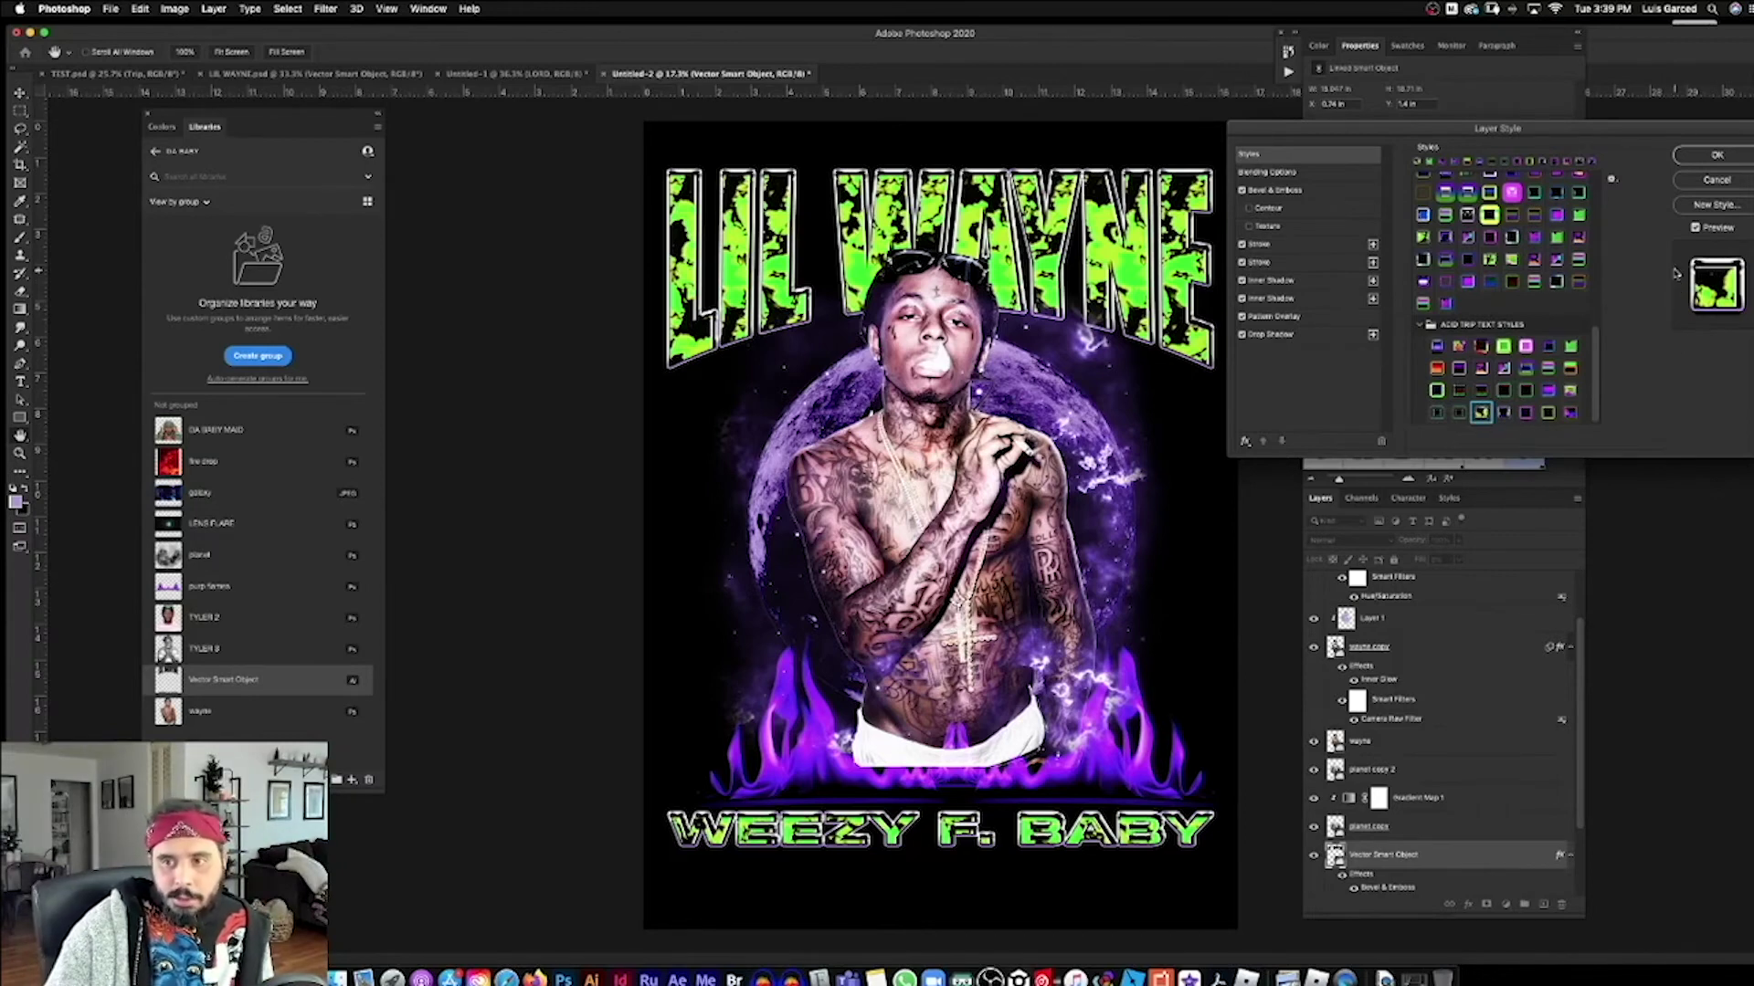
left_click(1703, 155)
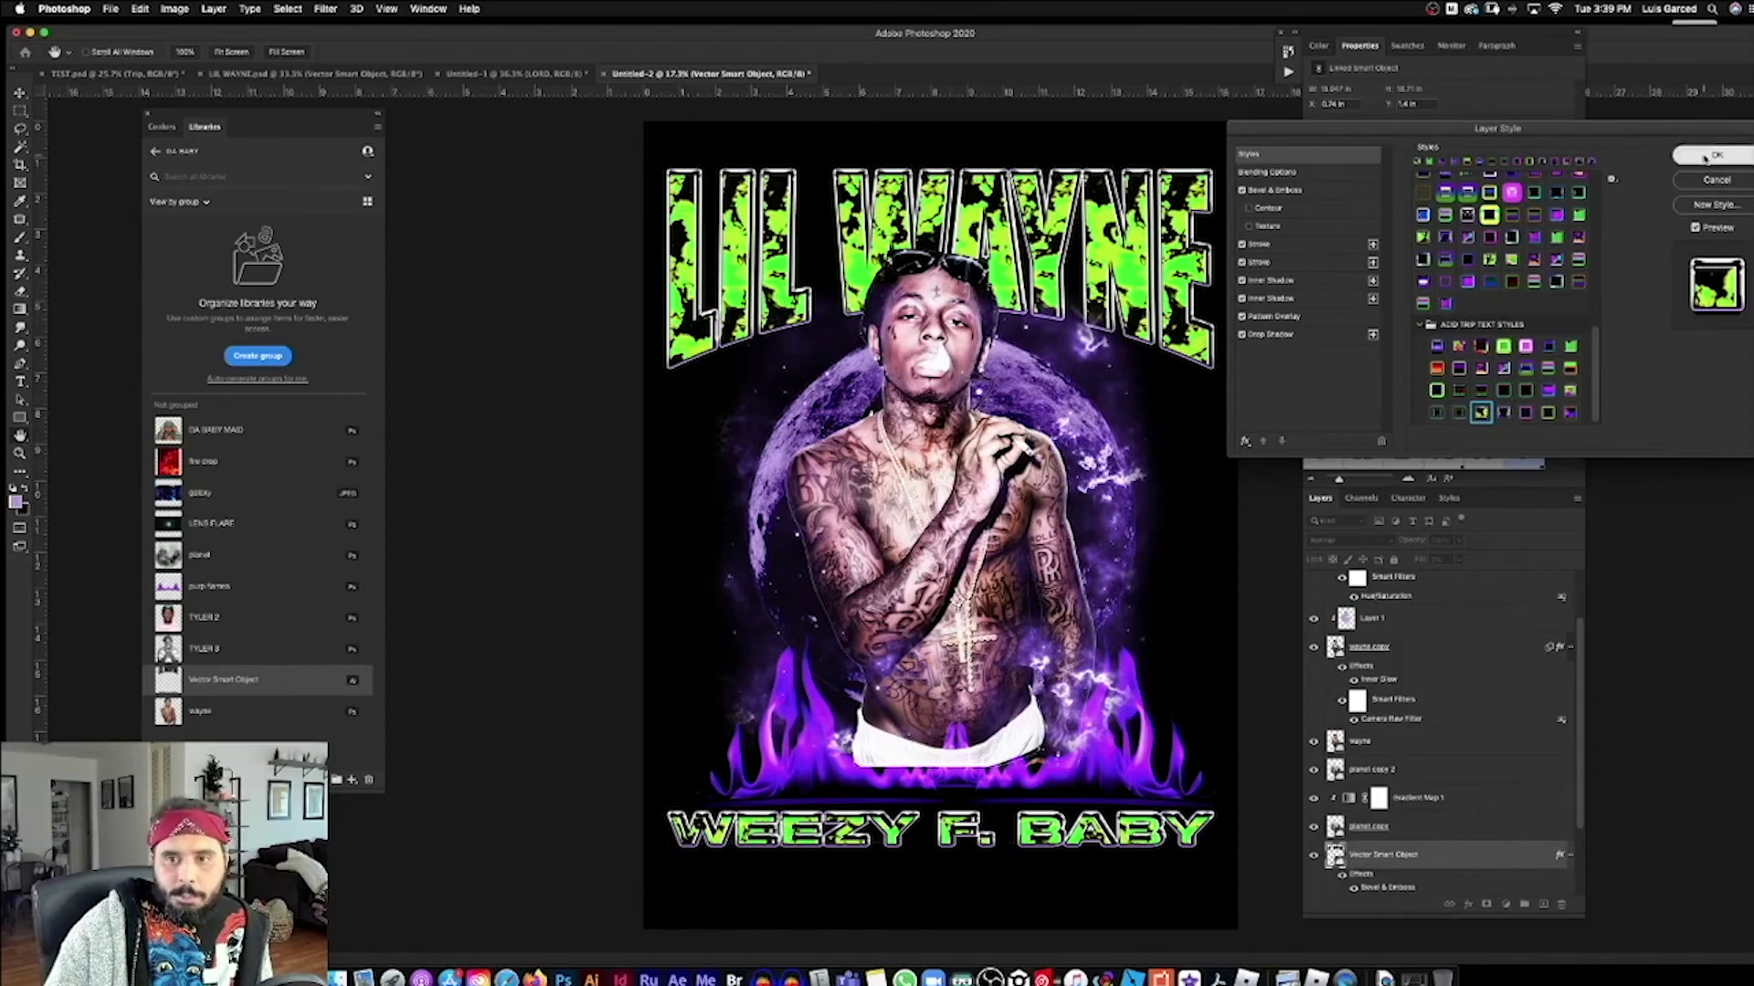
Step: Scale the lettering's layer effects to 115%
left_click(1154, 210)
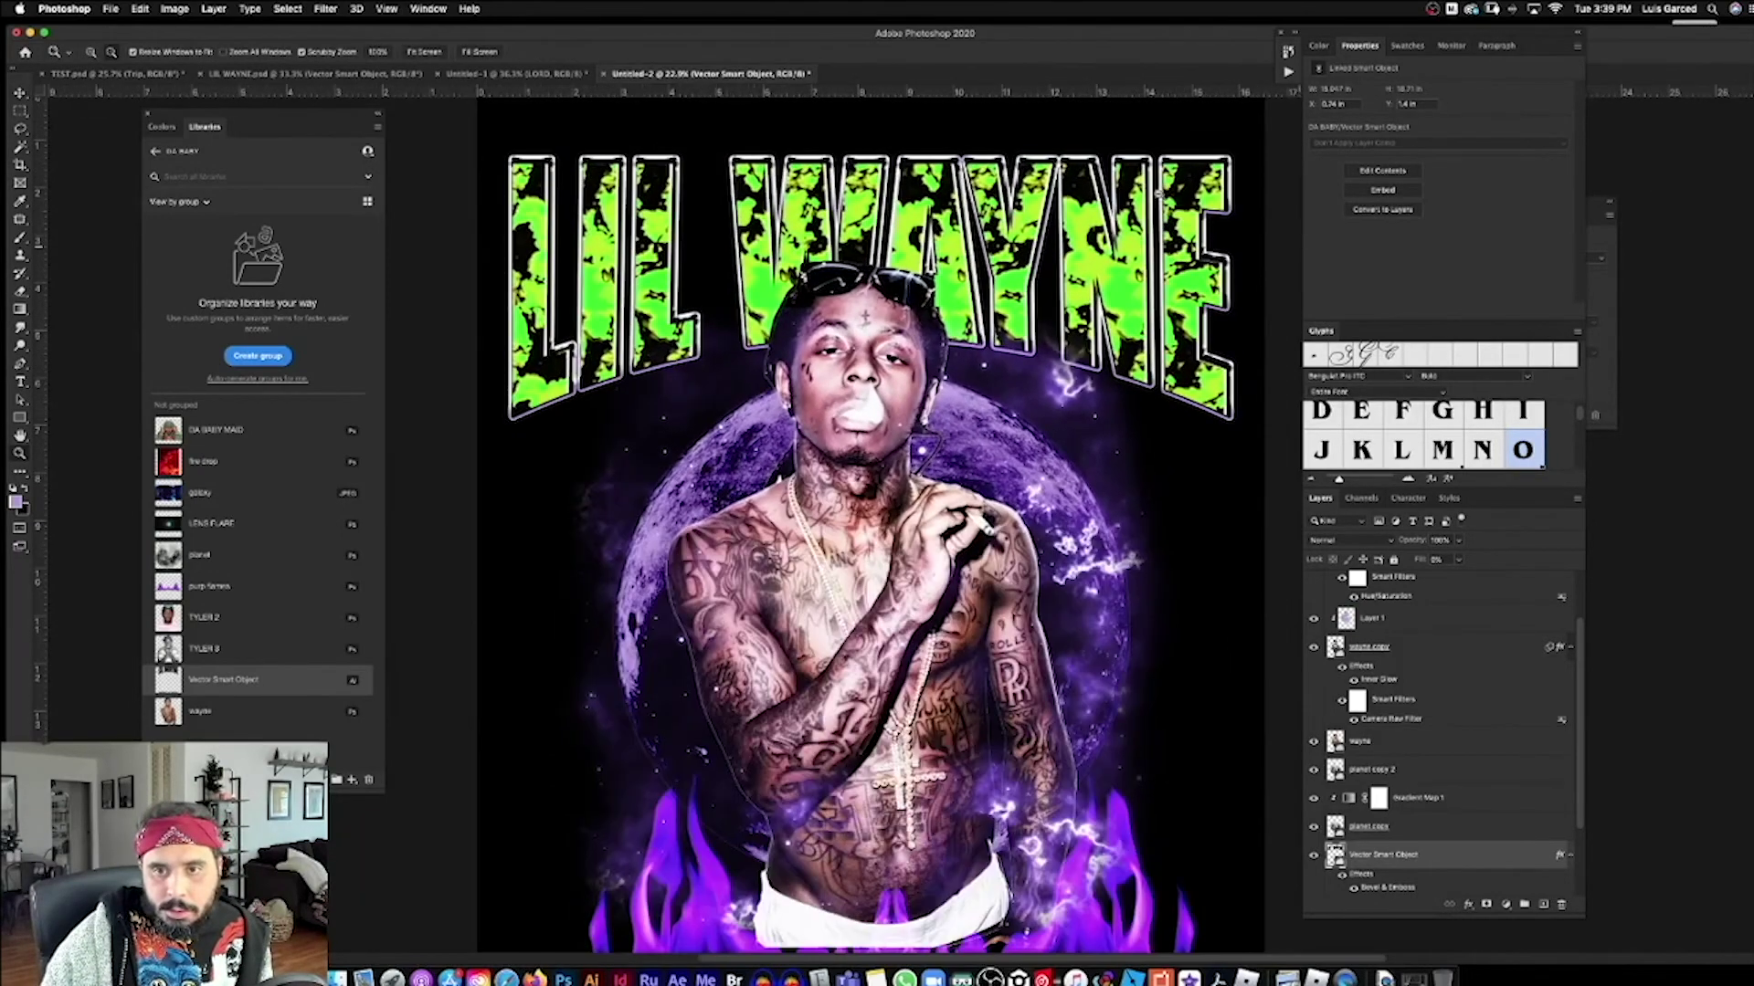
left_click_drag(1148, 227, 1148, 265)
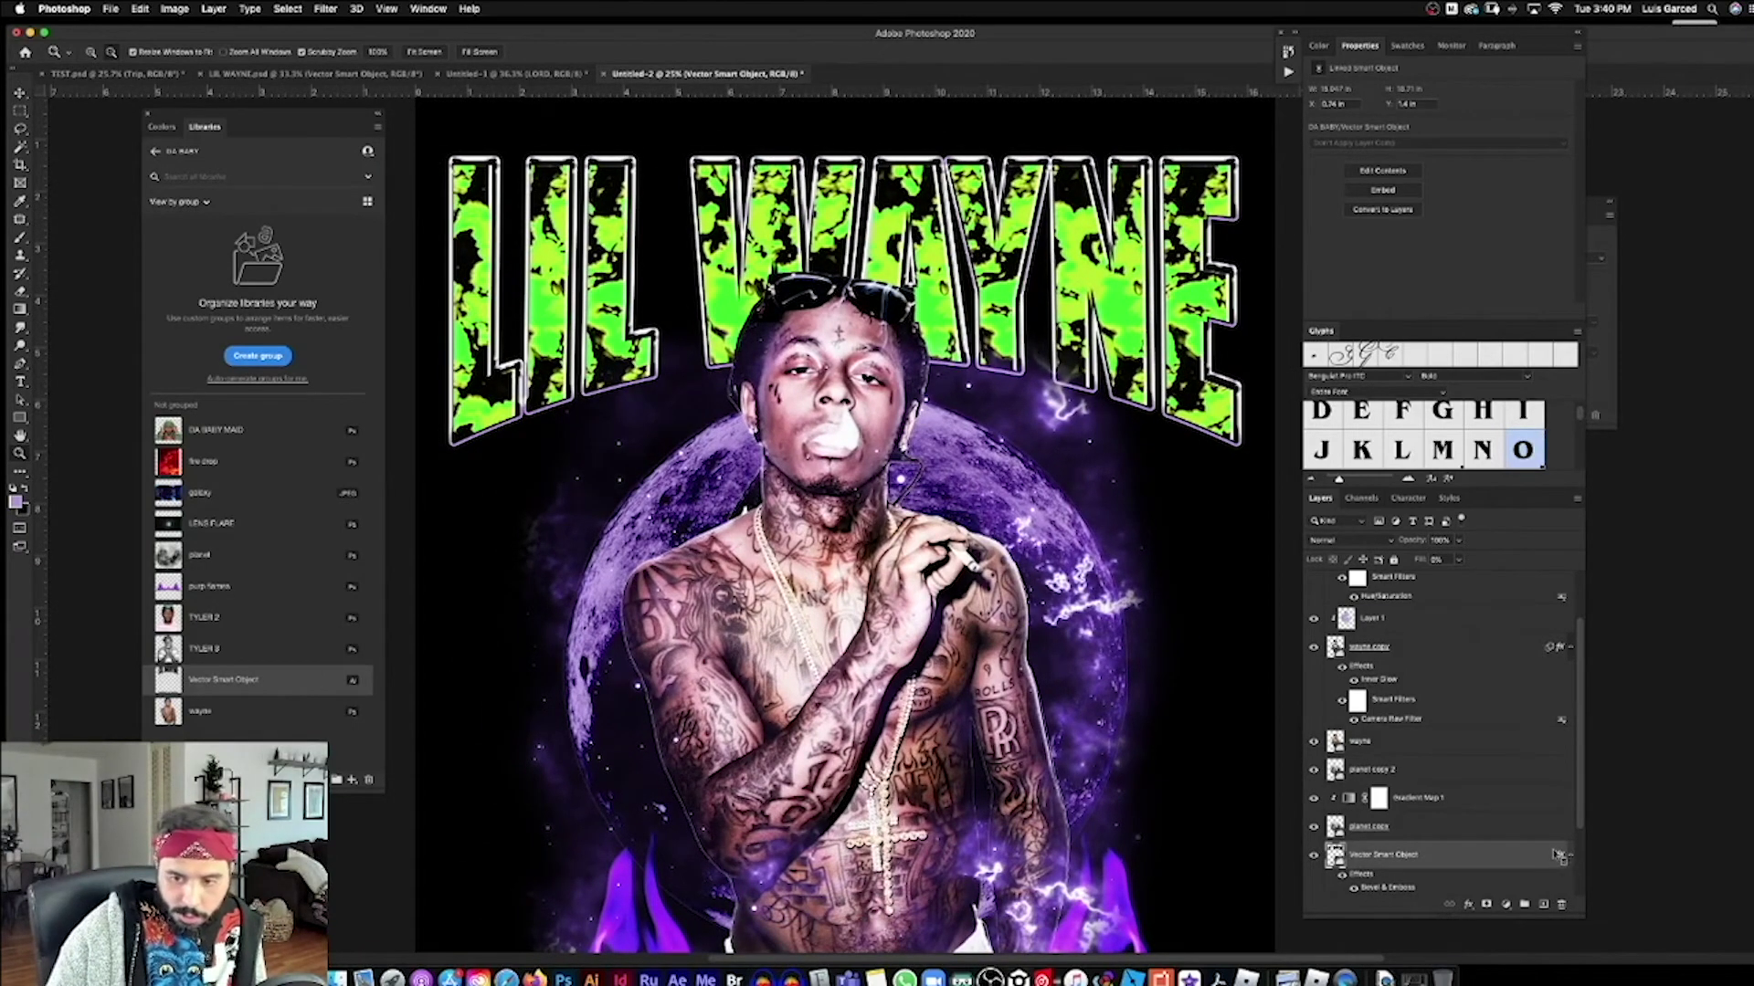
right_click(1559, 856)
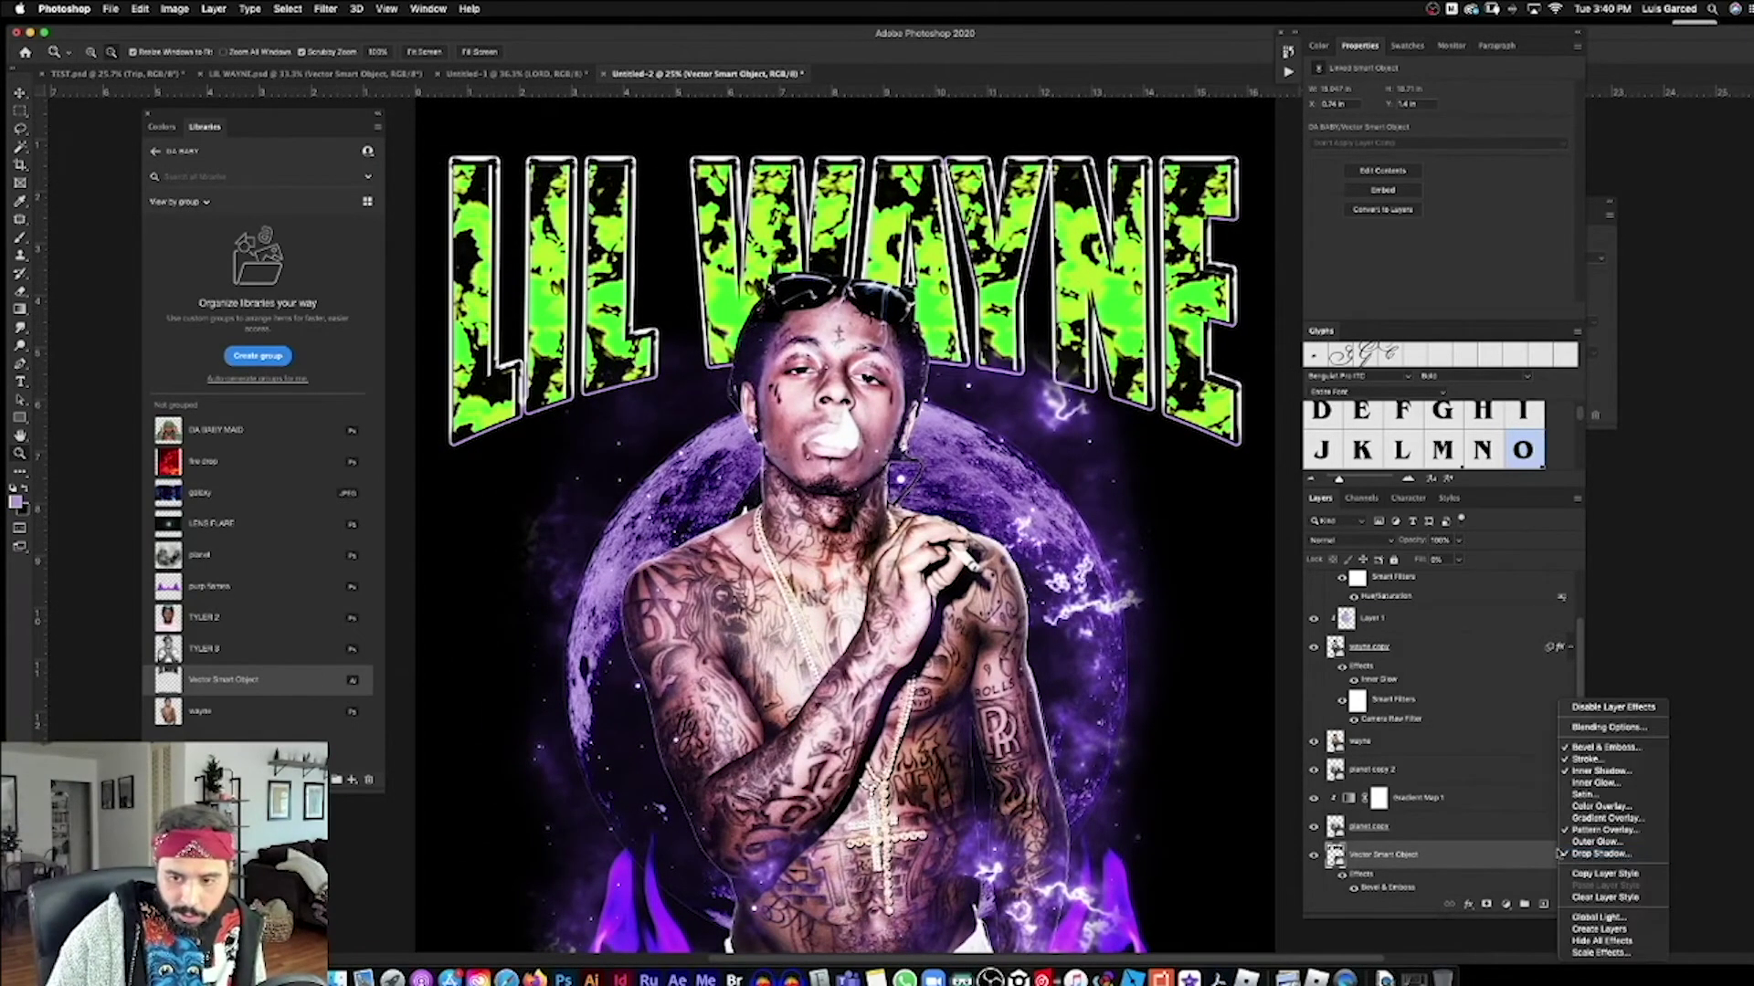
left_click(1597, 952)
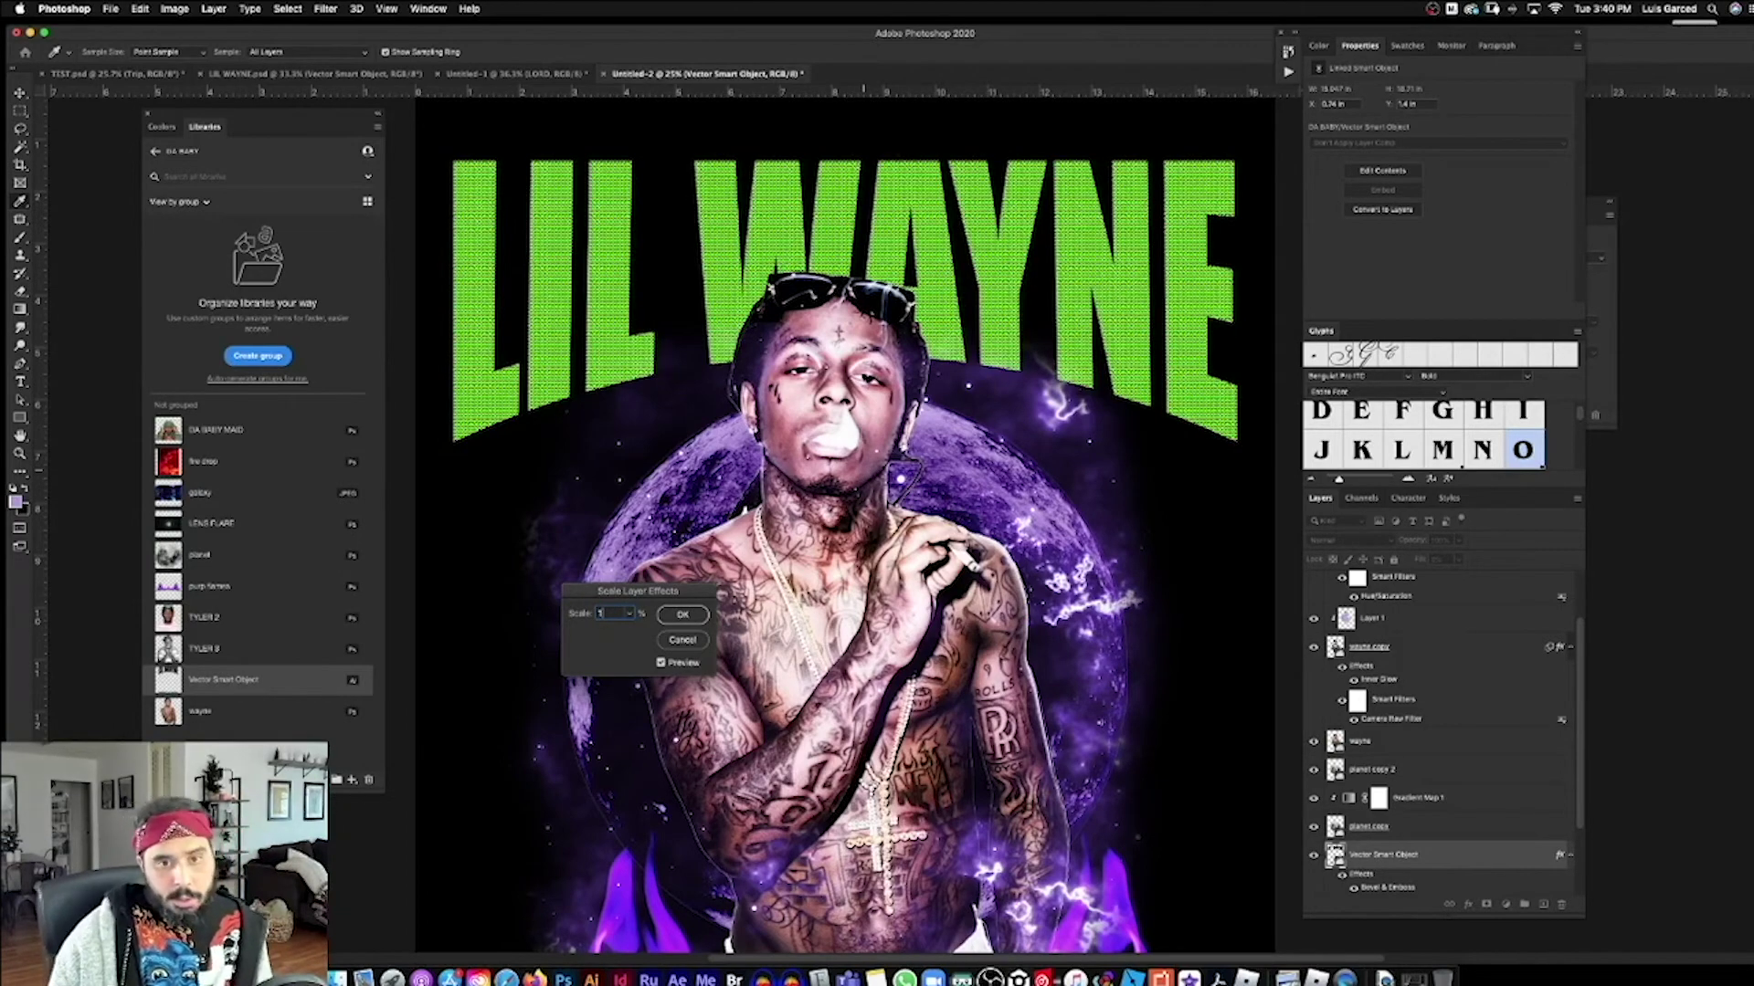
type("10")
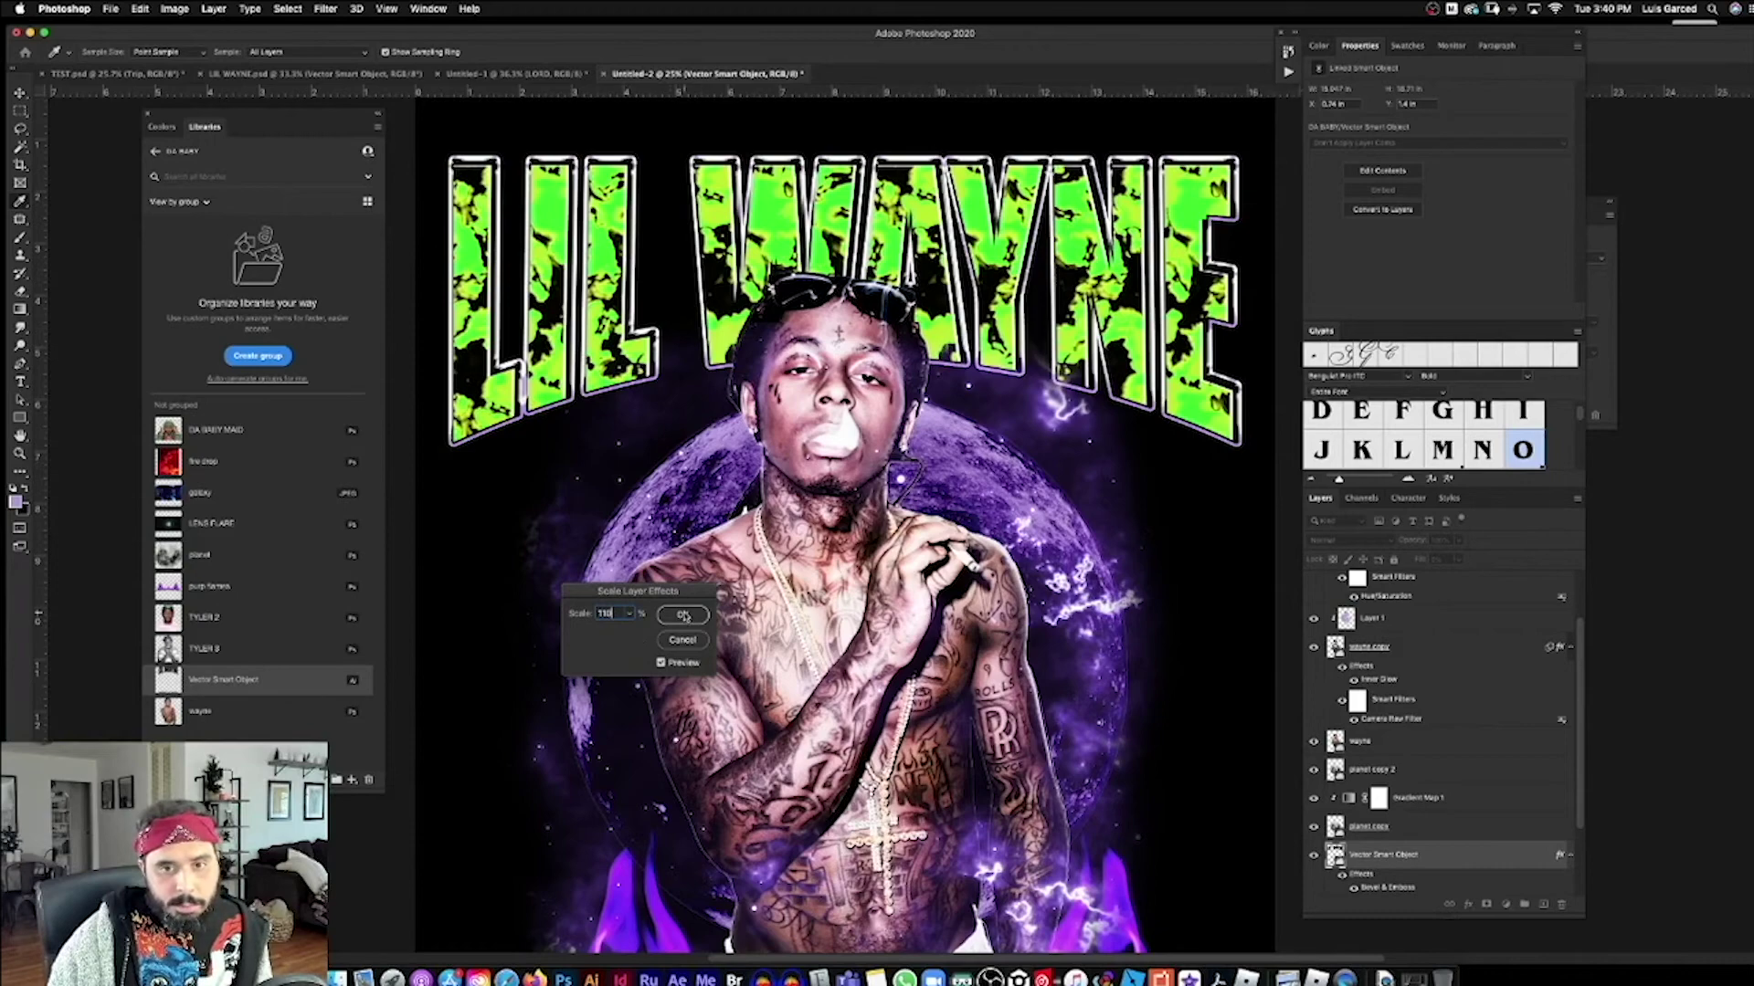
left_click_drag(611, 612, 572, 617)
type("115")
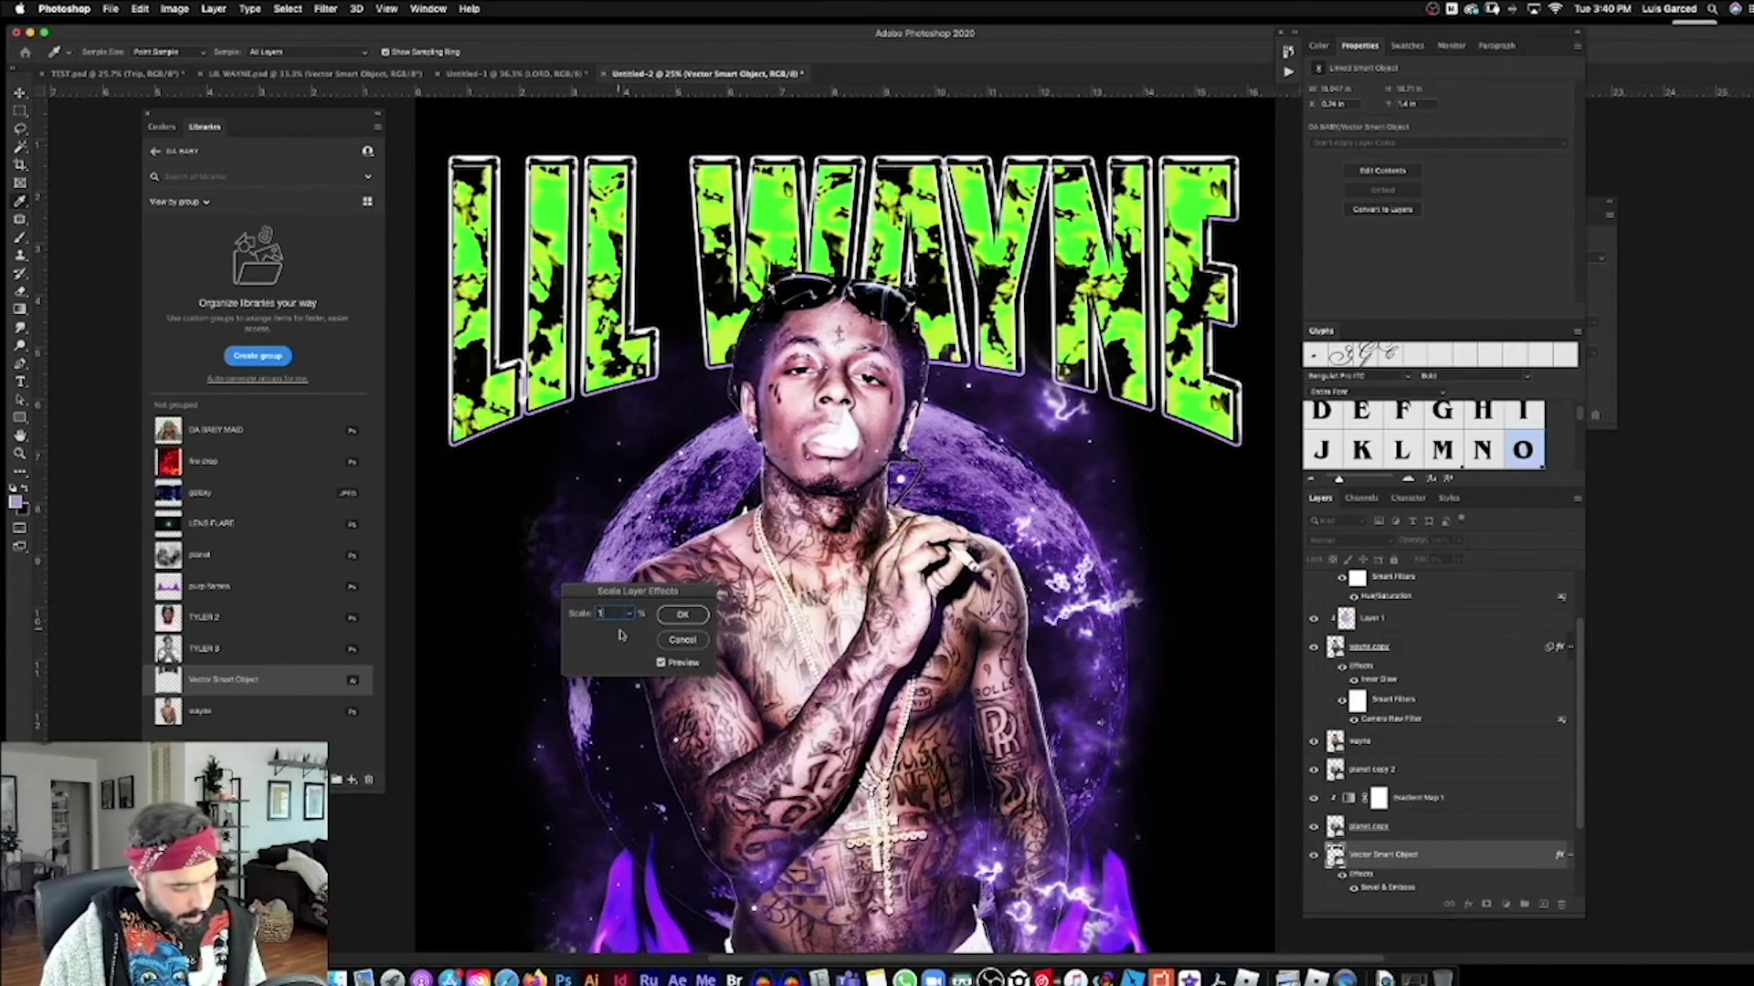
left_click(683, 617)
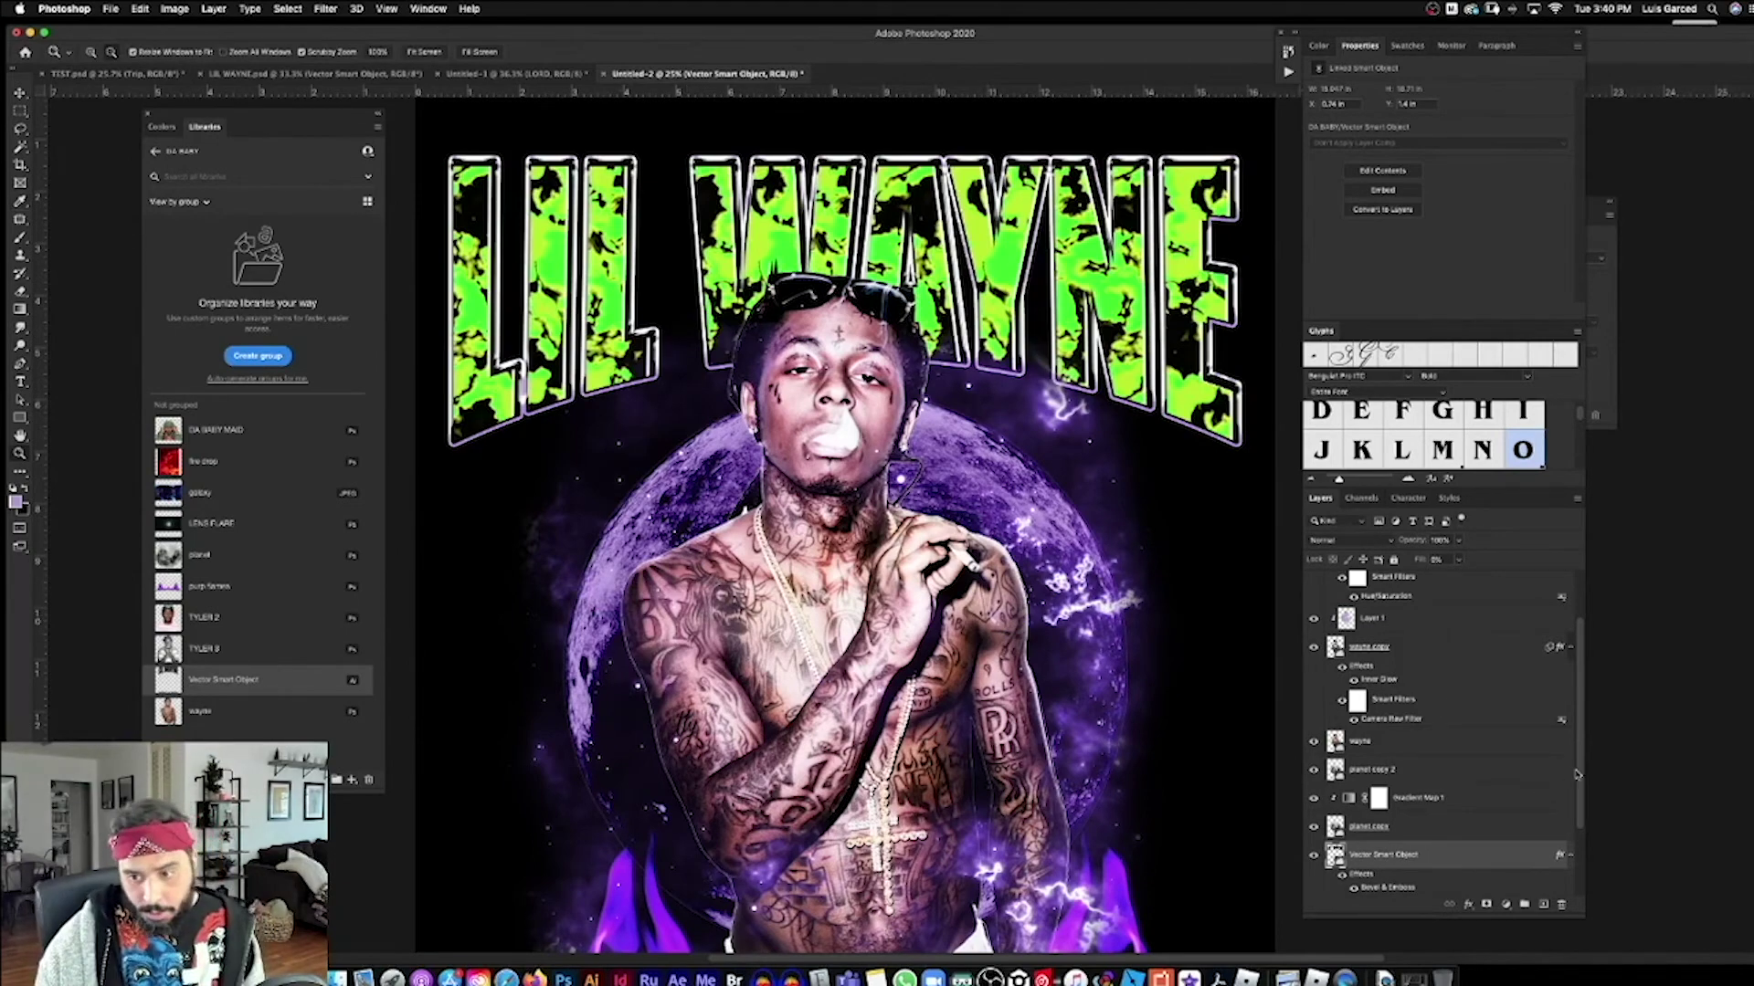
Step: Enlarge the lettering's Pattern Overlay scale and reposition the green-and-black pattern within the letters, then apply the changes
scroll(1566, 775, "down", 3)
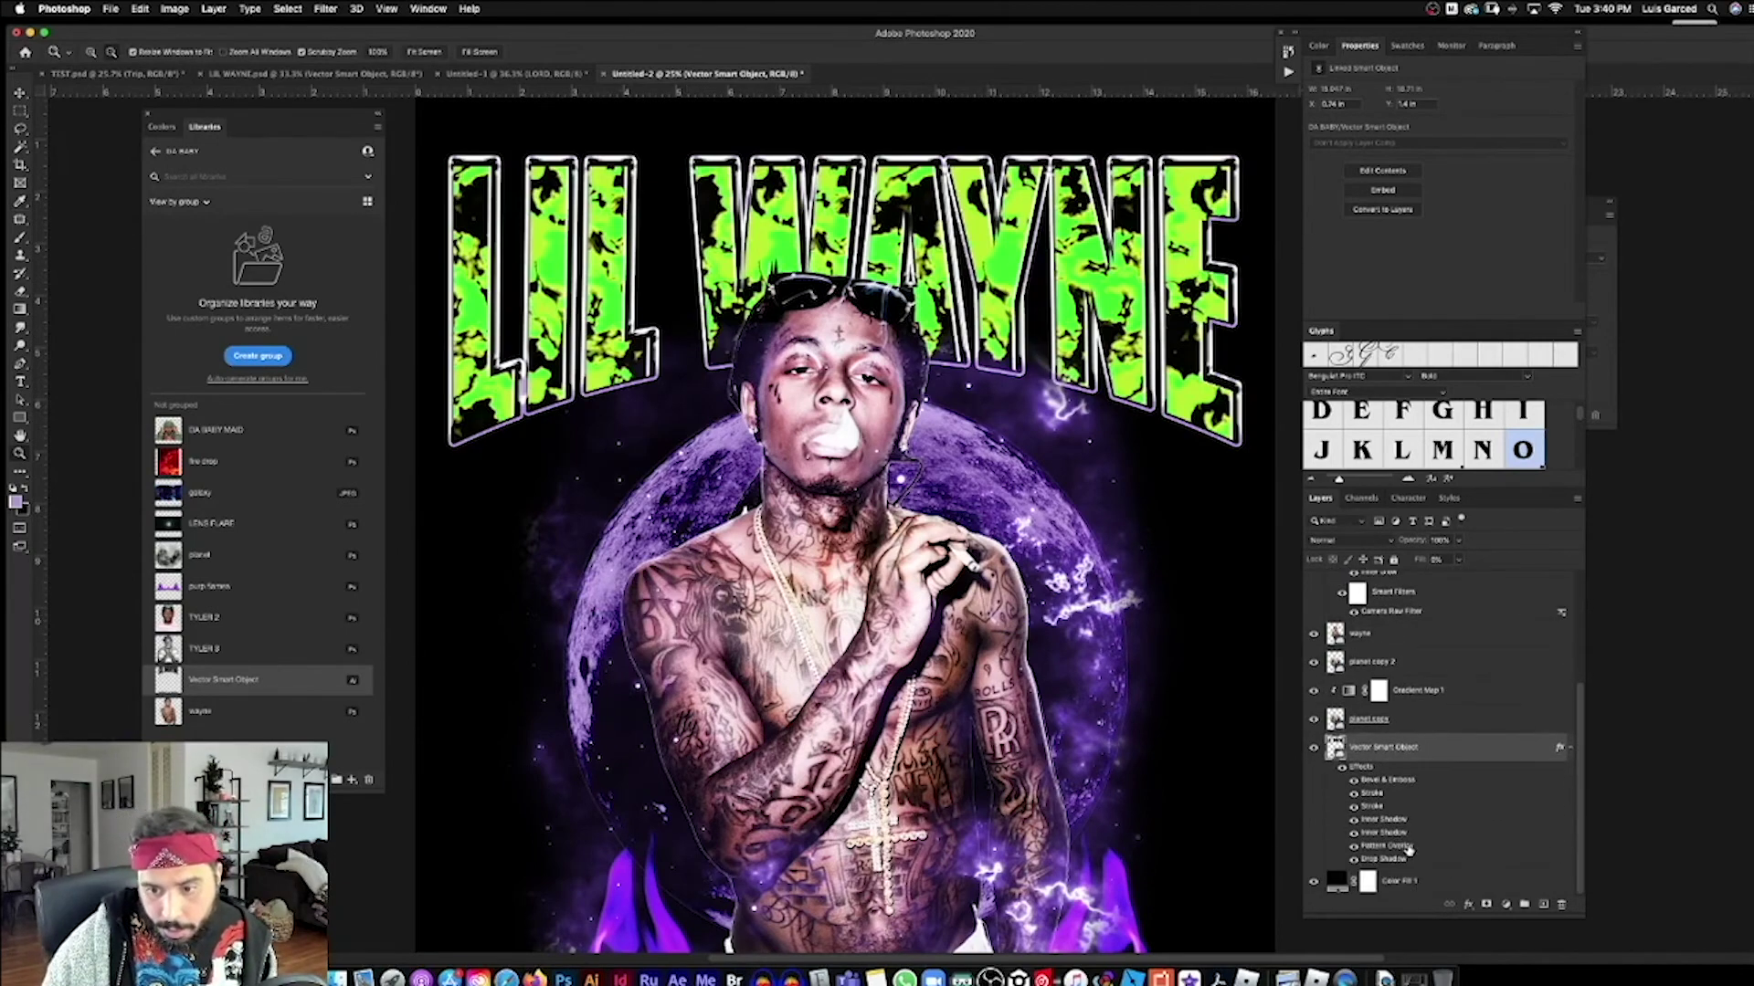
double_click(1398, 847)
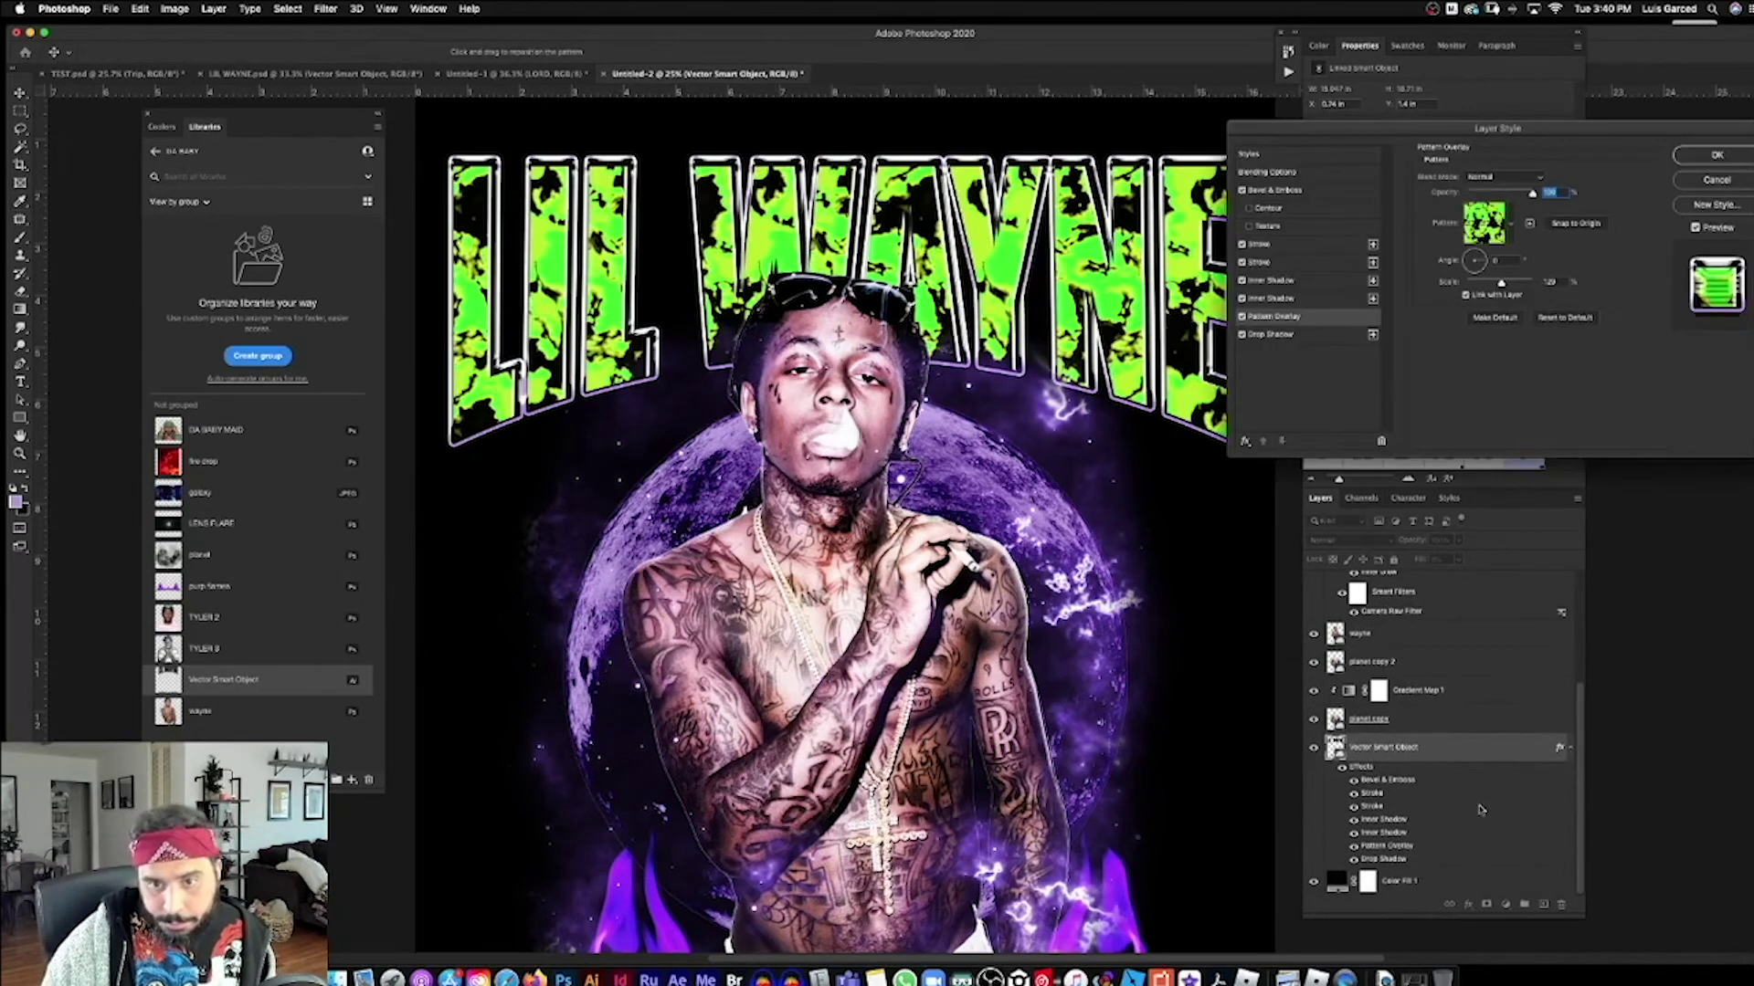
left_click(1595, 224)
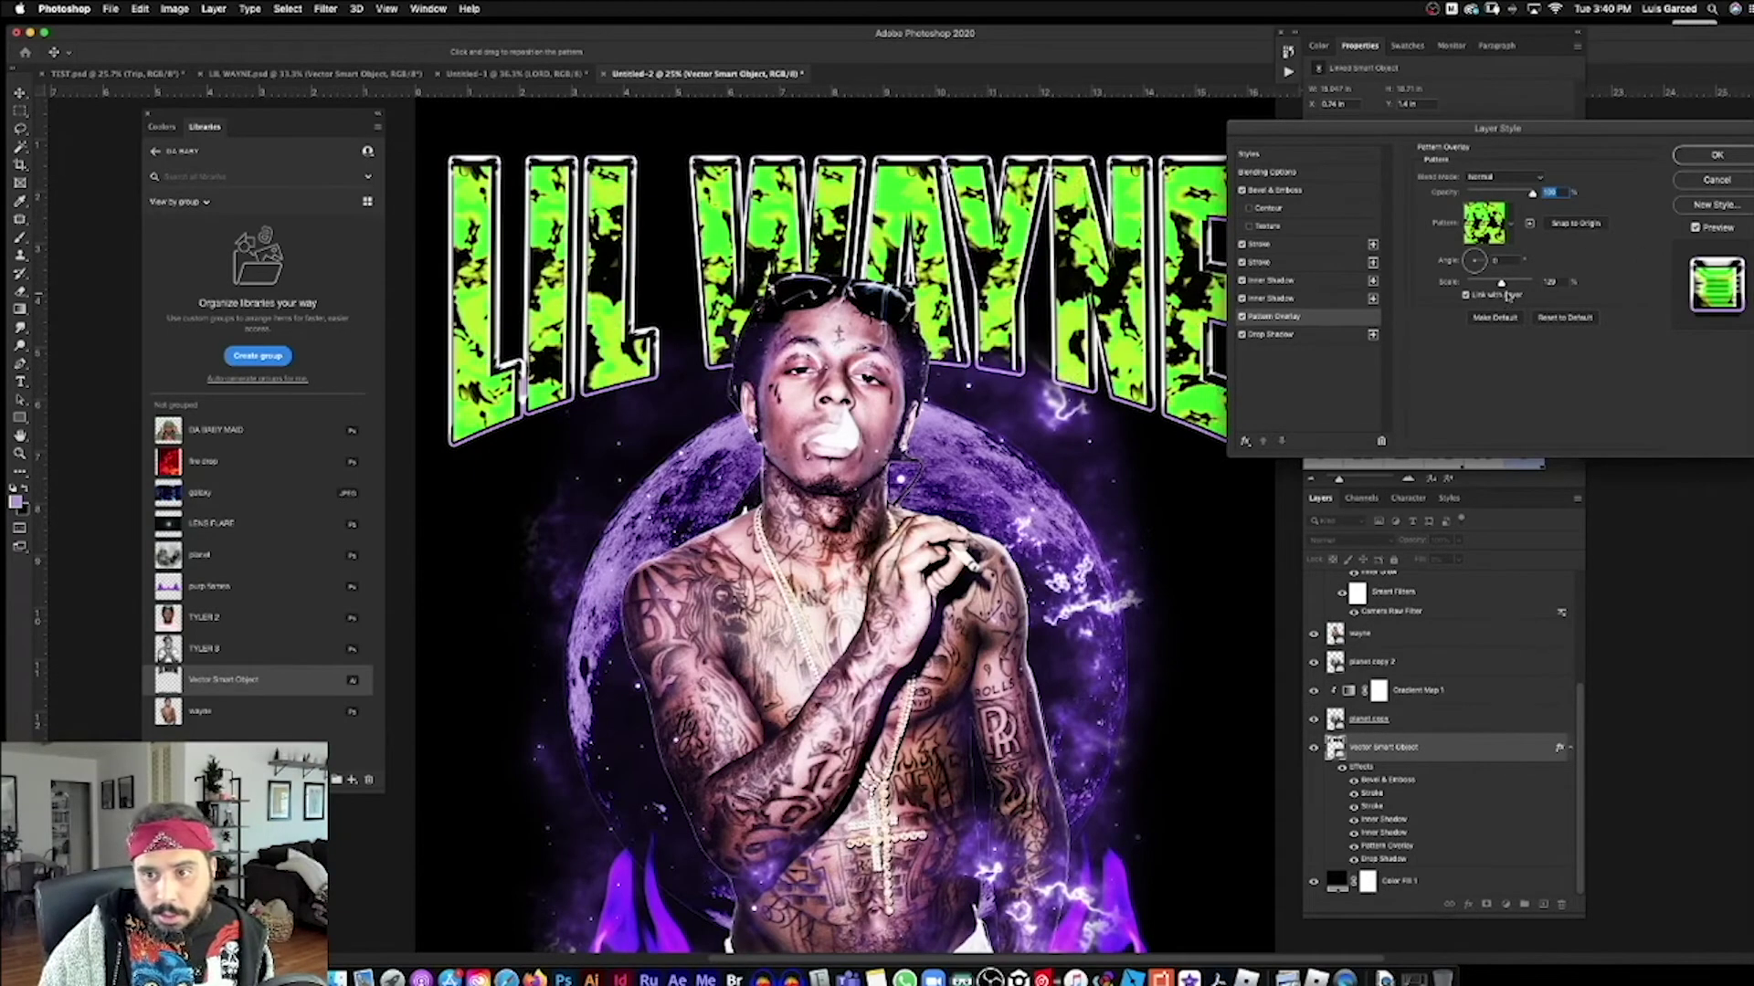
left_click_drag(1503, 285, 1507, 285)
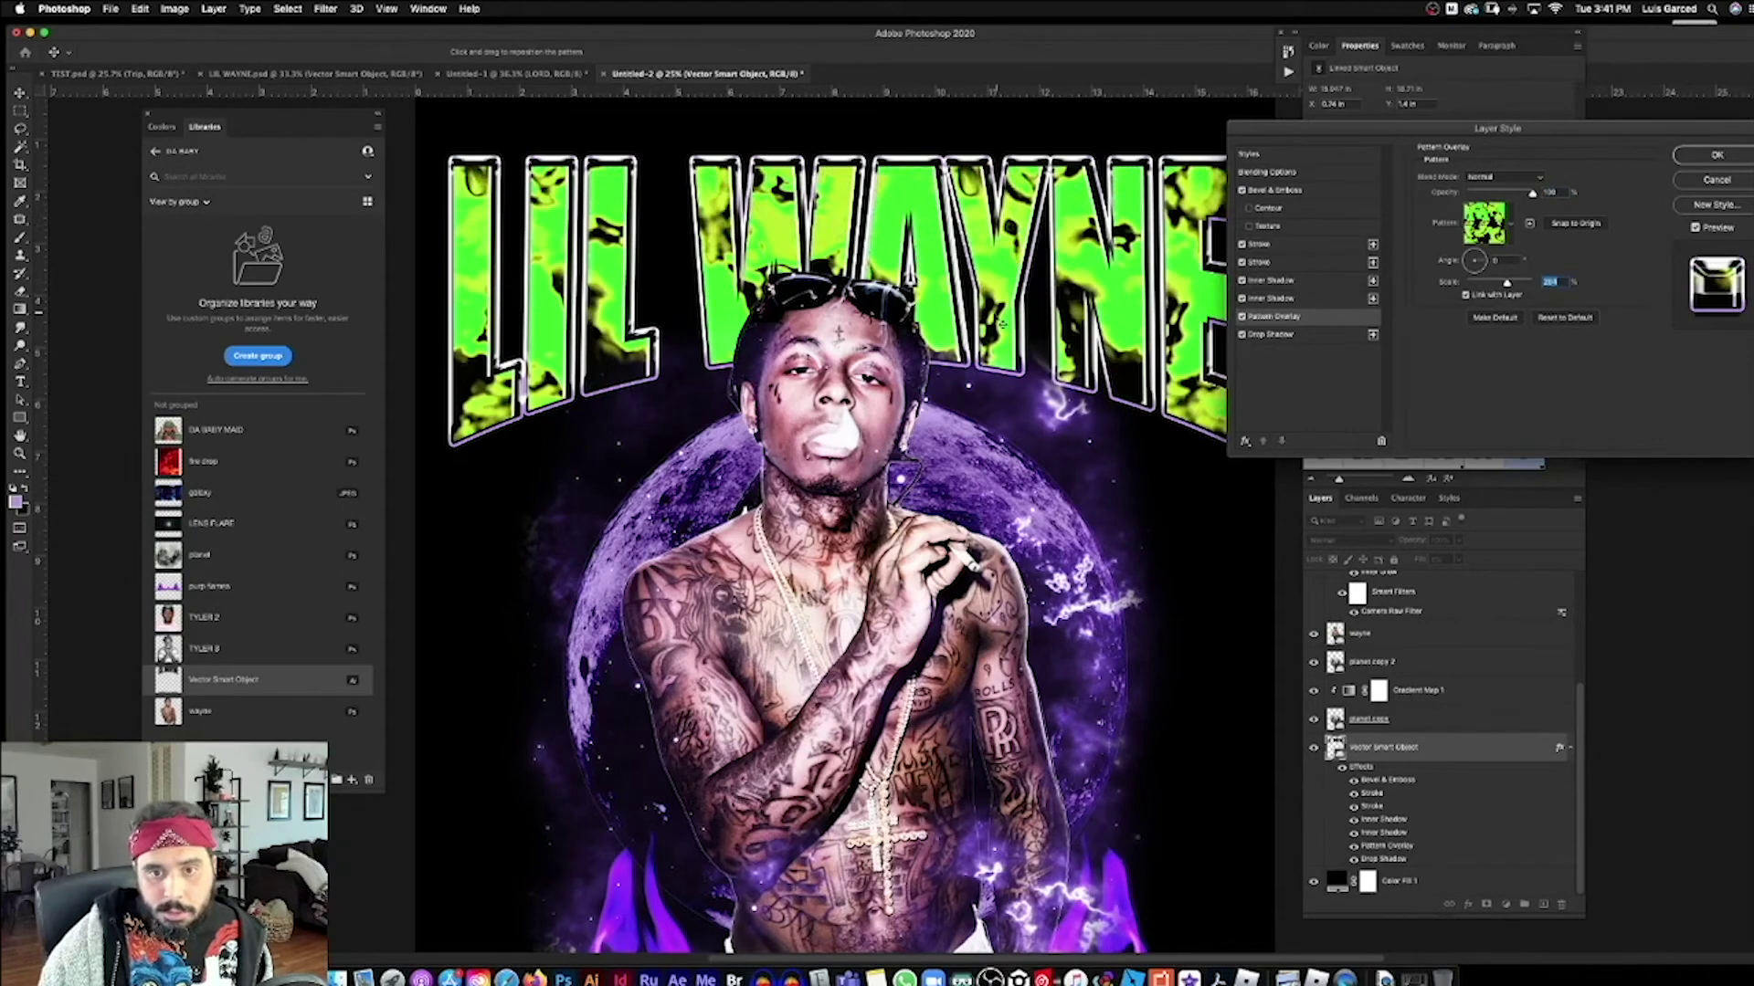
left_click_drag(1027, 265, 1088, 286)
left_click_drag(1064, 210, 1101, 328)
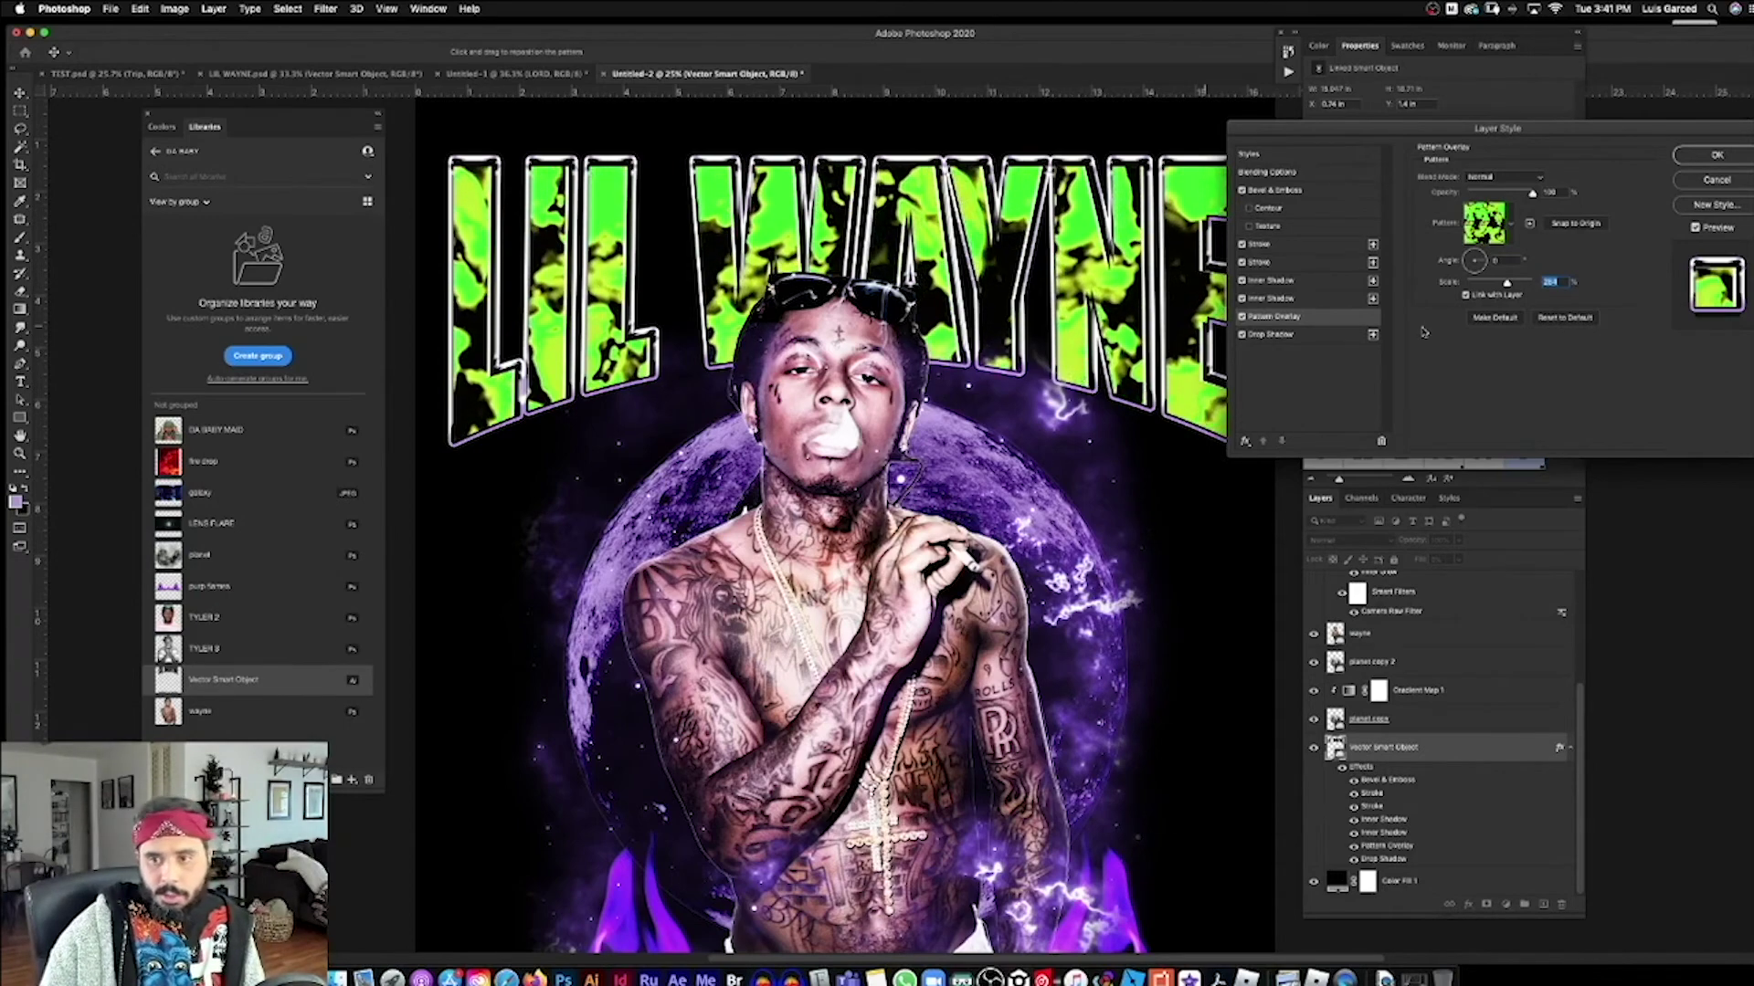
left_click_drag(1506, 283, 1507, 284)
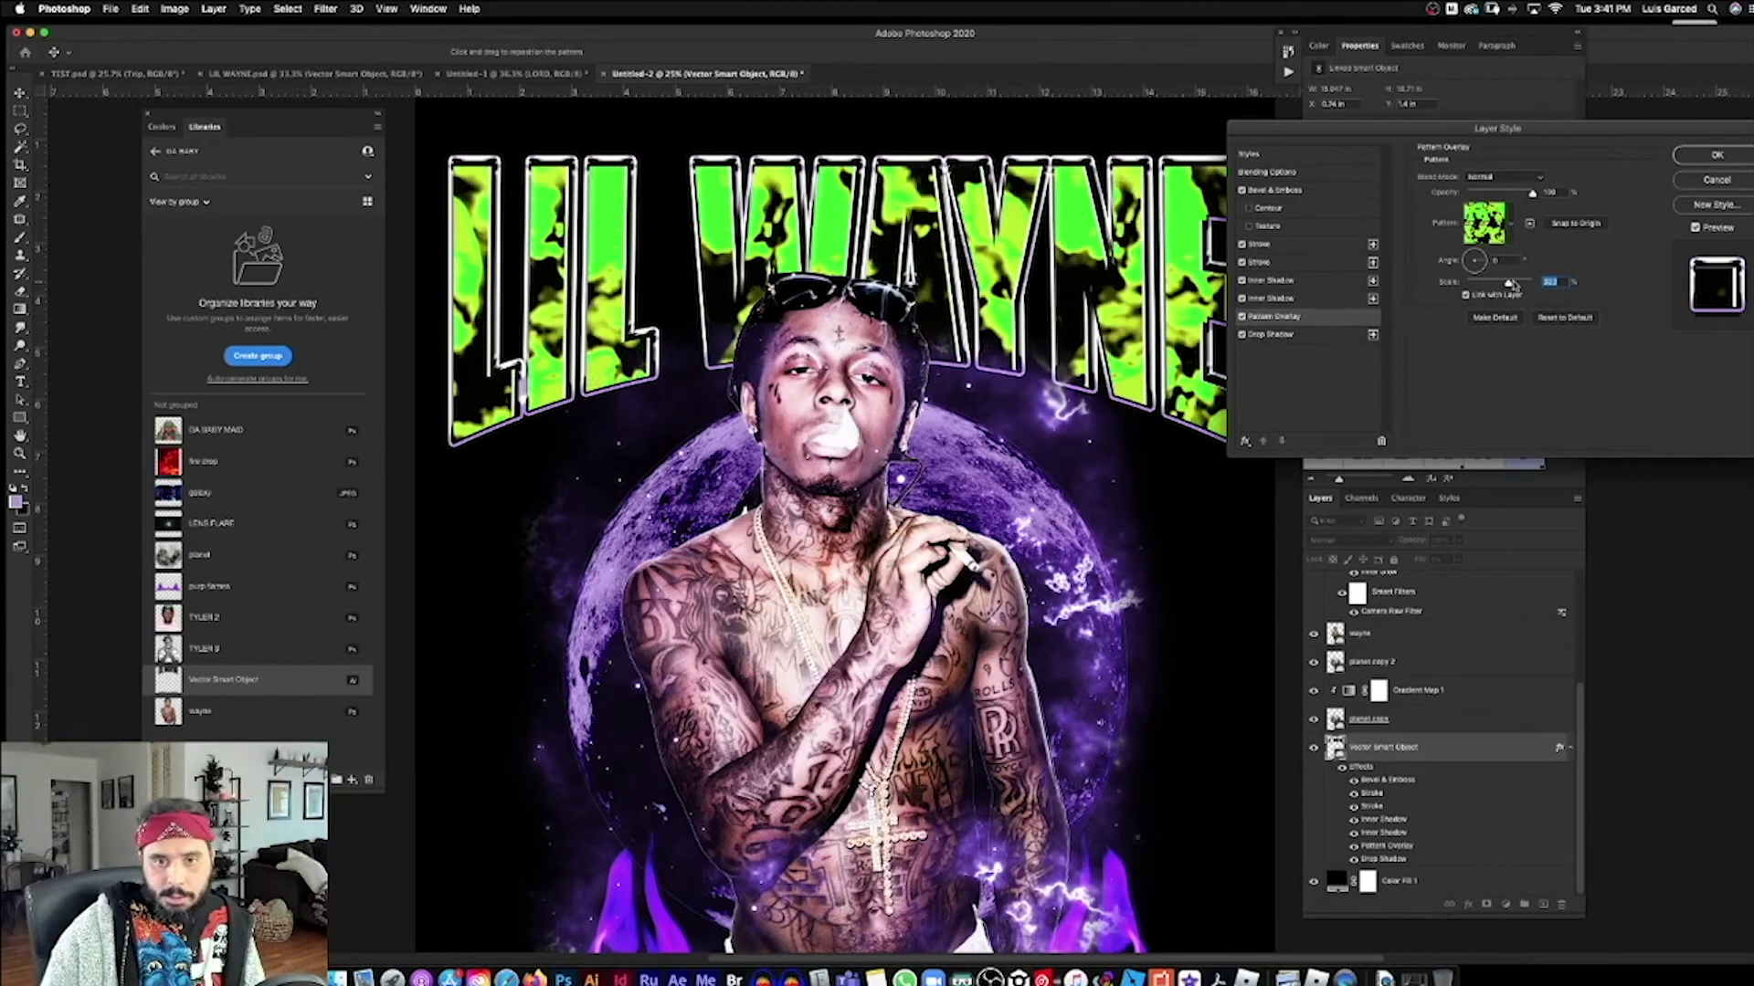
left_click_drag(1109, 348, 1356, 276)
left_click_drag(1126, 341, 1132, 265)
left_click(1690, 157)
Step: Reposition the purp flames layer at the figure's waist and enlarge it slightly
key("z")
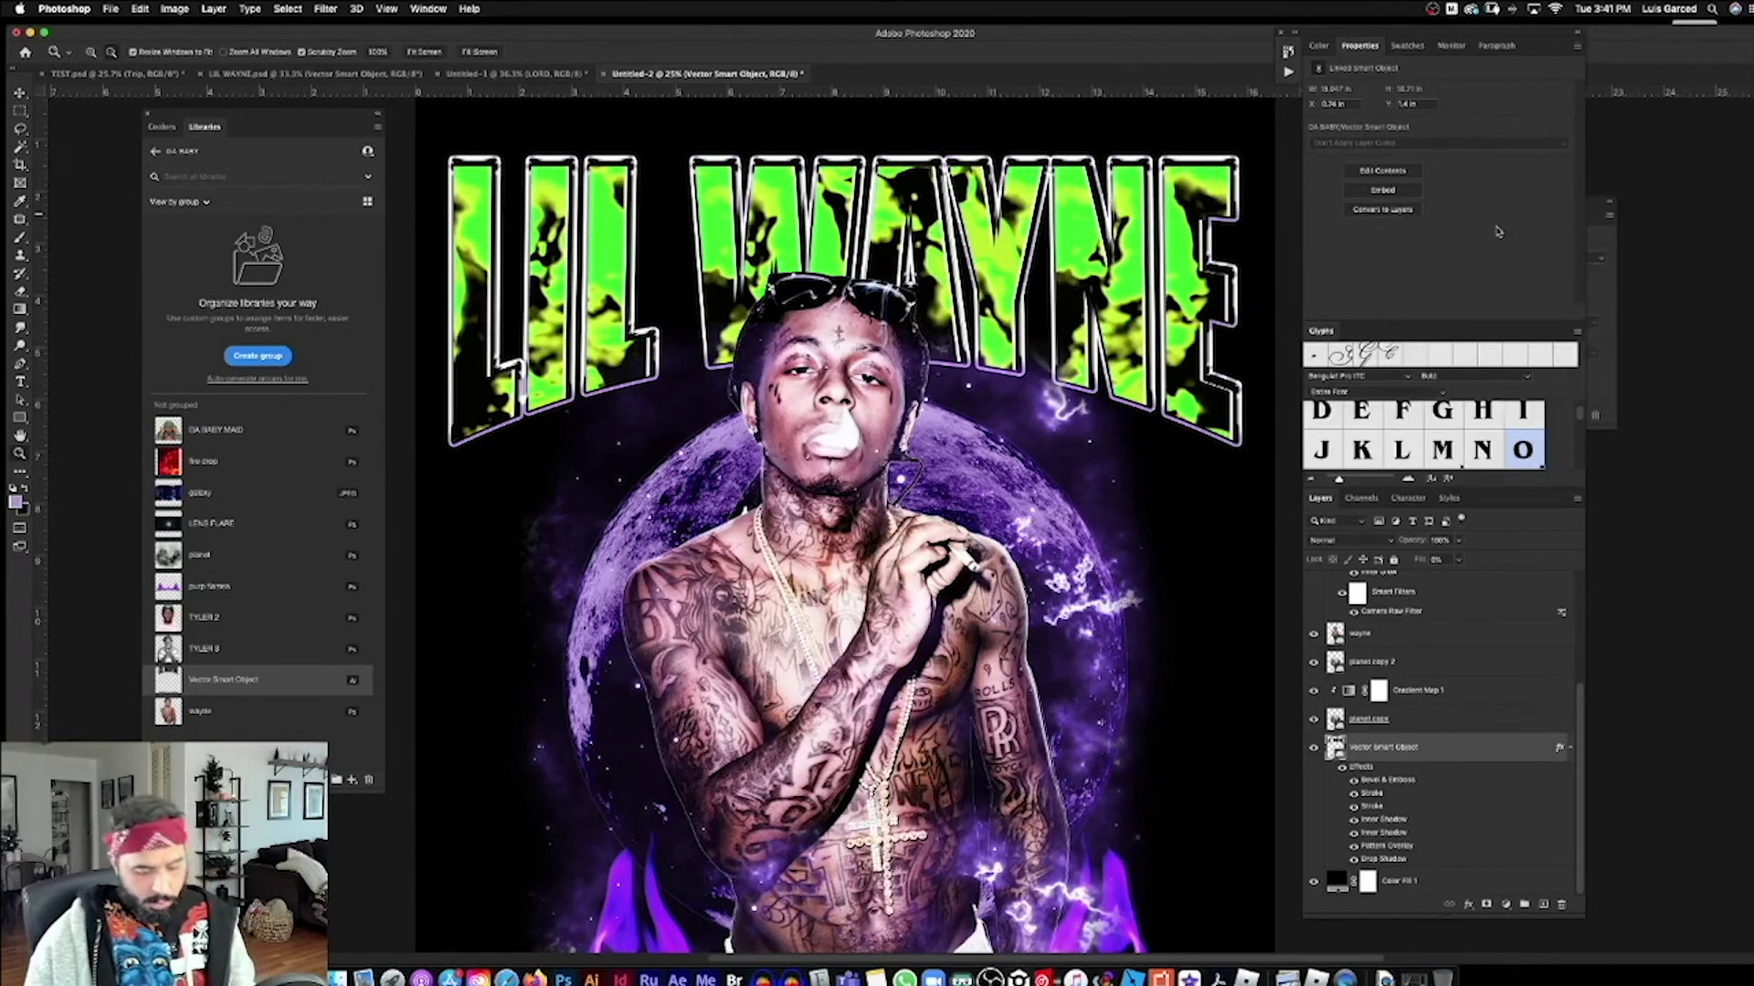
key("super+minus")
key("super+minus")
key("super+minus")
left_click_drag(1119, 744, 1103, 746)
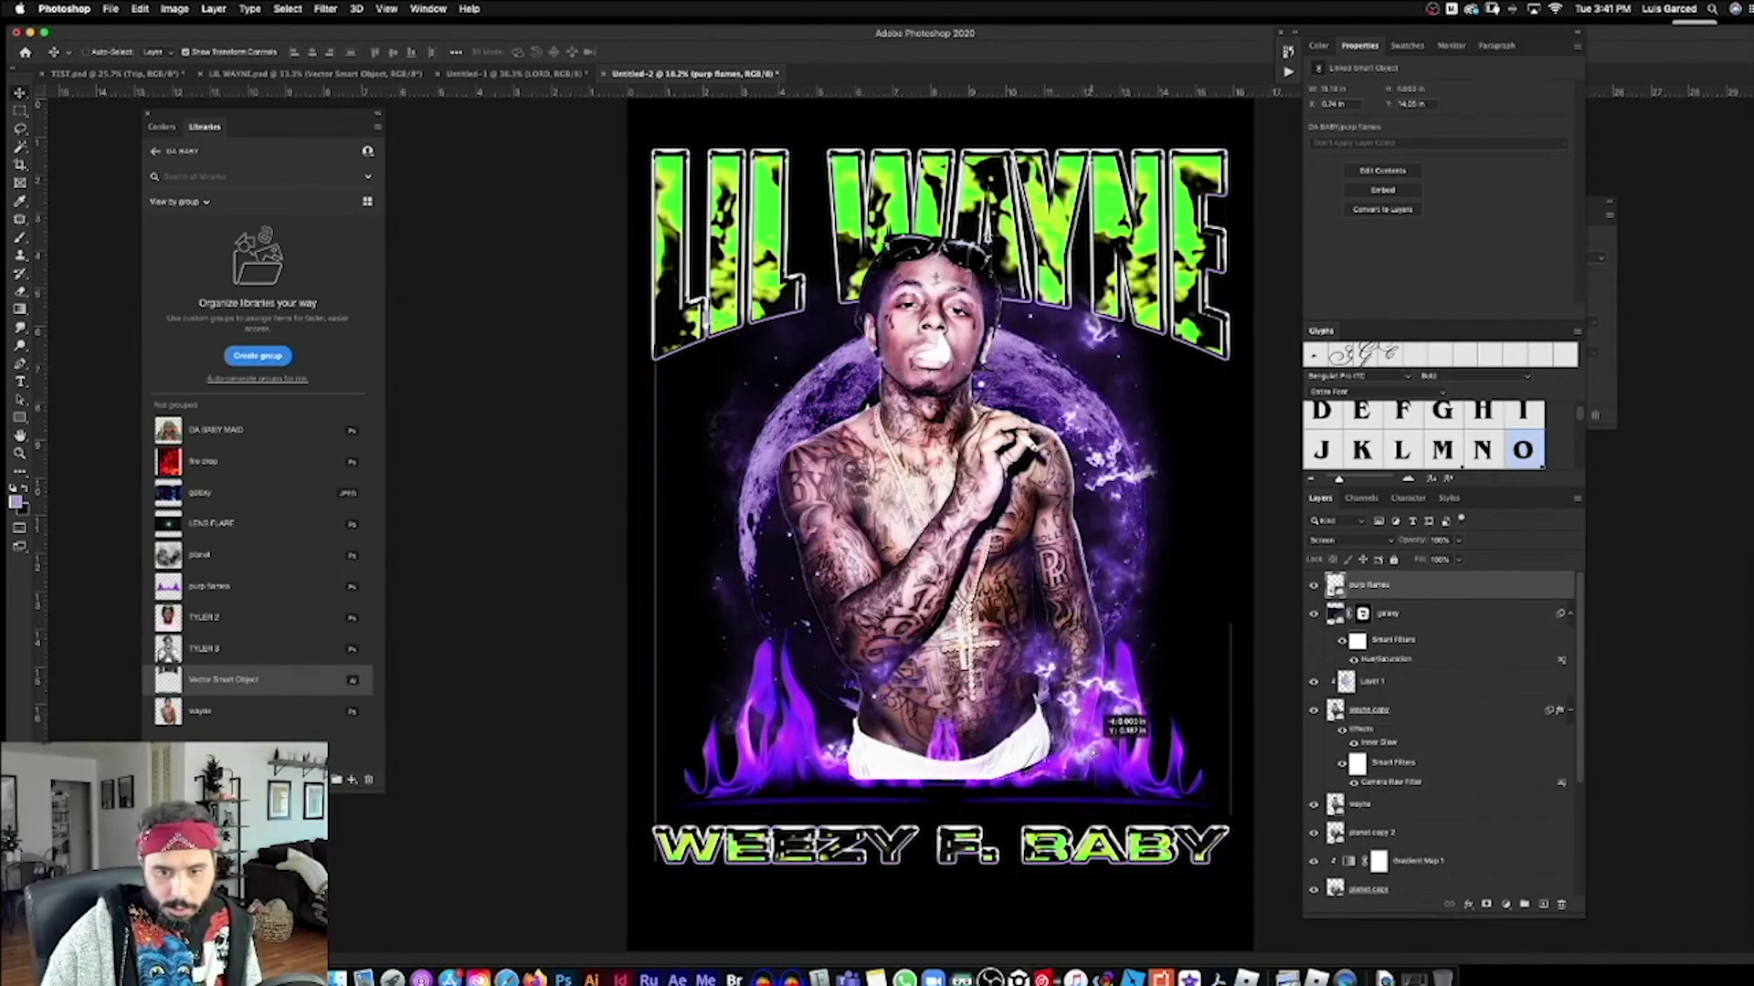
left_click_drag(1230, 627, 1238, 624)
key("Return")
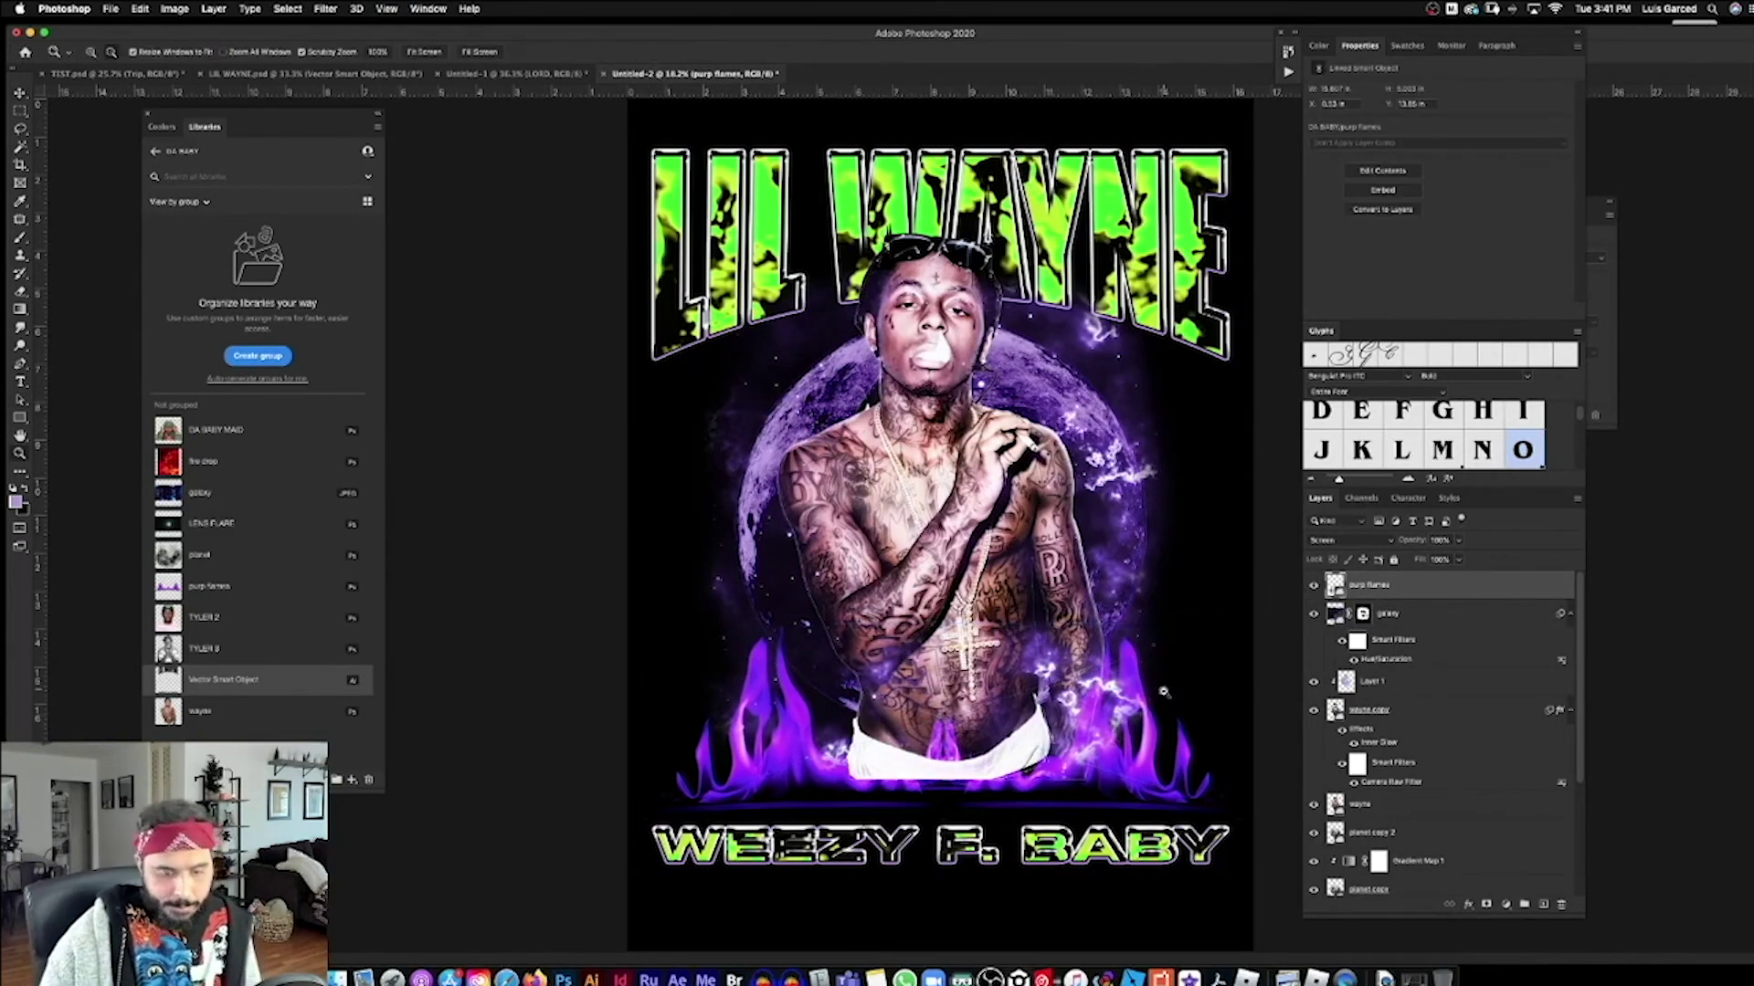
Step: Examine what the wayne, planet copy 2 and wayne copy layers contribute by toggling their visibility
right_click(988, 514)
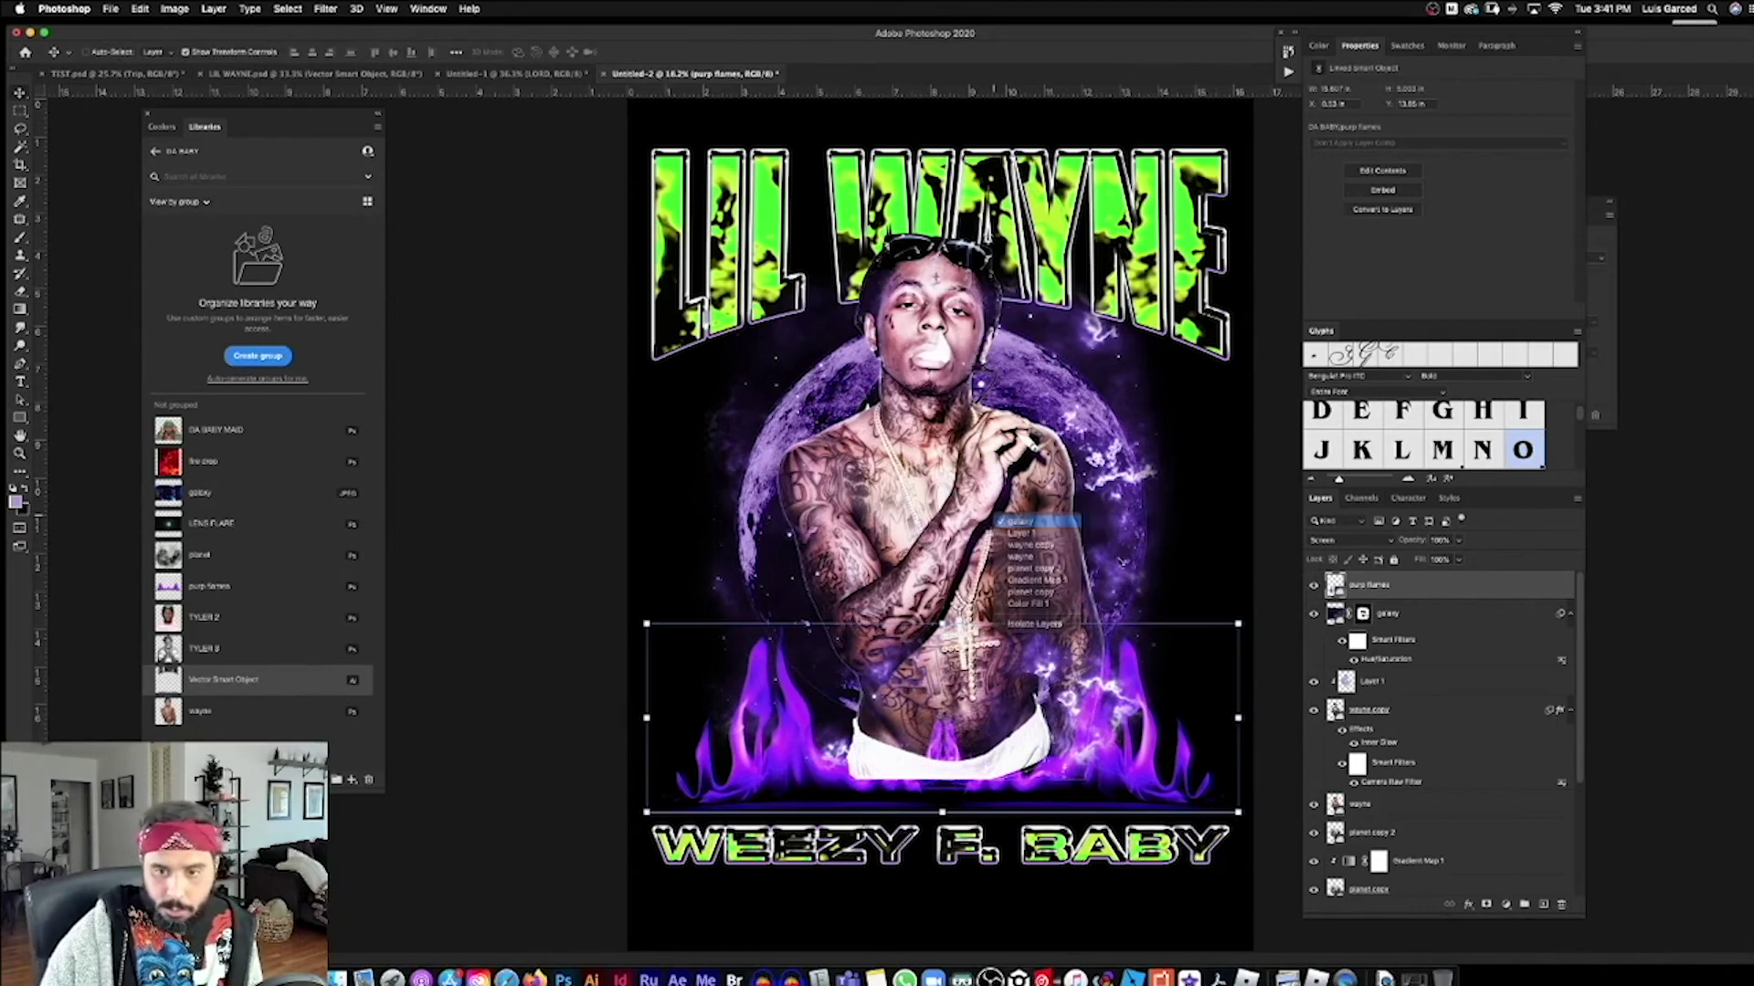
left_click(1014, 520)
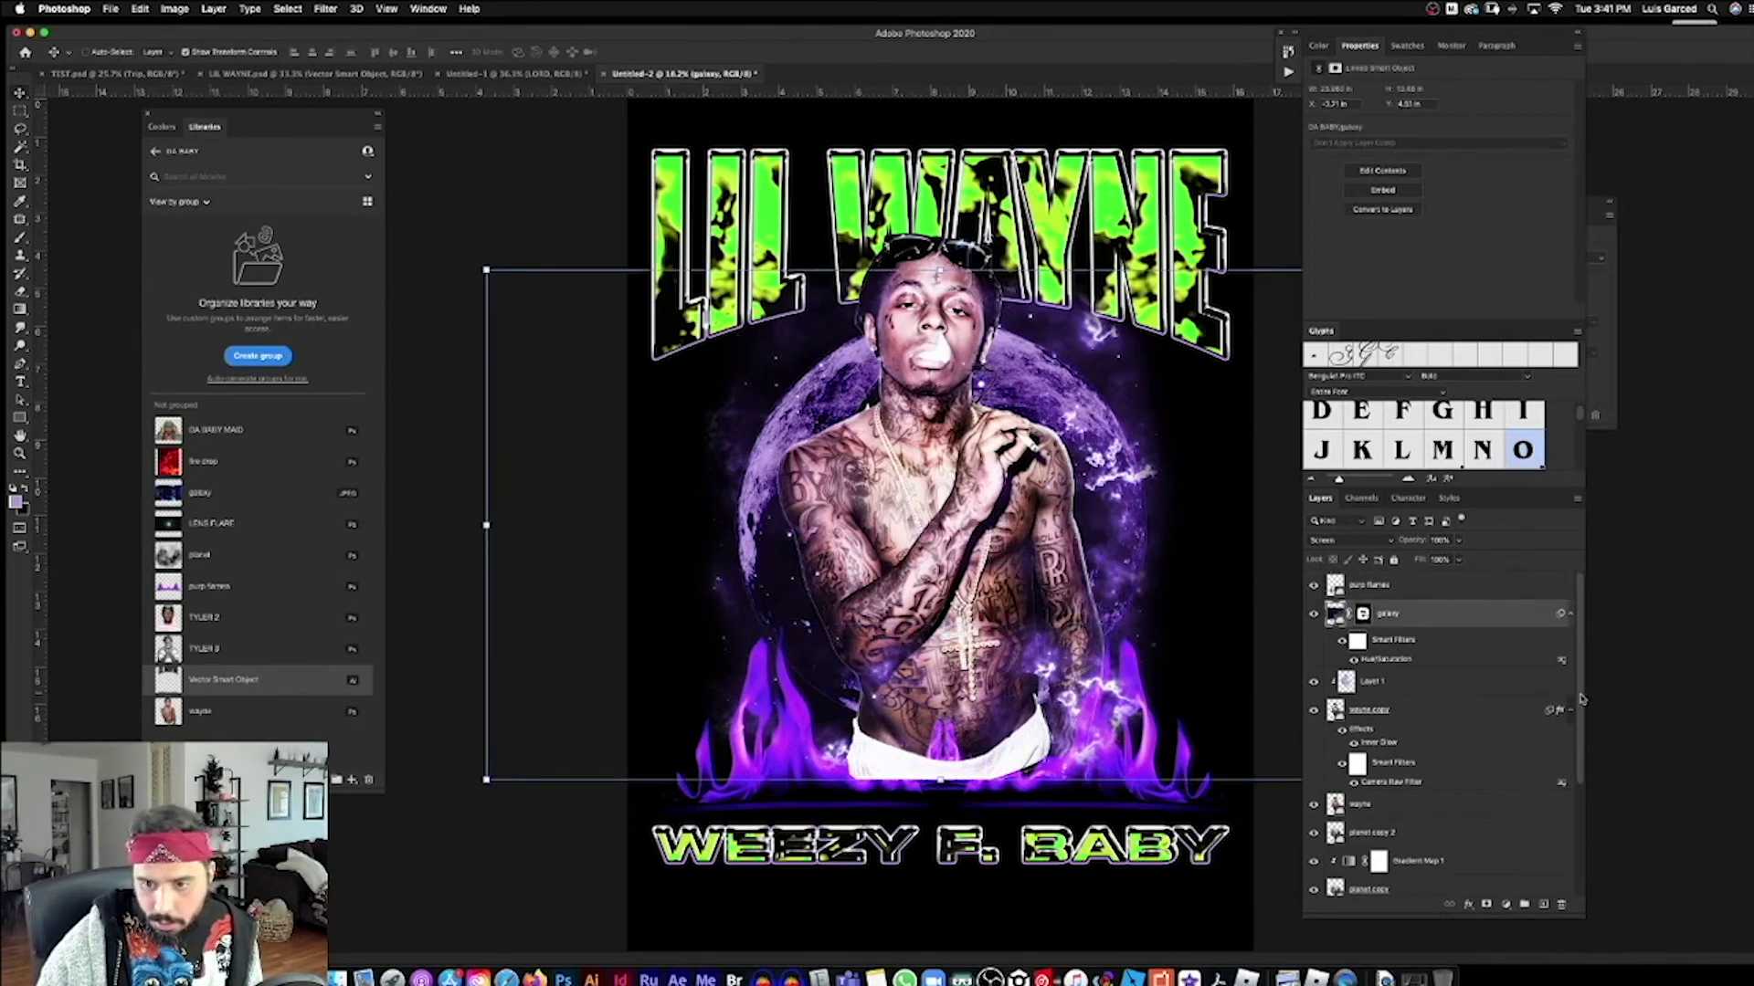
scroll(1578, 699, "down", 3)
left_click(1361, 690)
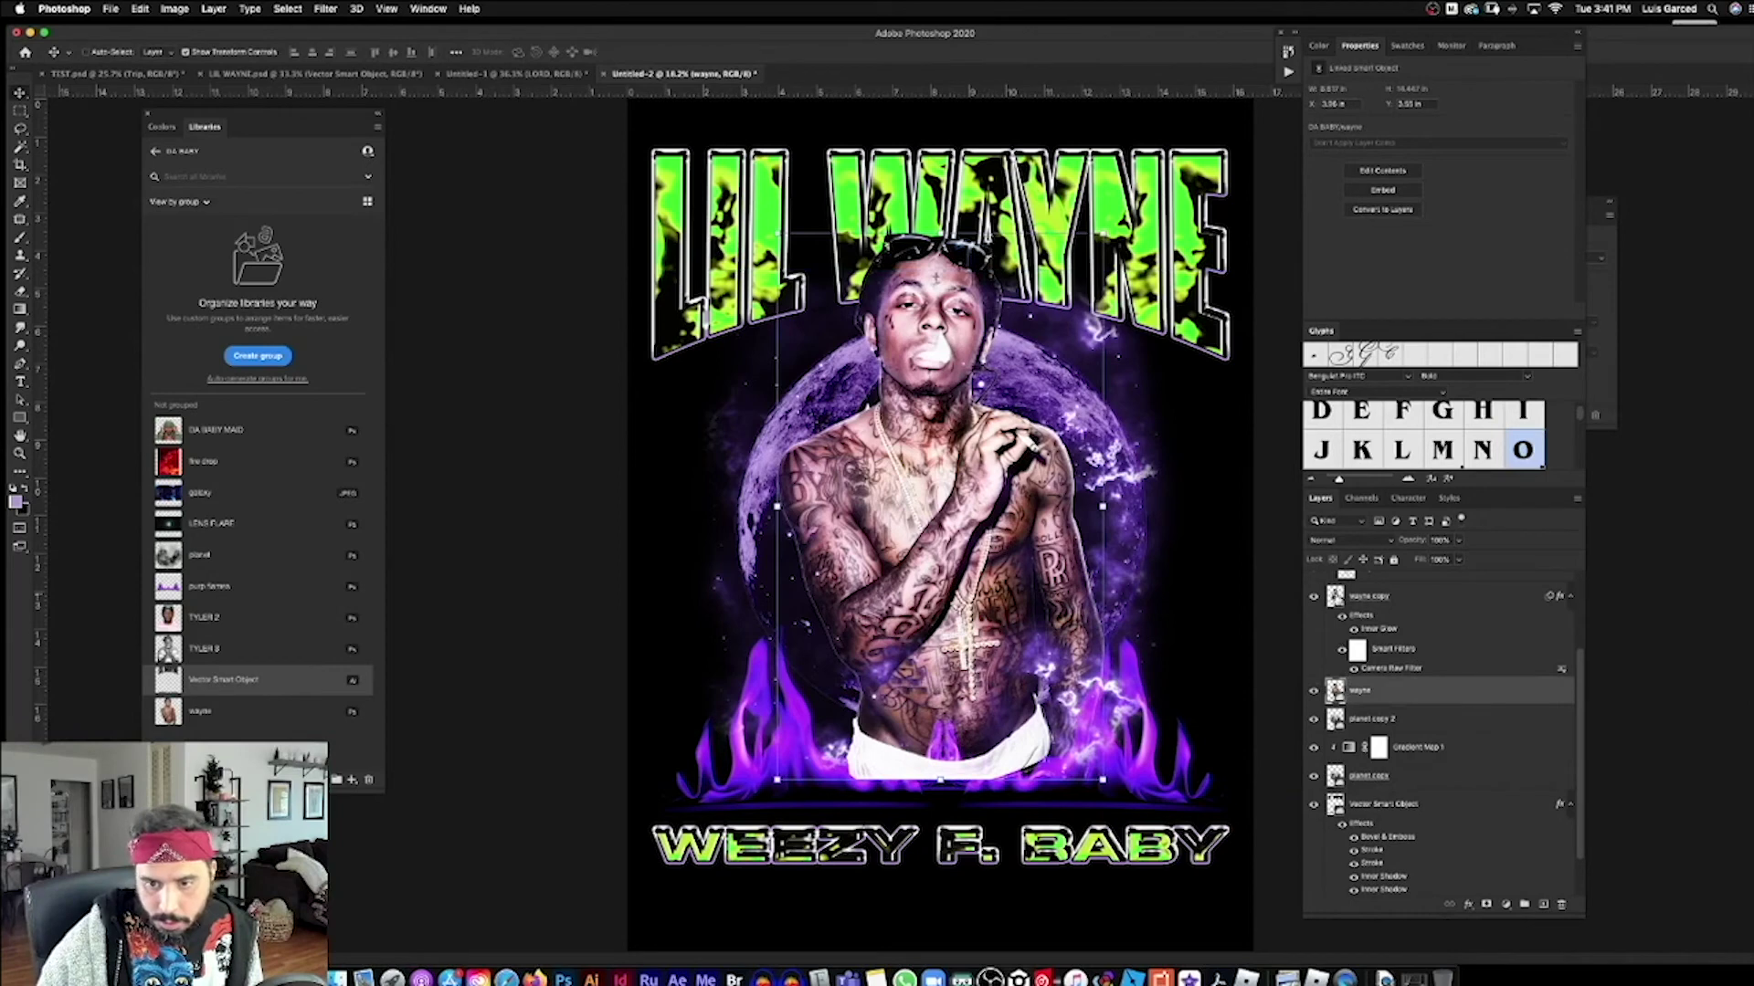
left_click(1338, 674)
left_click(1314, 692)
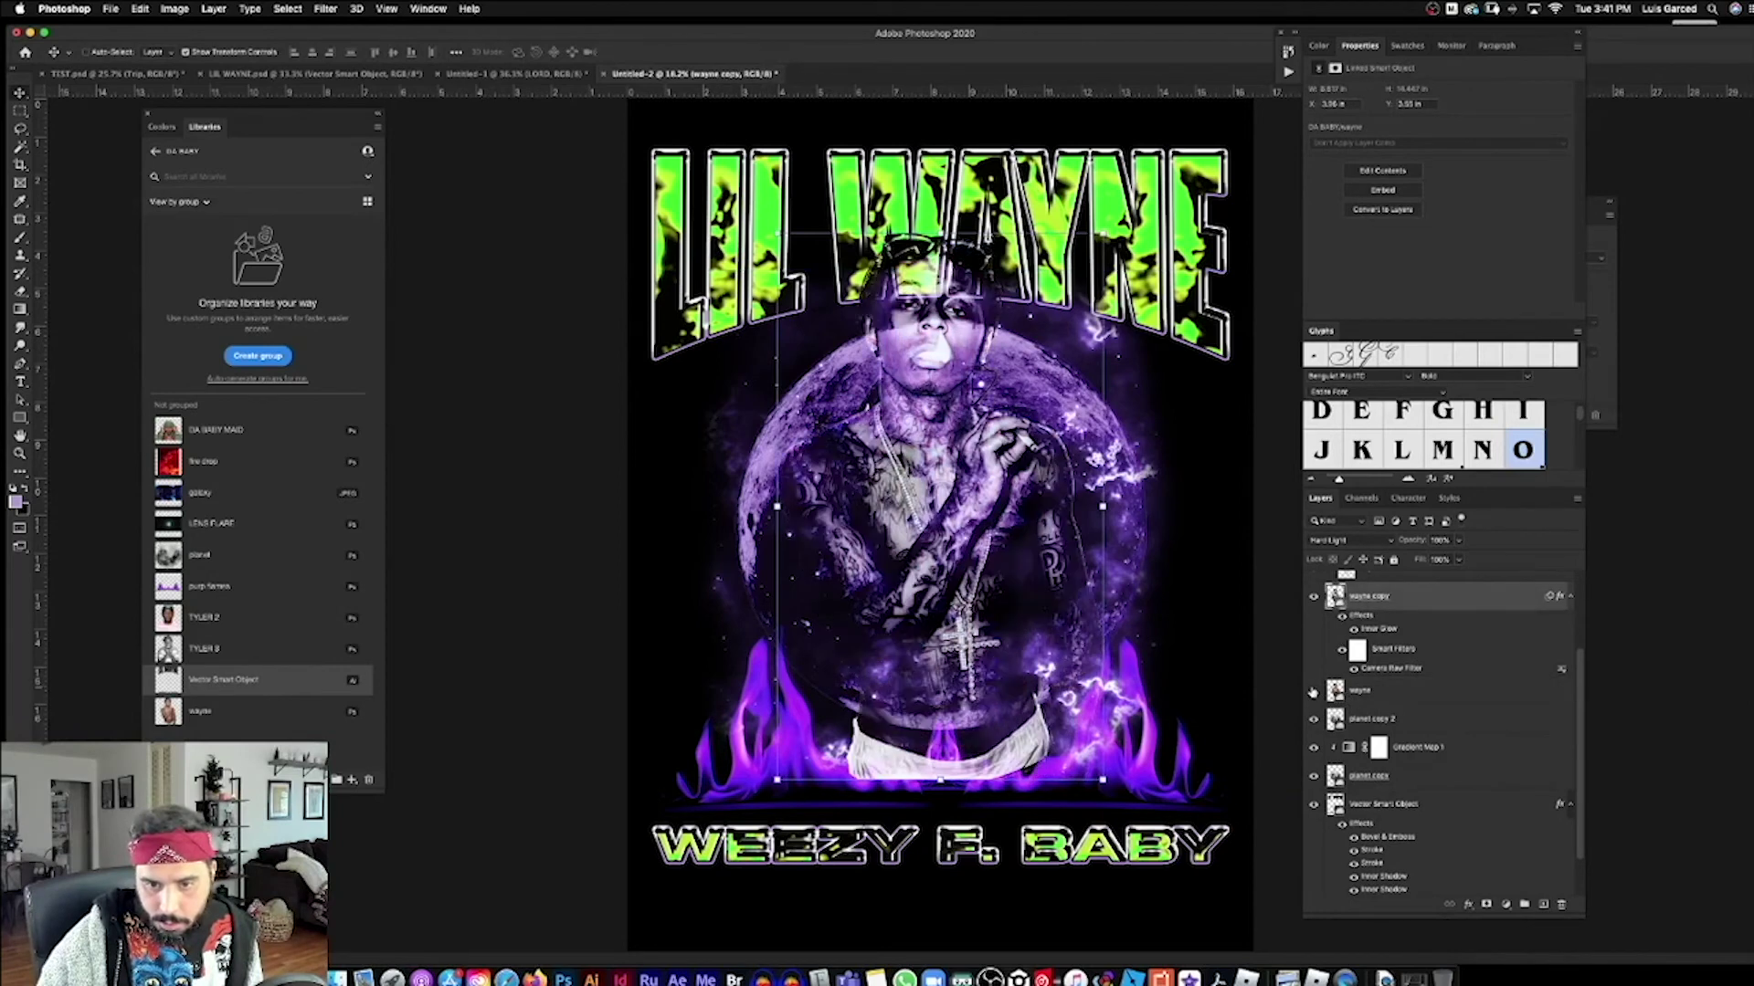
left_click(1314, 691)
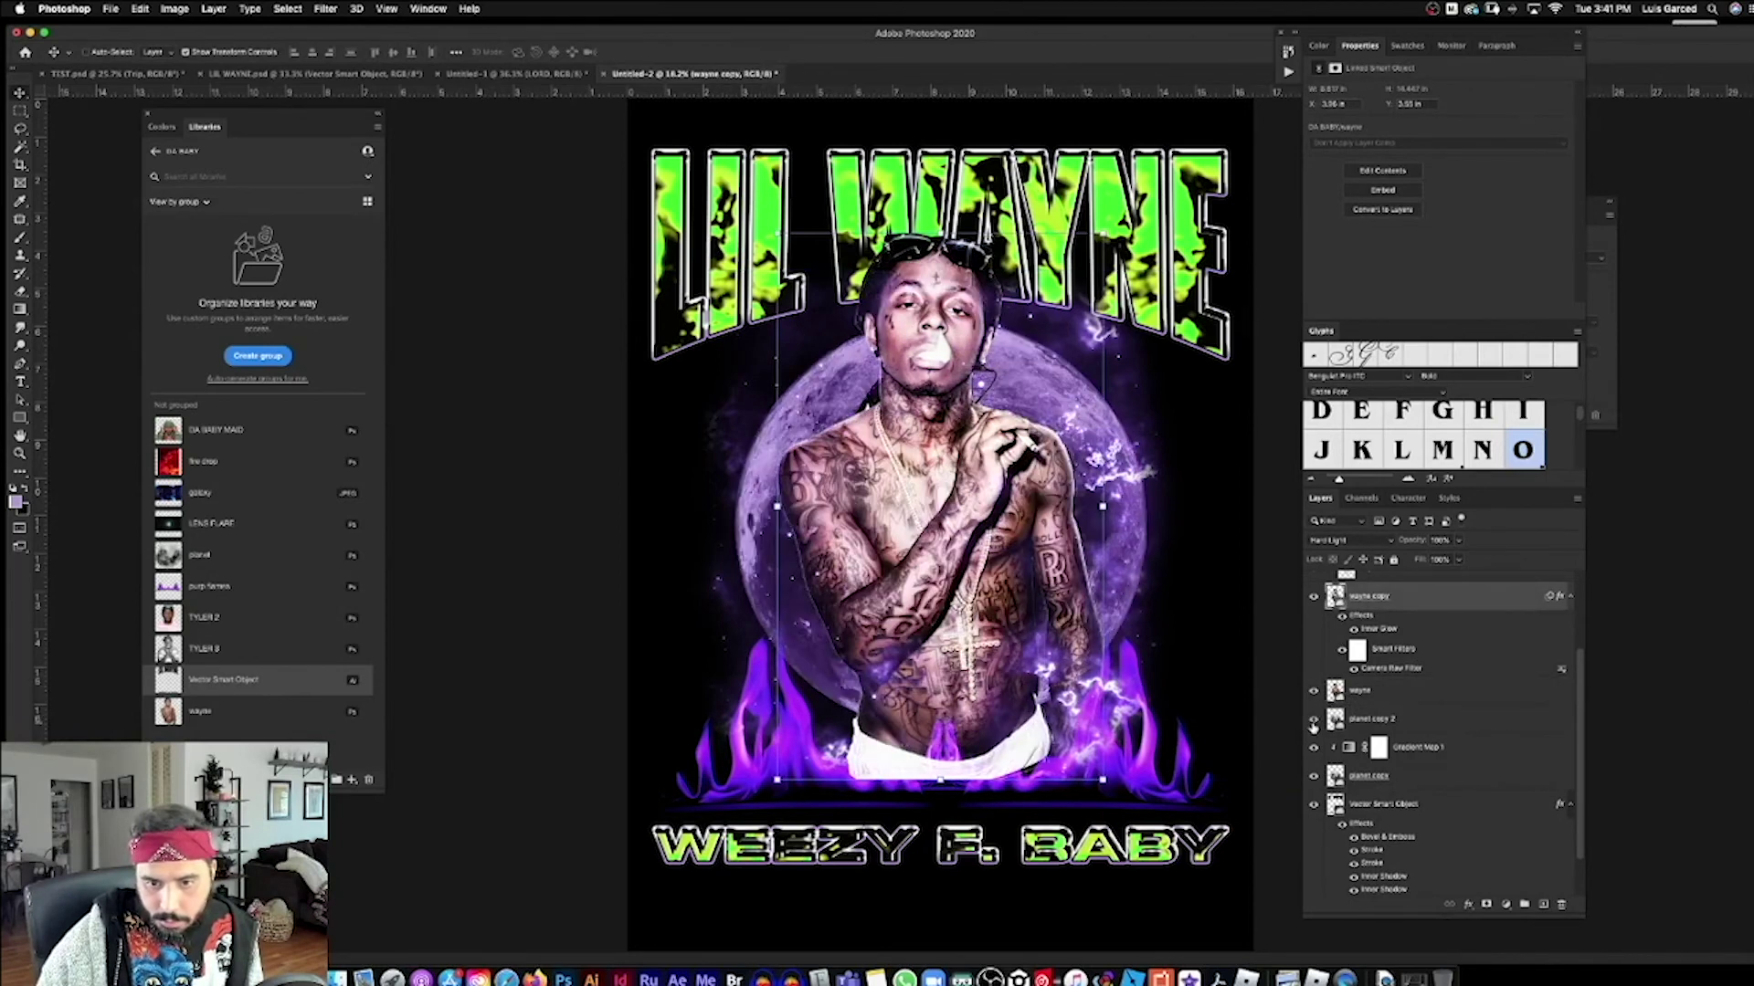
left_click(1313, 597)
left_click(1313, 596)
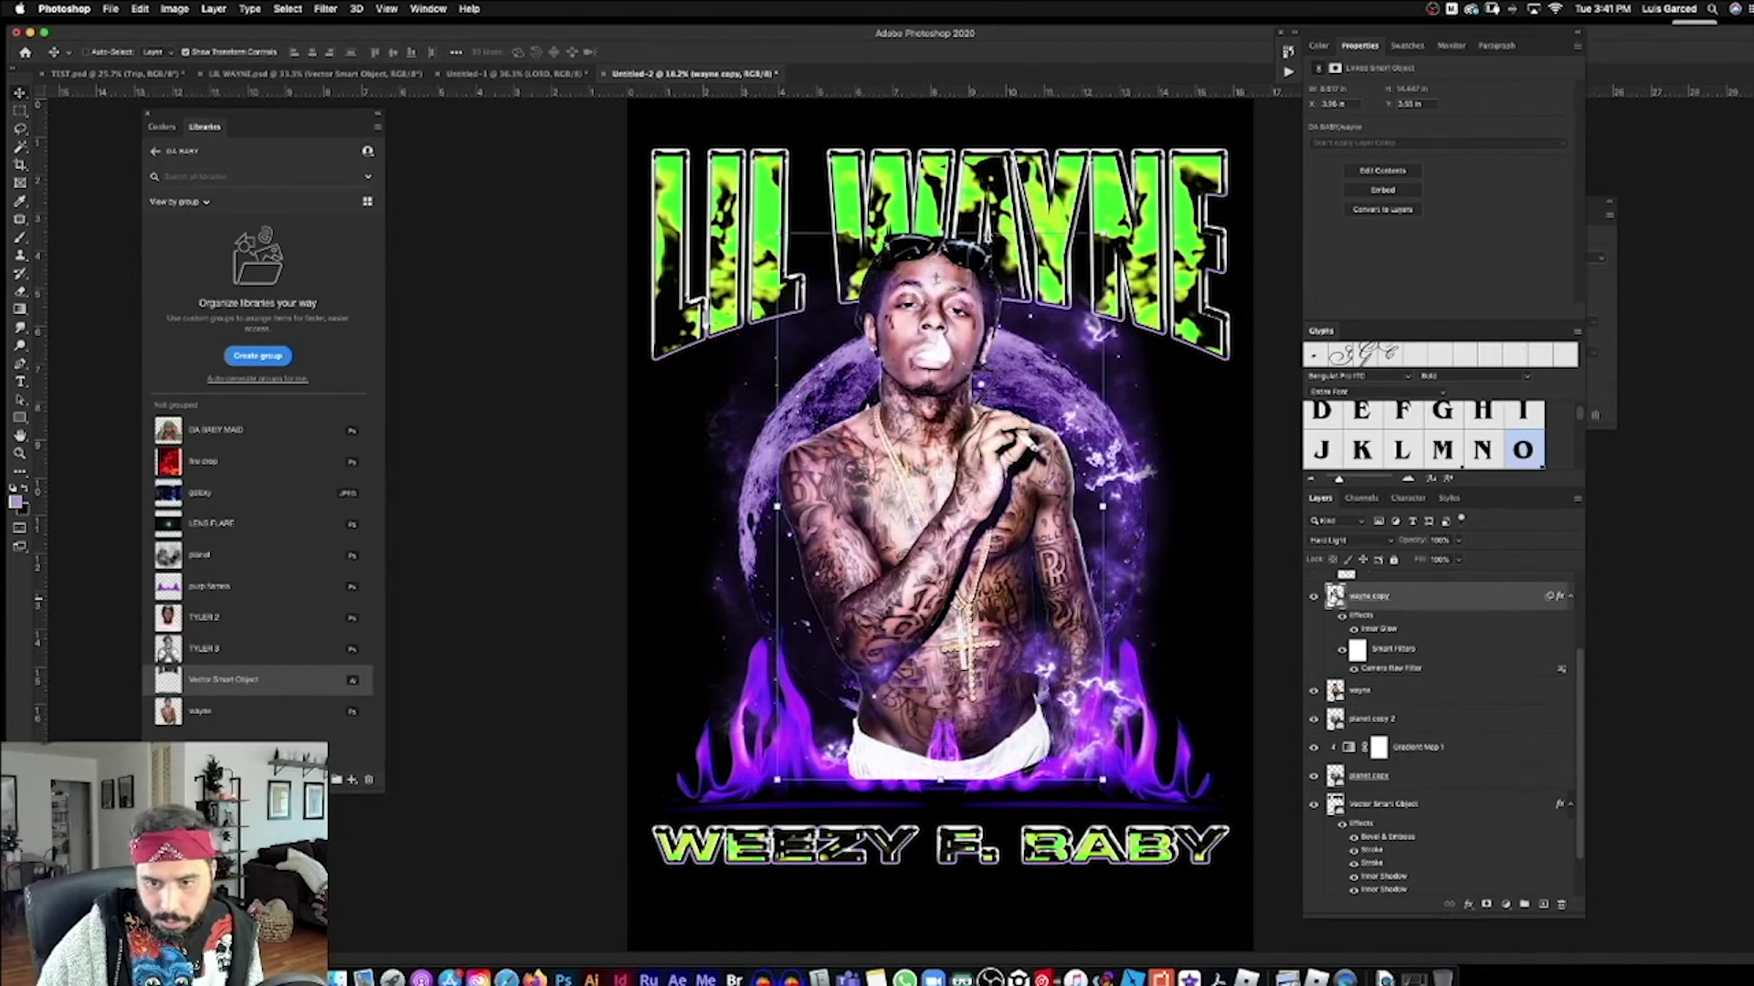
Step: Group the layers from Layer 1 down to planet copy 2 and toggle the group's visibility to check its contents
left_click(1353, 719, "shift")
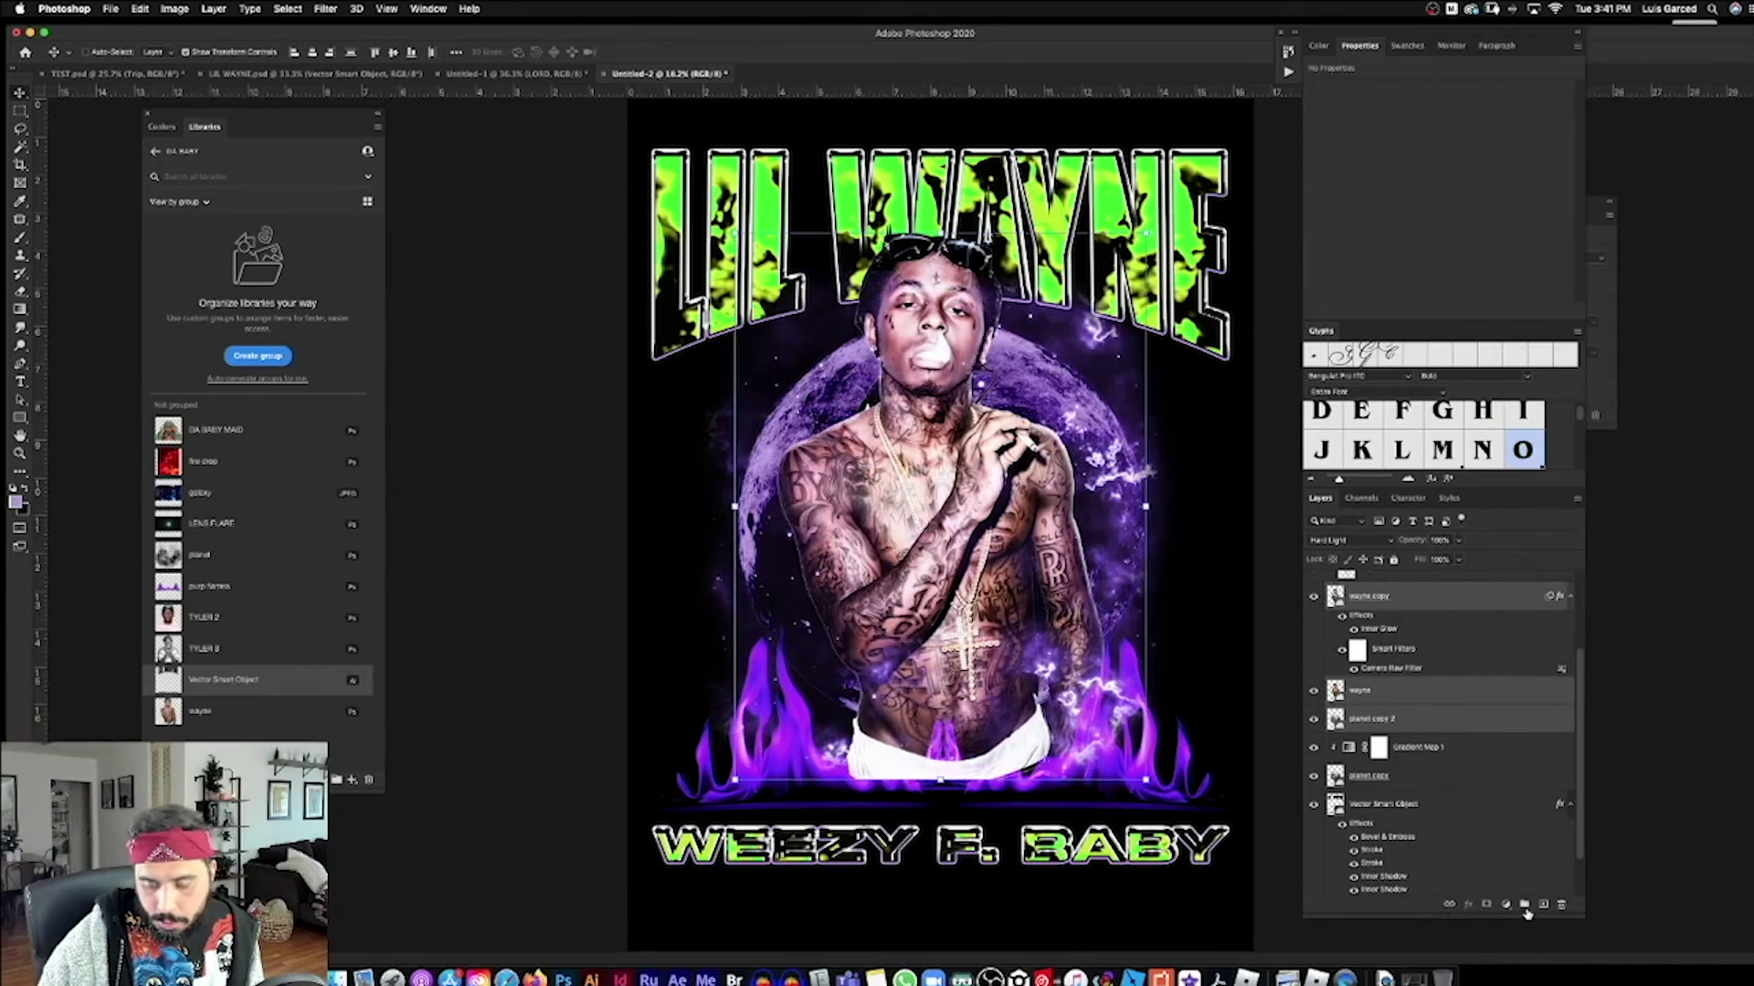
left_click_drag(1580, 697, 1580, 669)
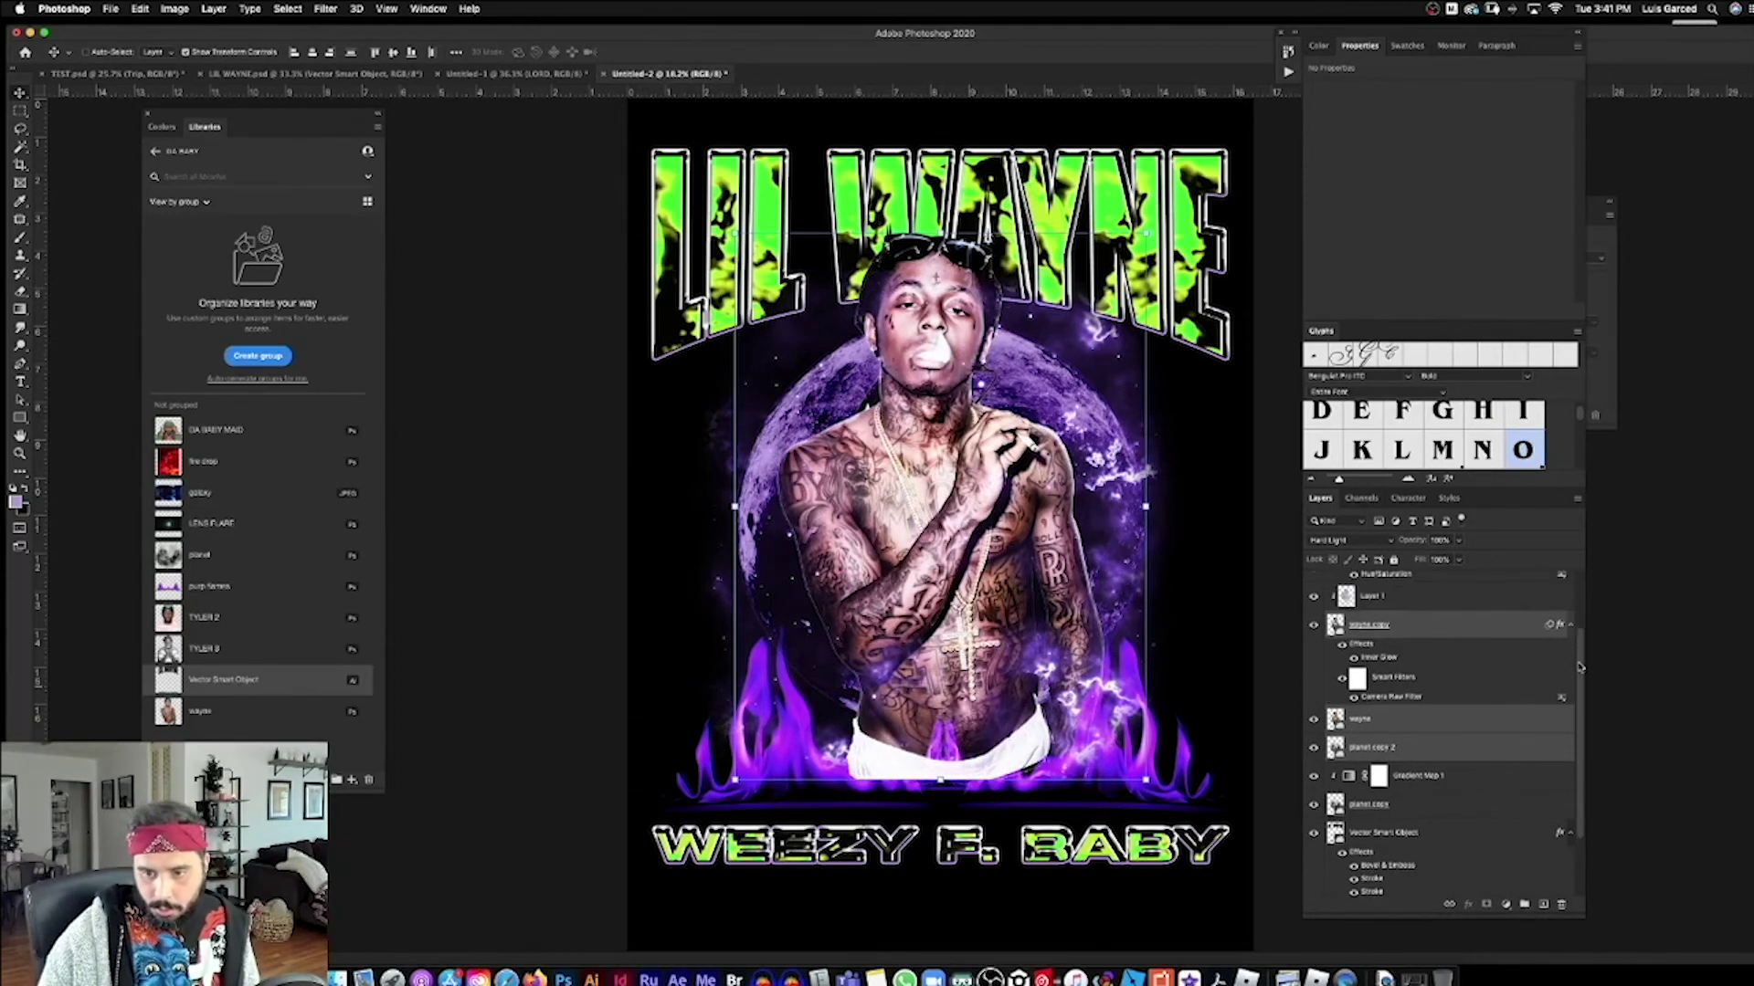
left_click(1401, 599)
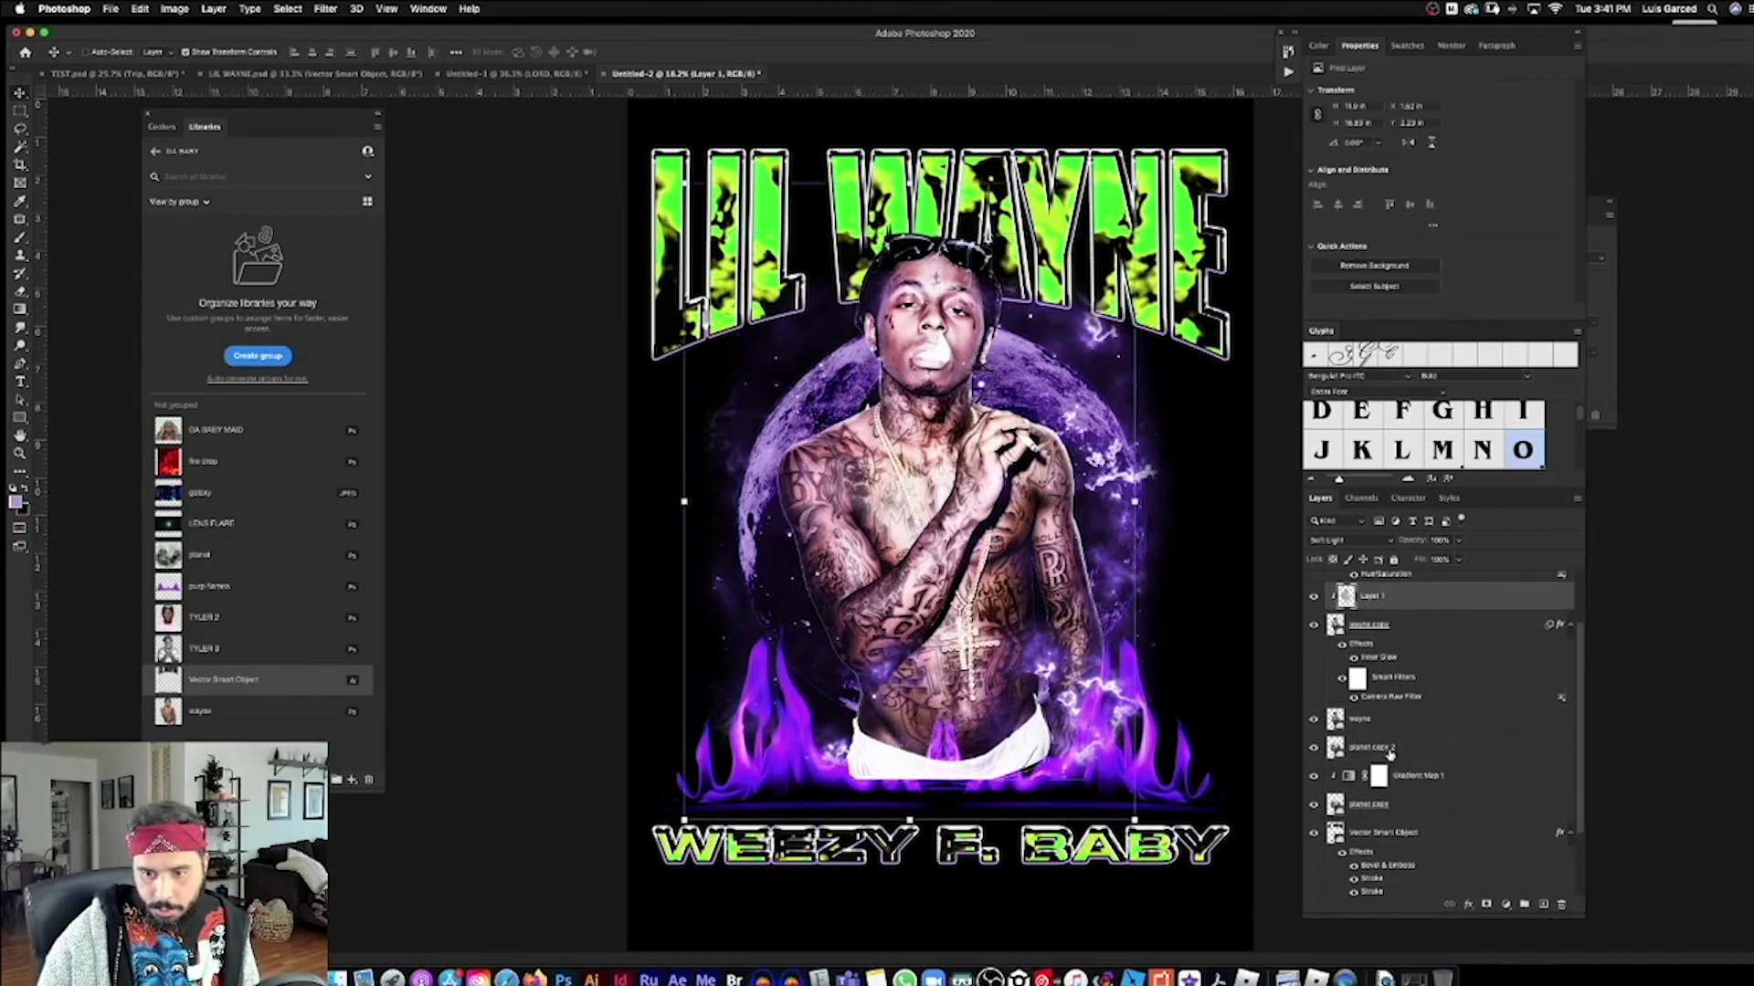
left_click(1388, 754, "shift")
left_click(1524, 905)
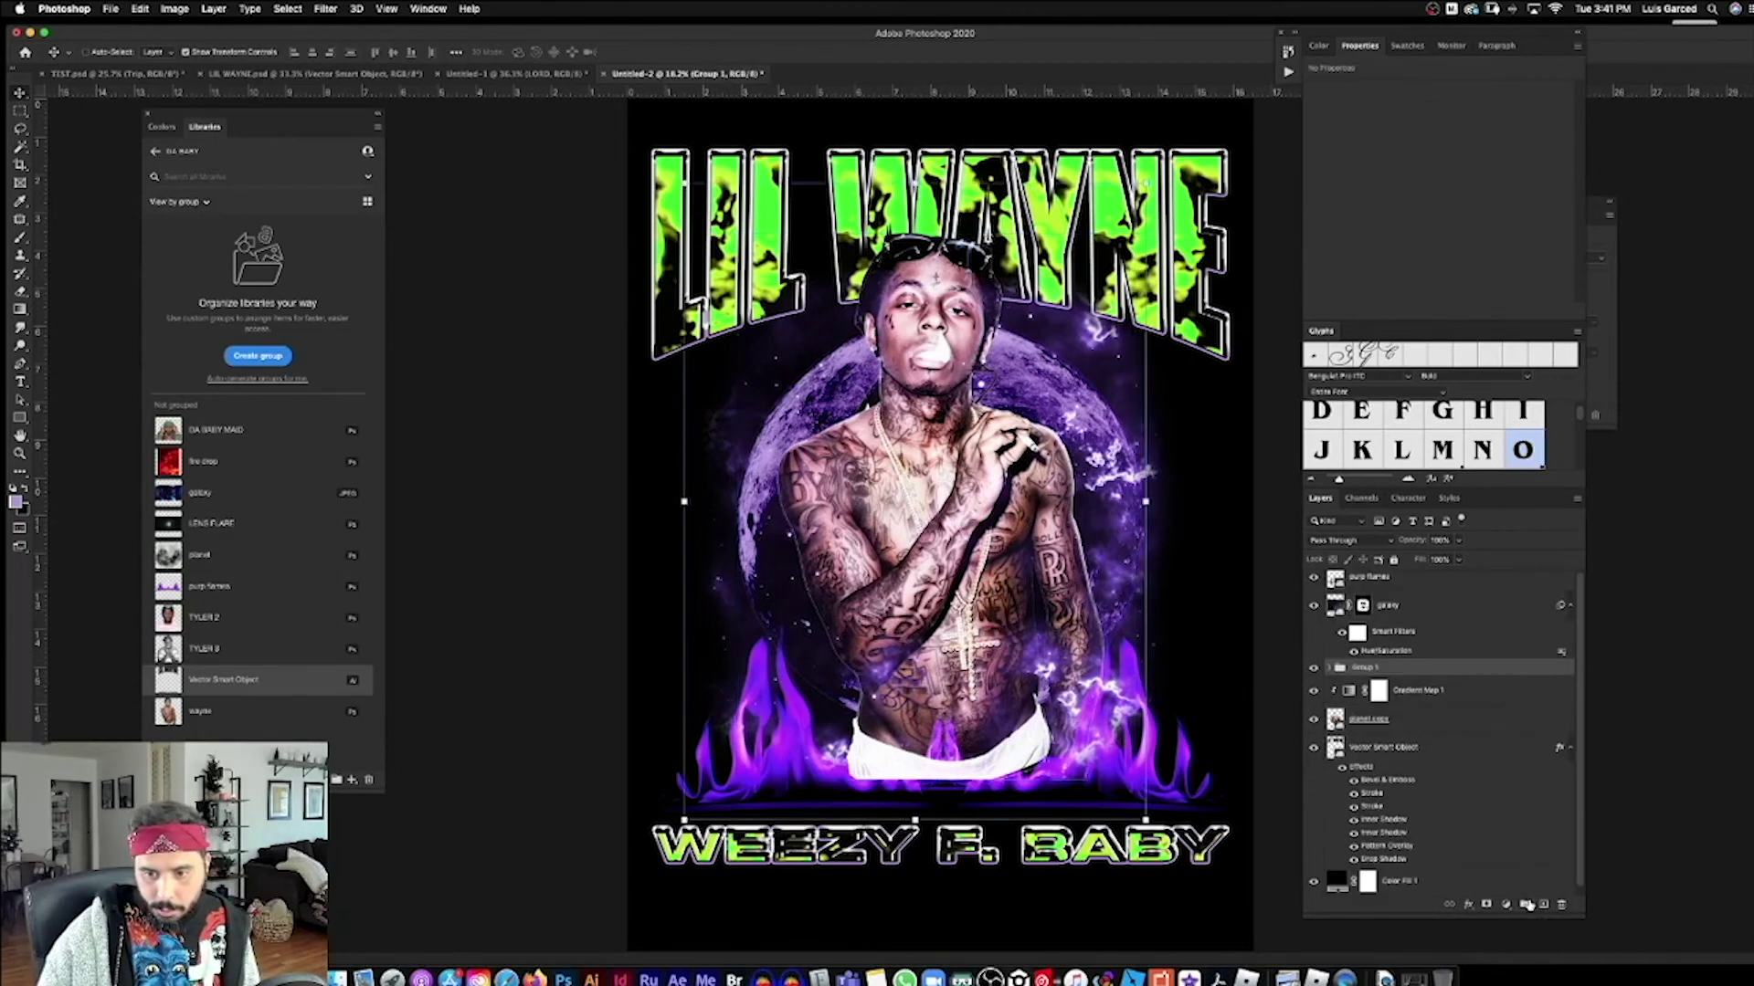
left_click(1312, 667)
left_click(1312, 668)
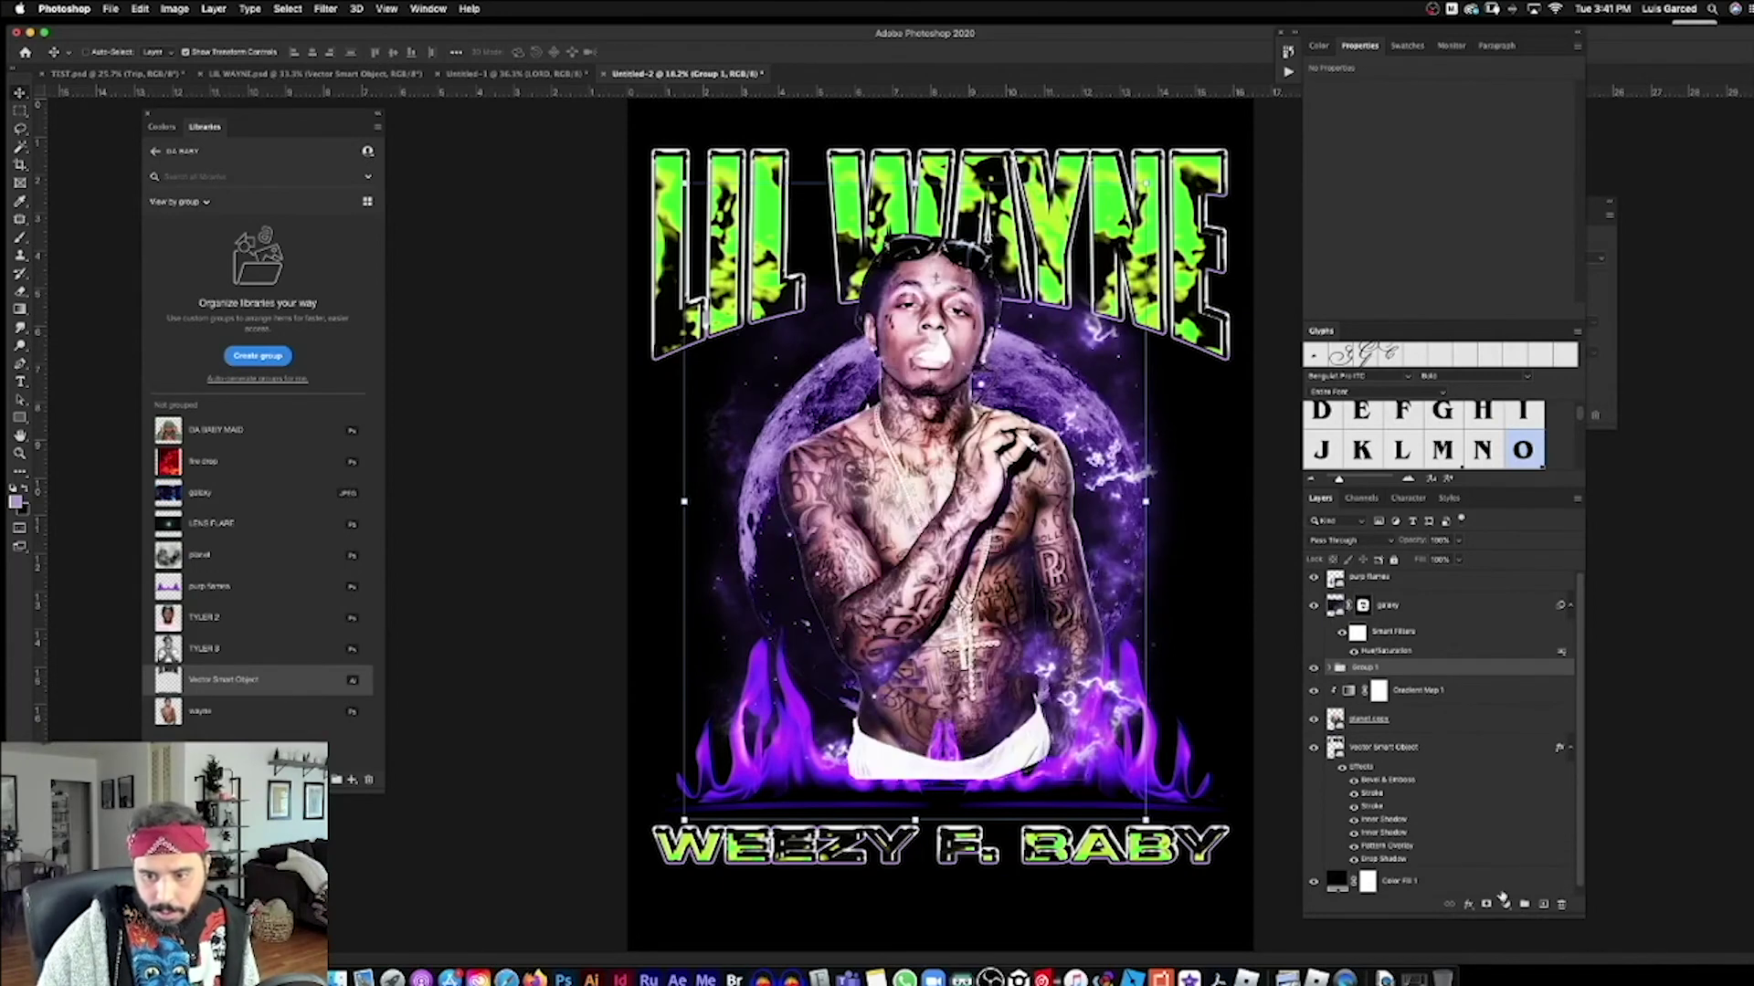
Step: Add a layer mask to the figure's group and fade its lower edge into the flames with a short black-to-white gradient
left_click(1487, 907)
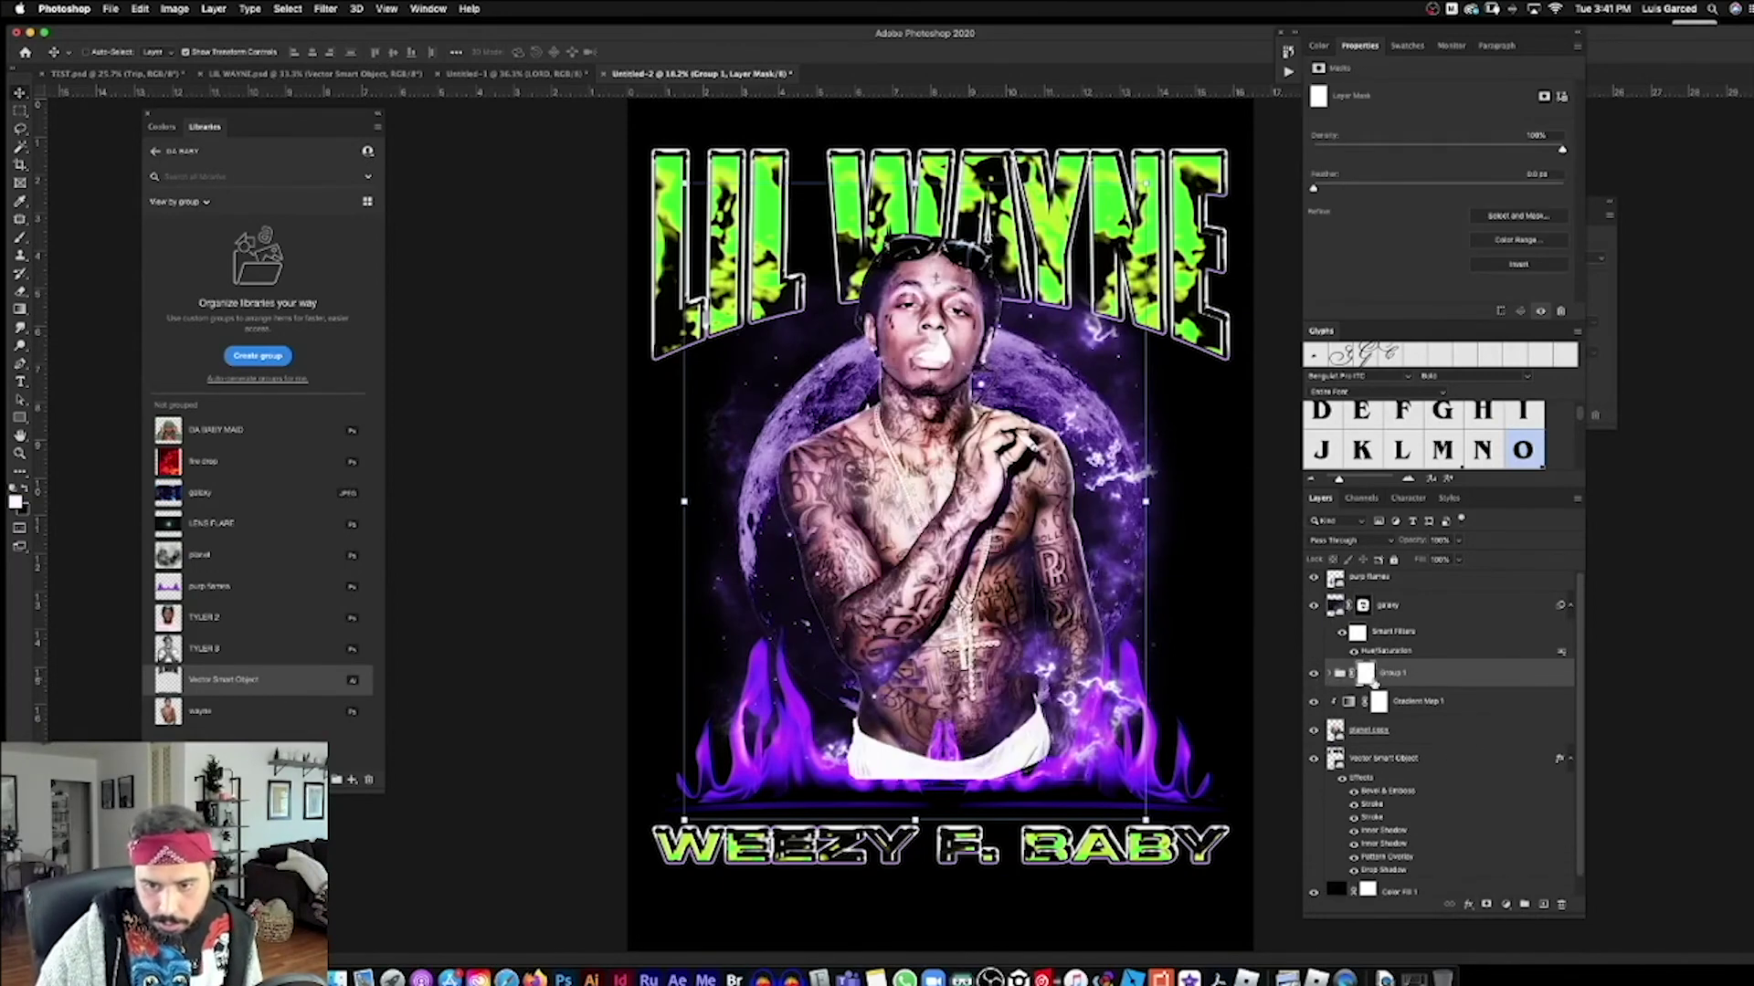
key("g")
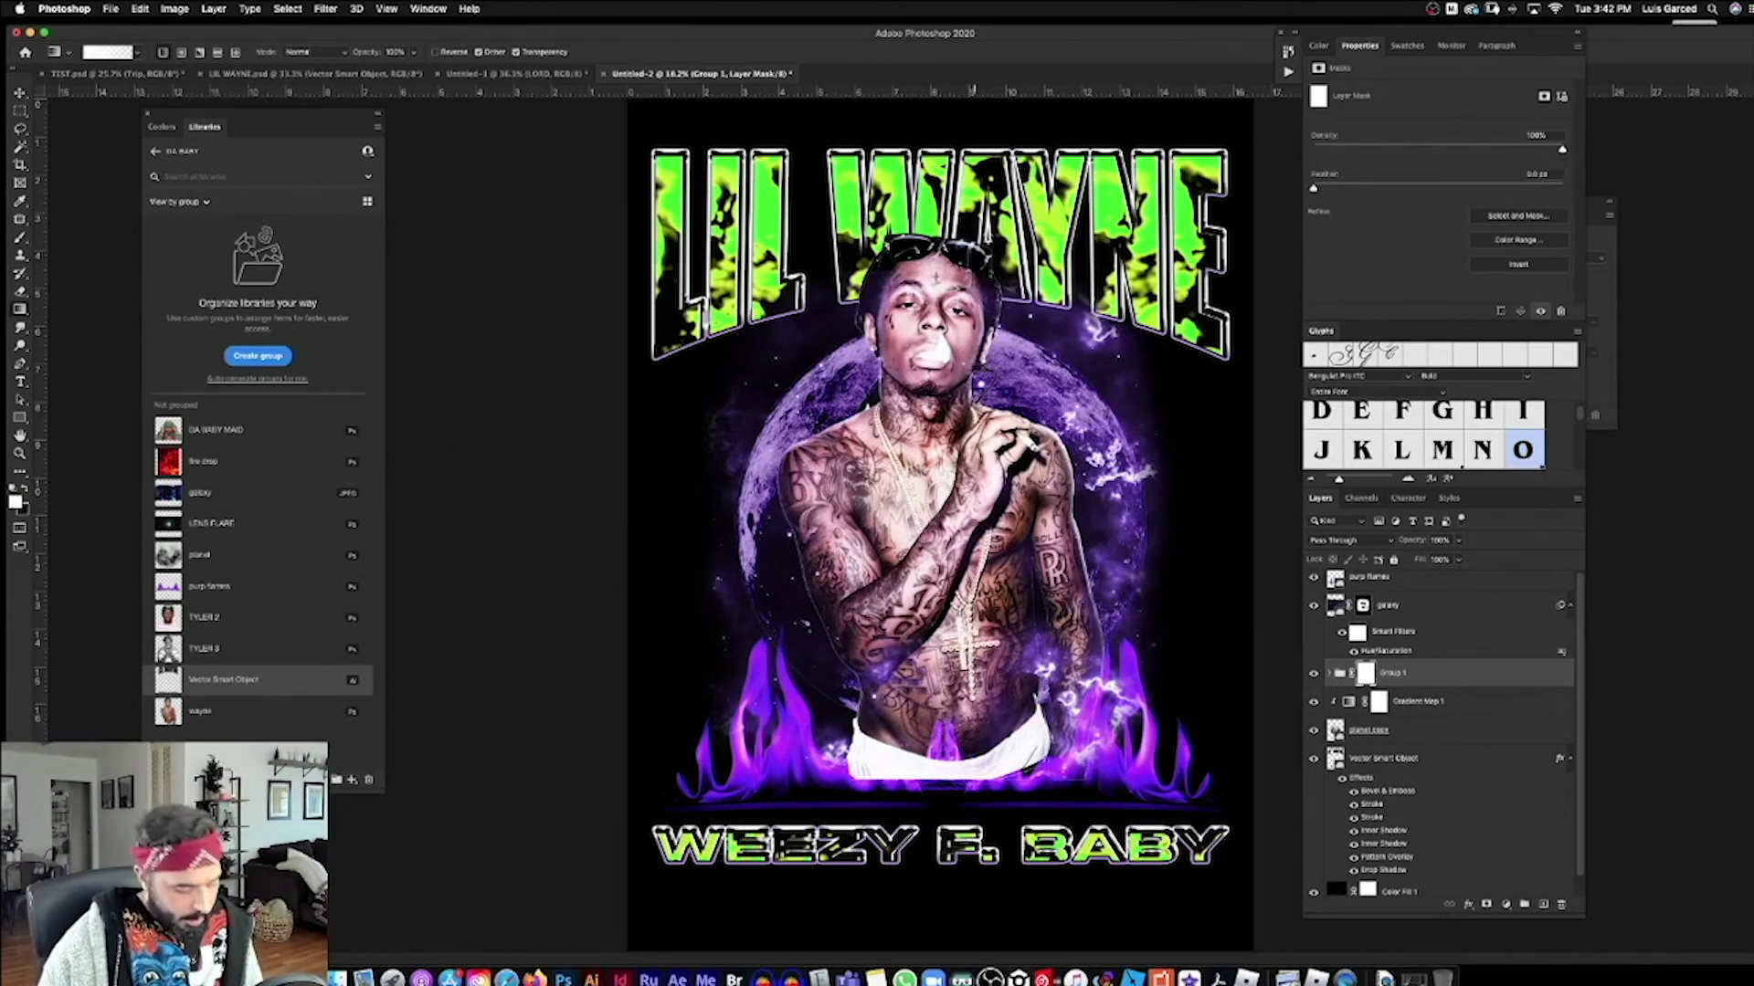
key("x")
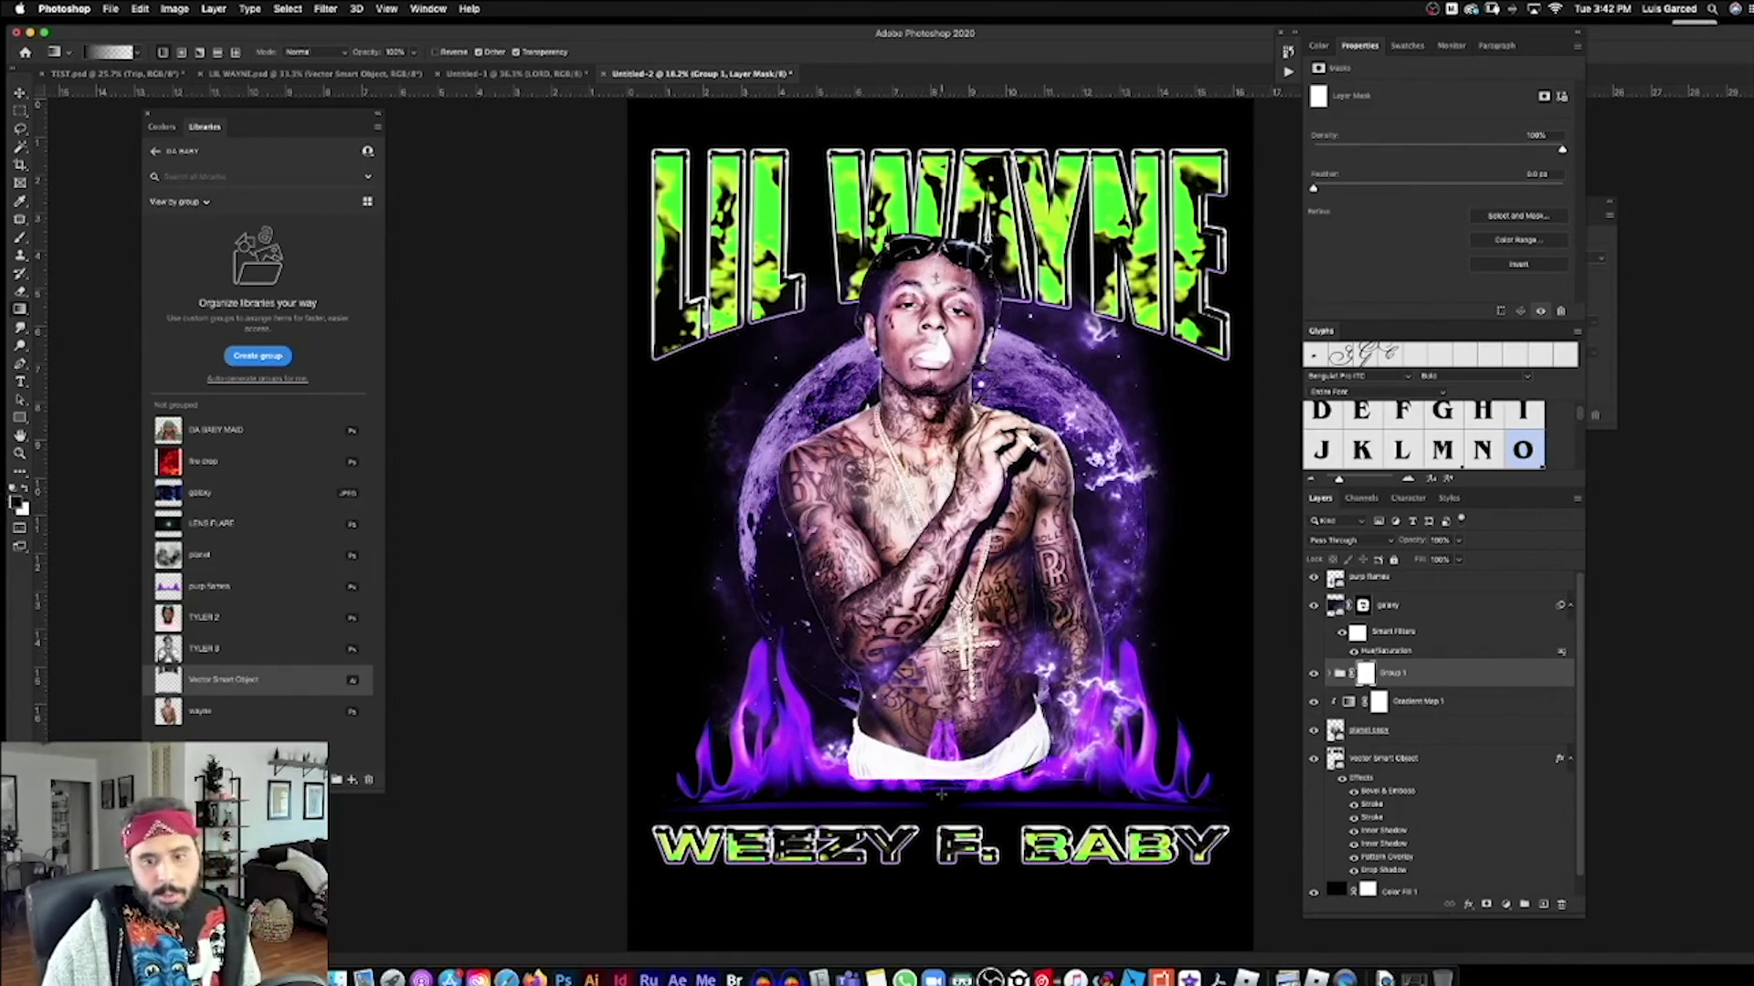
left_click_drag(949, 792, 950, 559)
key("super+z")
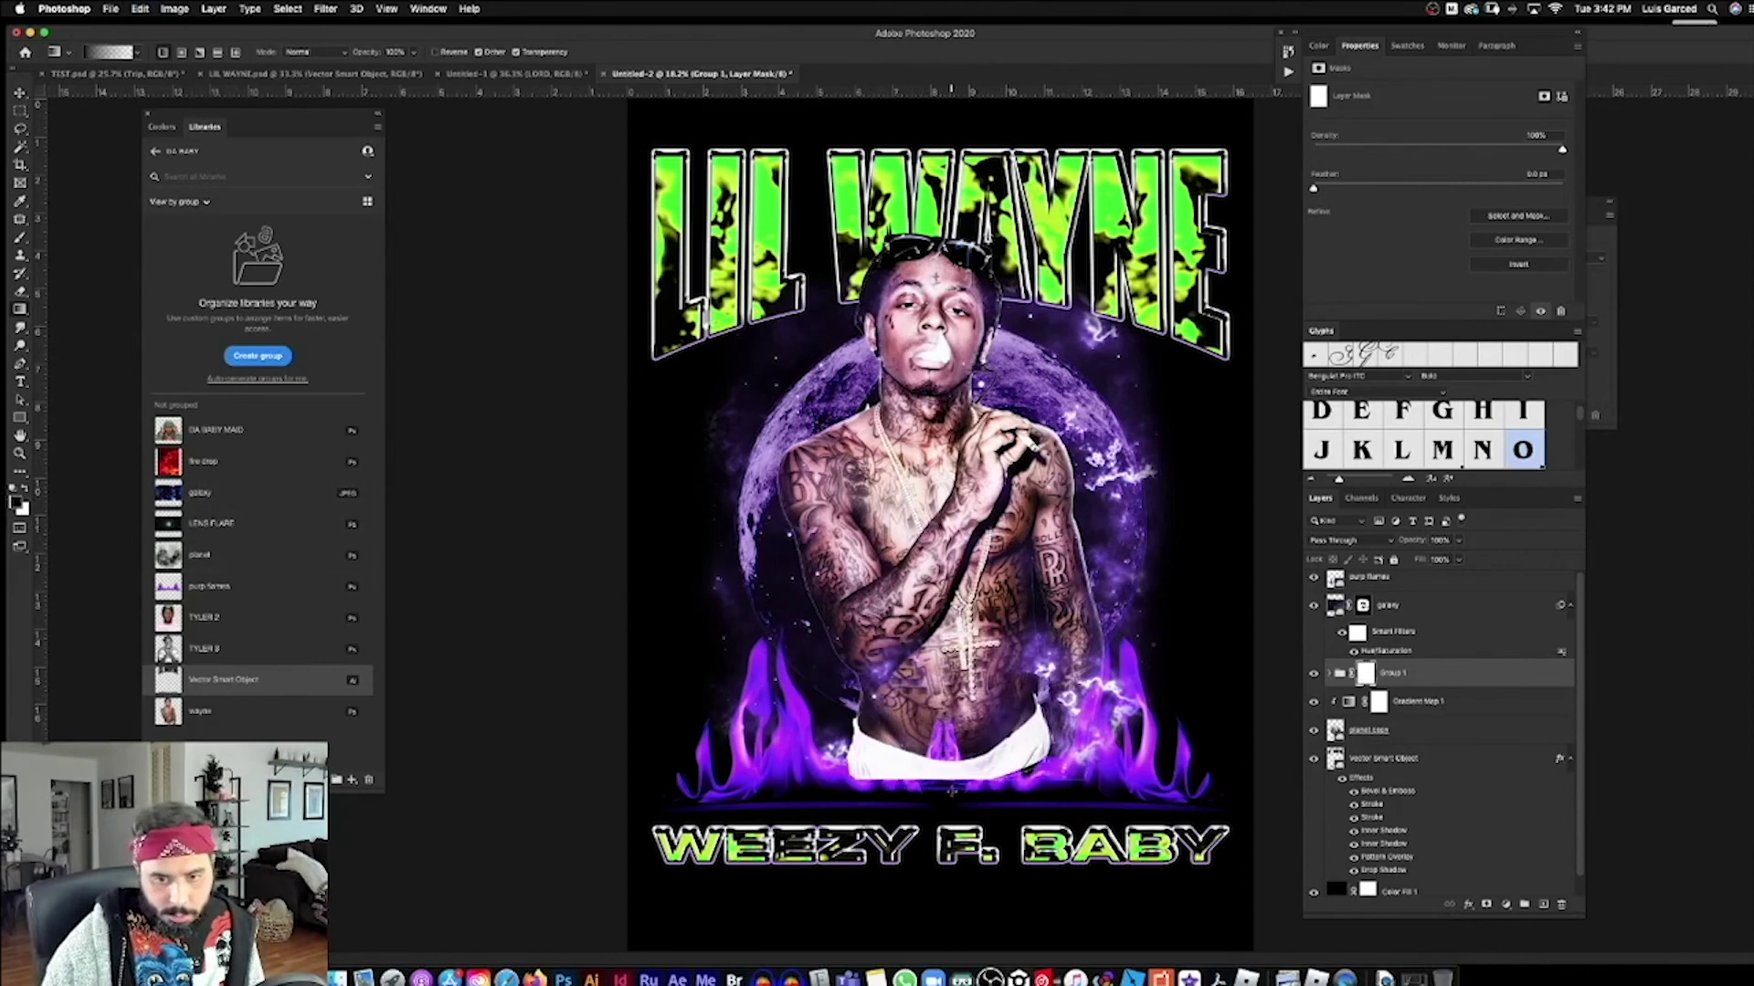
left_click_drag(981, 792, 968, 746)
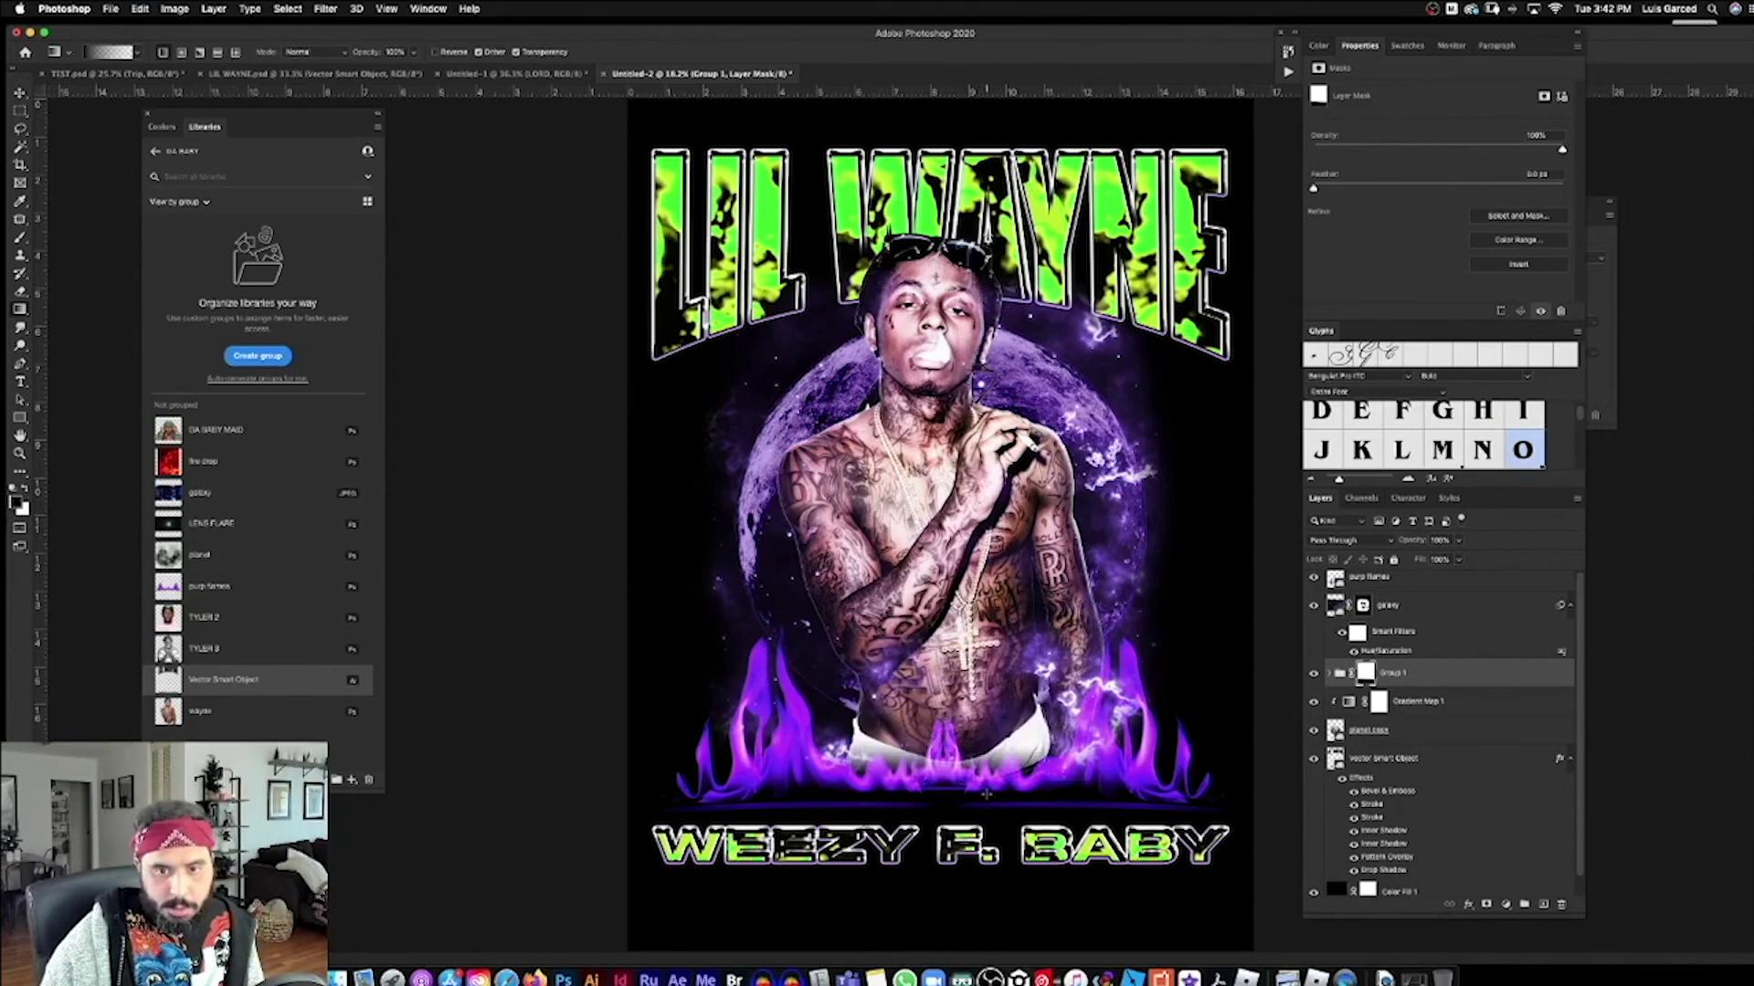
Step: Add a layer mask to the planet copy layer and fade out the planet's lower part with a gradient
key("z")
left_click(1352, 731)
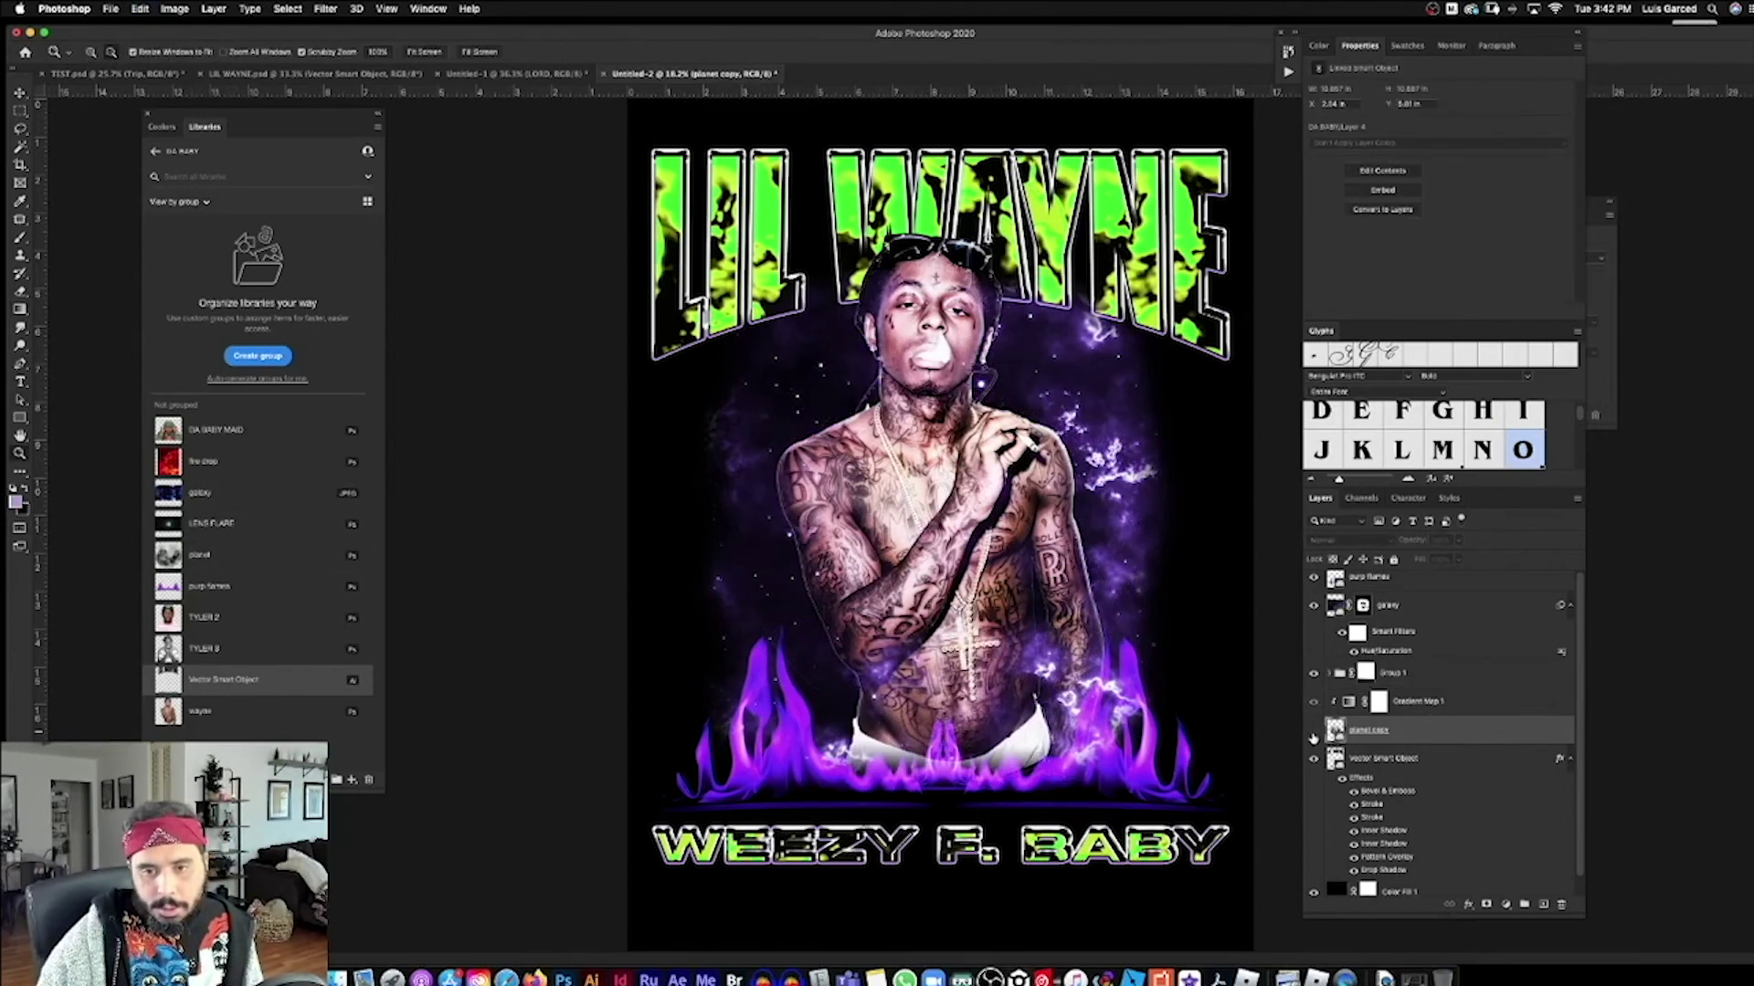
left_click(1487, 905)
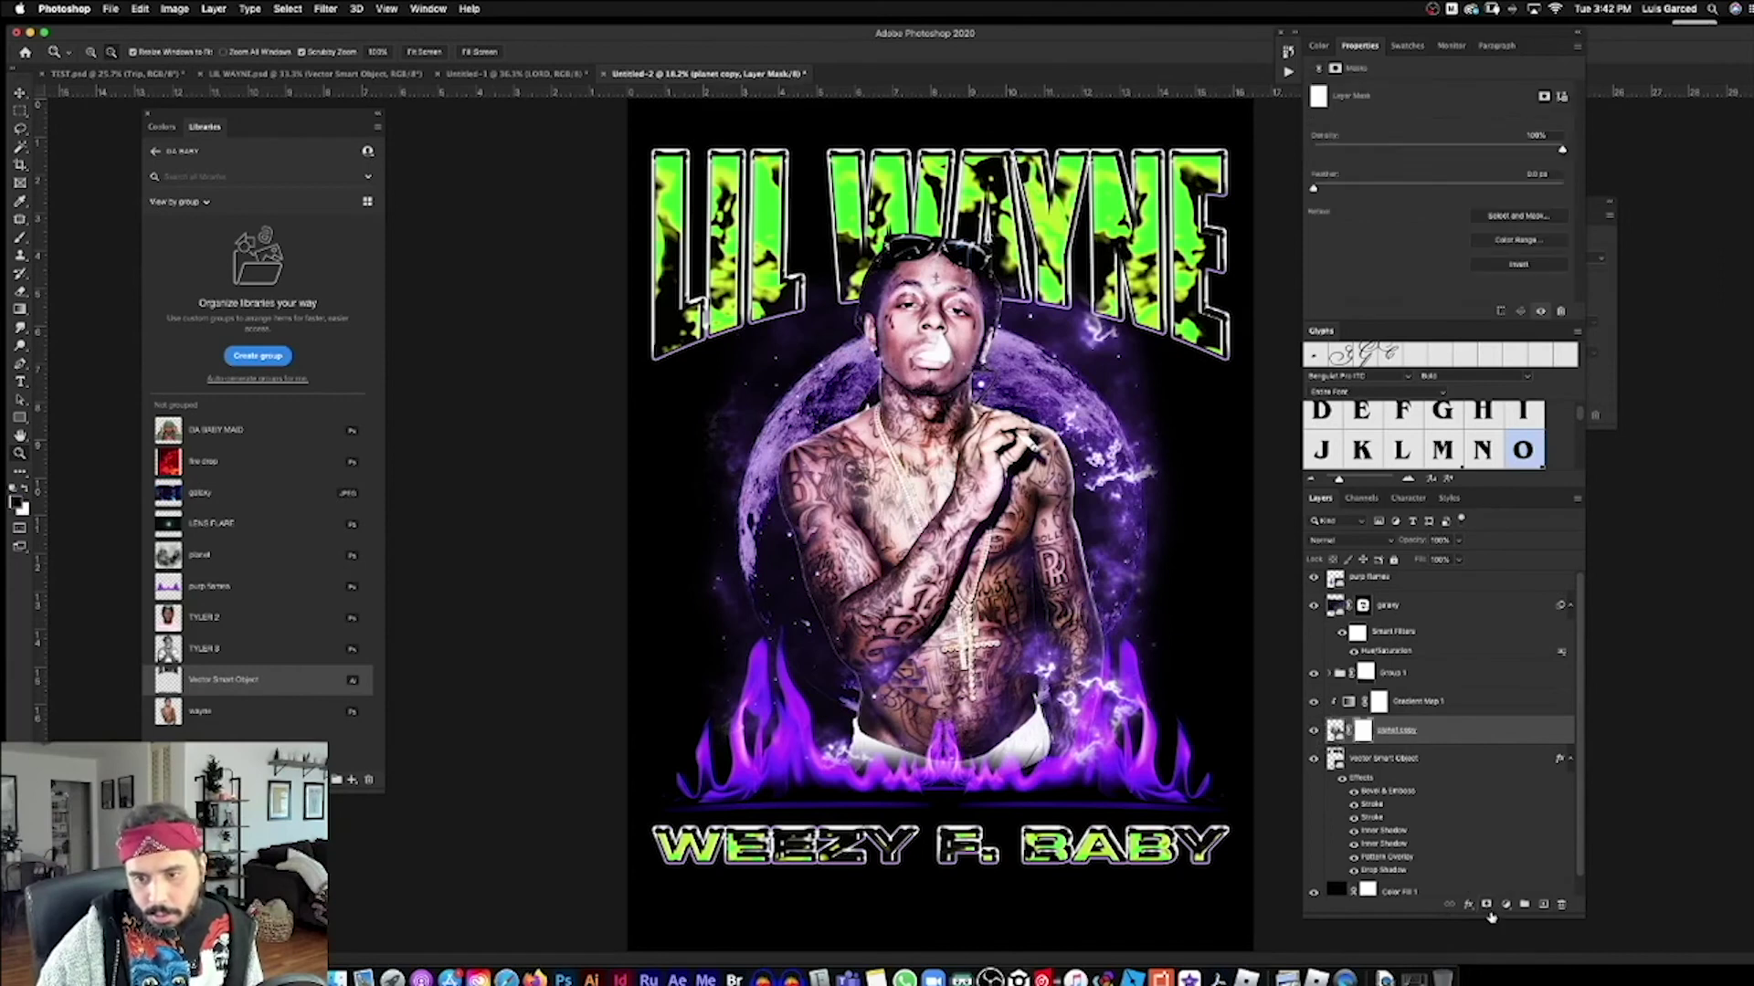
key("g")
left_click_drag(942, 737, 941, 475)
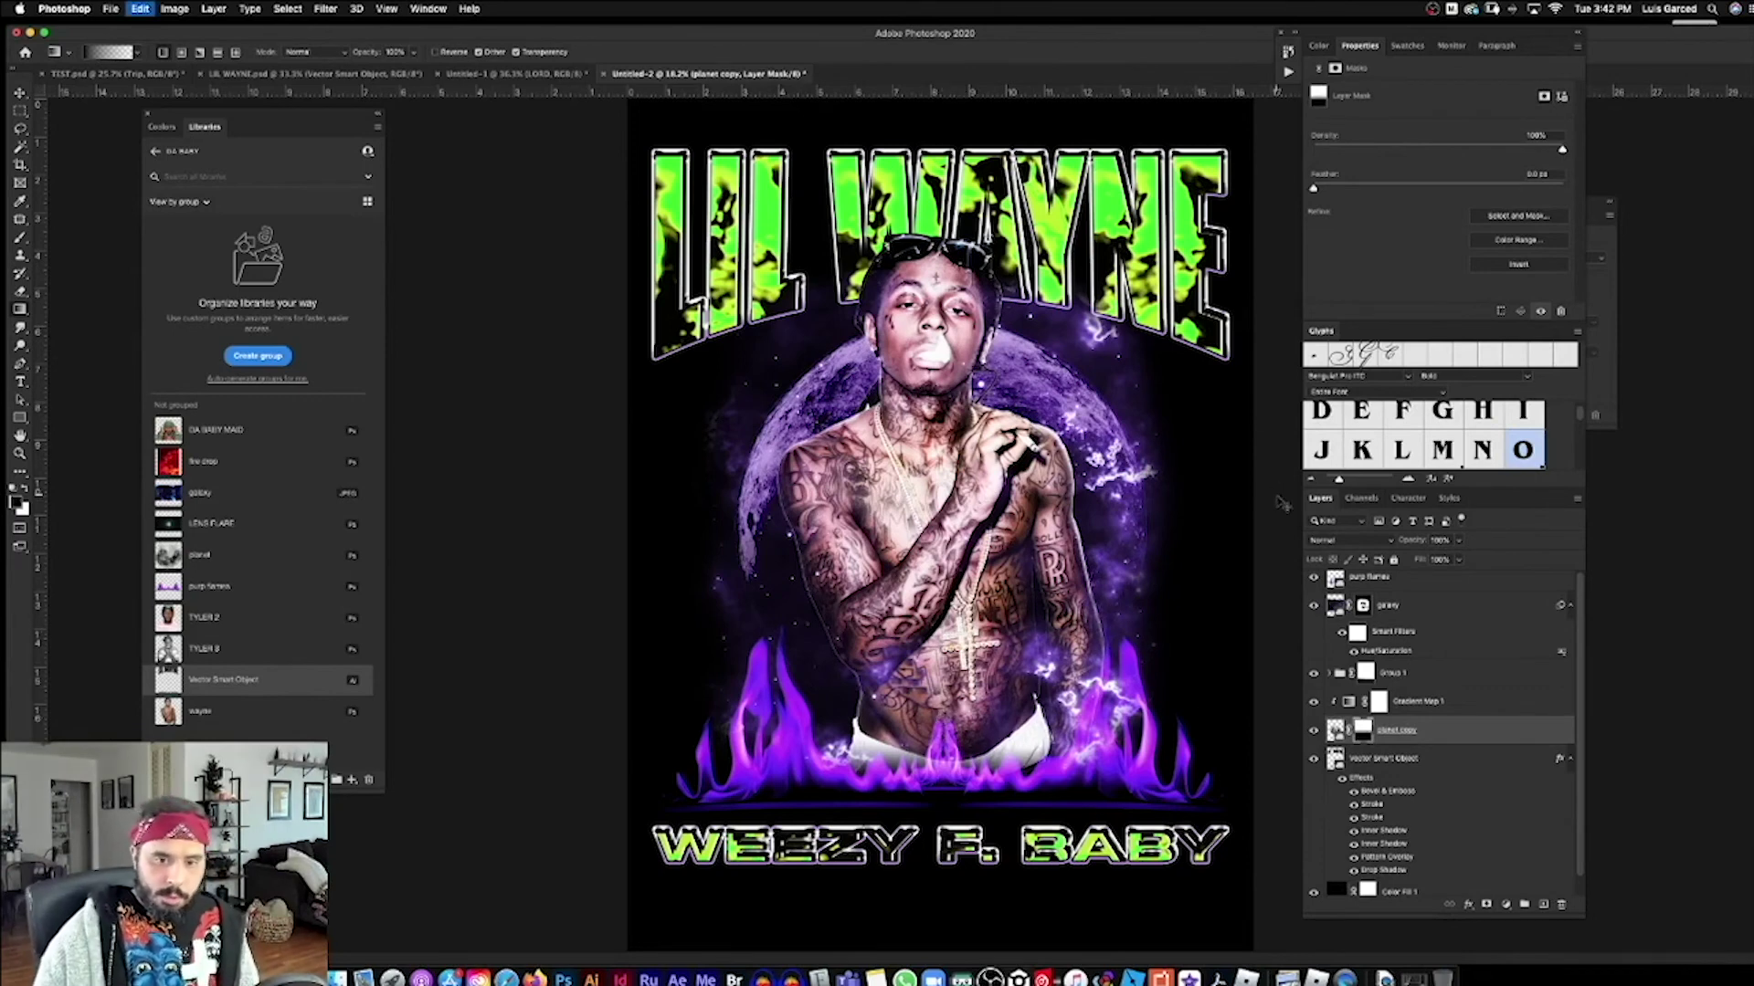
left_click_drag(945, 548, 967, 626)
key("super+z")
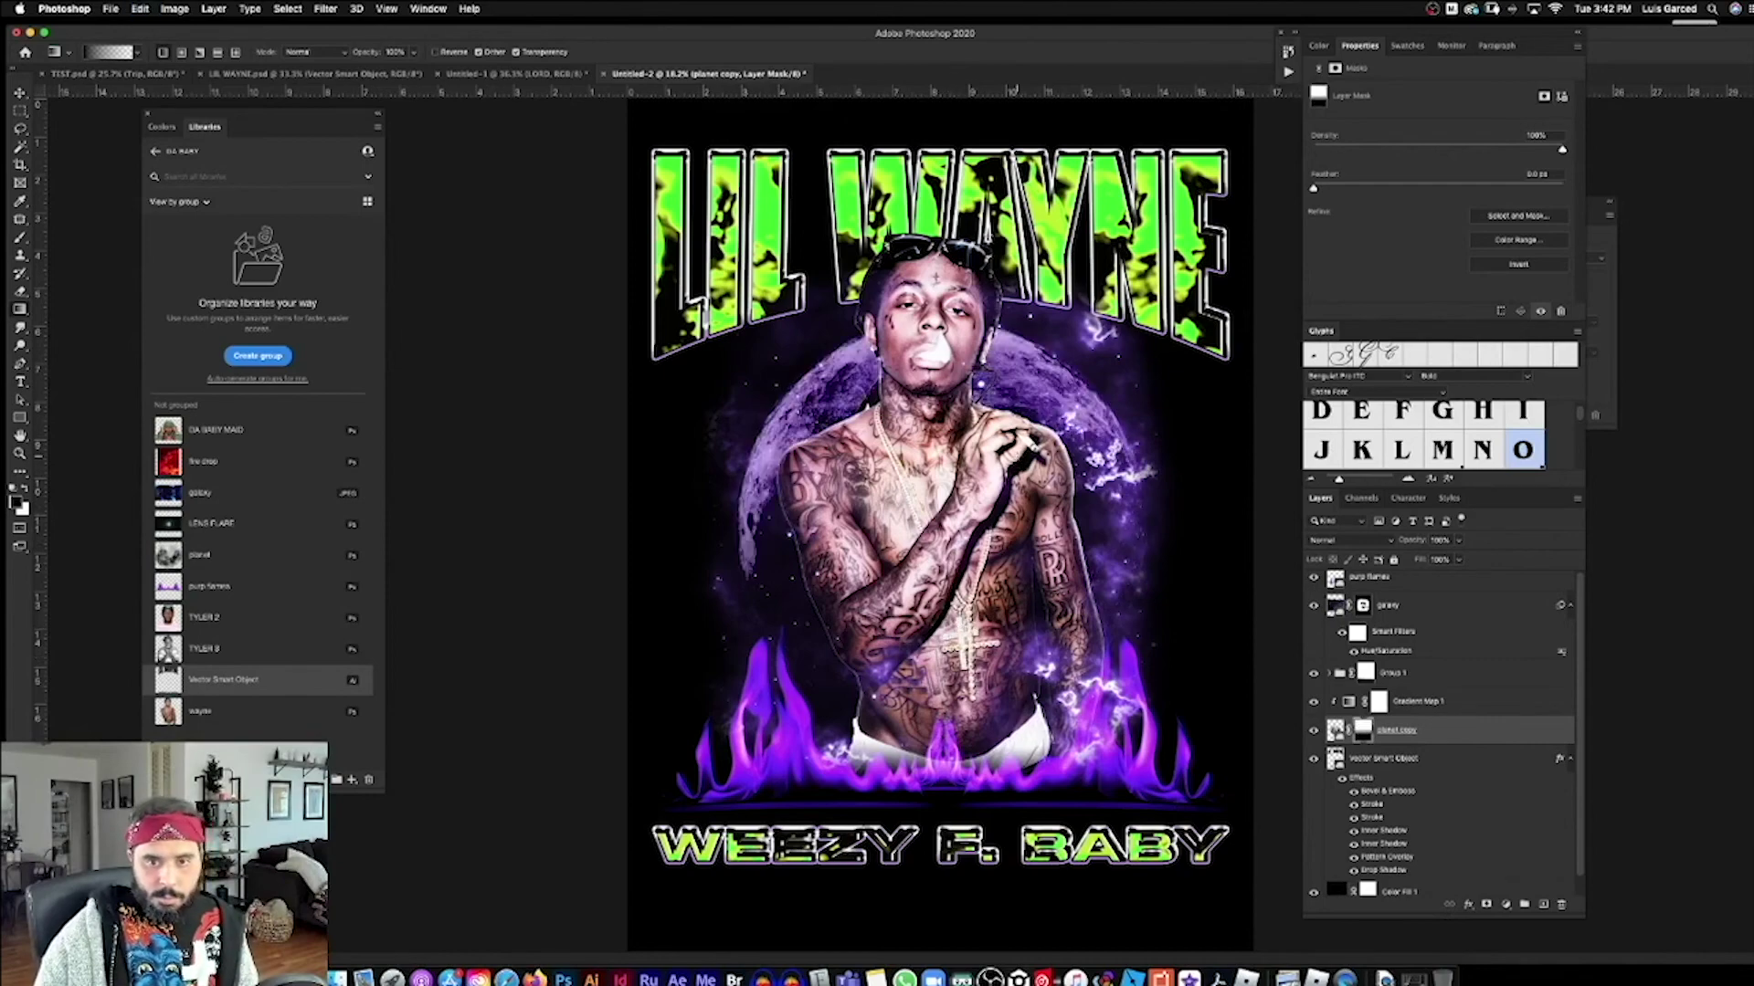
Step: Try warping the purp flames layer with an Arch bend of -50 and moving it up, then undo it
key("super+minus")
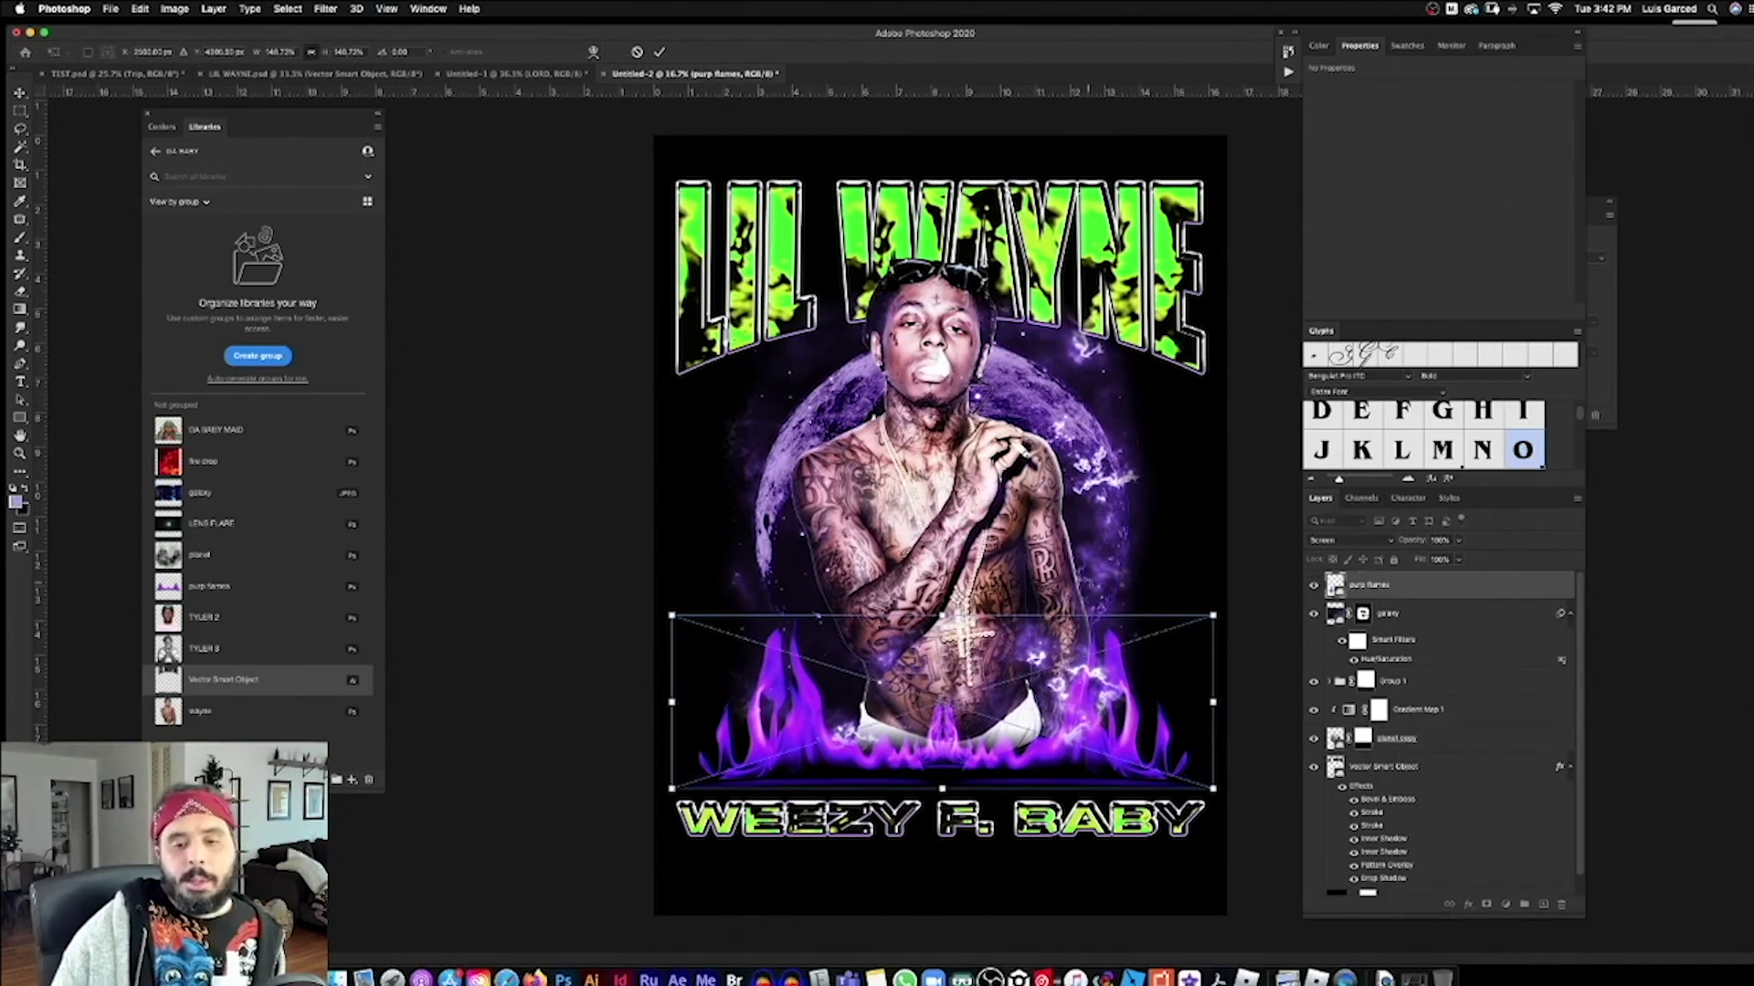
left_click(592, 52)
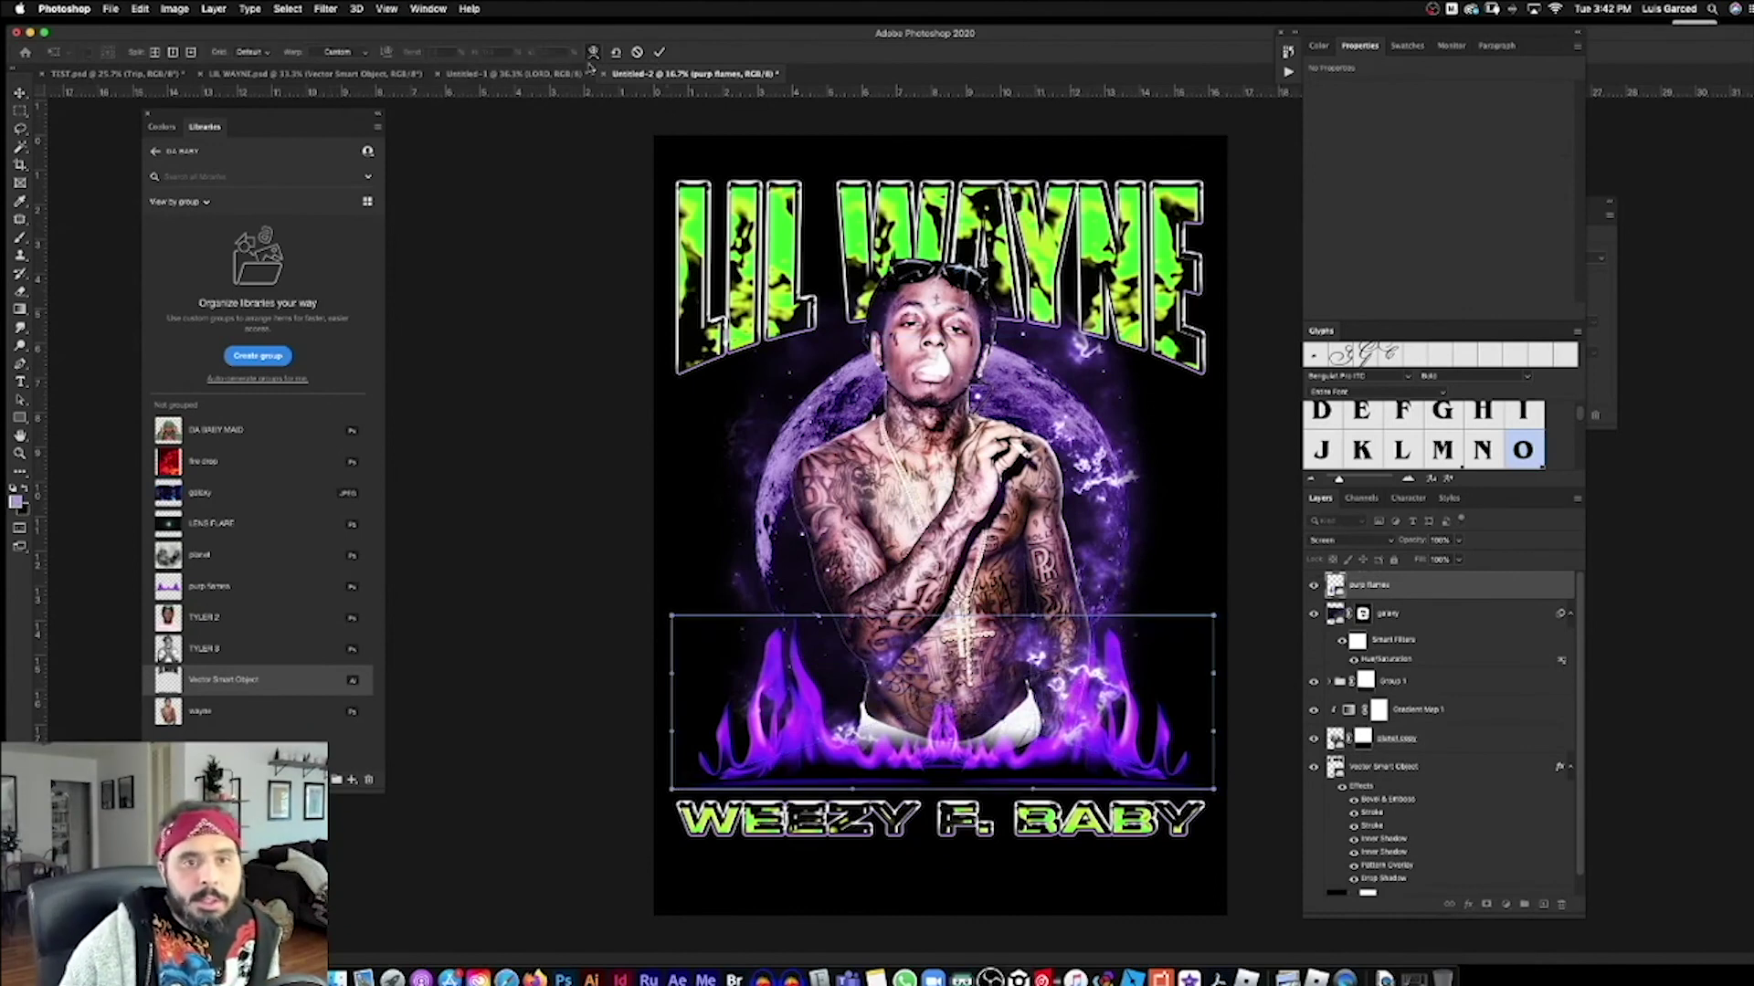
left_click(361, 52)
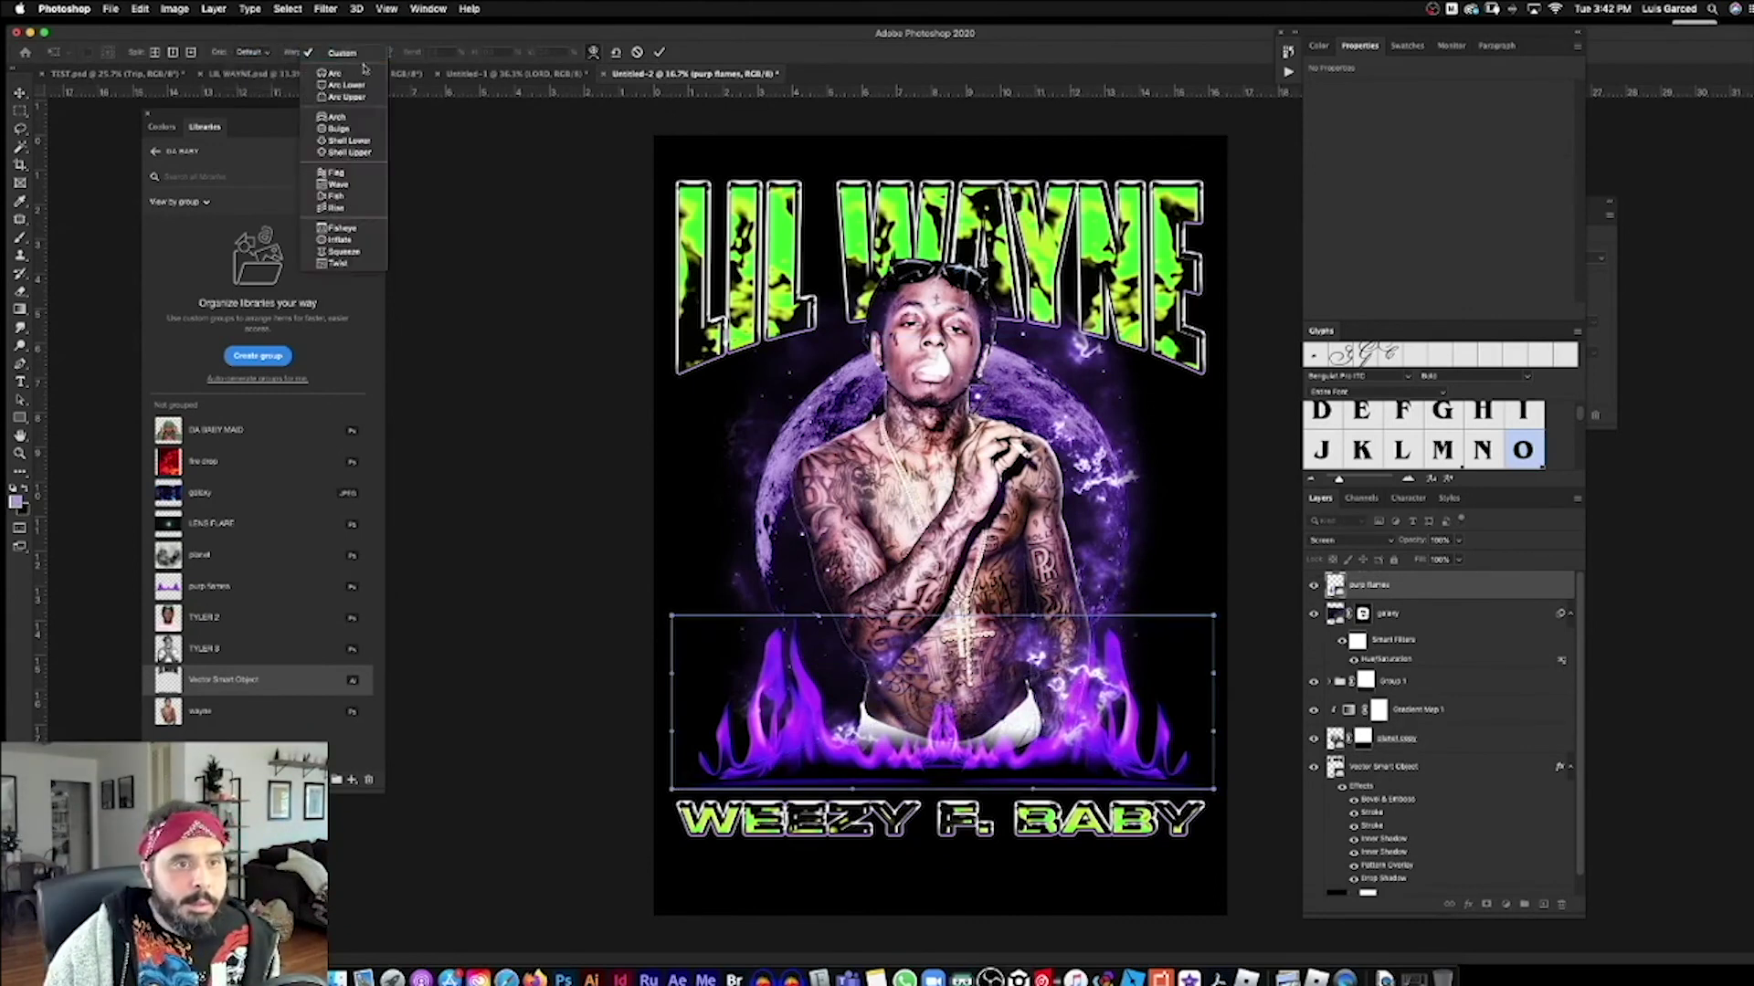
left_click(337, 117)
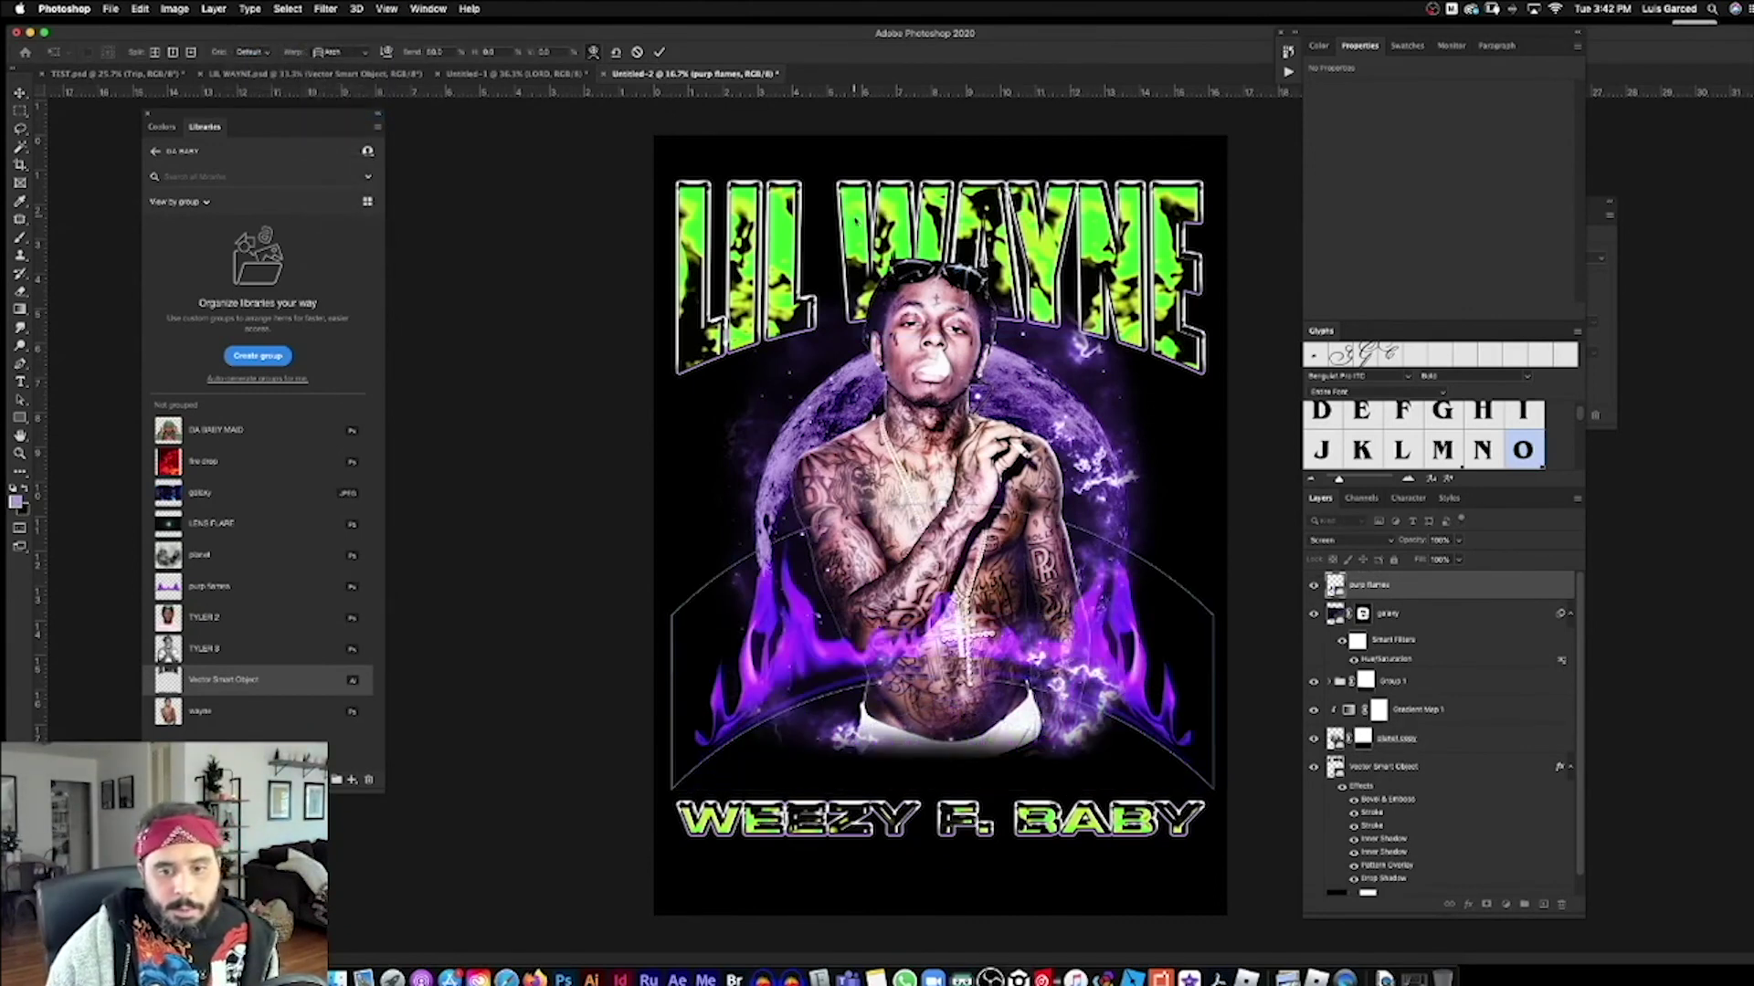
left_click(440, 52)
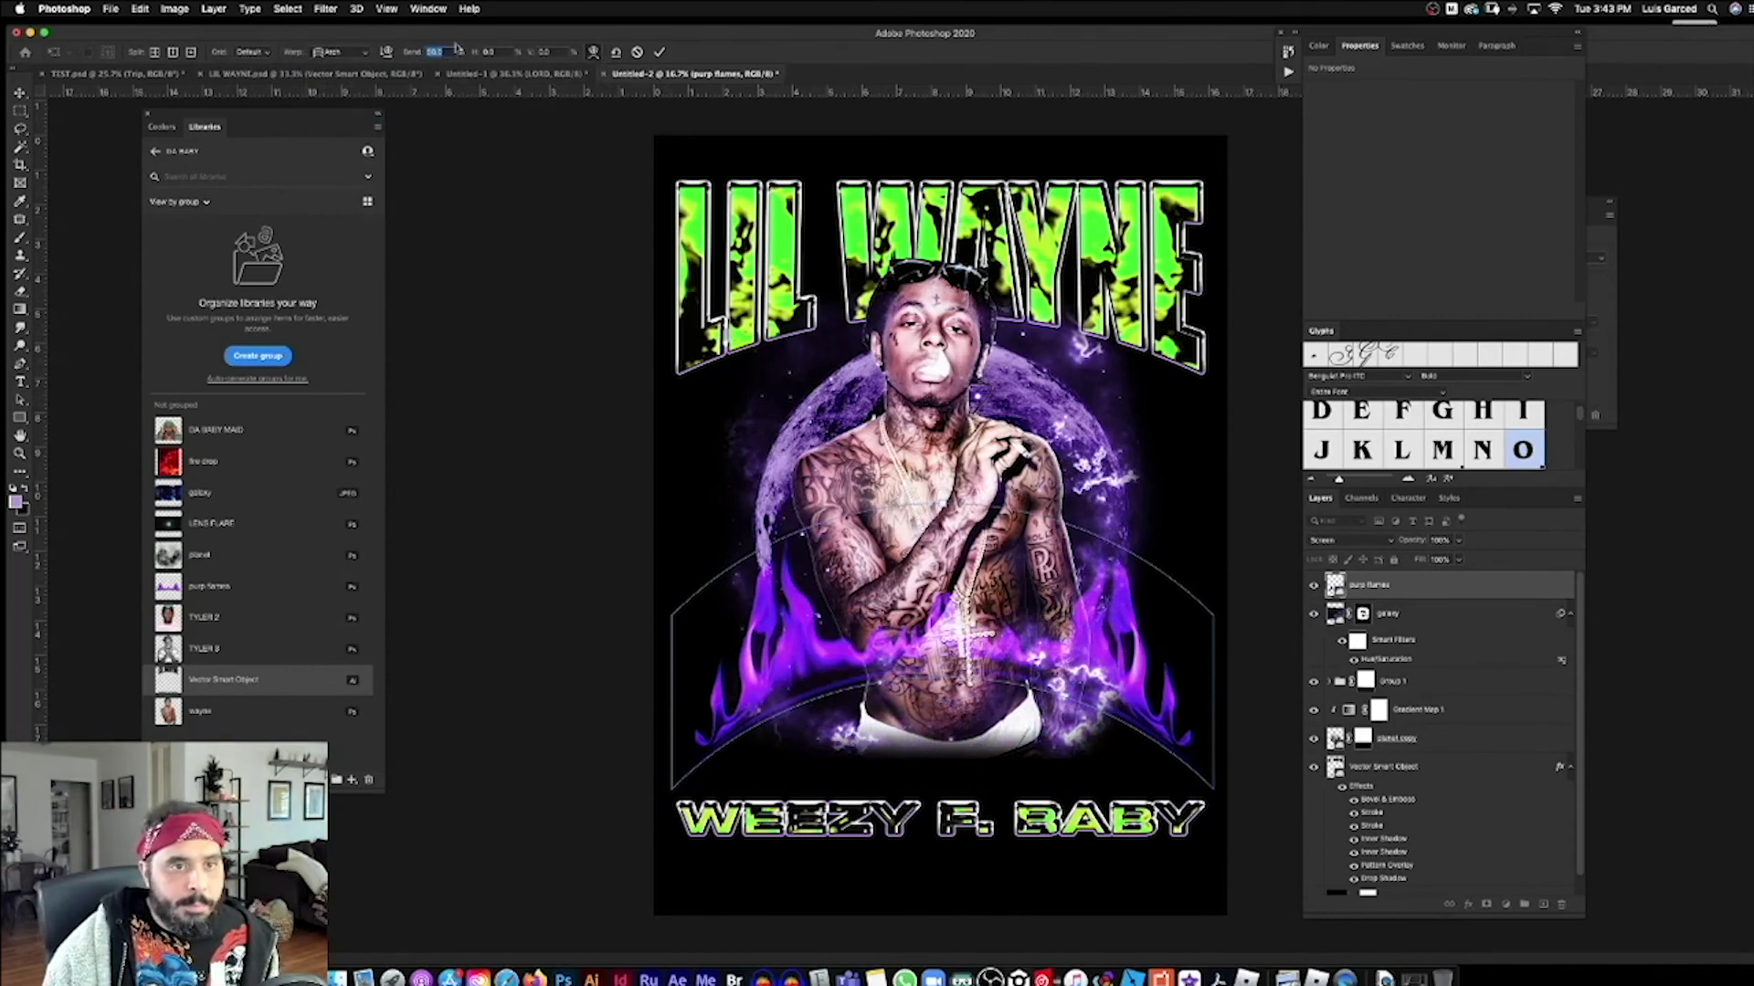
type("-50")
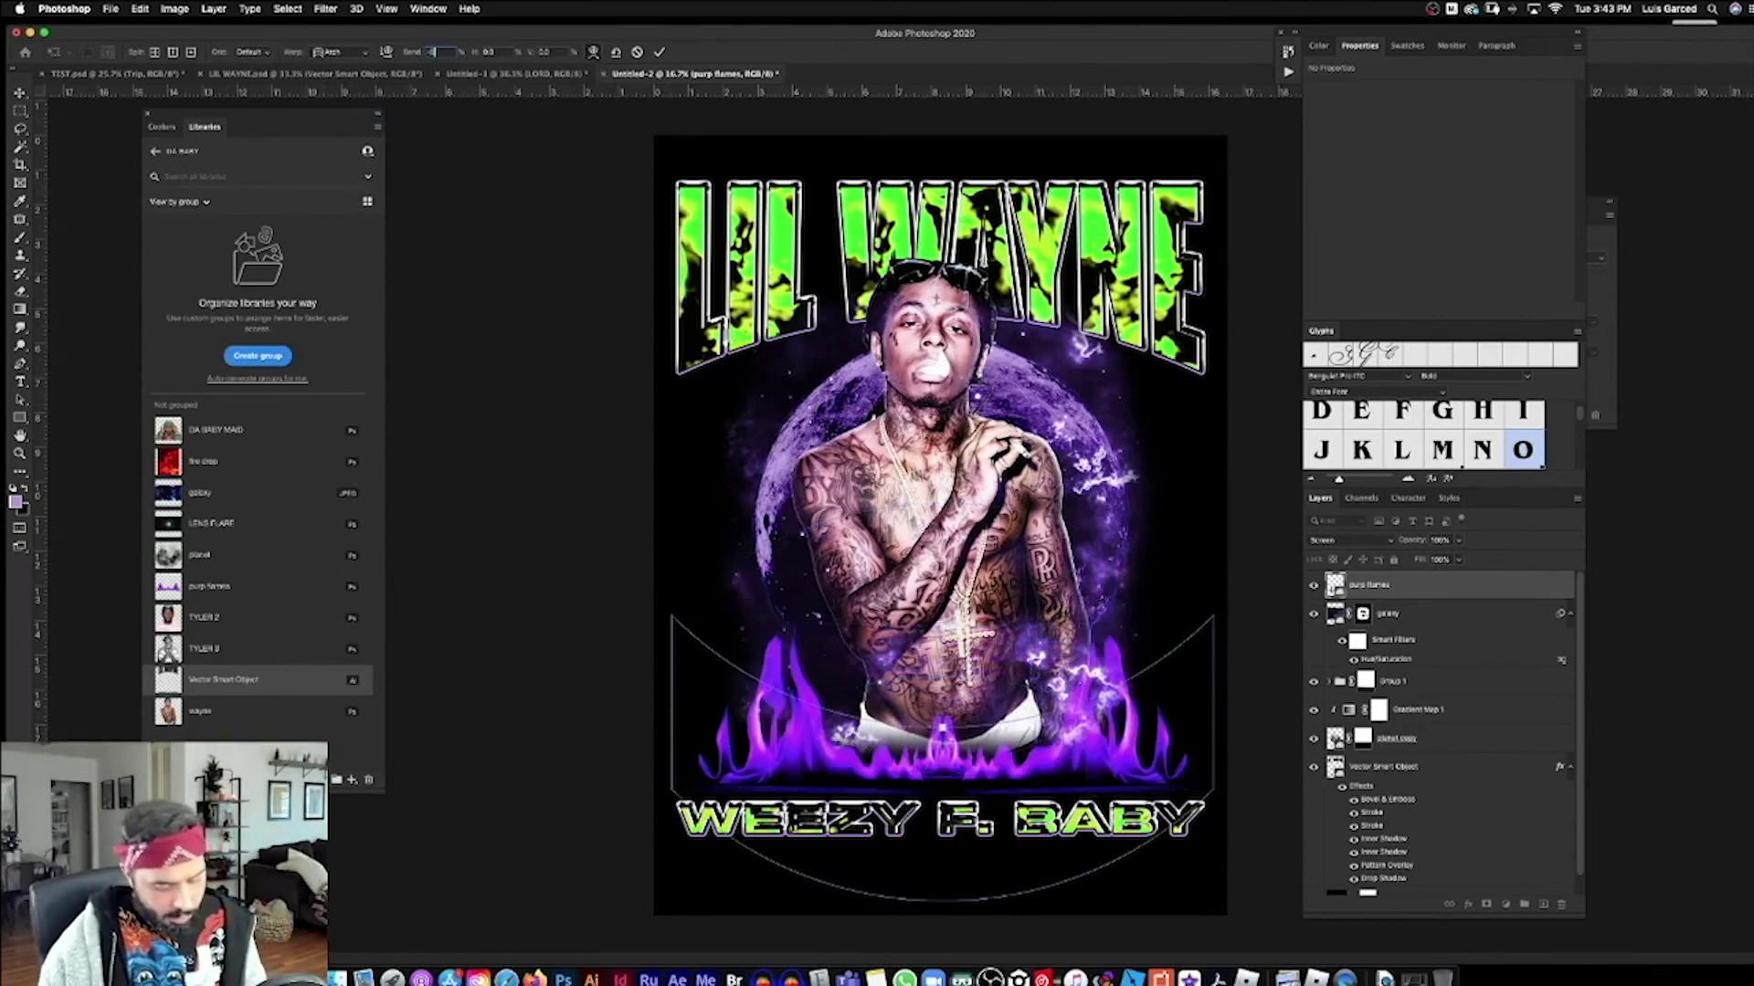
left_click(660, 52)
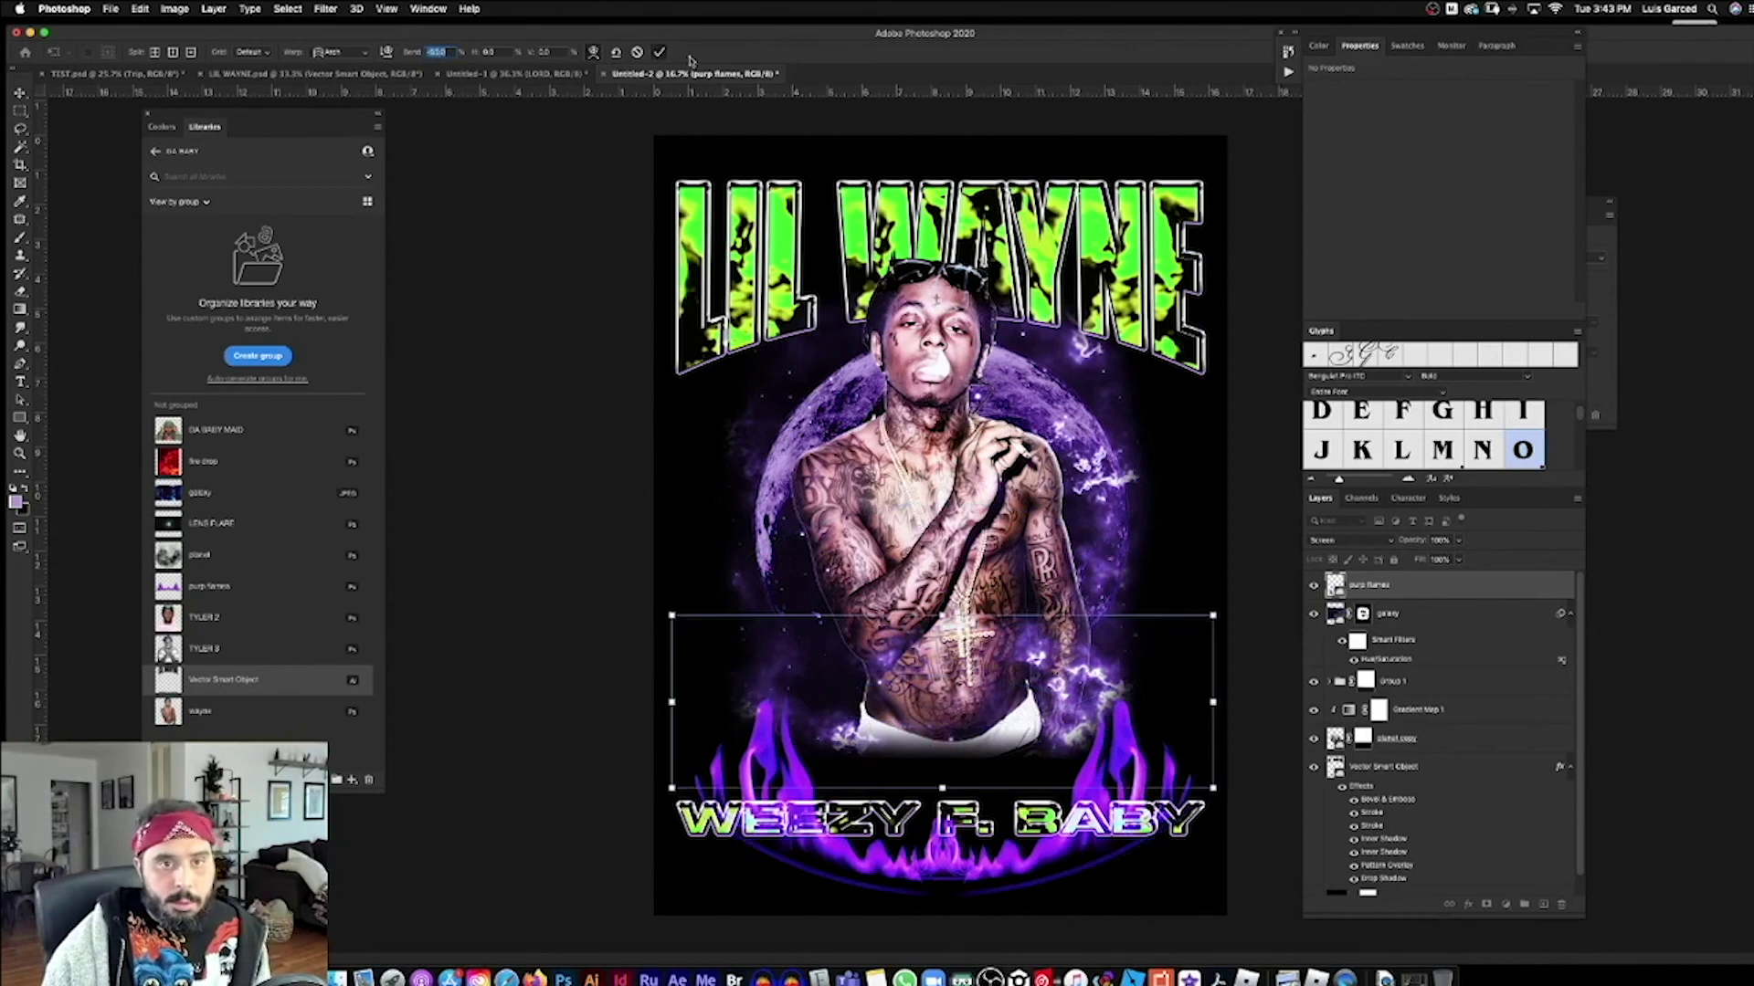
left_click_drag(1076, 778, 1087, 675)
key("a")
key("super+z")
key("super+z")
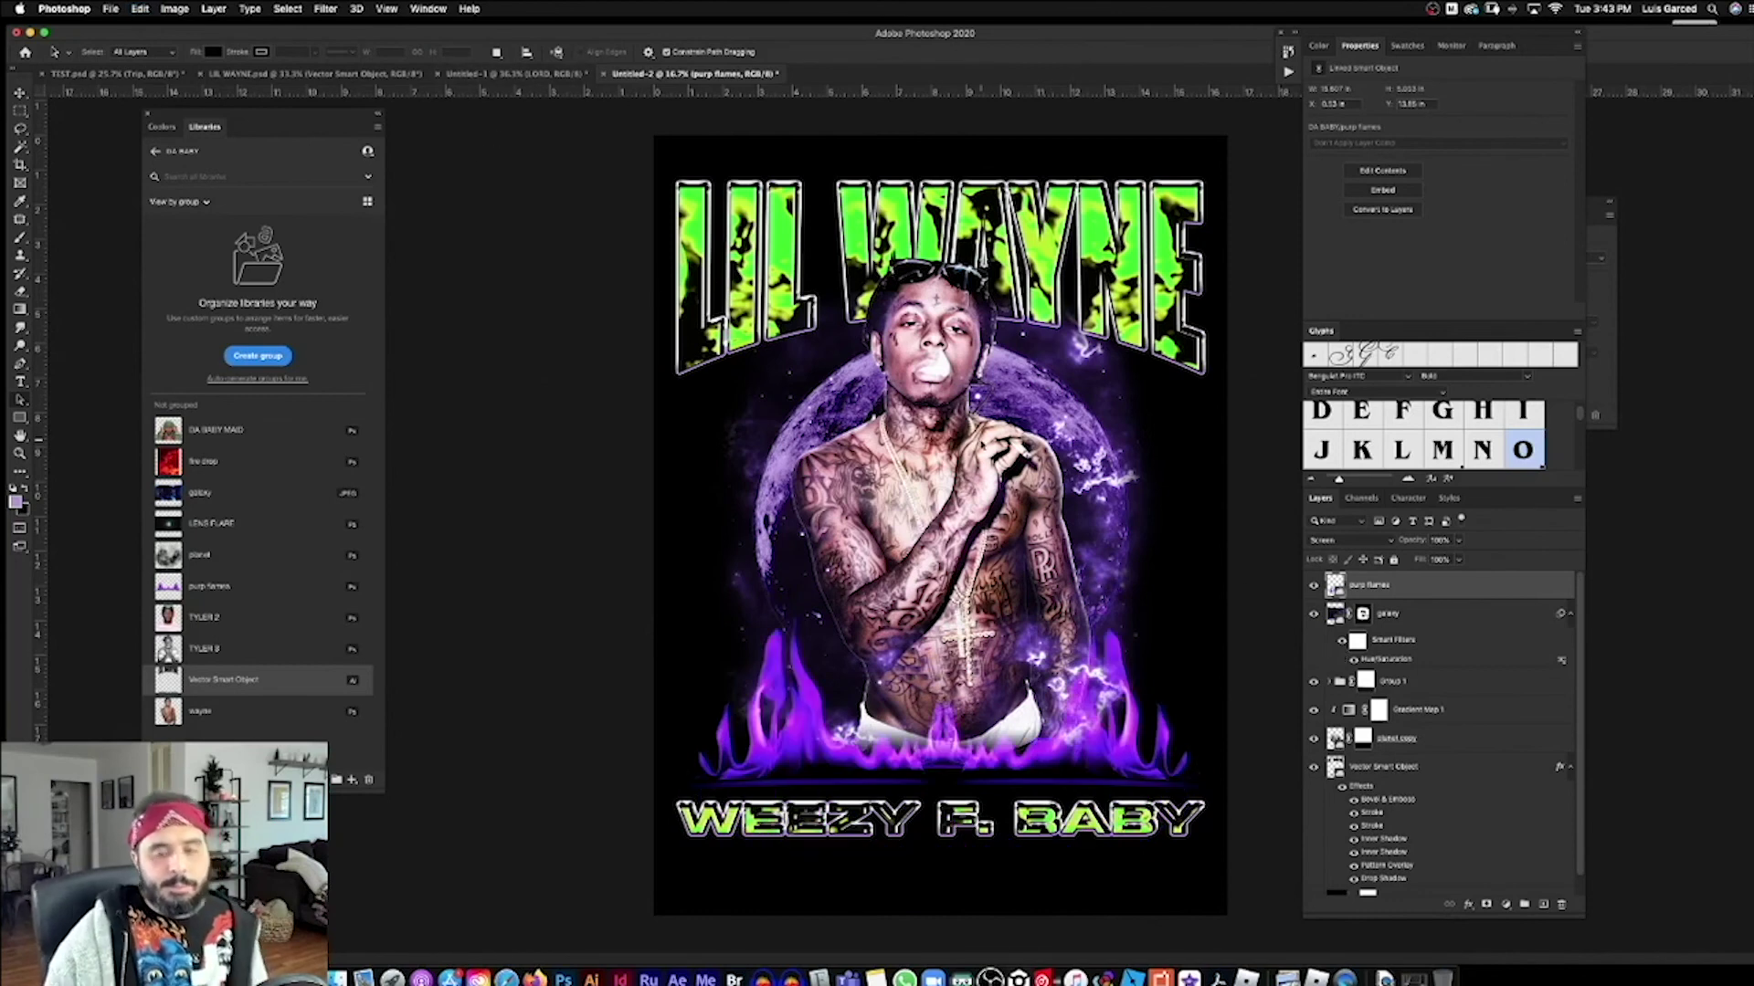
Step: Warp the purp flames layer with the Arch style at a bend of -20
key("super+t")
left_click(593, 52)
left_click(344, 52)
left_click(343, 116)
left_click(435, 52)
type("-20")
key("Return")
Step: Move the curved flames up around the figure's waist and enlarge them slightly
left_click_drag(1094, 772, 1106, 739)
key("super+t")
mouse_move(1212, 803)
left_mouse_down()
mouse_move(1198, 791)
mouse_move(1223, 808)
left_mouse_up()
left_click_drag(1170, 733, 1174, 729)
key("Return")
key("Return")
Step: Select the galaxy layer and scale it up slightly behind the figure and flames
key("z")
left_click_drag(1092, 495, 1107, 503)
key("v")
right_click(1096, 519)
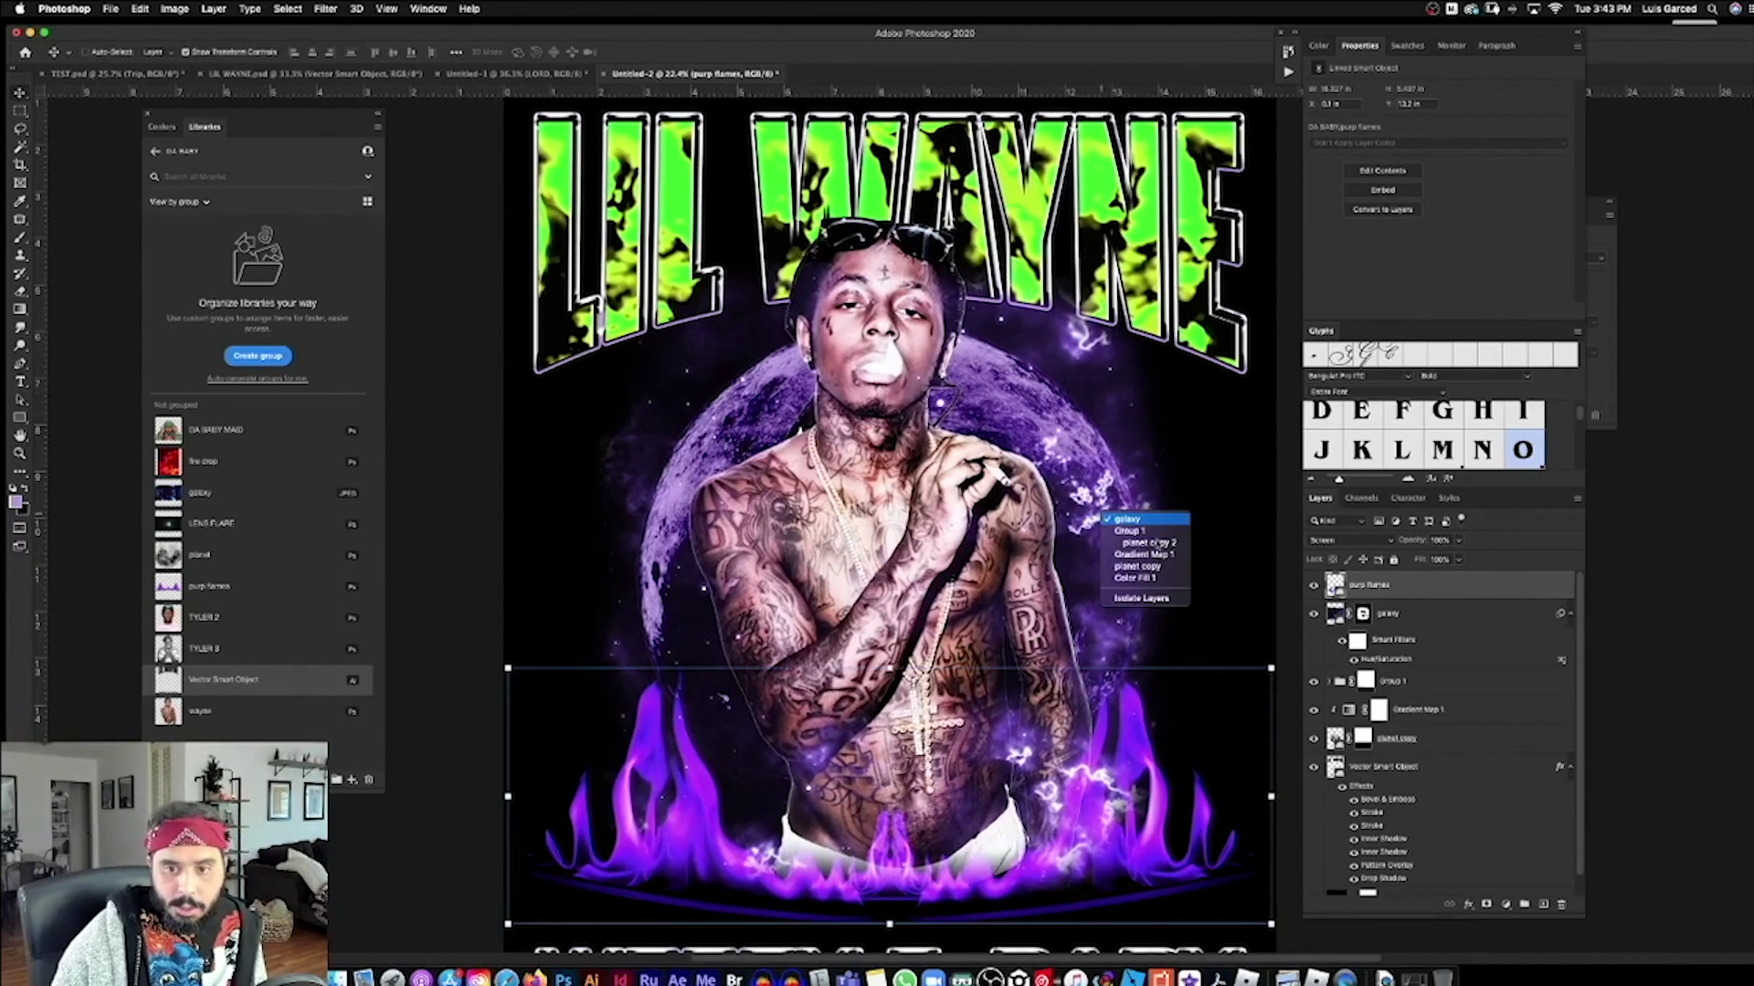
left_click(1158, 543)
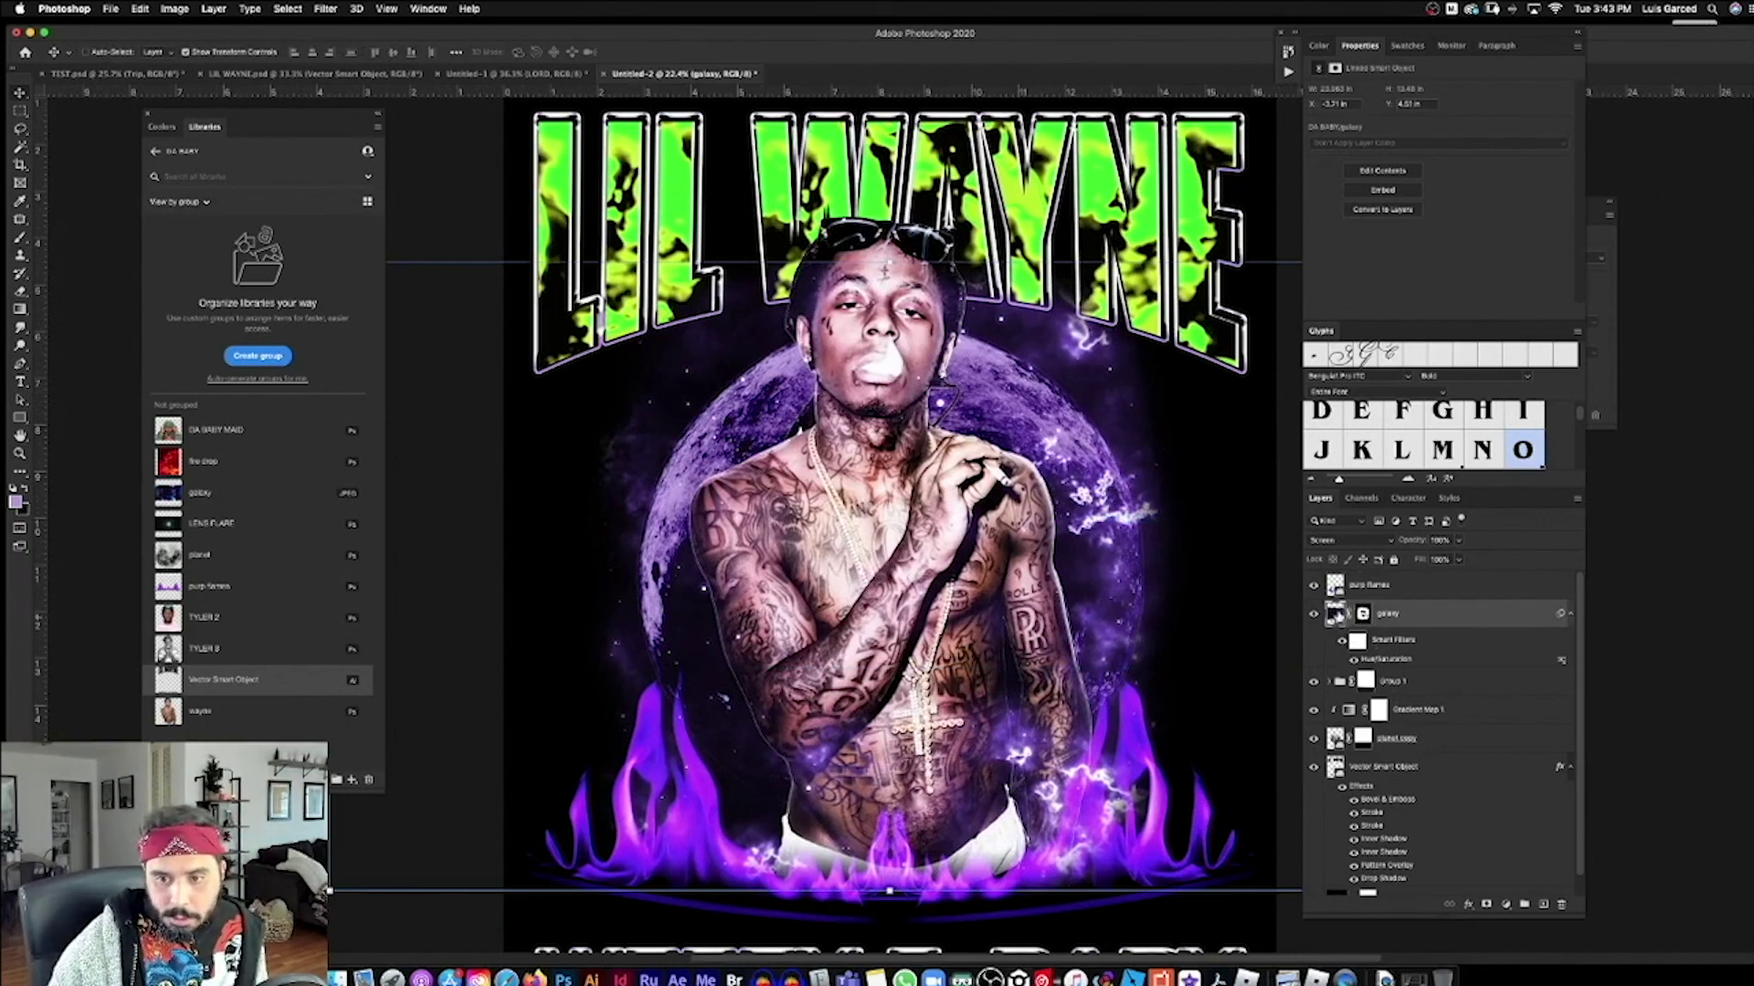
key("super+minus")
key("super+minus")
mouse_move(1252, 351)
left_mouse_down()
mouse_move(1278, 337)
mouse_move(1252, 349)
left_mouse_up()
key("Return")
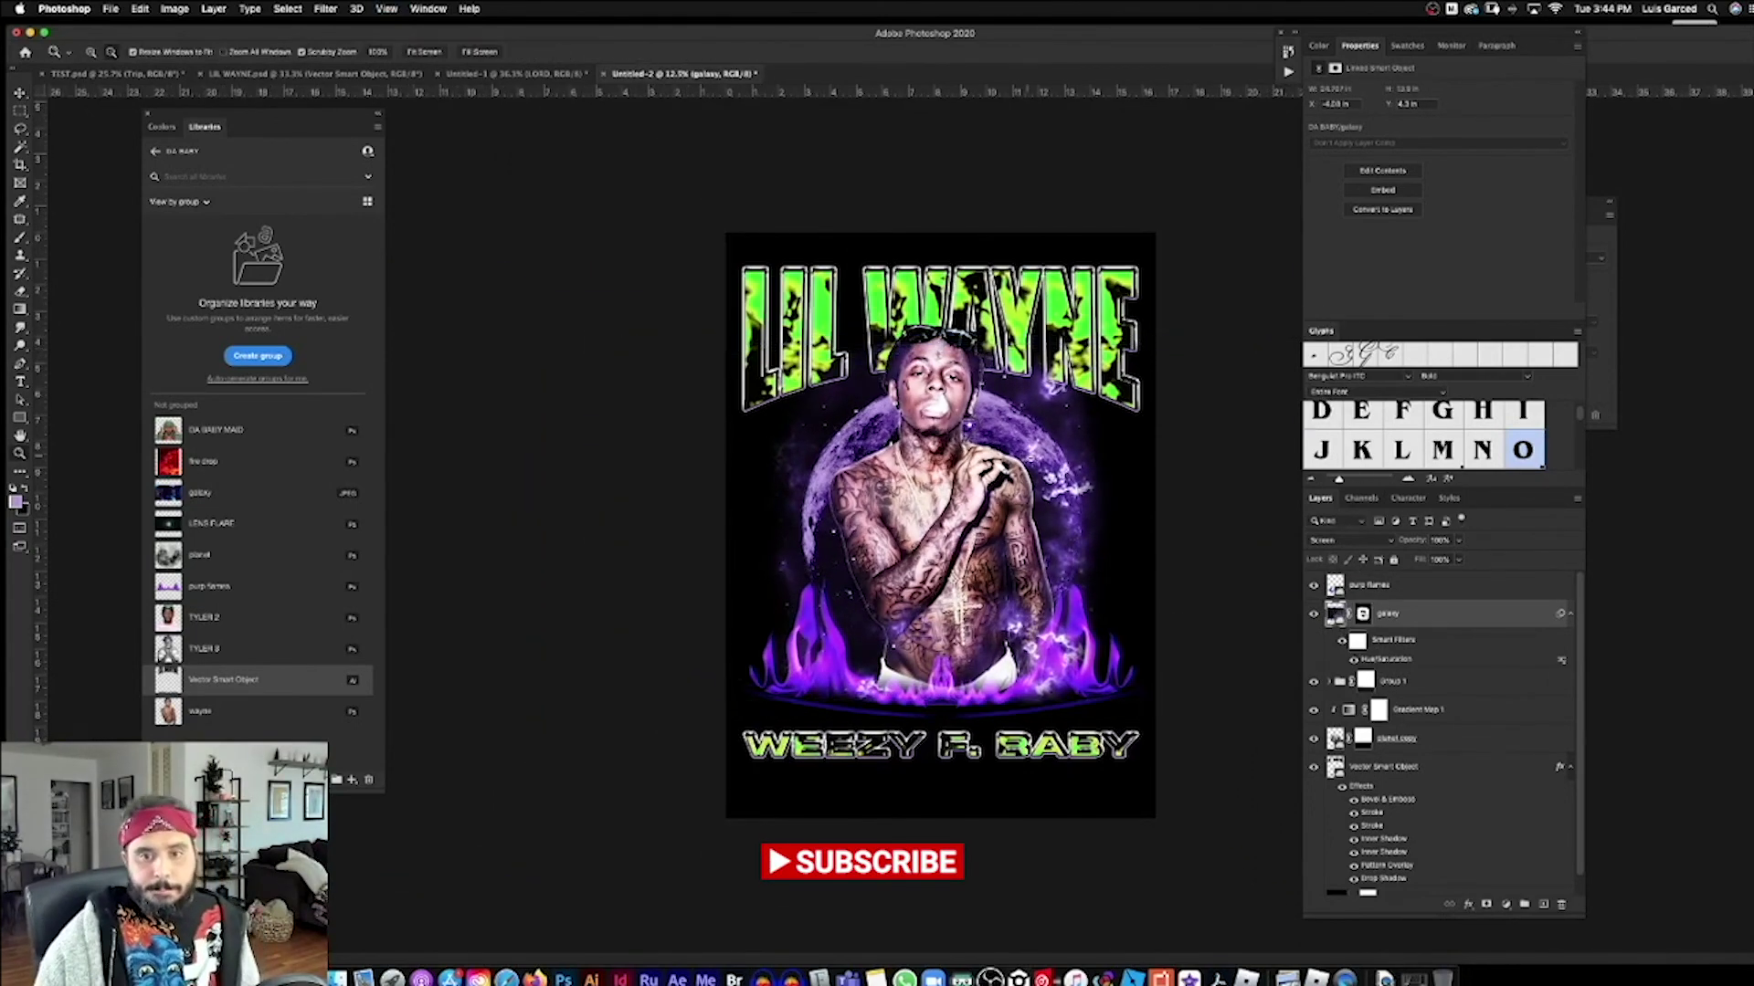
Step: Examine the whole poster composition in full-screen view, then return to the standard workspace
key("super+plus")
key("f")
key("f")
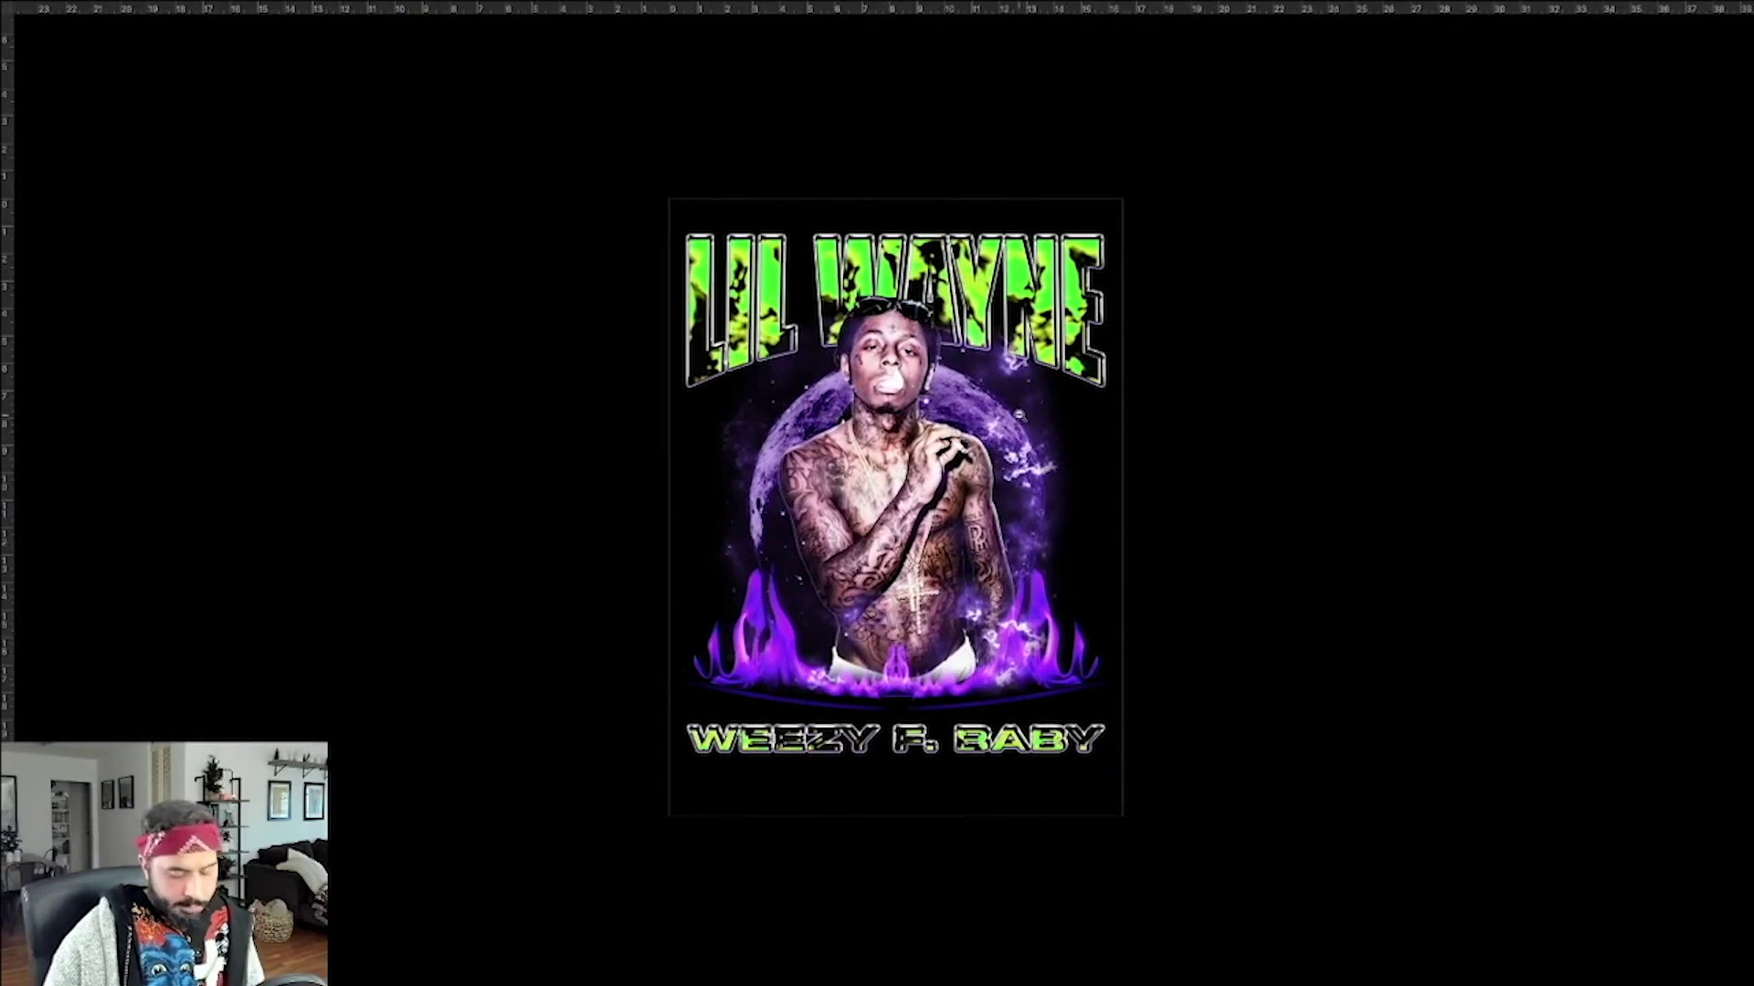
key("f")
left_click_drag(1027, 419, 1048, 425)
key("super+minus")
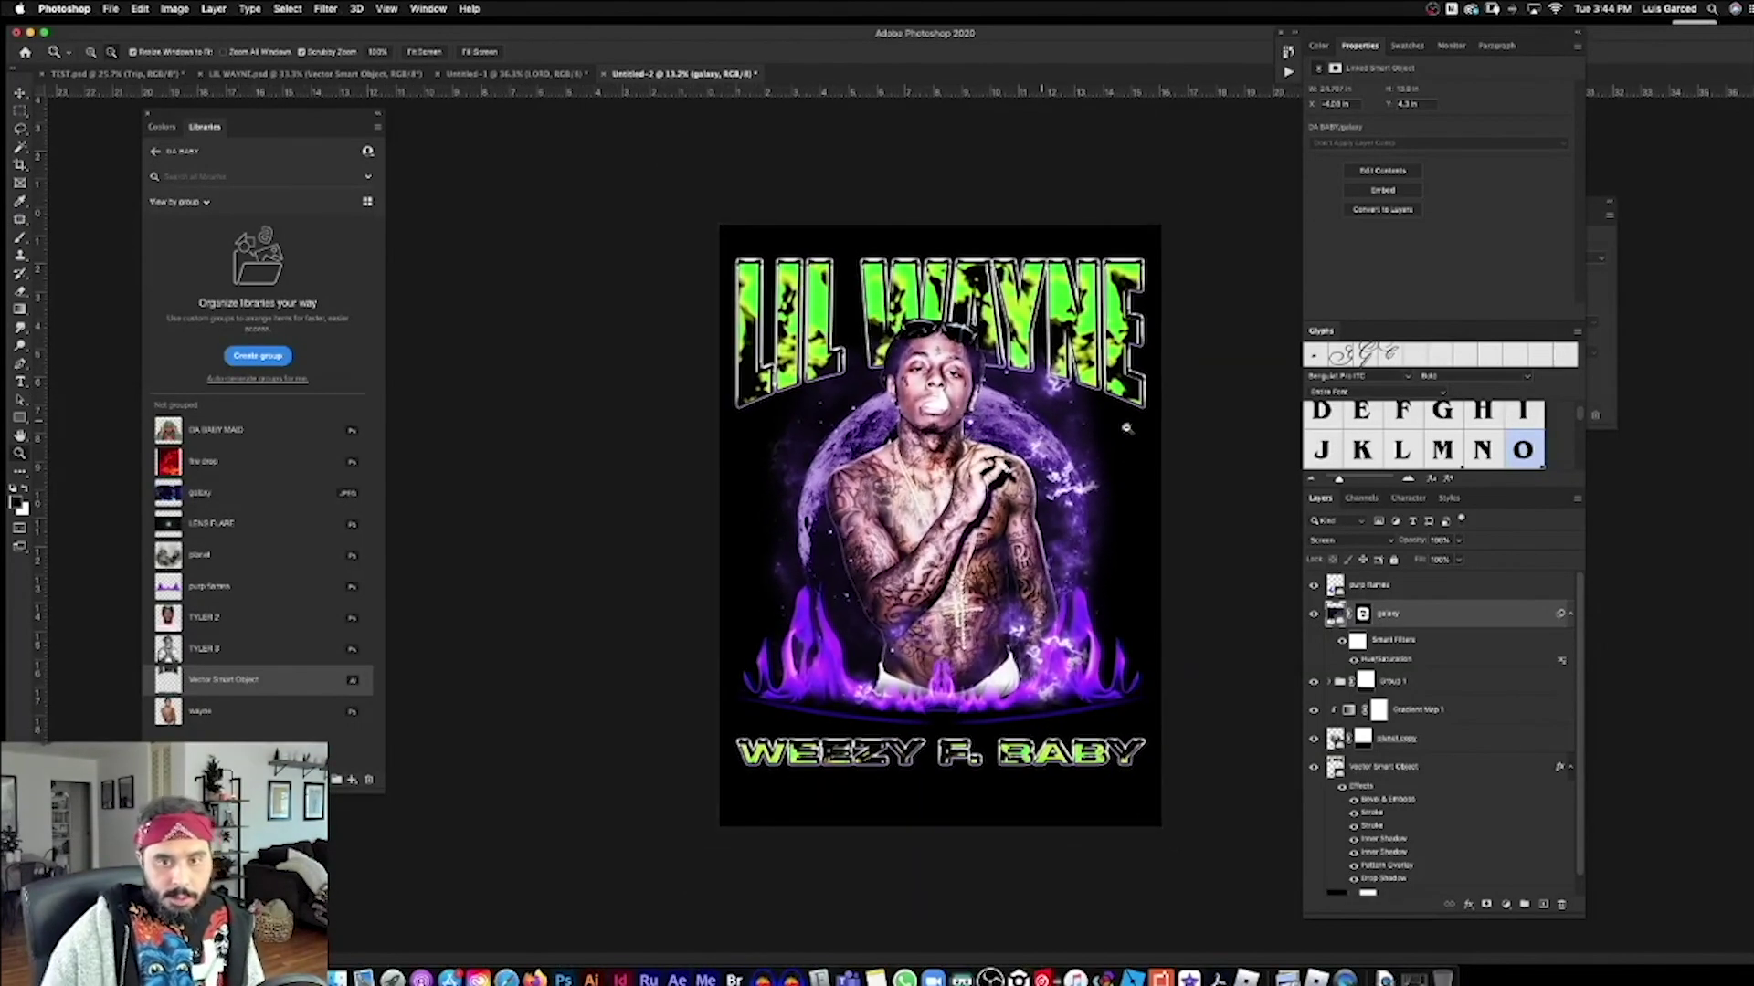
key("f")
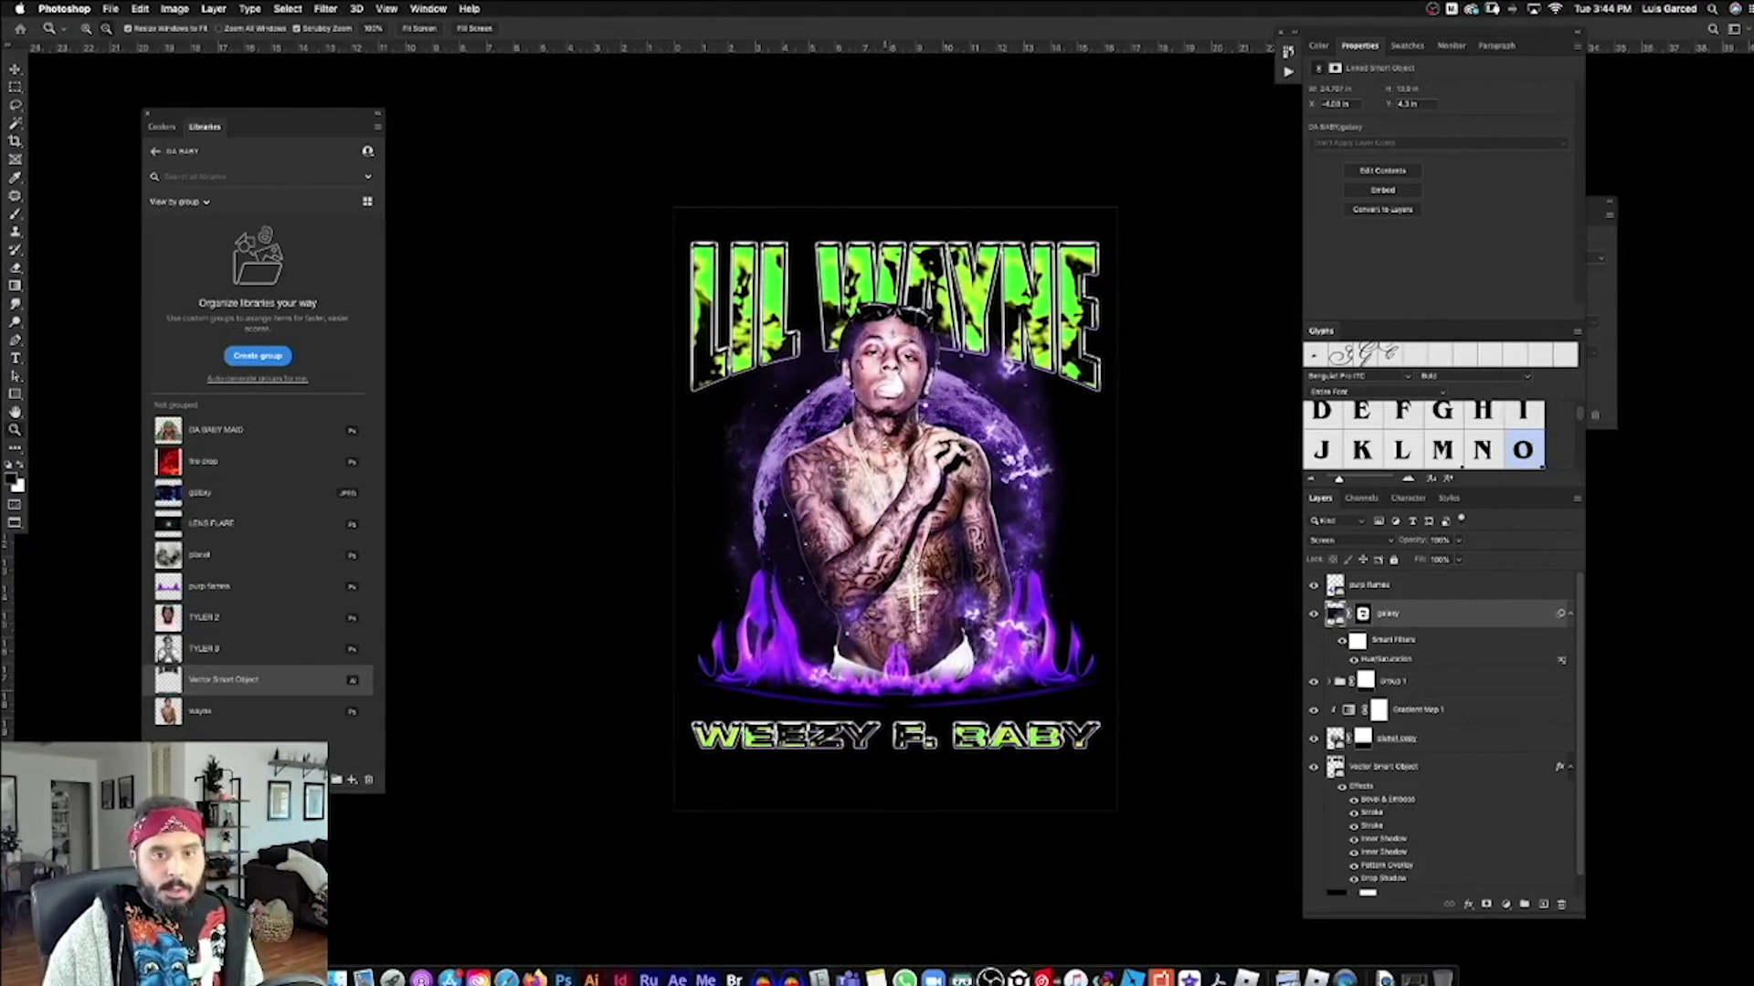
key("f")
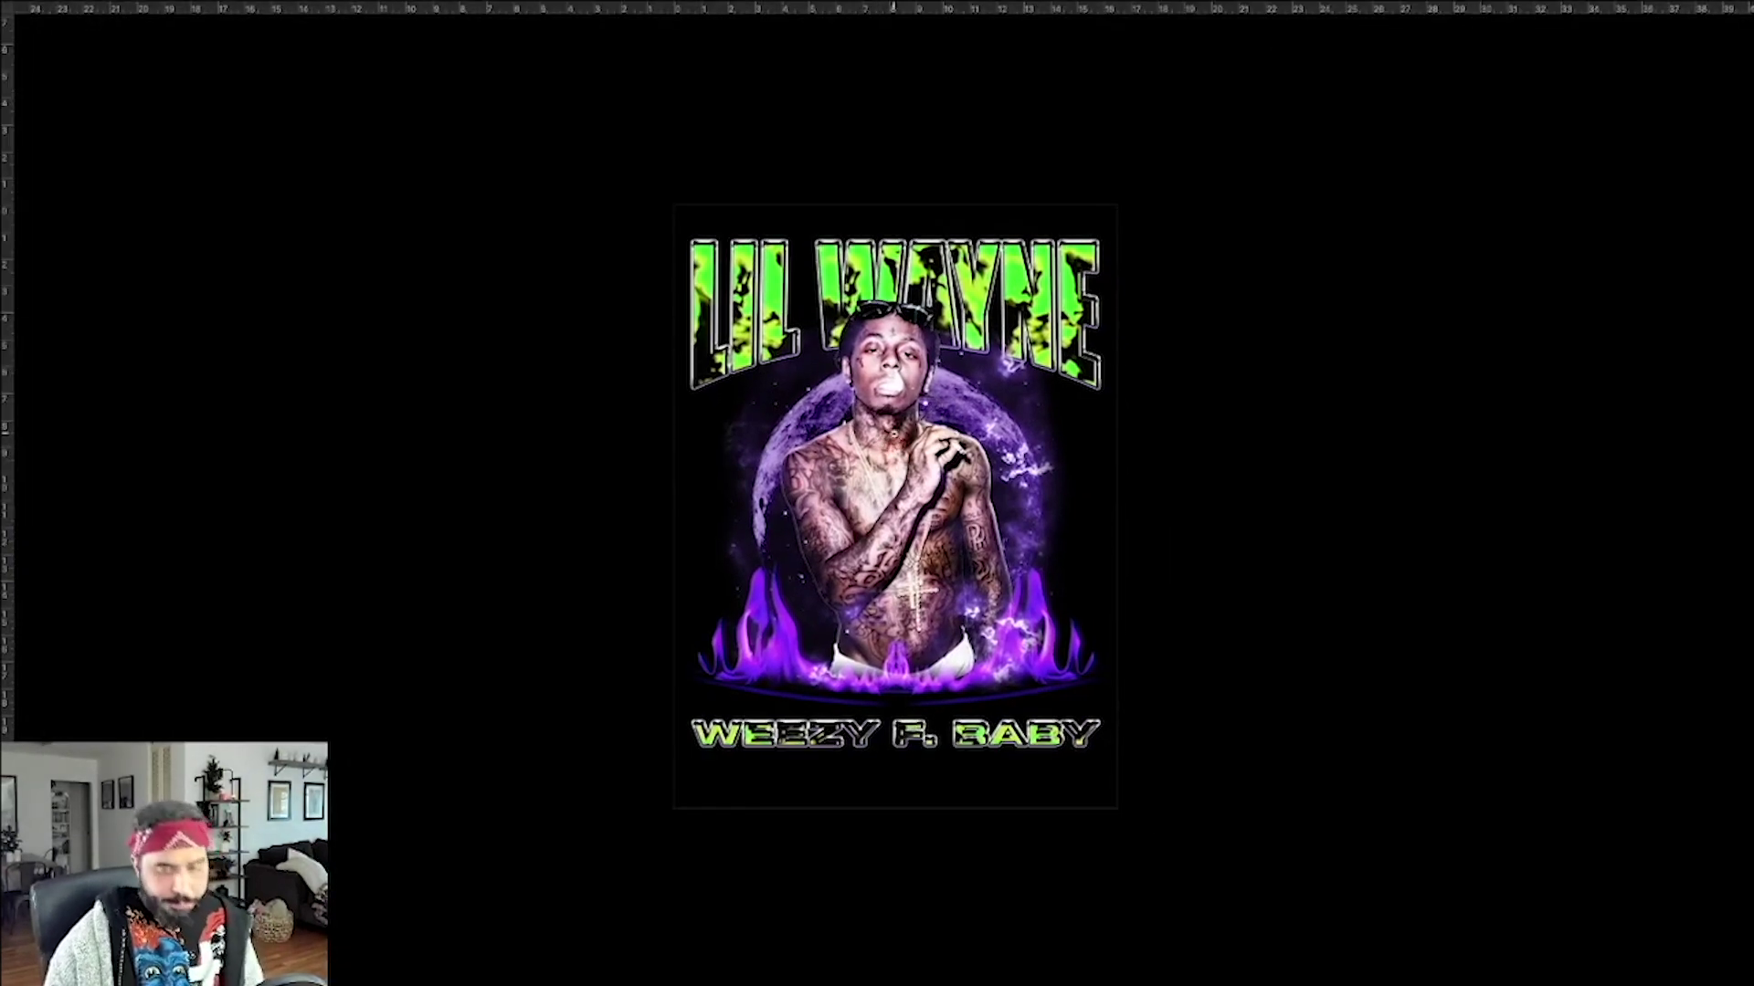
key("f")
left_click_drag(894, 434, 976, 521)
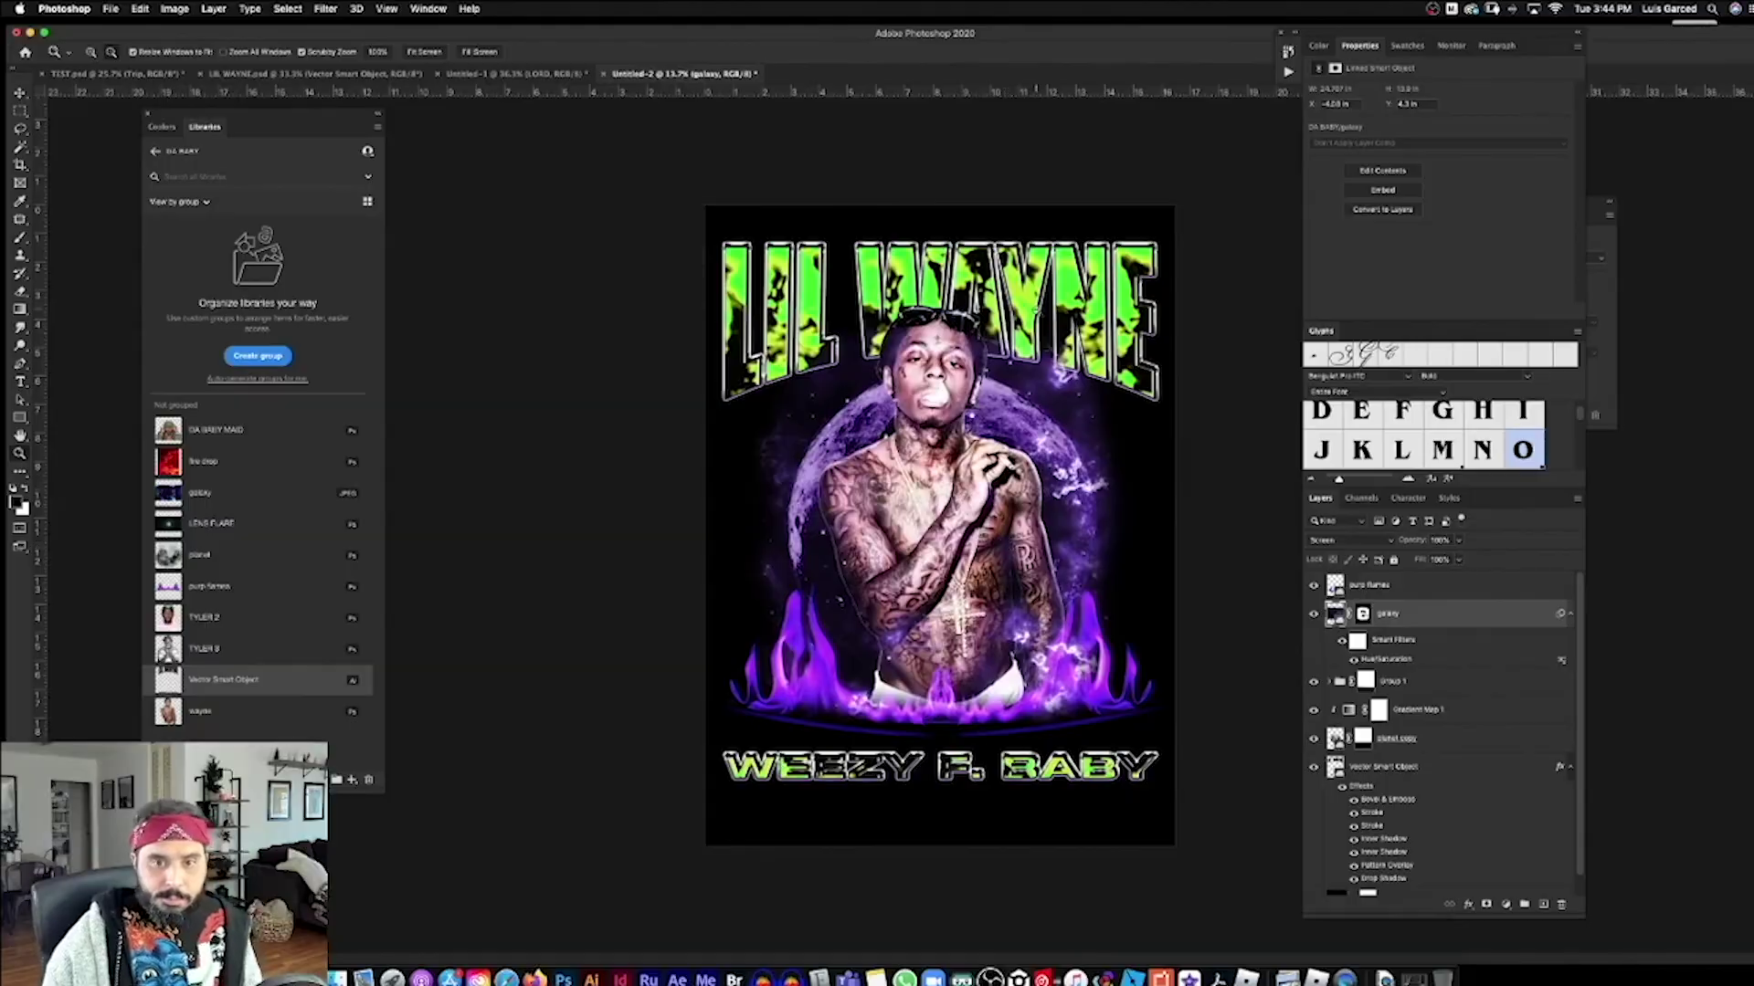